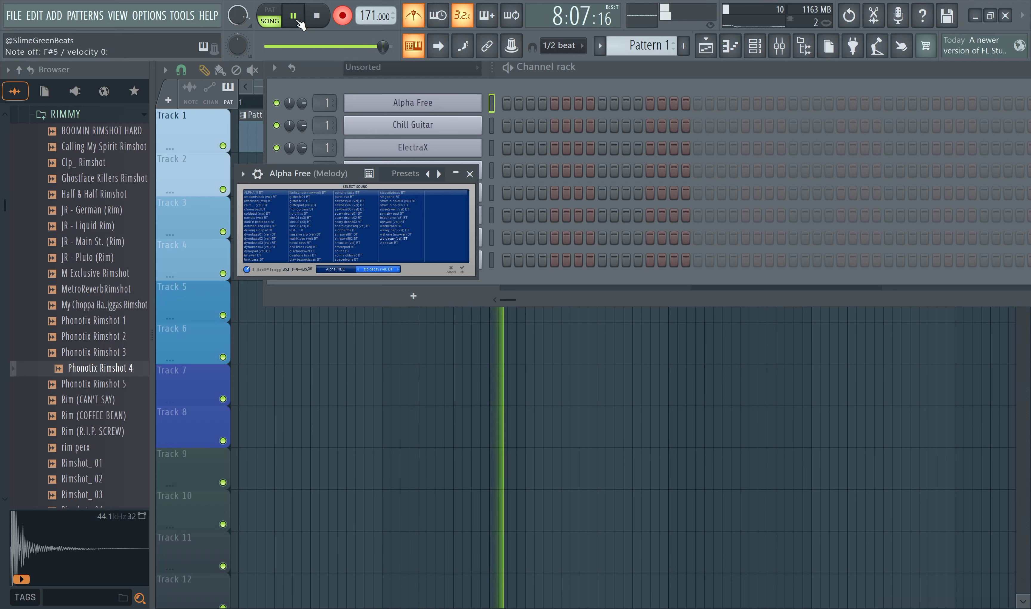
Step: Stop recording and play the arrangement back from the start with the metronome turned off
left_click(333, 19)
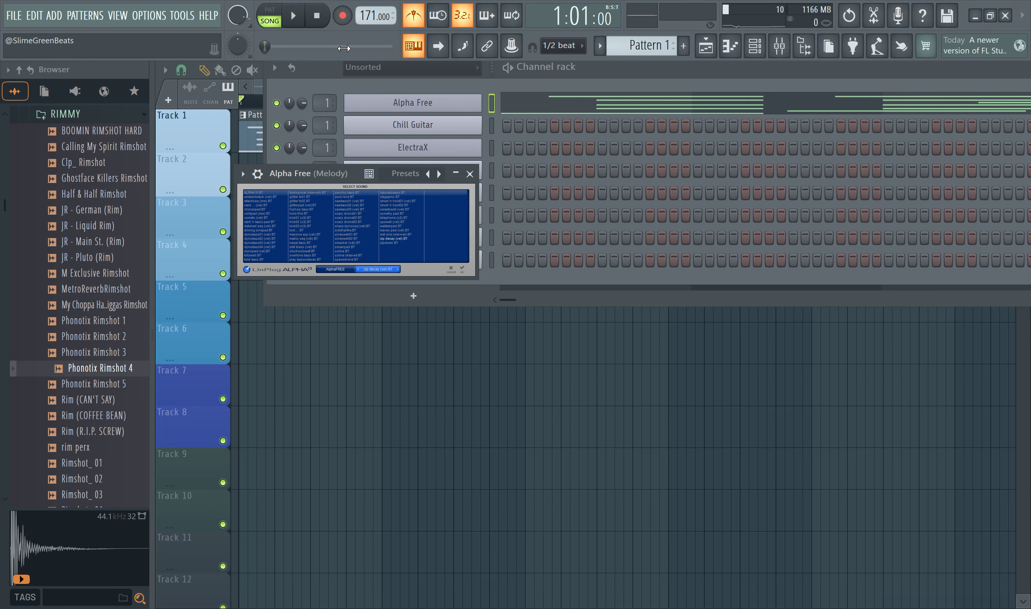
left_click(259, 86)
key("space")
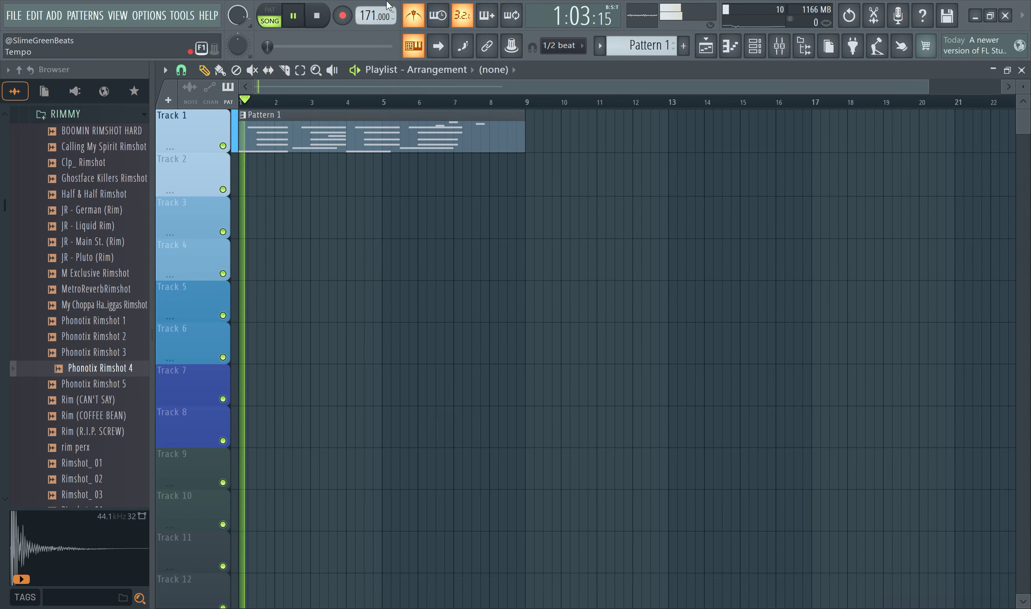
left_click(418, 15)
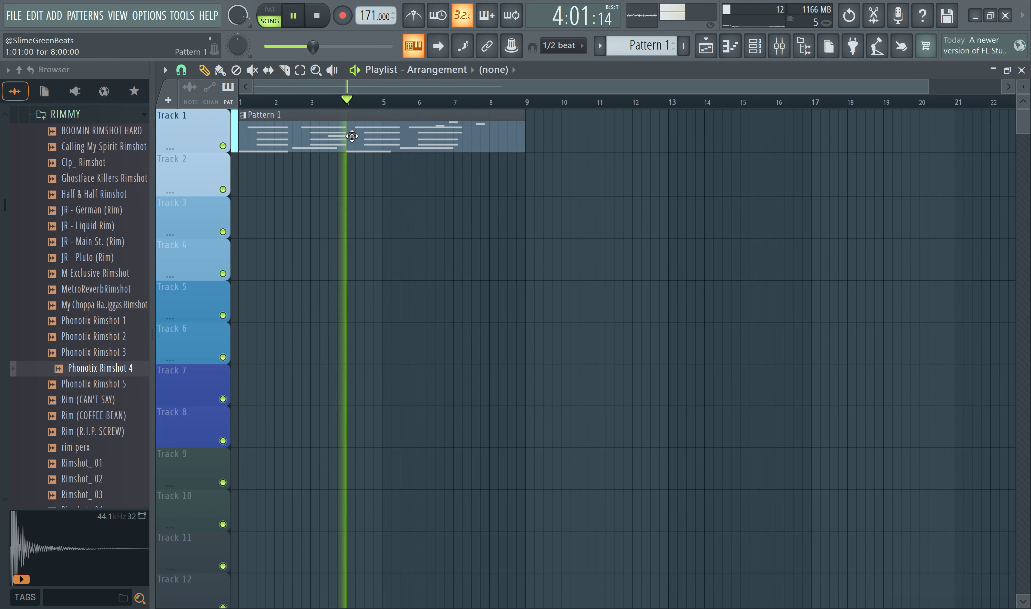
Step: In Pattern 1's melody, delete the F5 and G5 notes near bar 7 and move the F#5 note earlier into bar 6
double_click(480, 126)
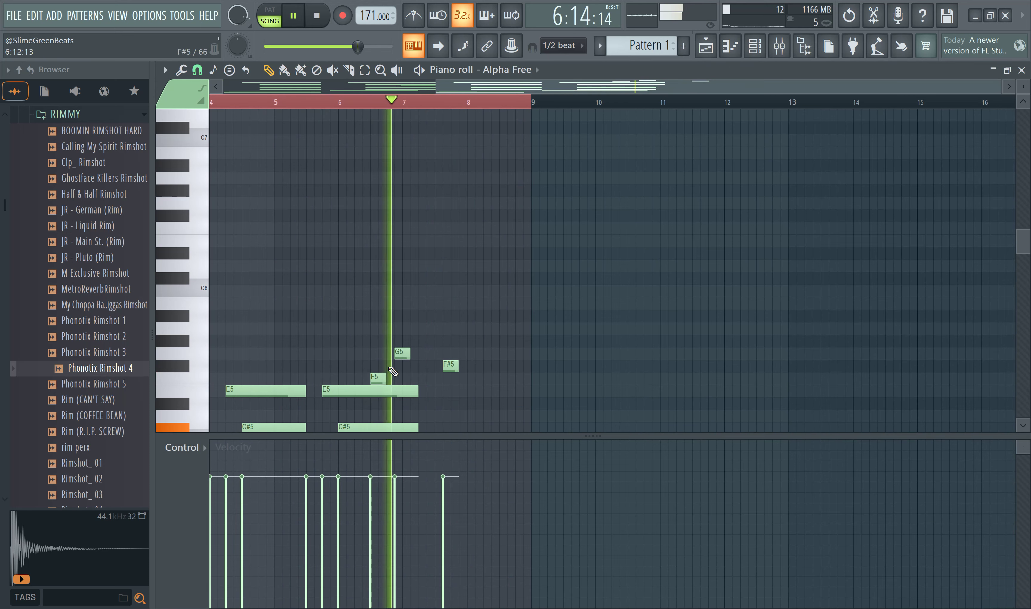
right_click(378, 377)
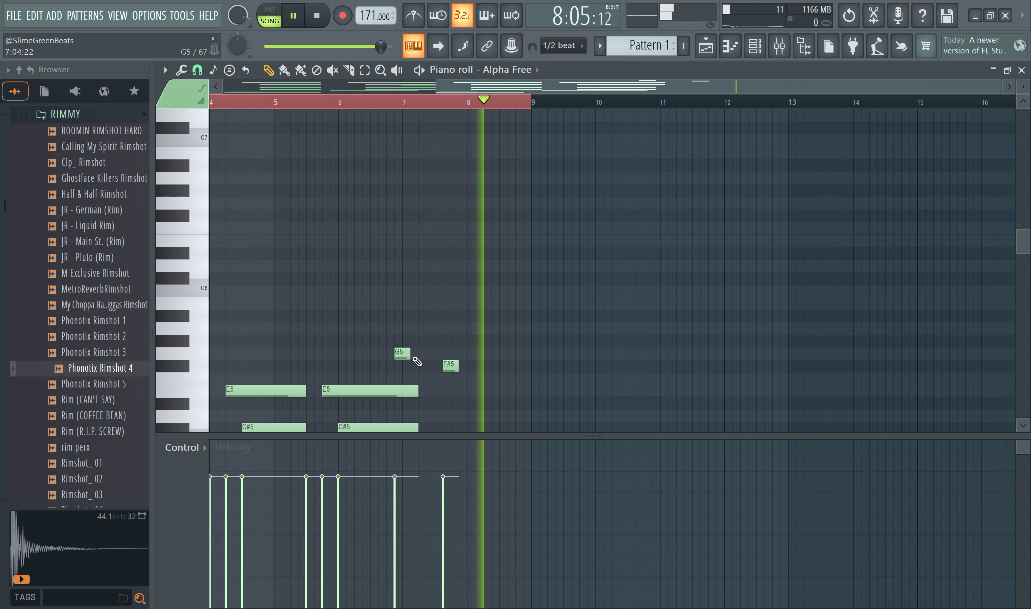
right_click(399, 352)
left_click_drag(447, 364, 390, 365)
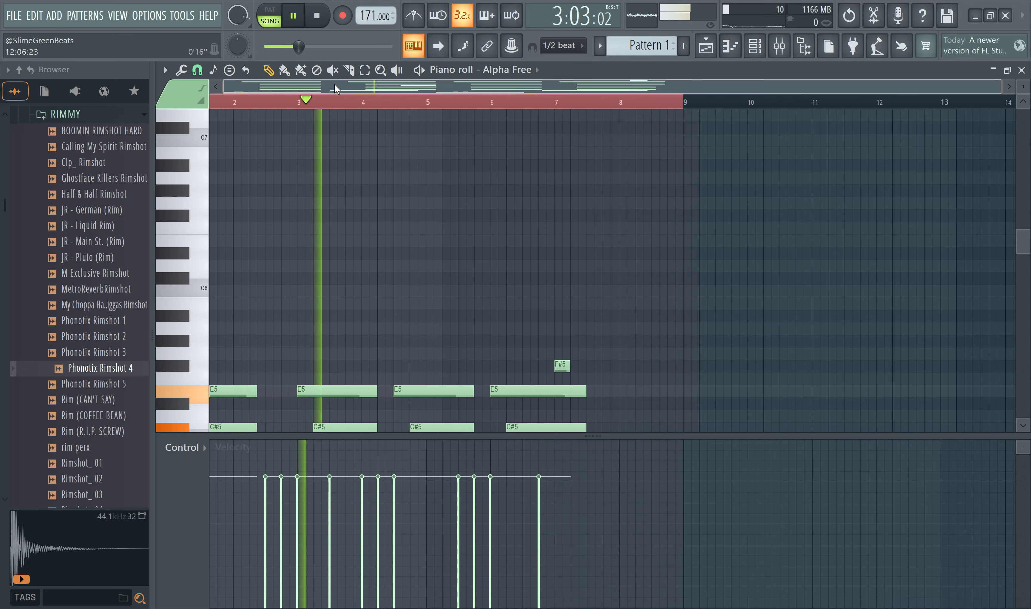
Step: Extend the F#5 note across the second half of bar 6 and shorten the last chord's upper notes so none passes bar 7
scroll(748, 252, "down", 3)
scroll(748, 252, "down", 3)
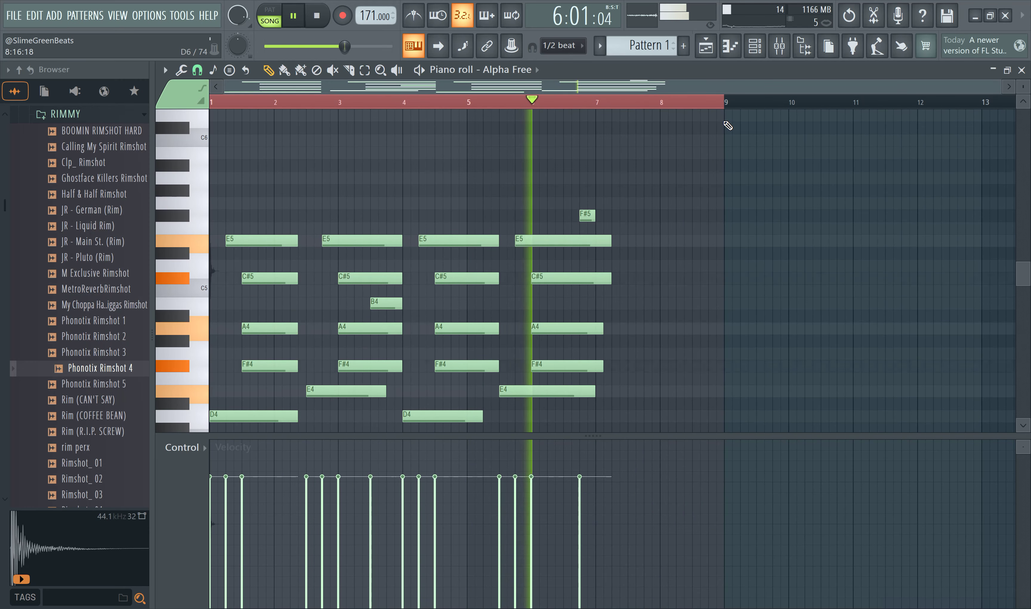
mouse_move(582, 219)
left_mouse_down()
mouse_move(566, 218)
mouse_move(593, 210)
left_mouse_up()
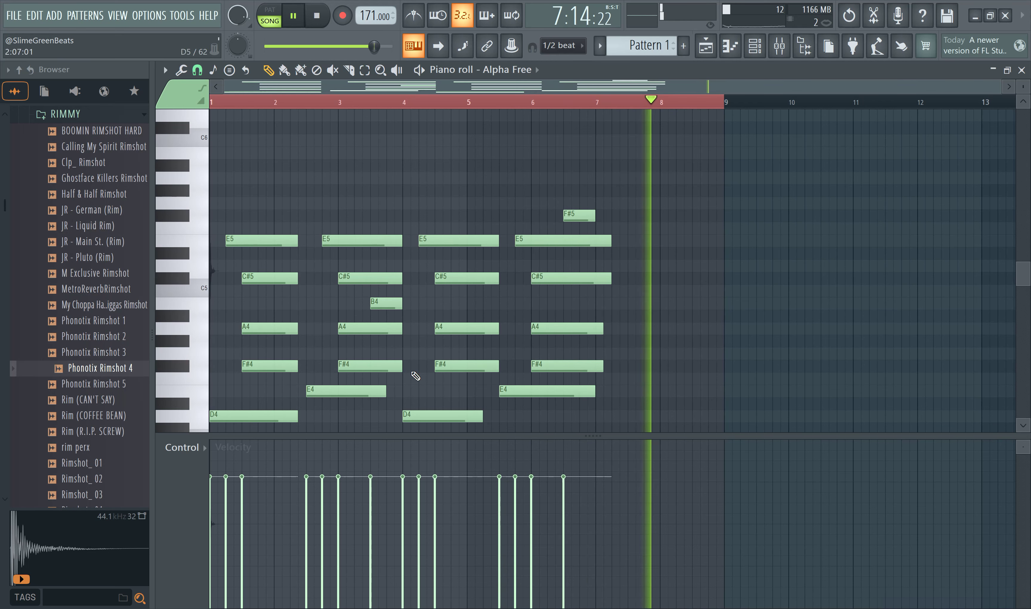
left_click_drag(600, 373, 591, 239)
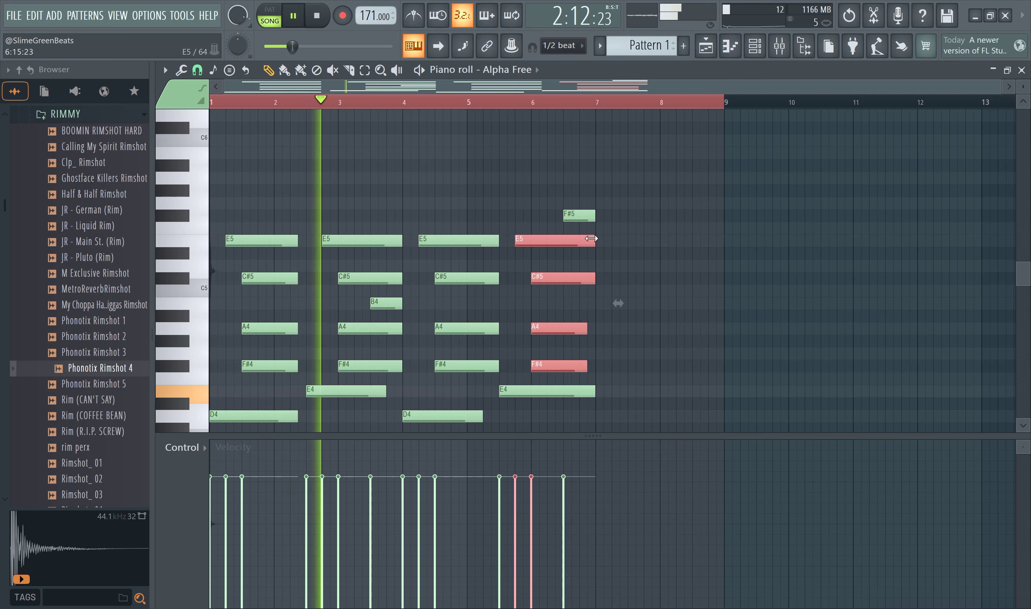
key("ctrl+d")
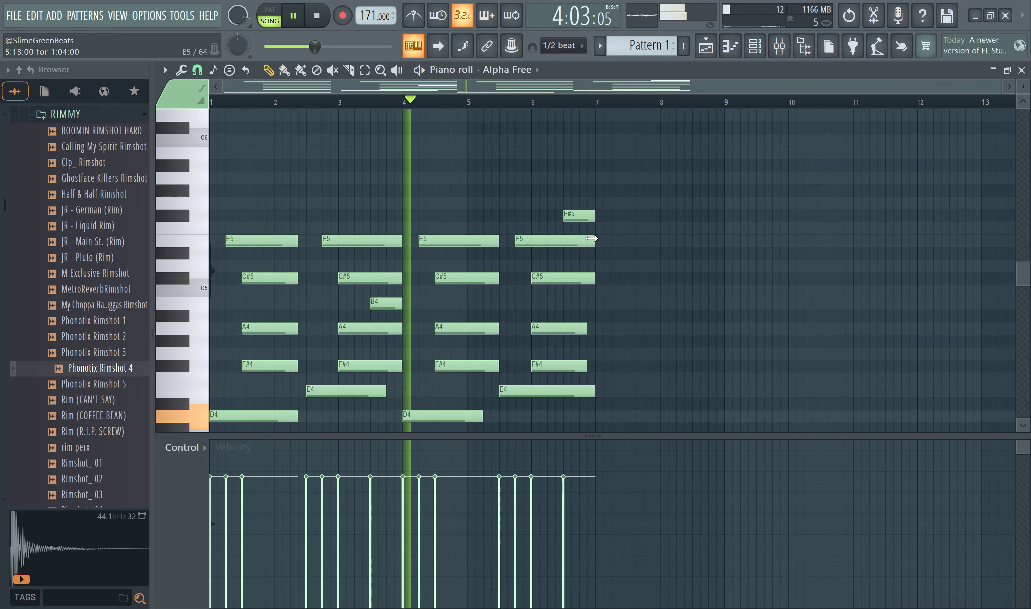
Step: Mute the F#5 note at the end of bar 6
left_click(314, 72)
left_click(333, 69)
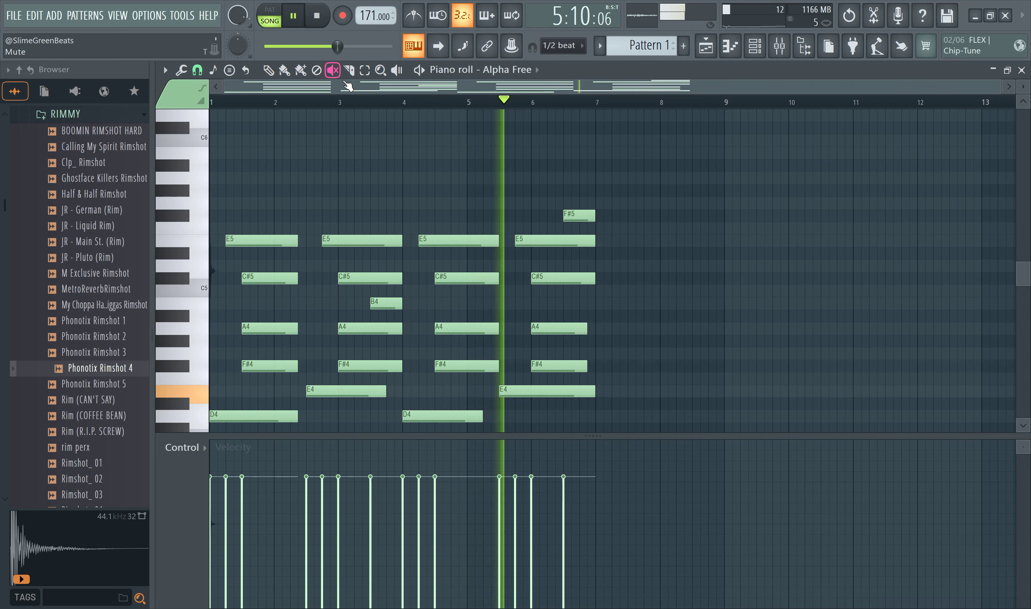
left_click(585, 211)
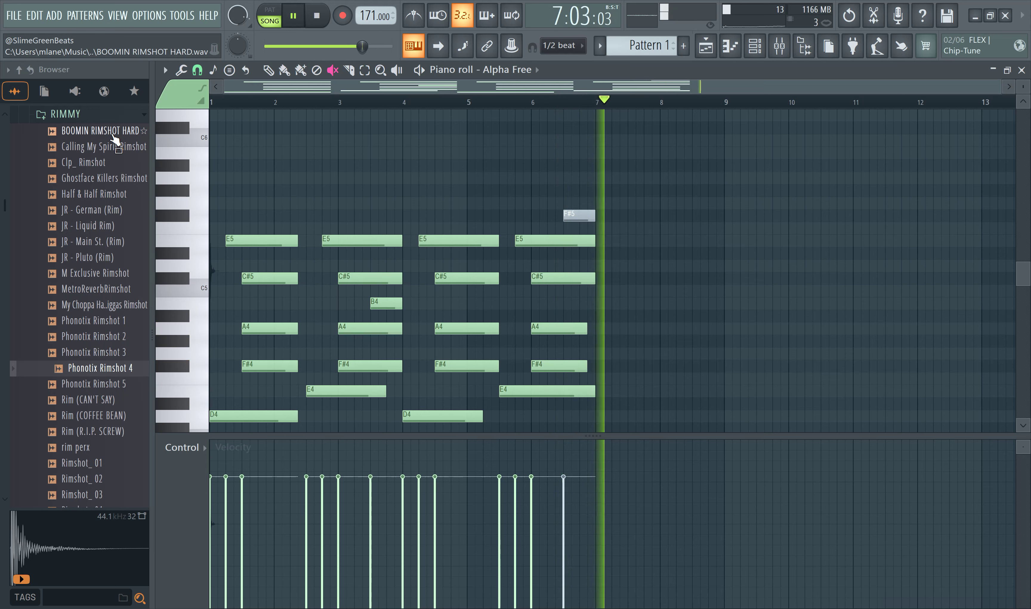
Step: Duplicate the whole six-bar melody into bars 7 to 12 and unmute the copied F#5 note at its end
key("ctrl+a")
key("ctrl+b")
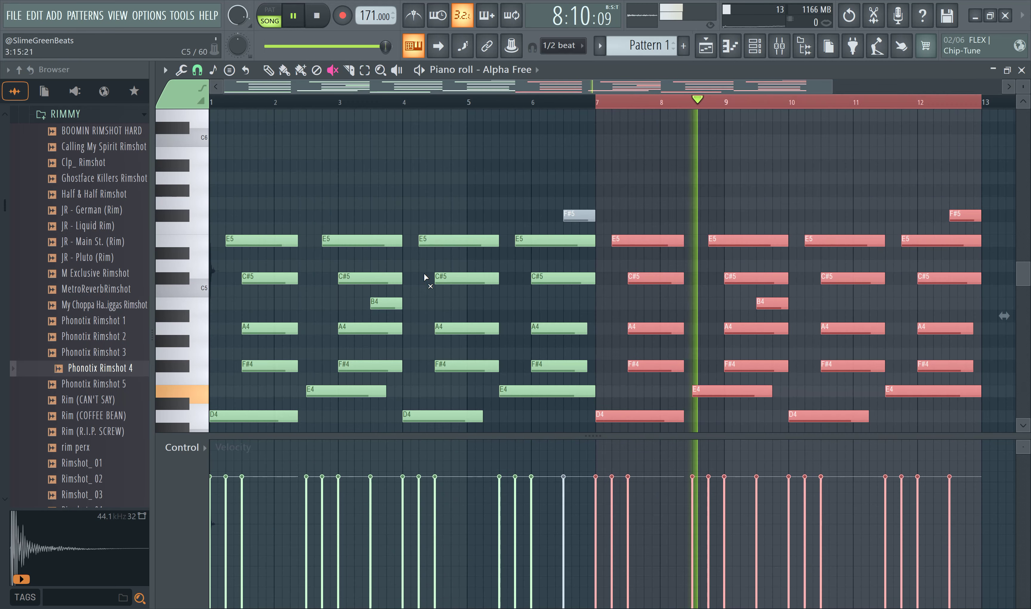
scroll(654, 247, "down", 2)
left_click(721, 223)
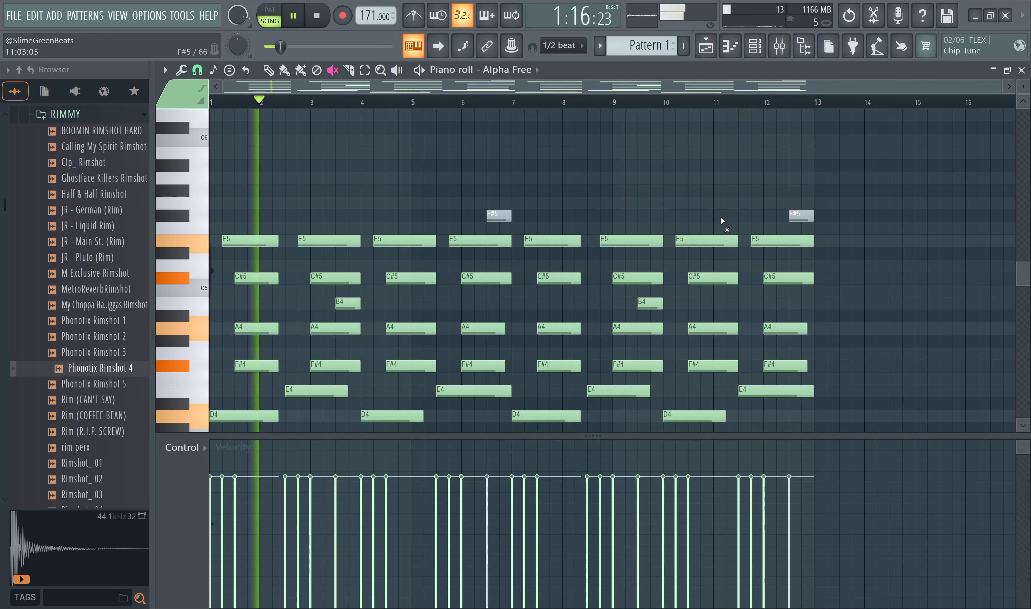
left_click(348, 70)
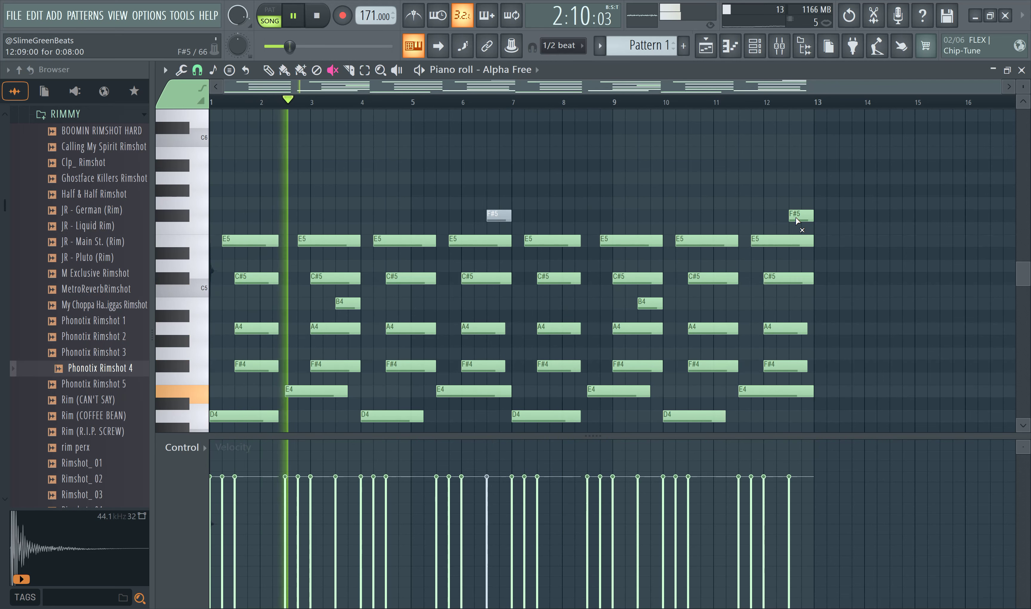
scroll(665, 203, "down", 2)
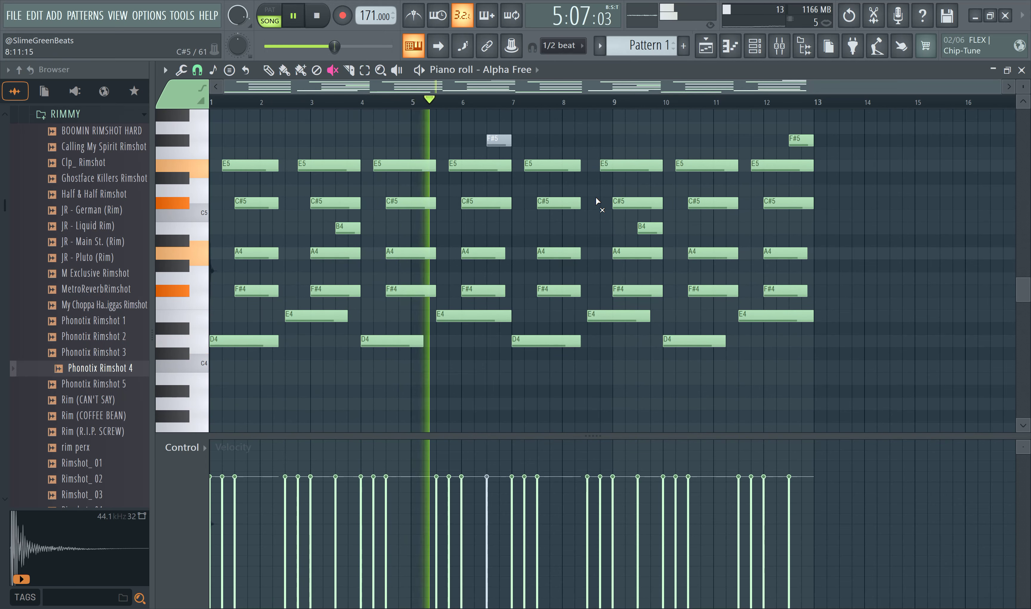
Step: Extend the Pattern 1 clip in the playlist to 12 bars and return to the Alpha Free piano roll
left_click(709, 51)
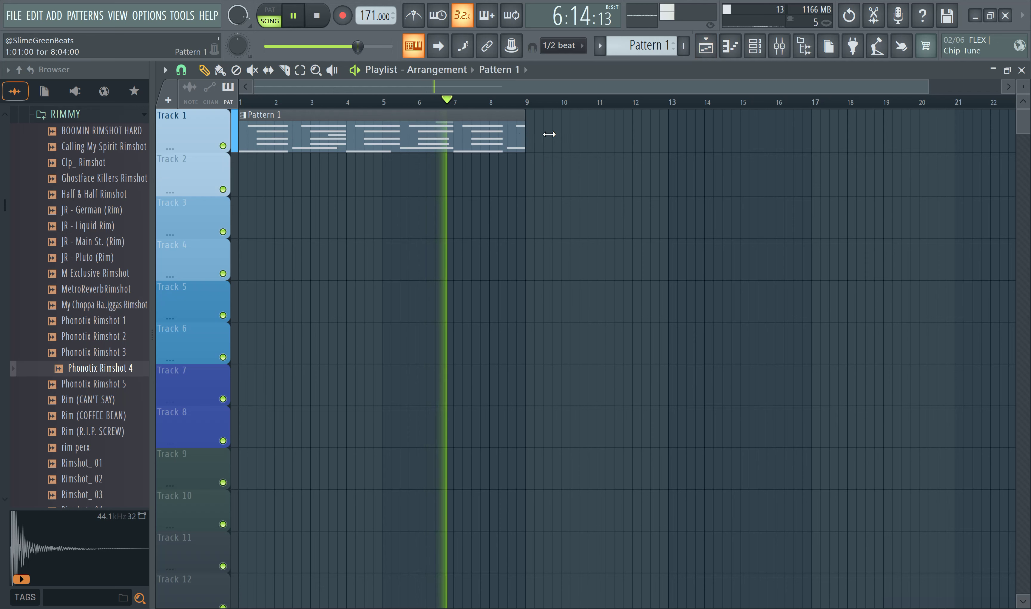
left_click_drag(699, 124, 668, 124)
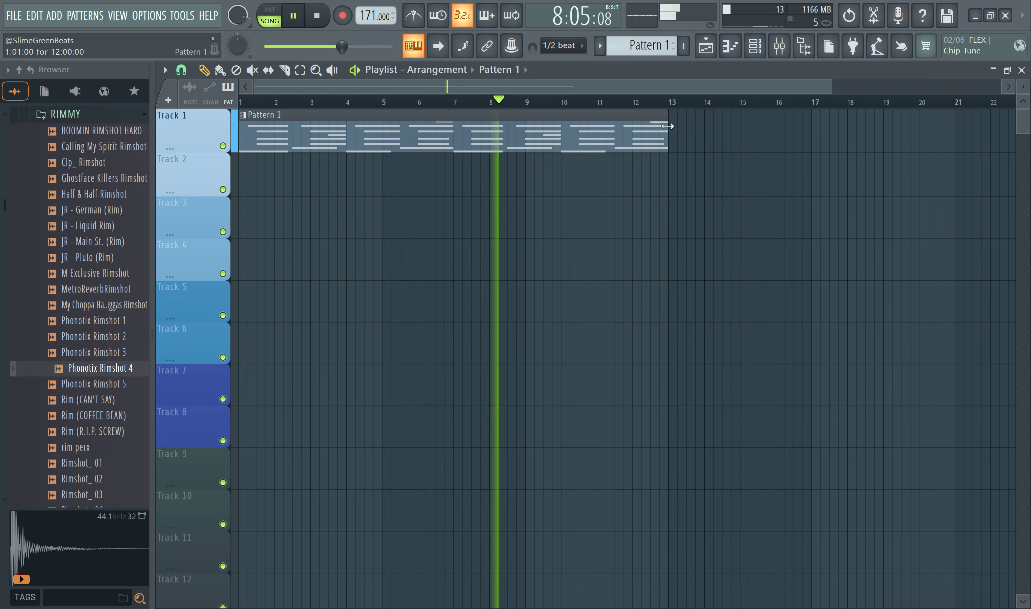
left_click(730, 45)
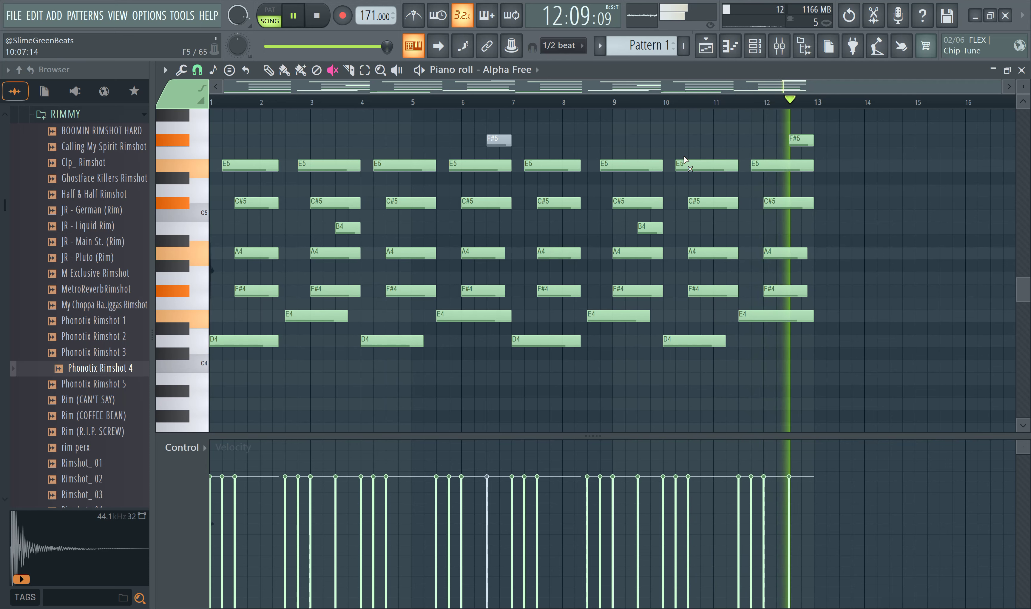
Step: Save the project as a new file named los
key("ctrl+shift+s")
type("los")
key("Return")
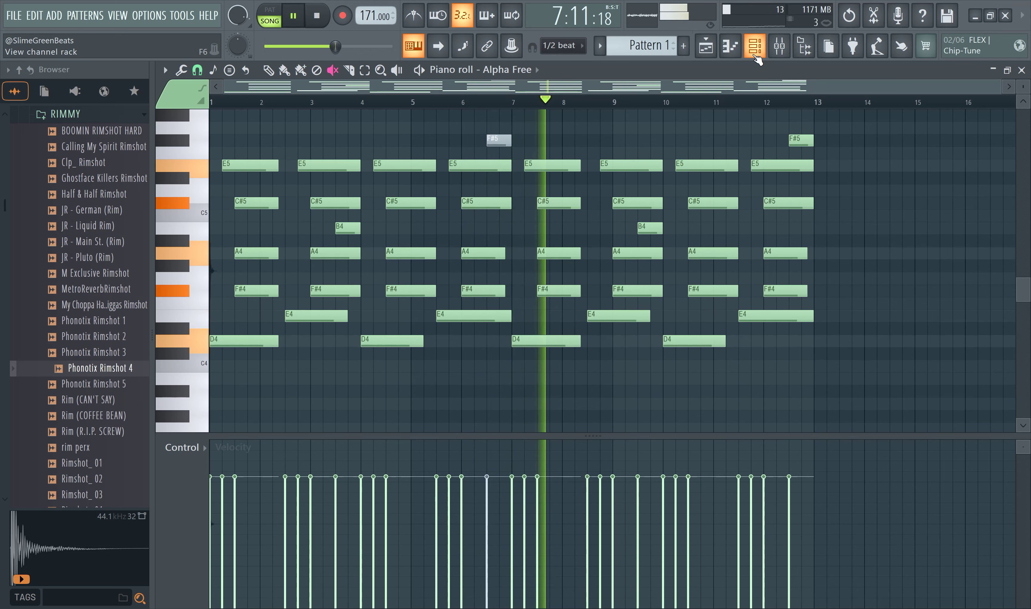
Step: Lower the system volume to 42
key("XF86AudioLowerVolume")
key("XF86AudioLowerVolume")
key("XF86AudioLowerVolume")
key("XF86AudioLowerVolume")
key("XF86AudioLowerVolume")
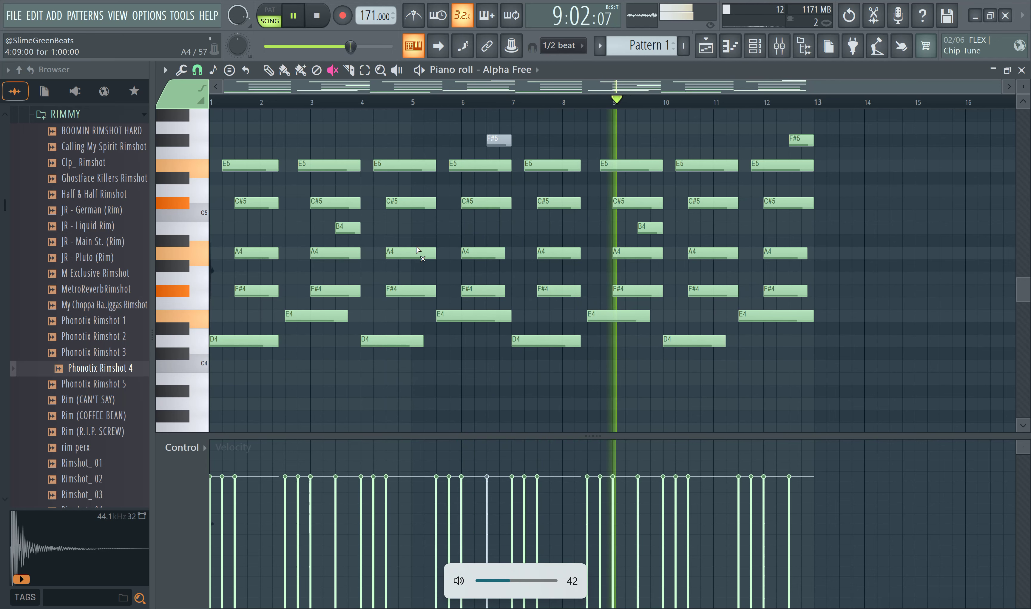
Step: Clone the Alpha Free channel in the channel rack and open the clone's sound list
left_click(753, 50)
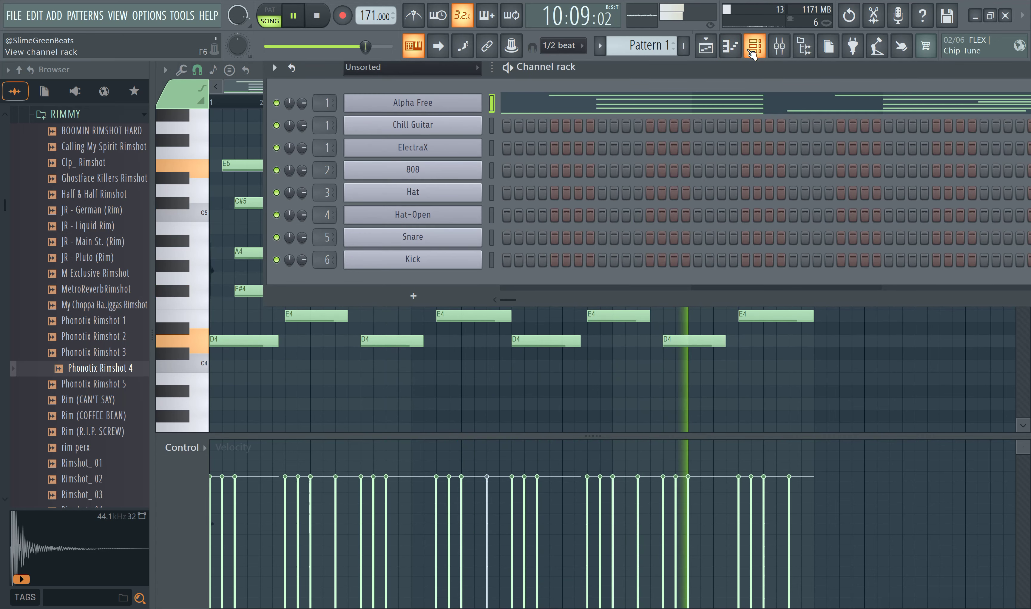
right_click(411, 113)
left_click(507, 243)
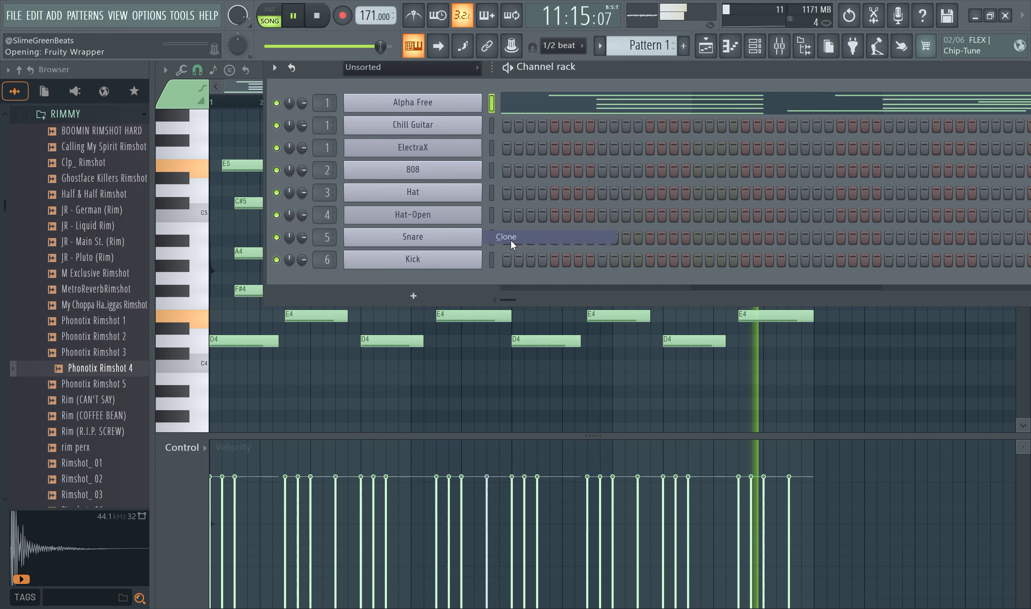
left_click(398, 289)
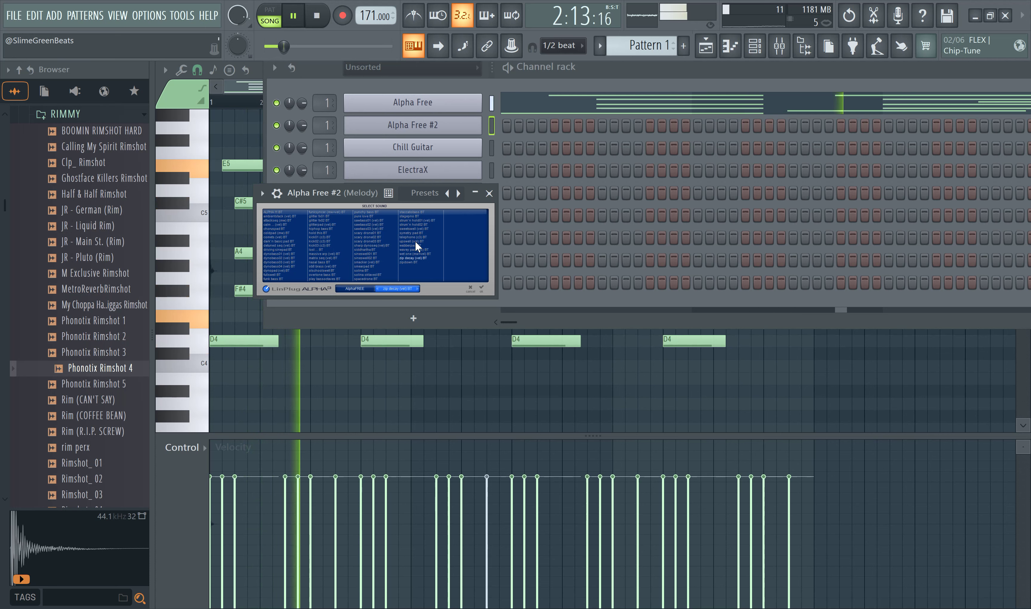
Step: Audition several sounds in Alpha Free #2 and load one from the second column of its sound list
left_click(421, 224)
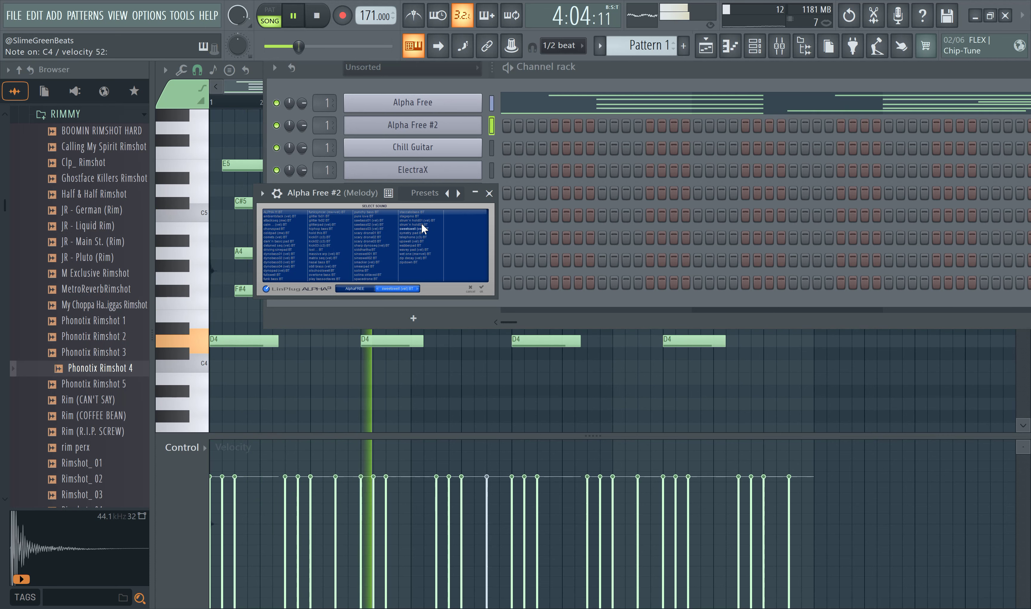
left_click(414, 216)
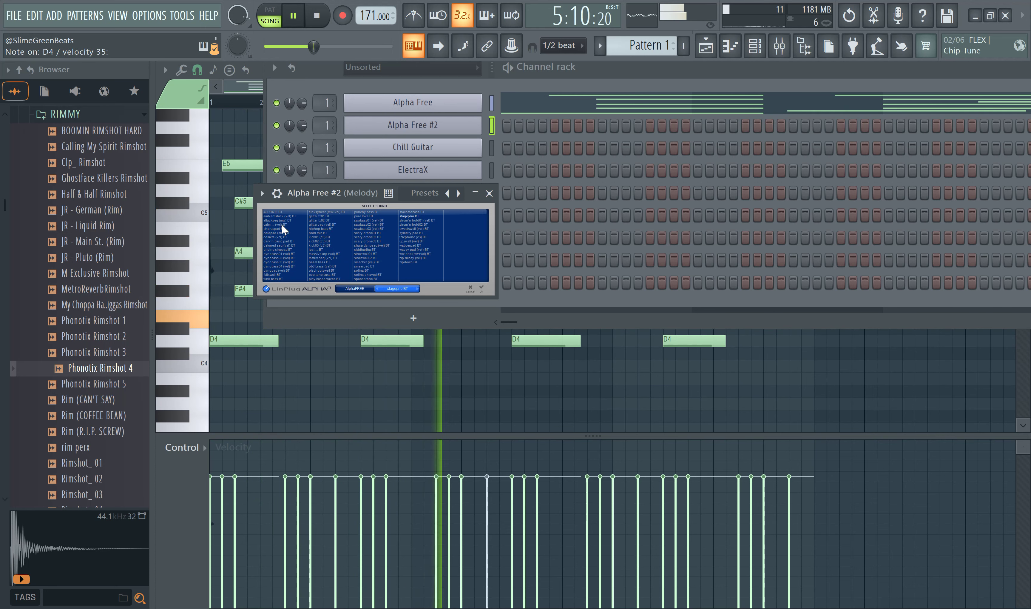
left_click(282, 258)
left_click(285, 262)
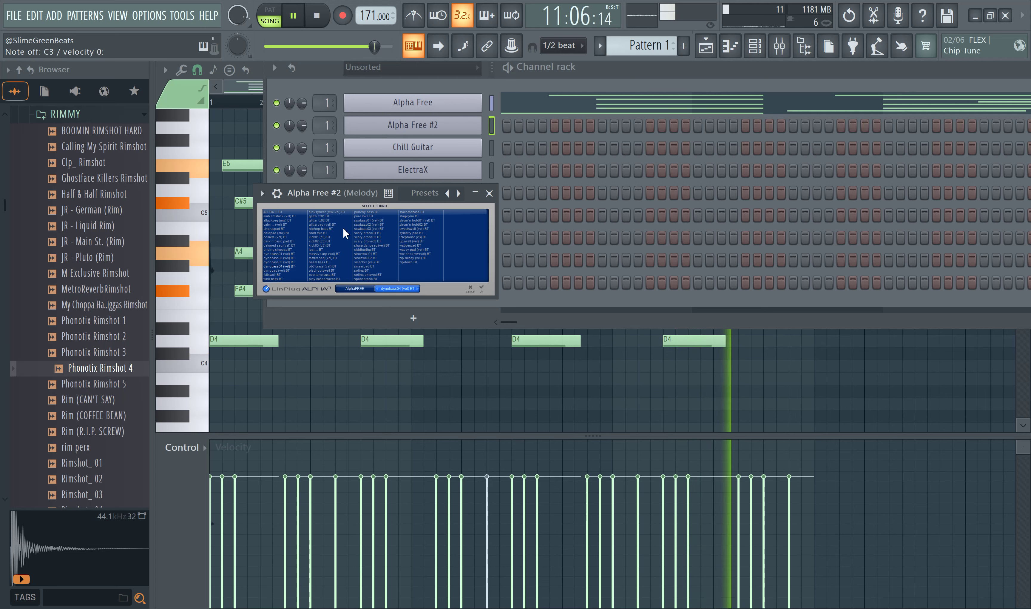
left_click(327, 246)
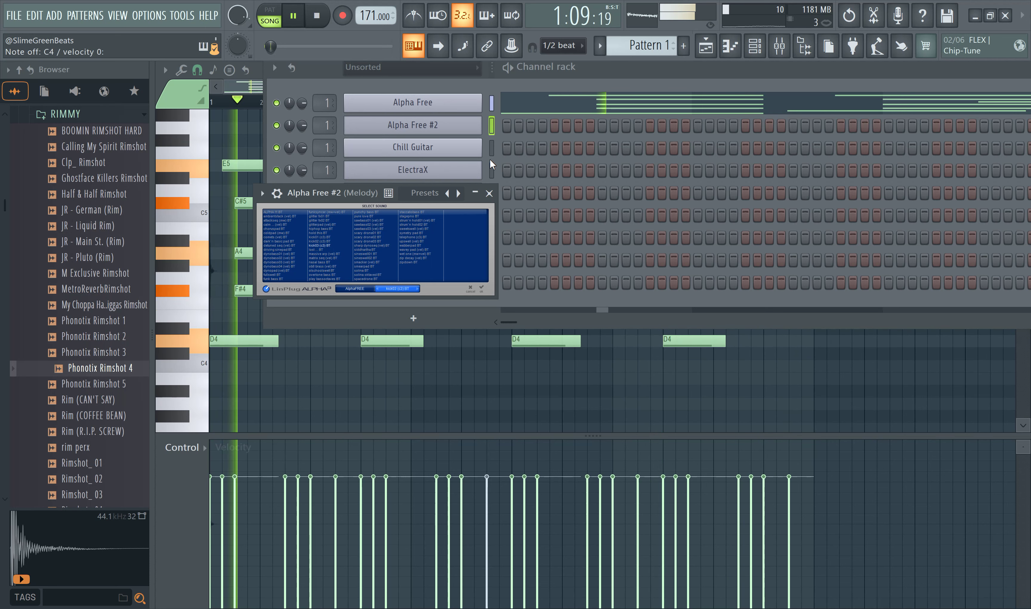
Step: Clone the Alpha Free #2 channel, audition sounds in the clone and load the scary drone01 BT preset
right_click(421, 128)
left_click(524, 255)
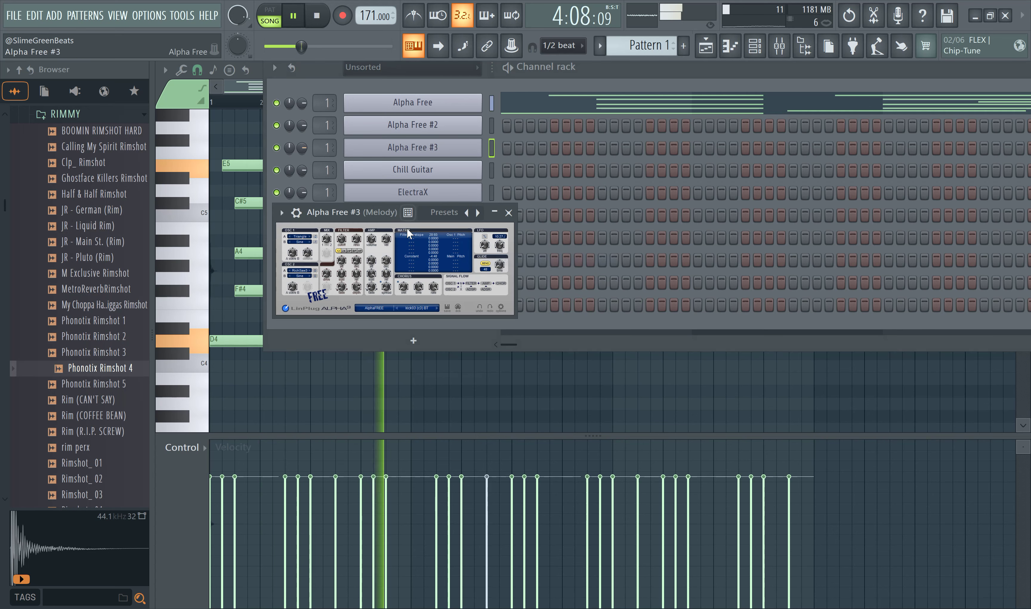
left_click(413, 307)
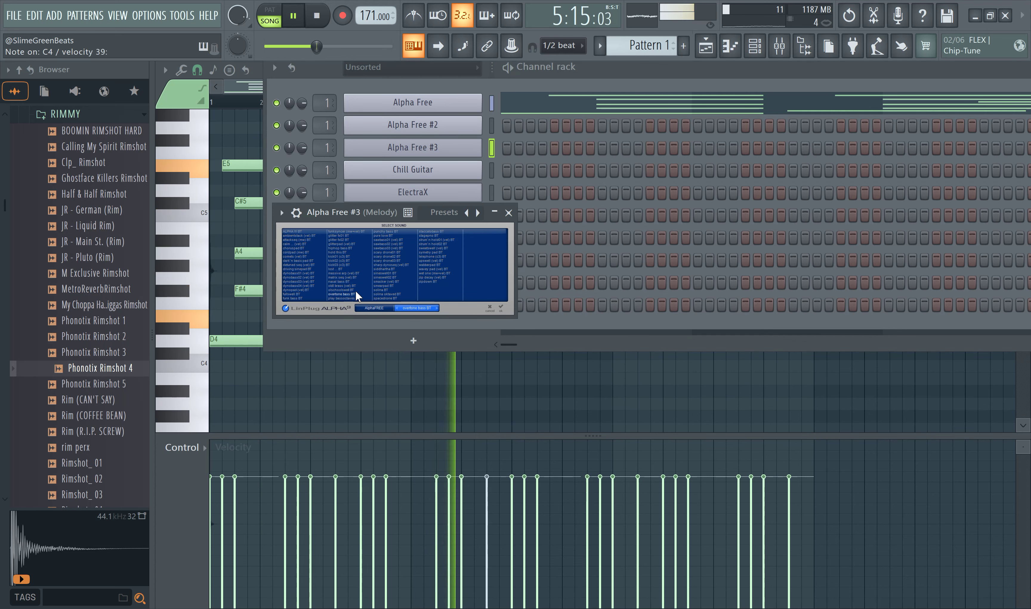
left_click(387, 273)
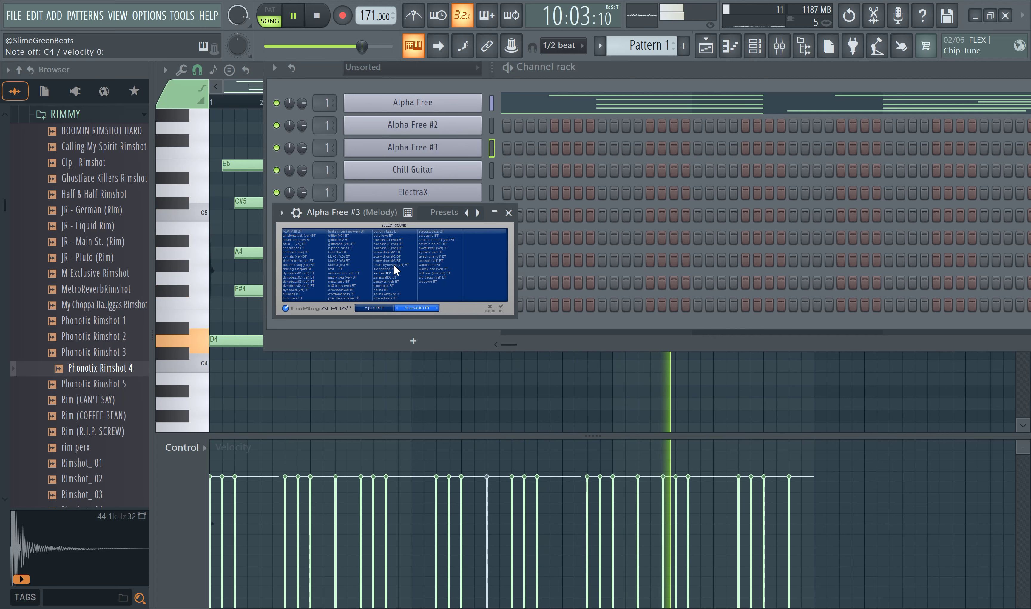
left_click(392, 252)
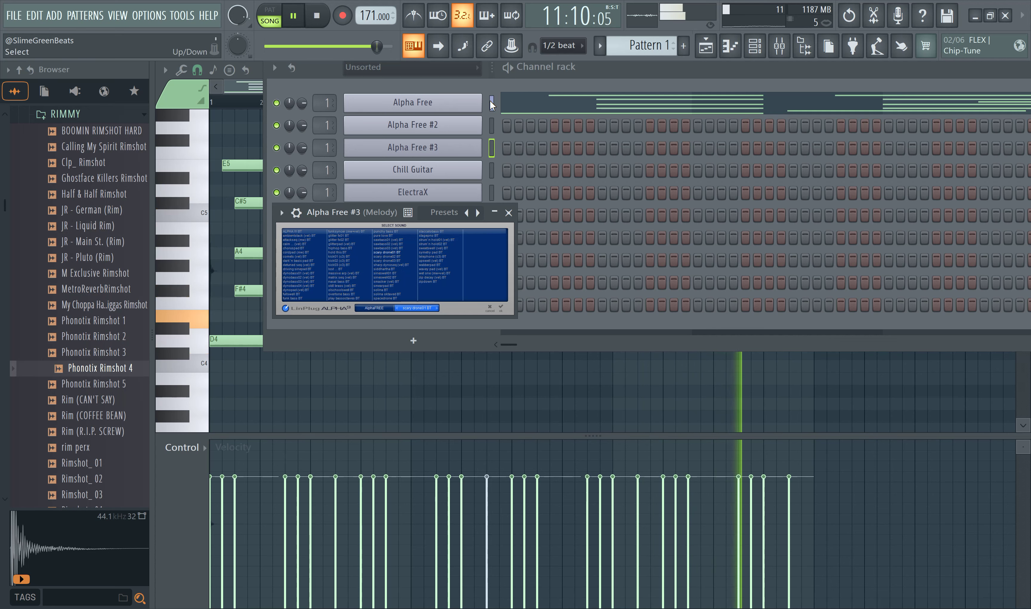
Step: Select the original Alpha Free channel and check its melody in the piano roll
left_click(429, 97)
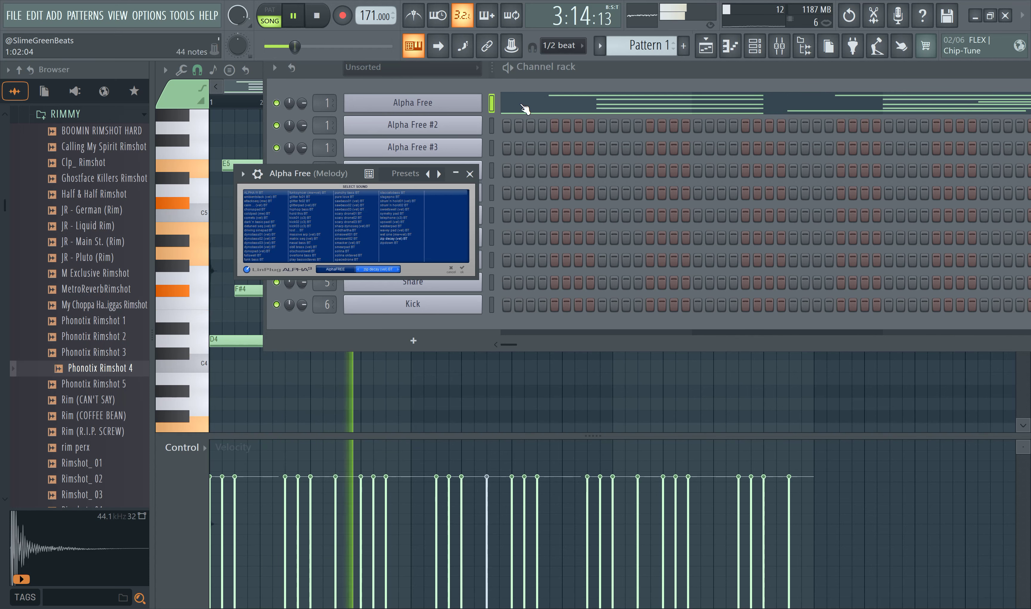
left_click(736, 42)
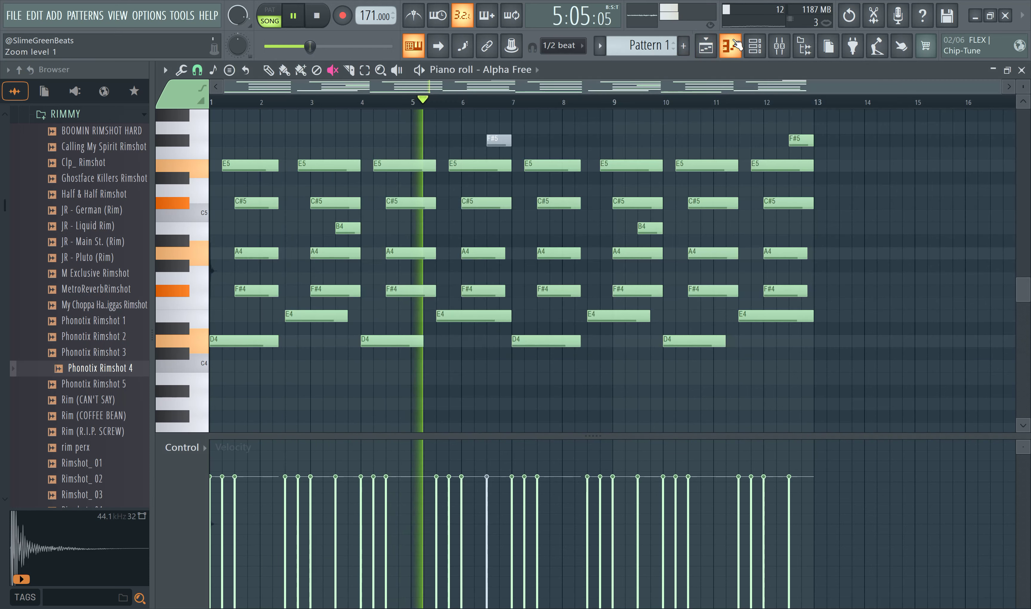
left_click(736, 41)
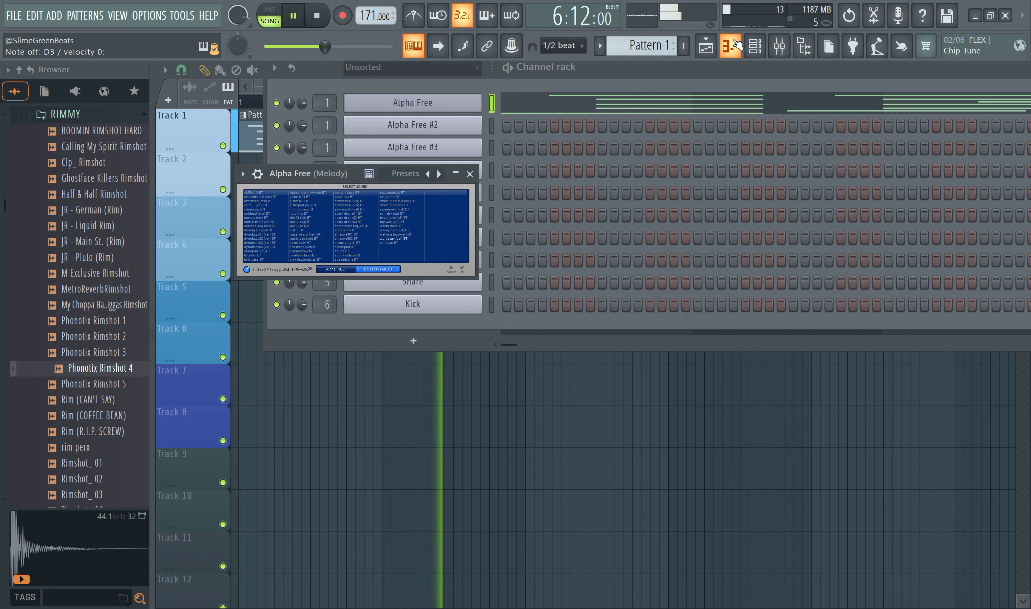
Step: Select Alpha Free #3, switch it to a bass pad sound and record its bassline into a new Pattern 2
left_click(492, 147)
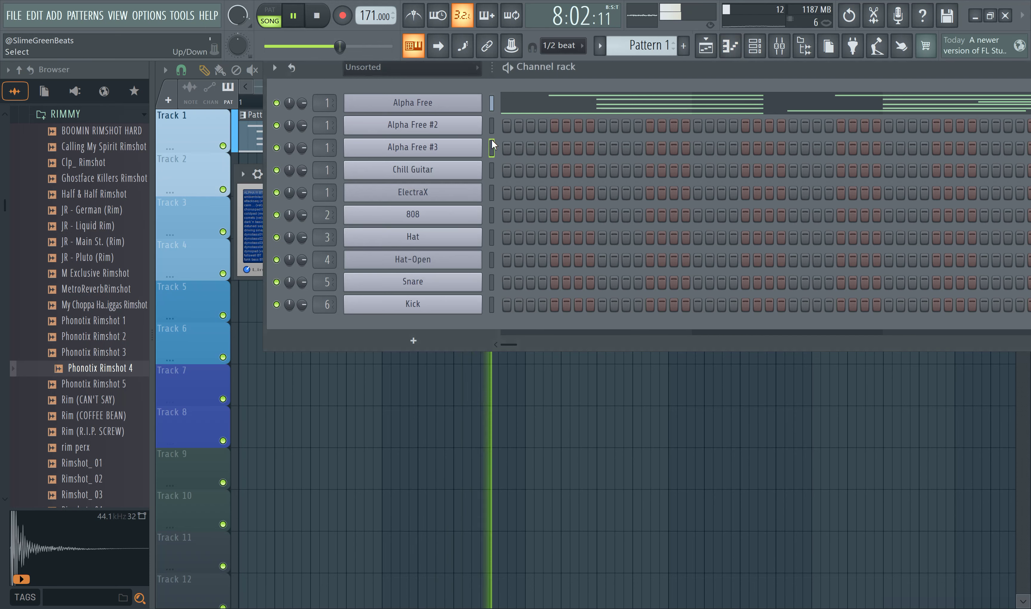
left_click(475, 154)
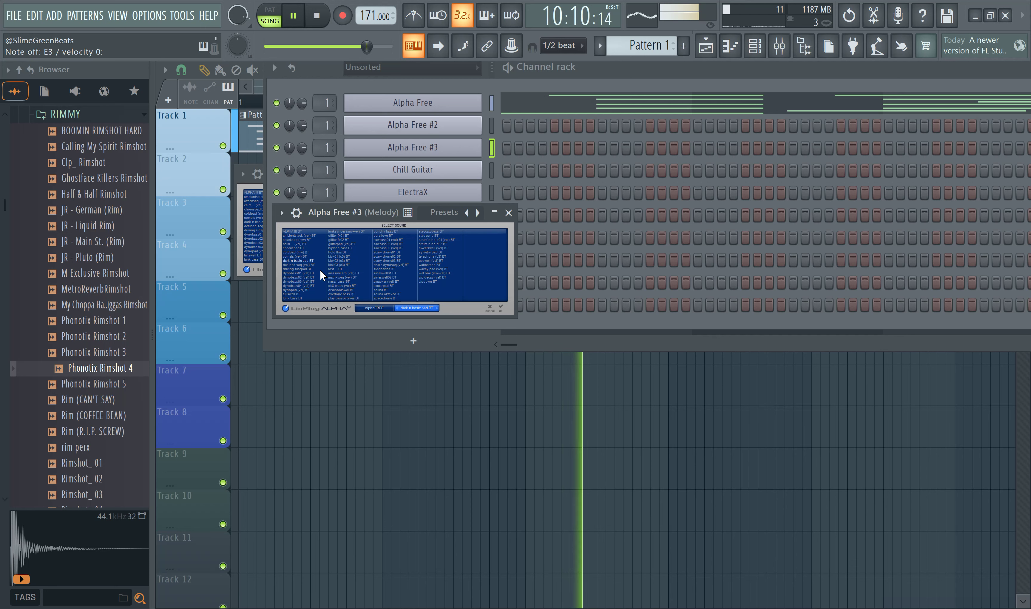
left_click(690, 49)
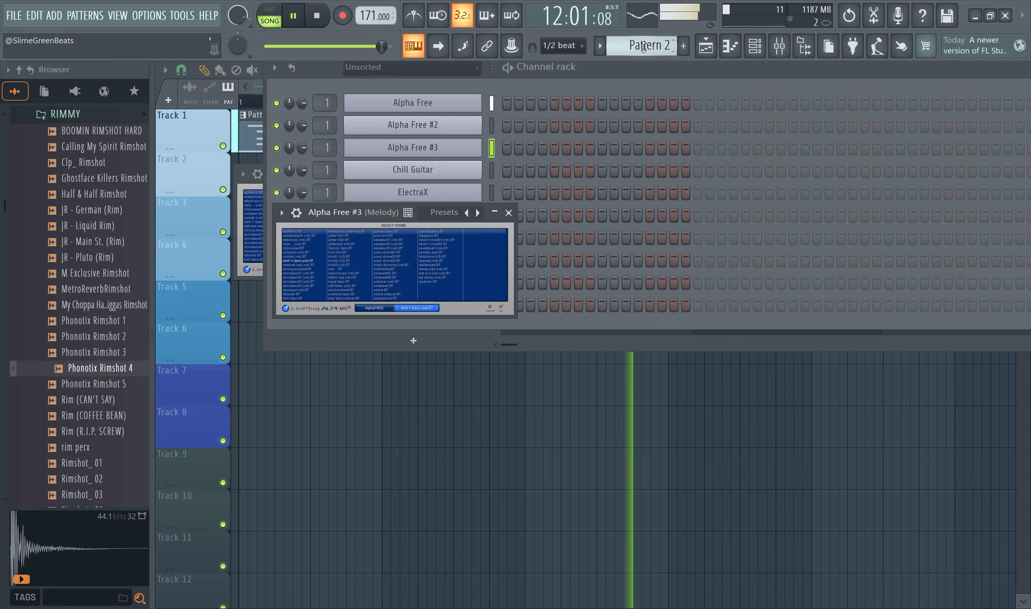
key("space")
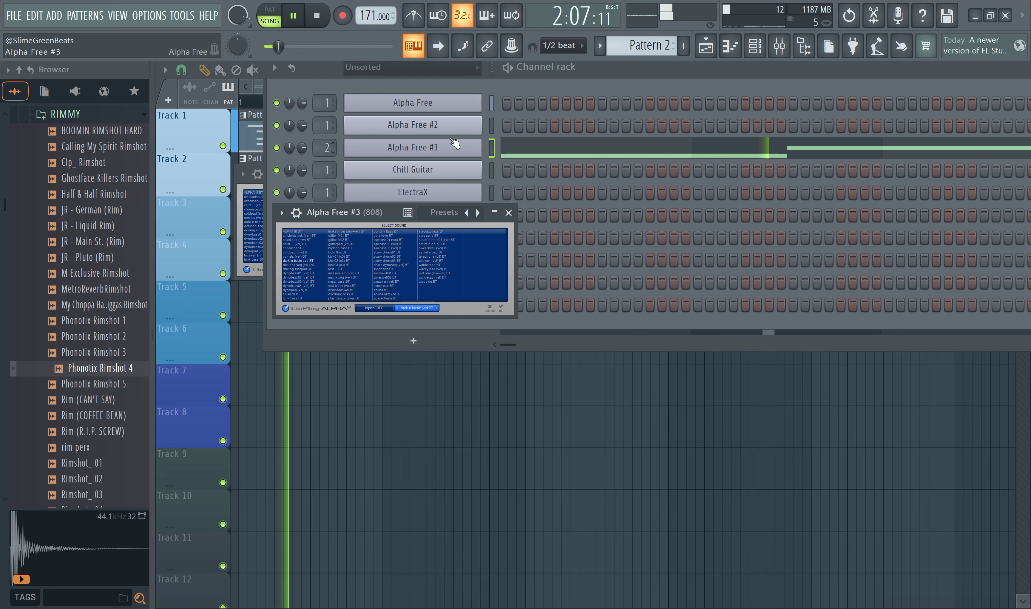
Step: Adjust the stereo separation of the Melody and 808 mixer tracks
left_click(754, 47)
left_click(755, 47)
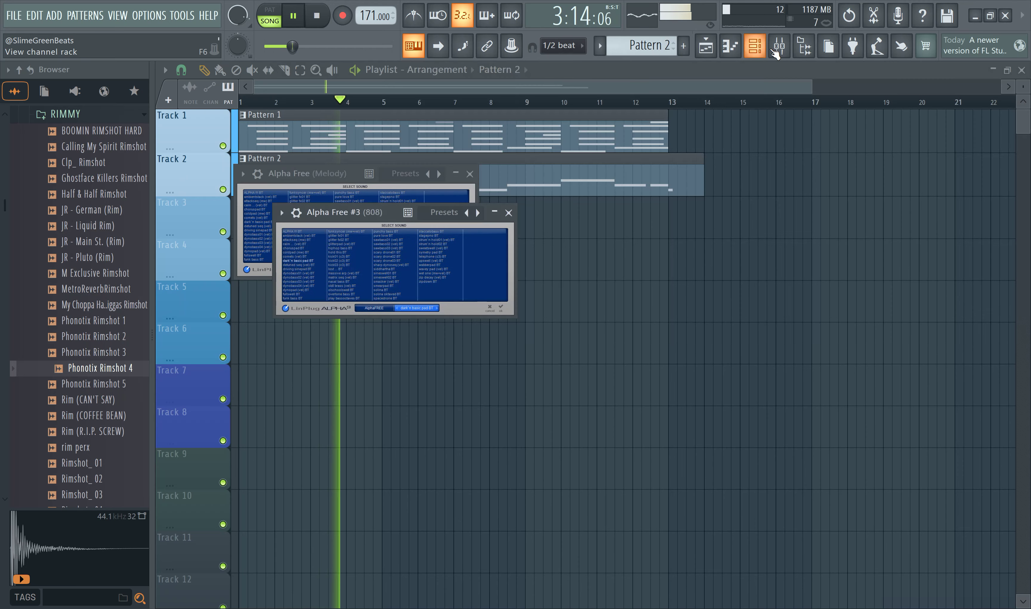
left_click(778, 46)
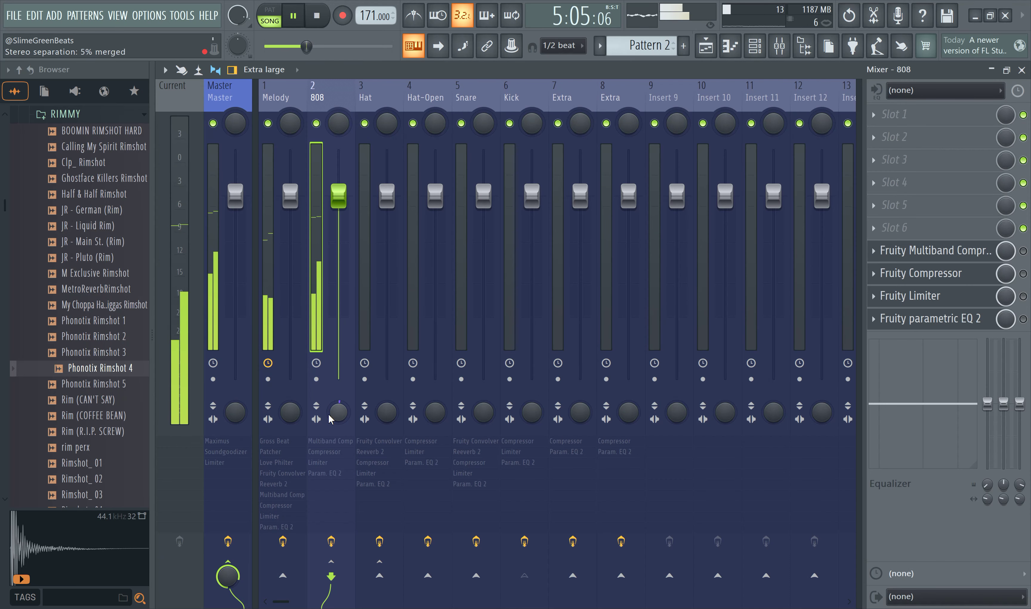
left_click(284, 414)
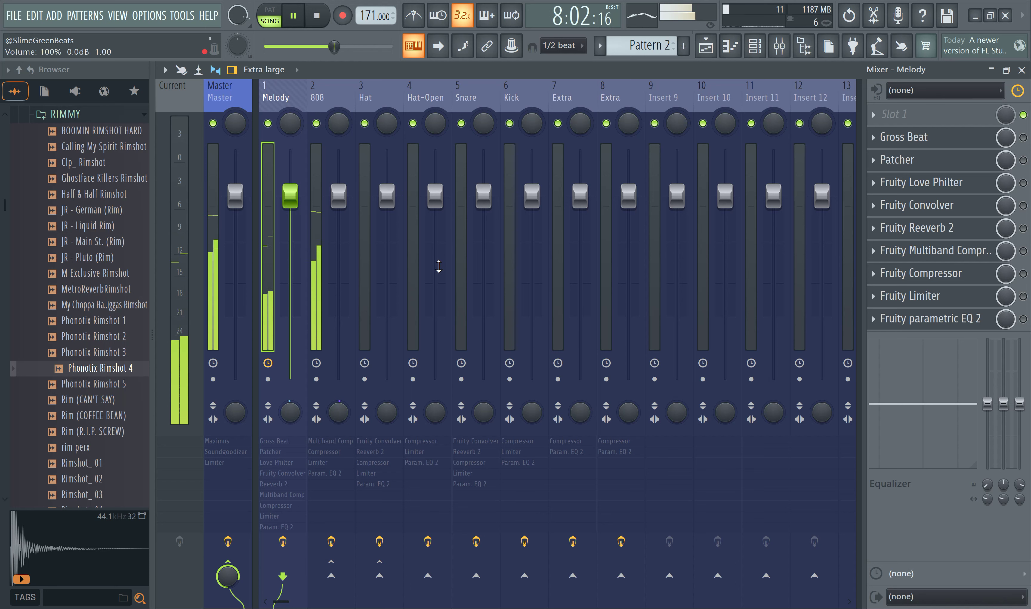
left_click(338, 412)
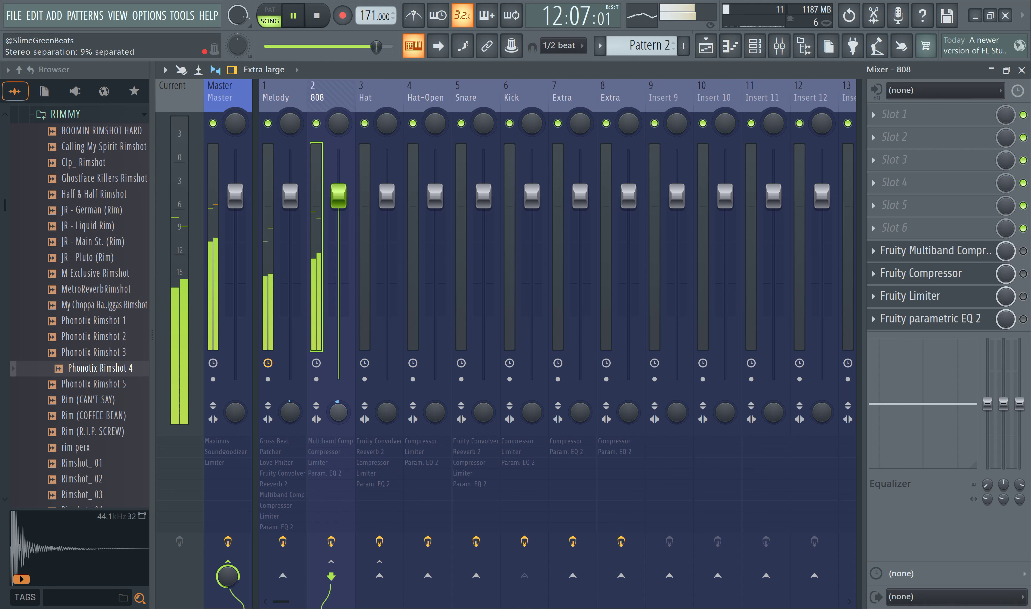
left_click_drag(338, 412, 338, 414)
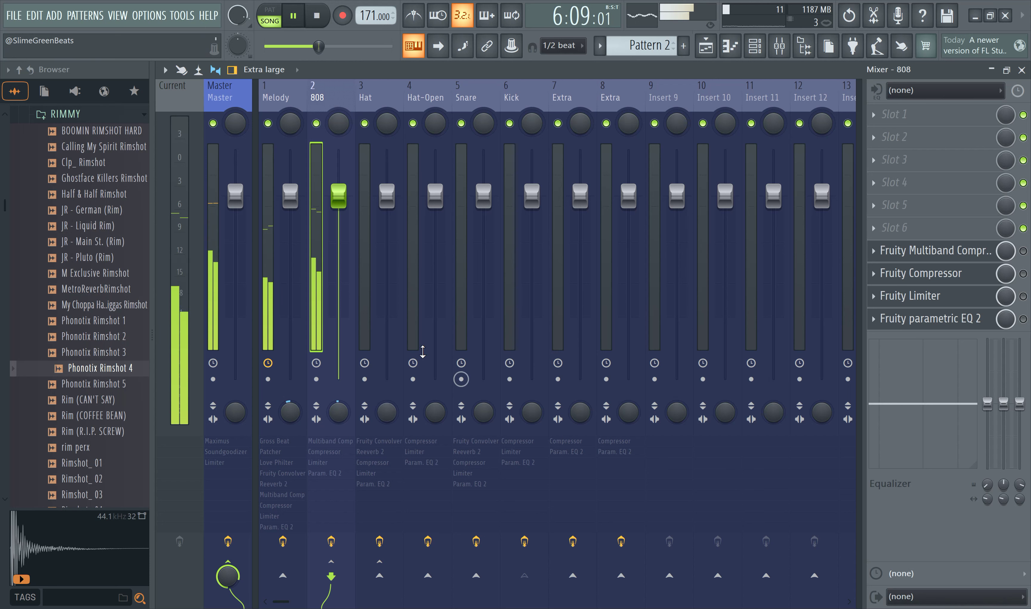
Step: Enable Fruity Convolver and Fruity Reeverb 2 on the Melody mixer track, choosing The Venue preset for the reverb
left_click(269, 272)
left_click(1023, 205)
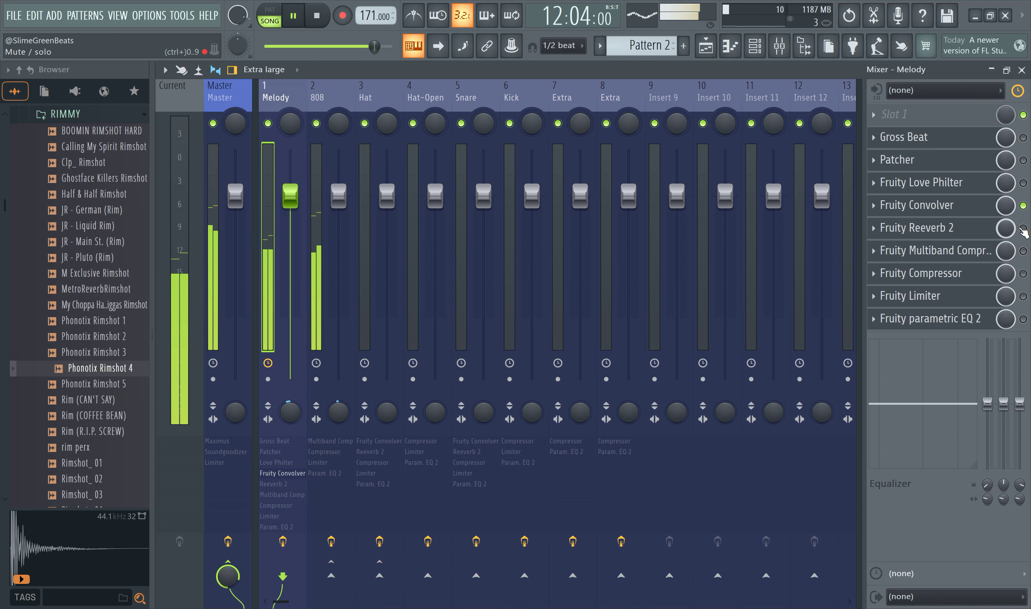
left_click(870, 224)
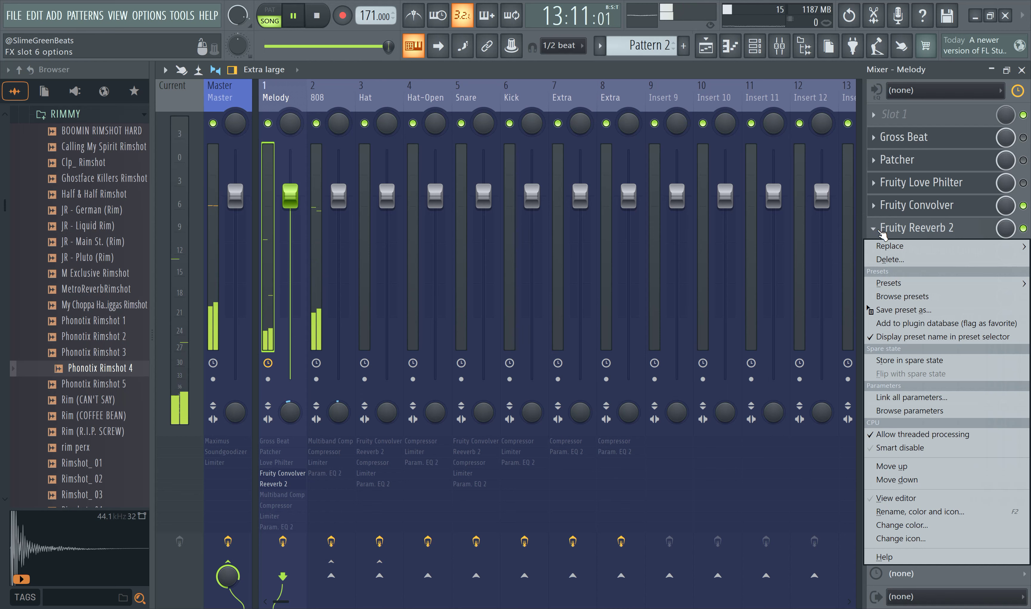
left_click(895, 229)
left_click(526, 117)
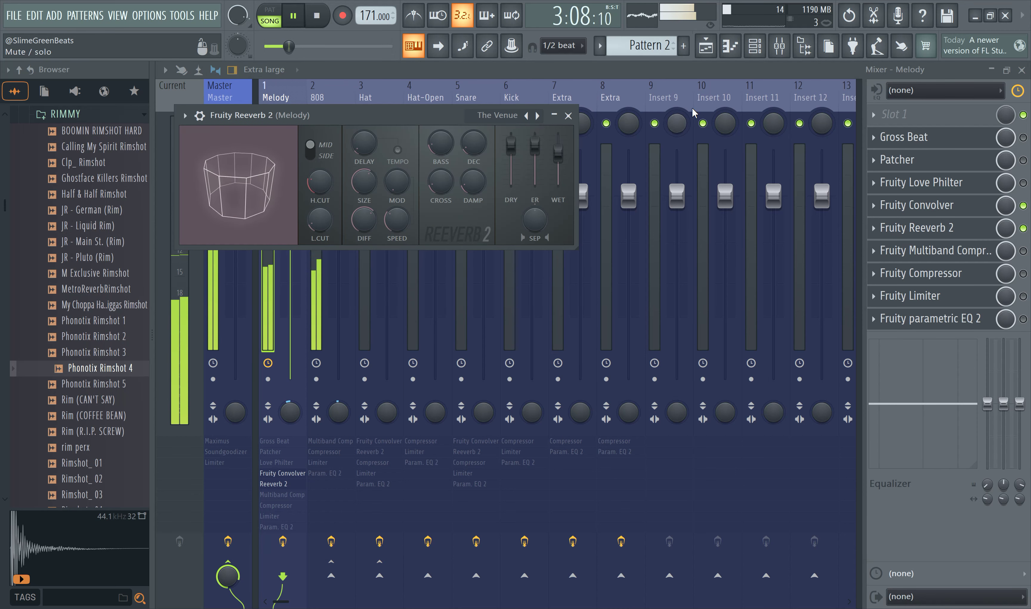
left_click(686, 75)
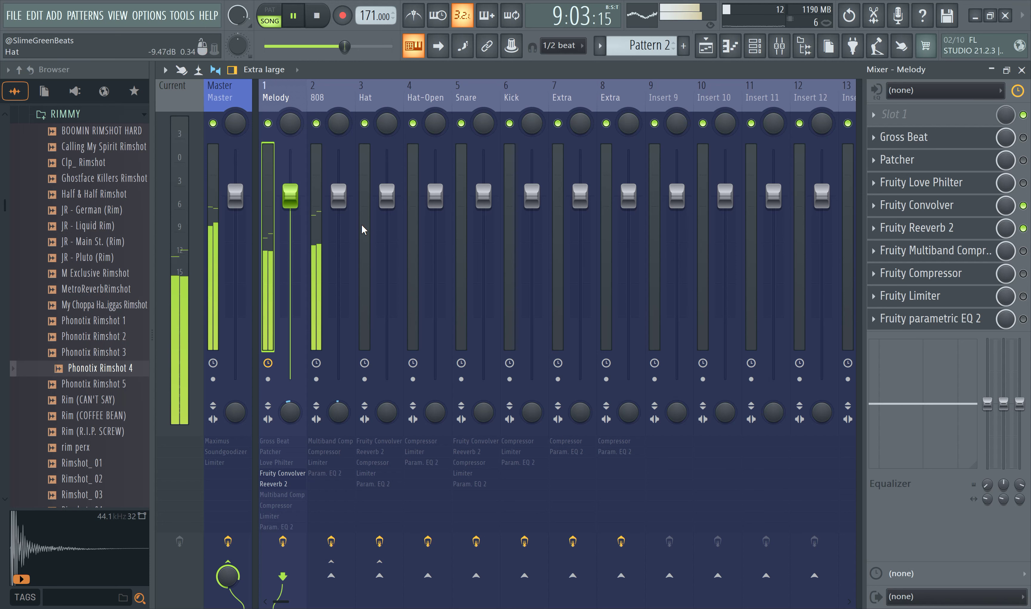
Step: Enable Fruity parametric EQ 2 on the 808 mixer track and make band 7 a low pass at about 500 Hz
left_click(310, 224)
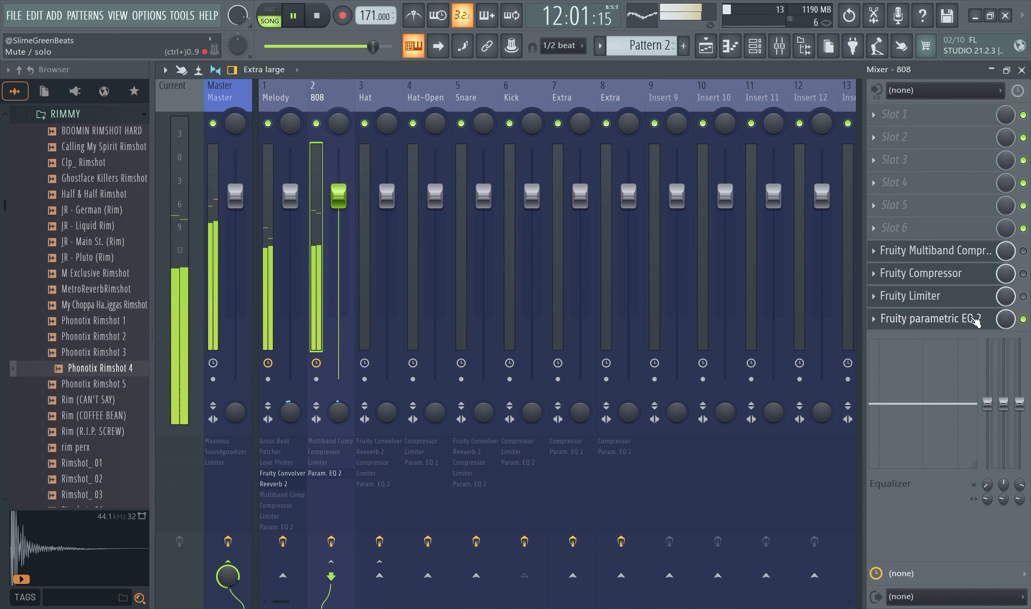
left_click(961, 318)
right_click(655, 317)
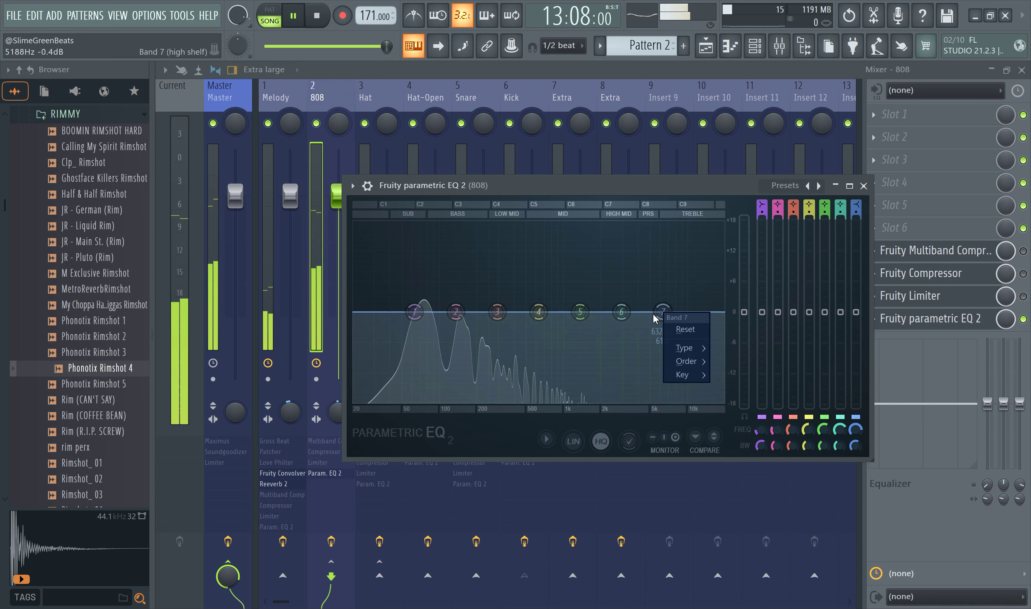
mouse_move(694, 347)
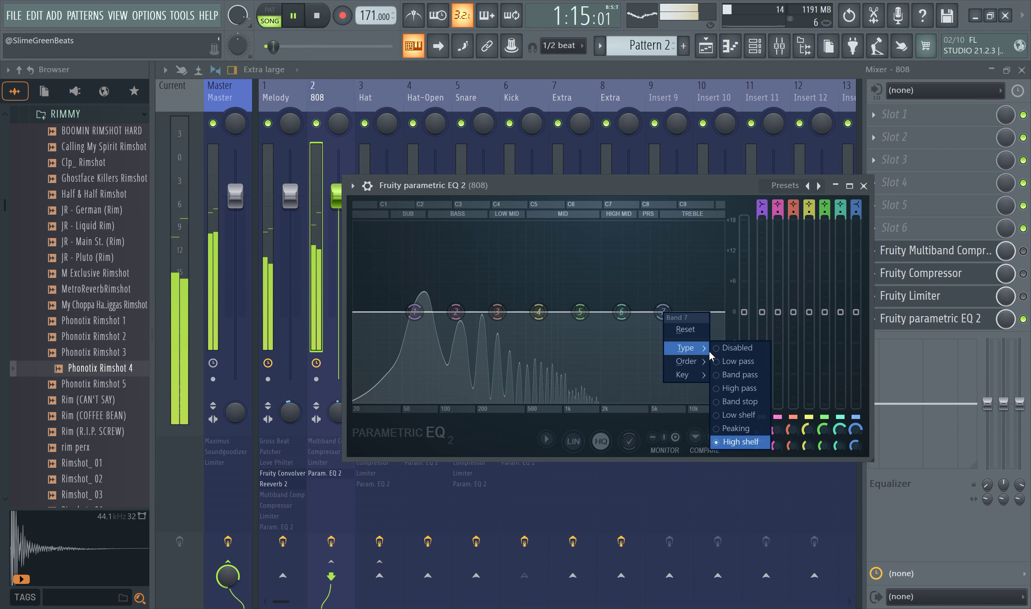
left_click(736, 361)
left_click_drag(662, 312, 530, 311)
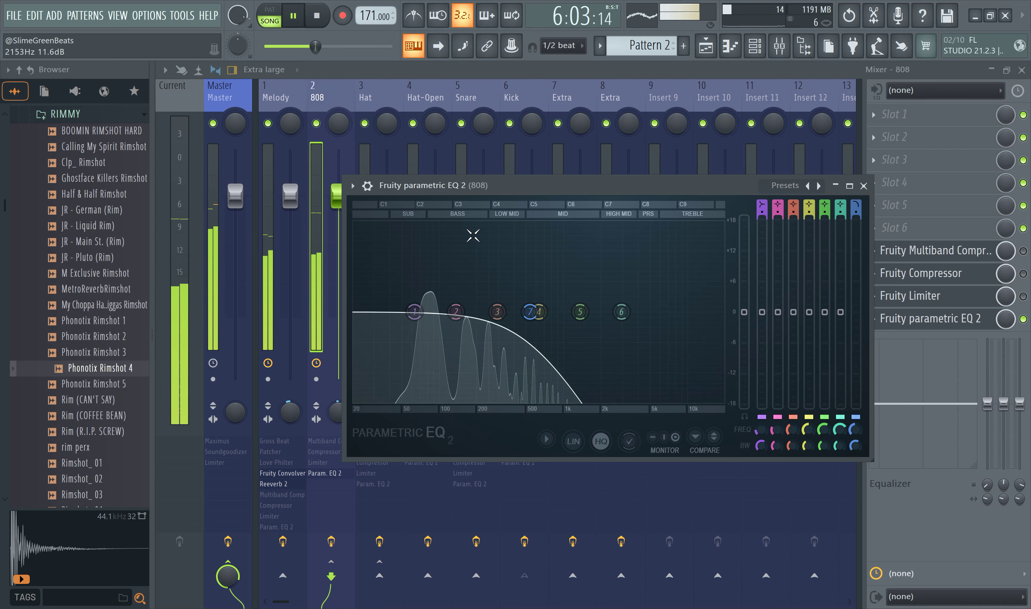
Step: Enable Fruity parametric EQ 2 on the Melody mixer track and open the options of its band 1
left_click(278, 249)
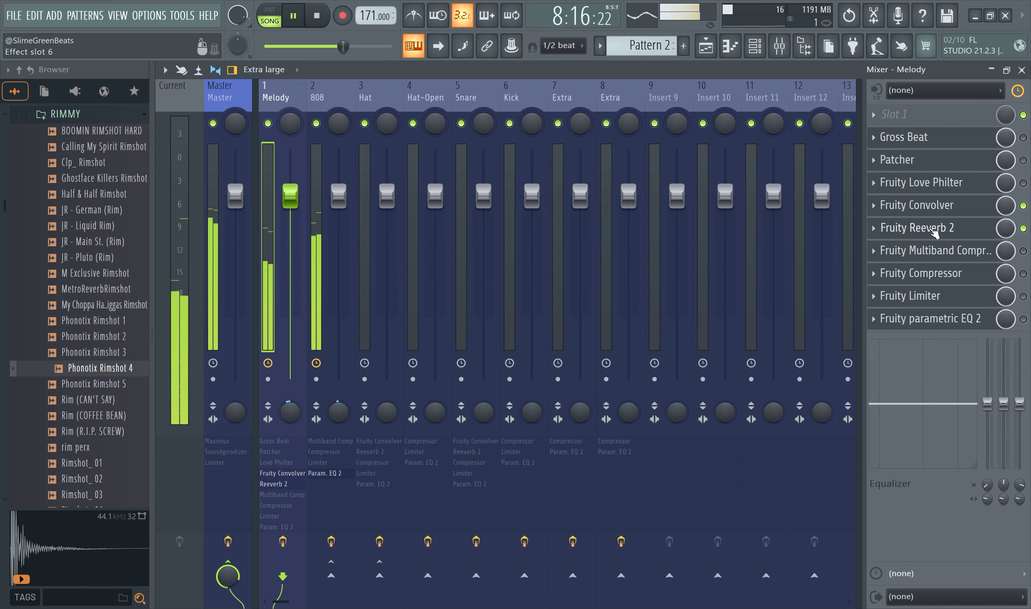
left_click(1023, 320)
left_click(966, 321)
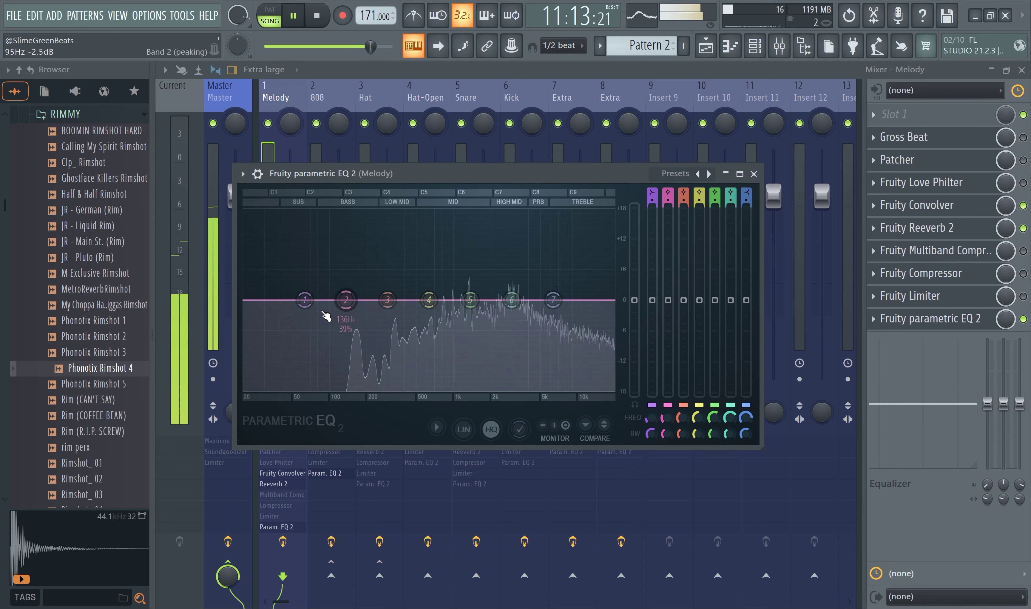
right_click(304, 299)
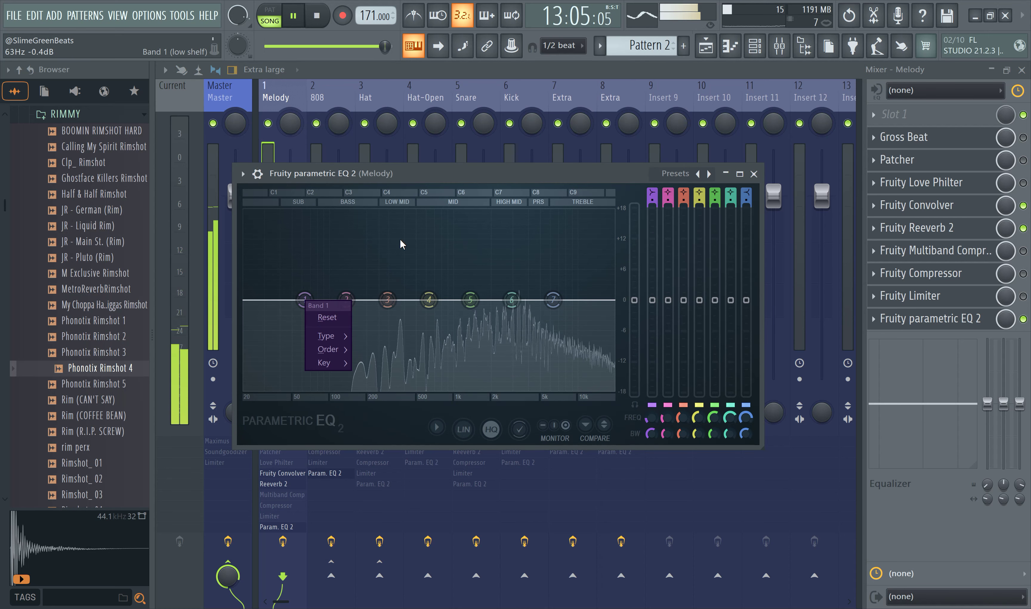
left_click(494, 75)
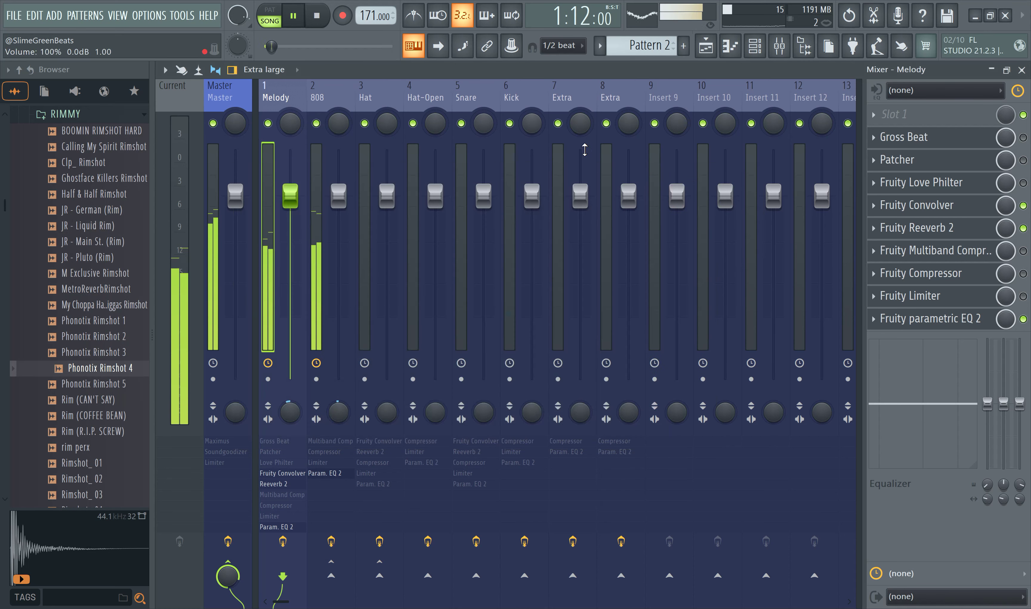
Step: Add Fruity Convolver to effect slot 6 of the 808 mixer track
left_click(318, 257)
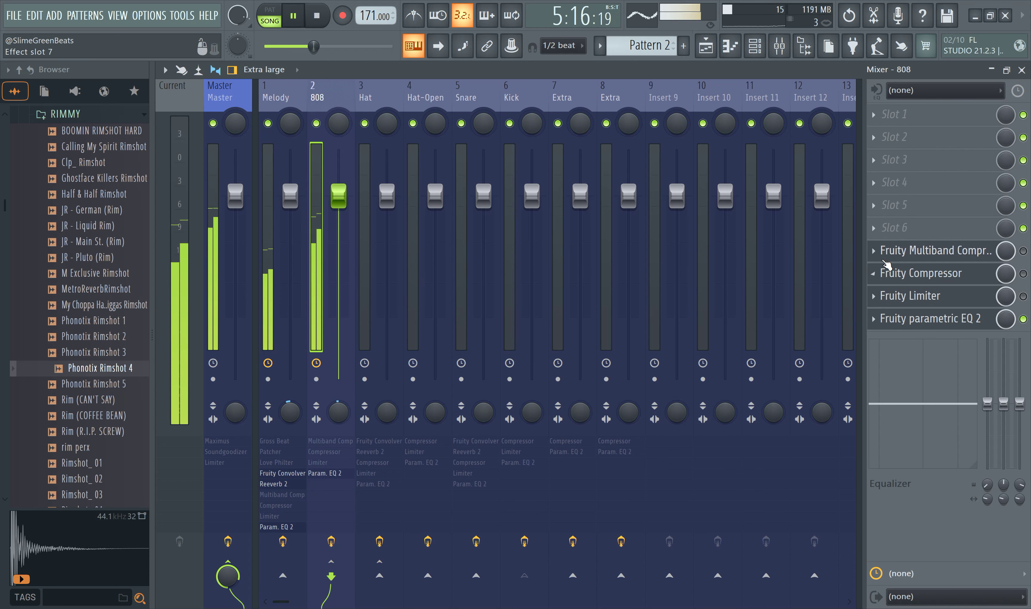
left_click(876, 231)
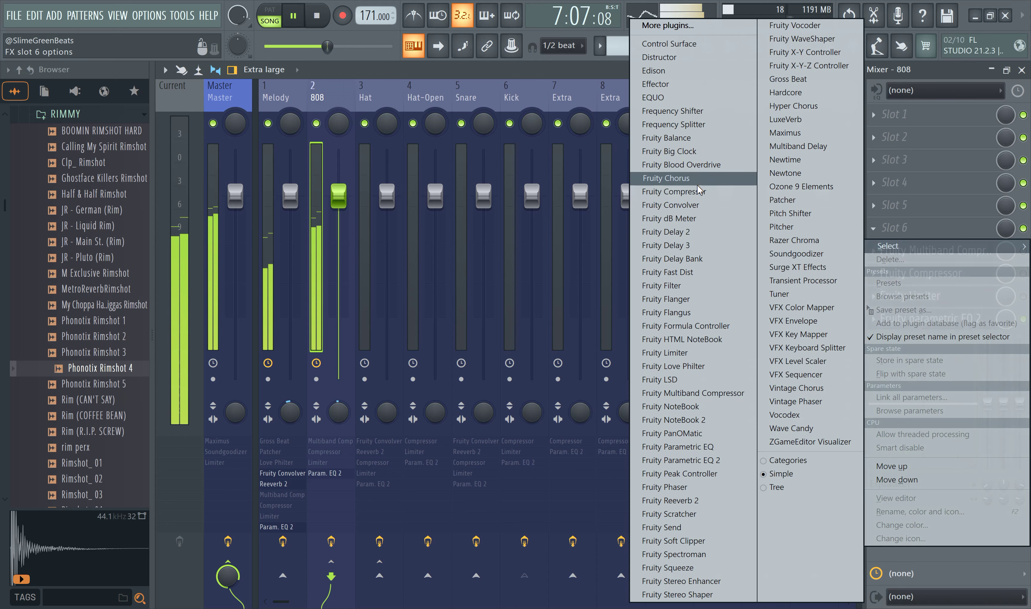
left_click(692, 205)
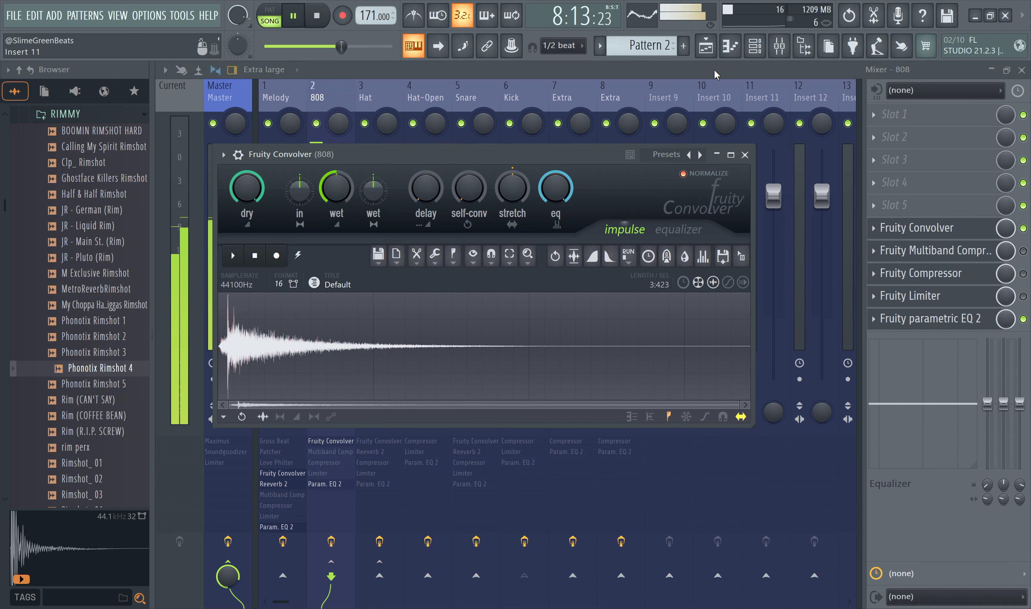
key("Escape")
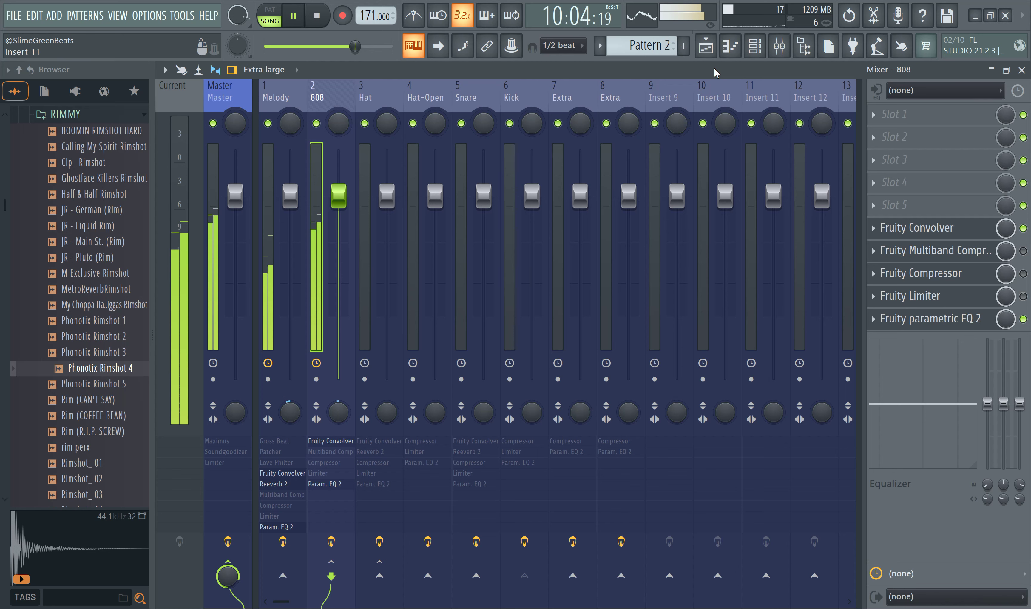
Step: Trim the Pattern 2 clip on playlist Track 2 to end at bar 13, level with the Pattern 1 clip
left_click(754, 45)
left_click(755, 45)
left_click(755, 45)
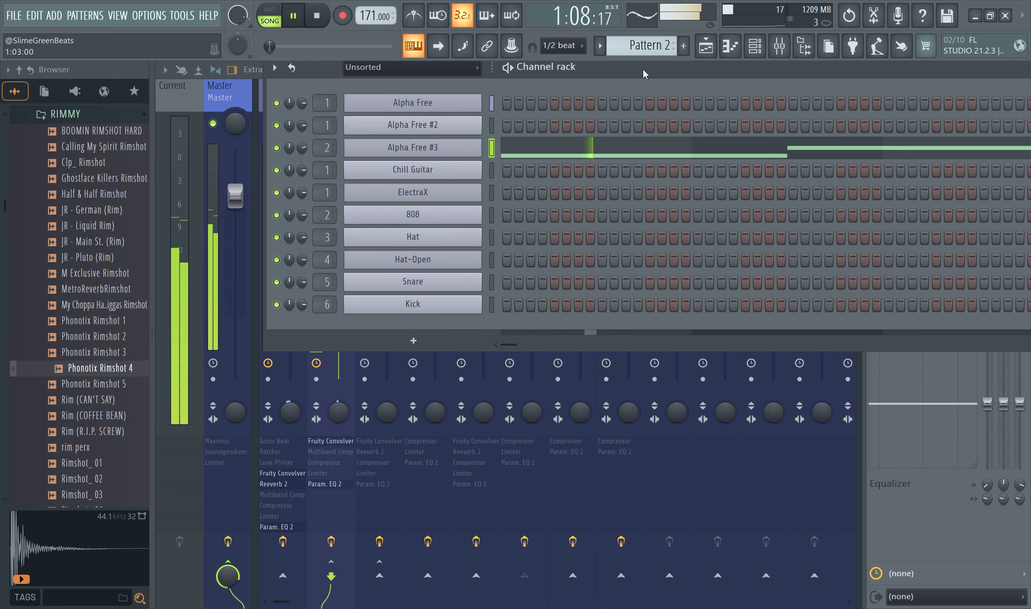
left_click(705, 46)
left_click_drag(703, 173, 669, 173)
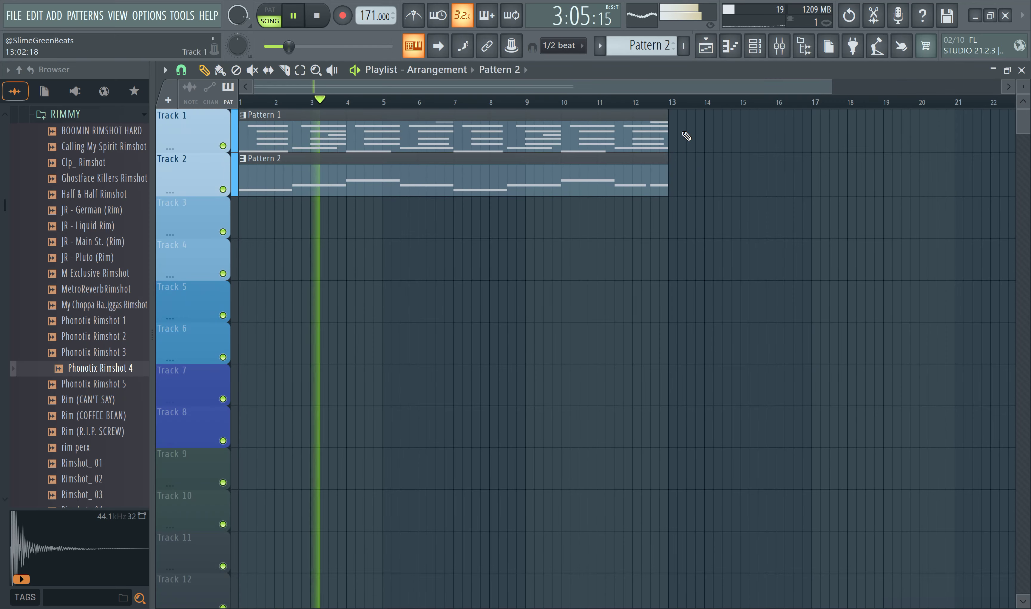
Step: Turn off Fruity Convolver on the 808 mixer track
left_click(756, 48)
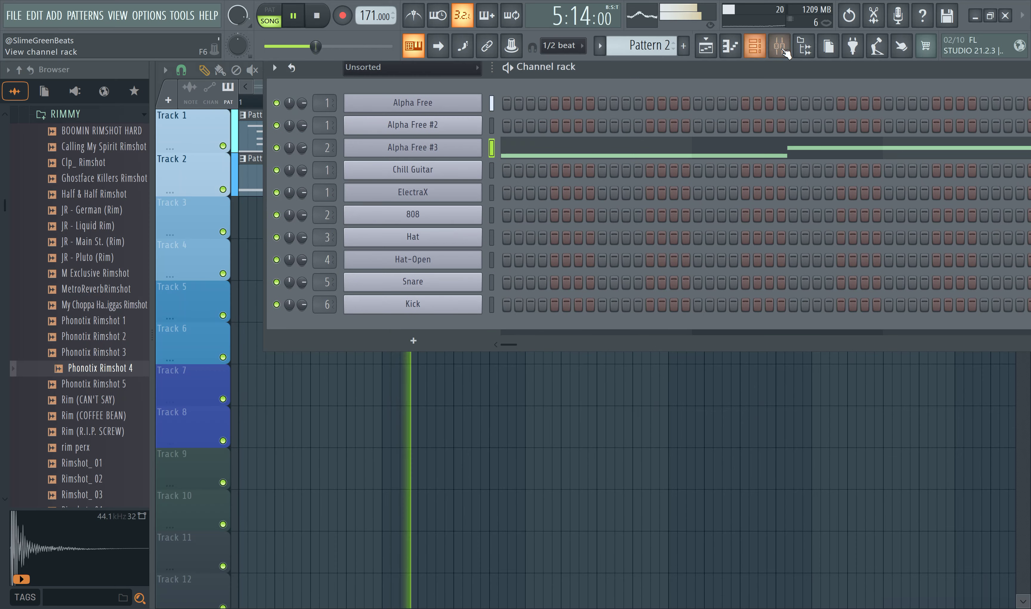
left_click(782, 50)
left_click(1023, 228)
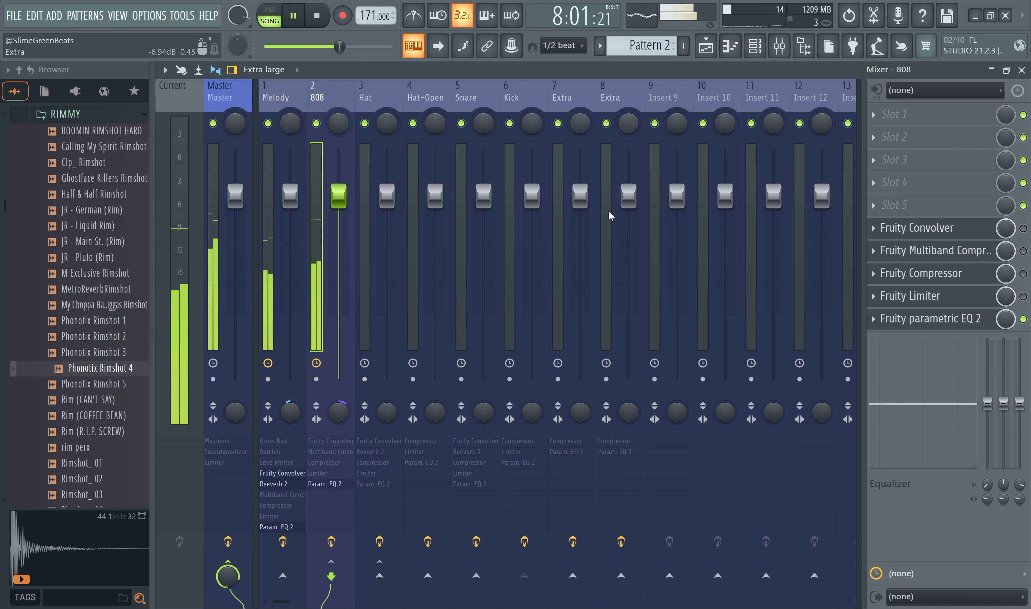
Step: Audition rimshot samples from the RIMMY folder and replace the Hat channel's sound with rim perx
left_click(768, 52)
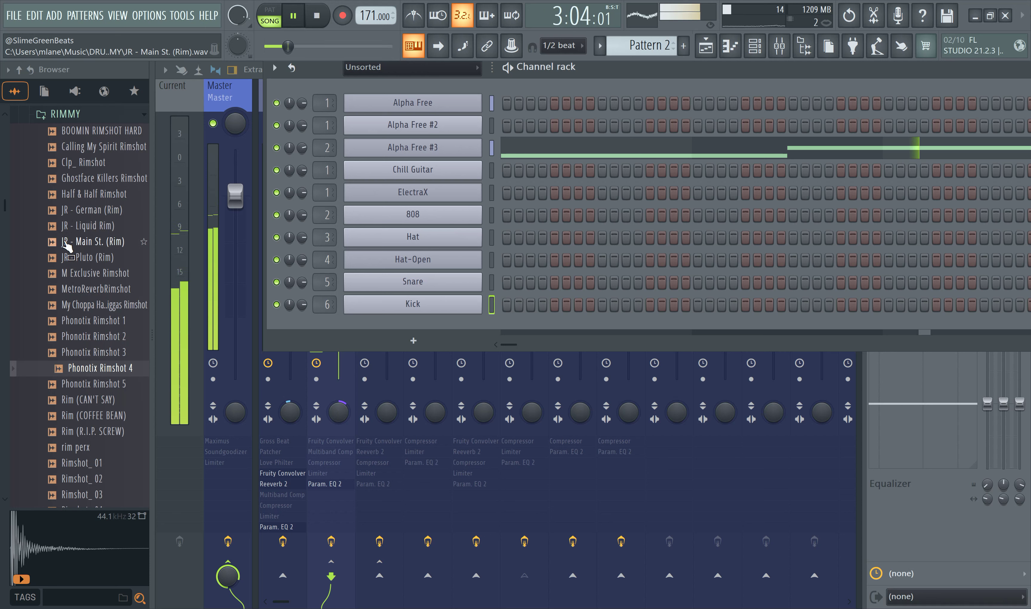
left_click(86, 448)
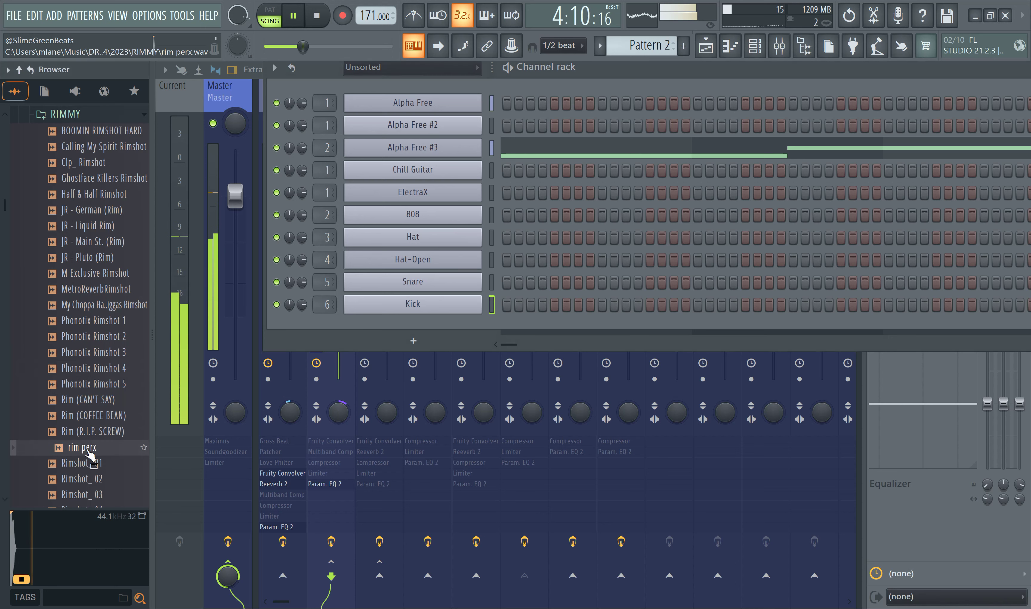
left_click(98, 468)
left_click_drag(86, 447, 439, 238)
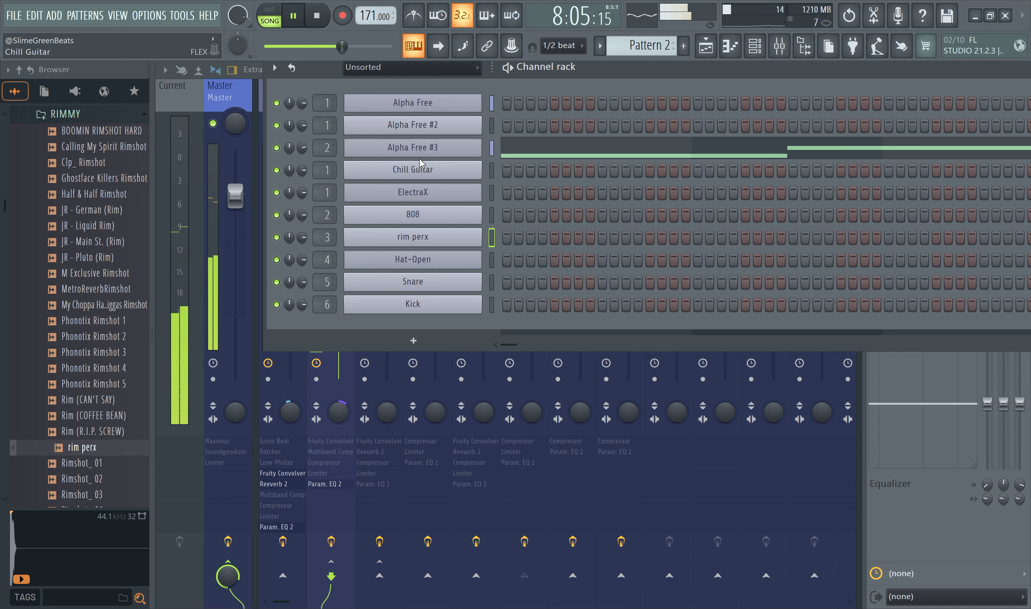
left_click(101, 431)
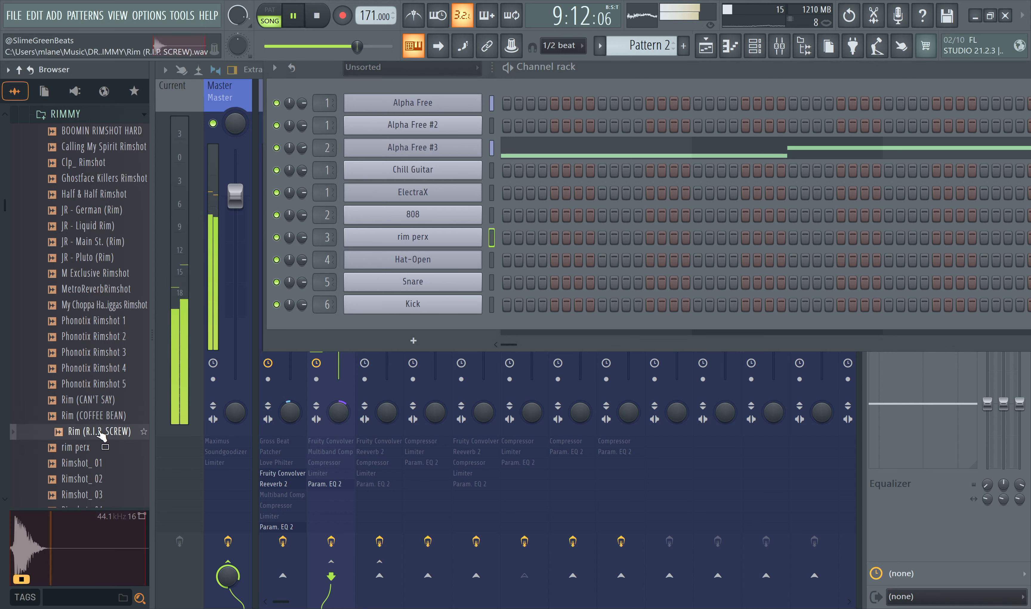
left_click(100, 447)
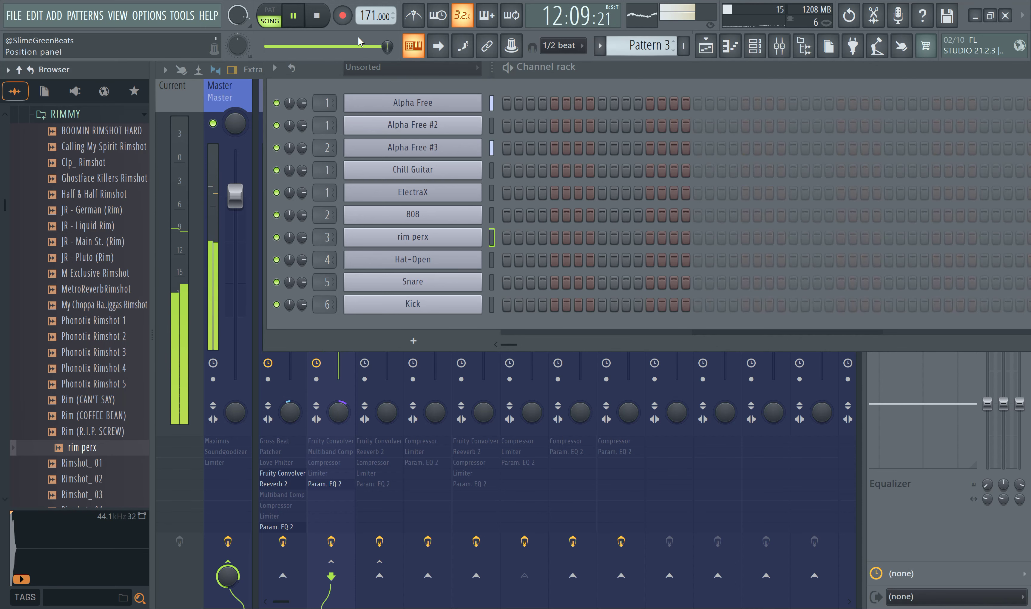
Step: Record a rim perx part into Pattern 3 while the song plays, ending the recording once the part is captured
left_click(323, 18)
left_click(322, 20)
left_click(341, 18)
left_click(297, 15)
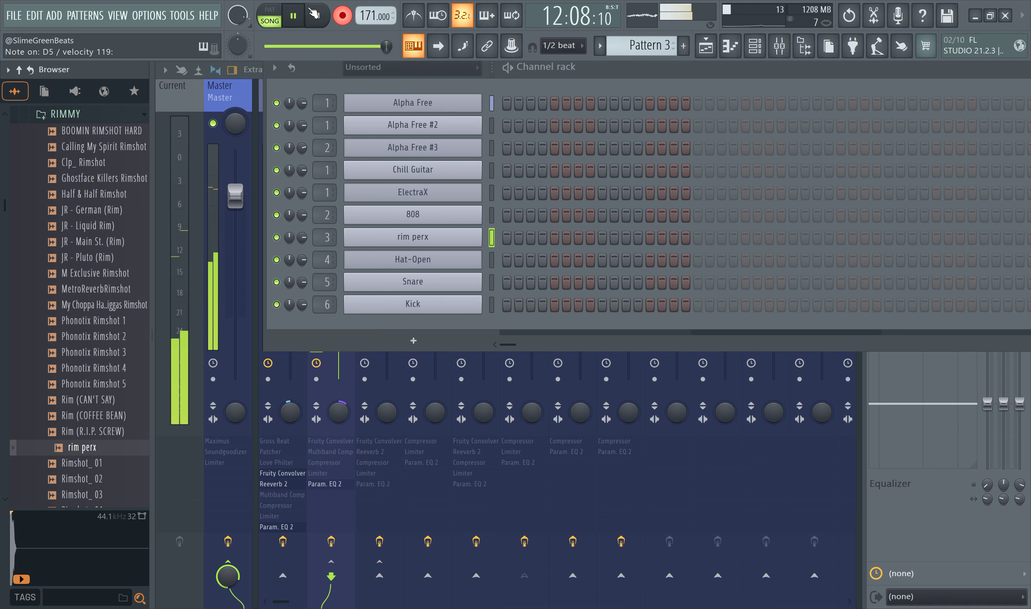
left_click(342, 16)
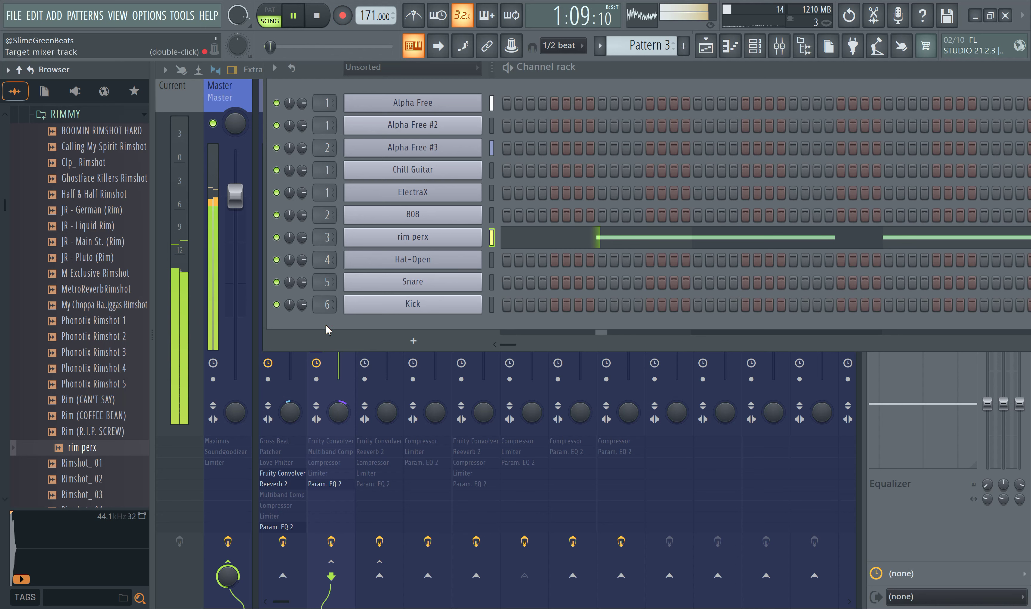
Step: Collapse the RIMMY, Beat Butcha - Filth Vol. 2 and Beat Butcha - Filth Vol. 3 sample folders
scroll(84, 397, "down", 6)
scroll(63, 335, "up", 10)
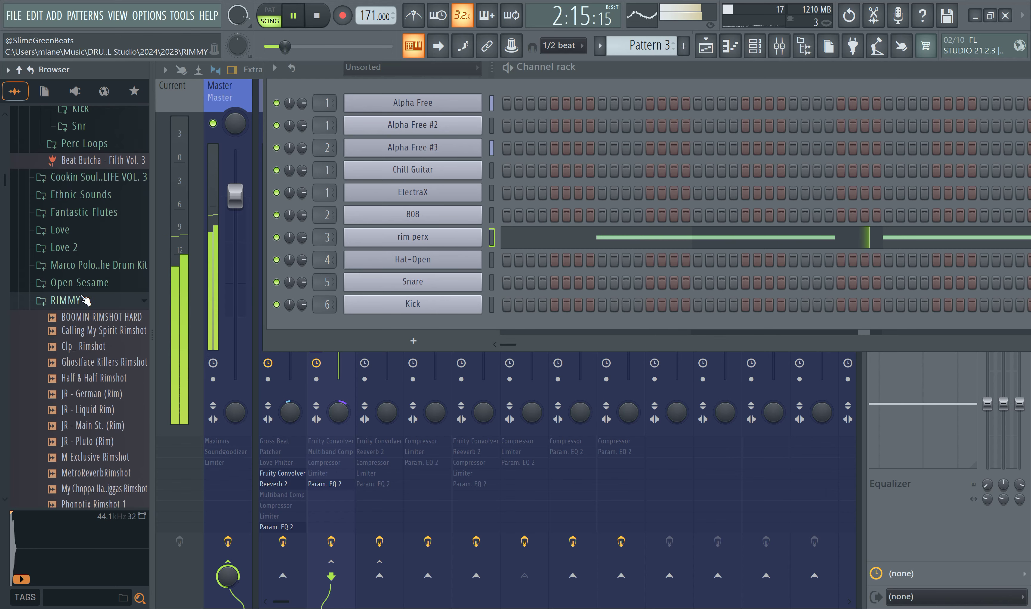
left_click(67, 303)
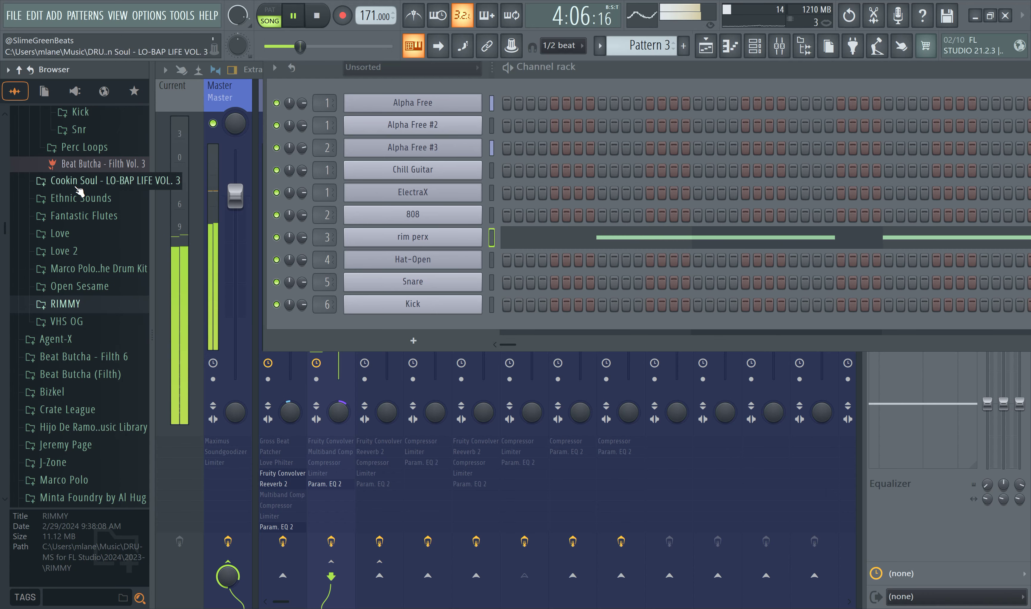
scroll(83, 330, "down", 4)
scroll(85, 347, "up", 6)
scroll(85, 347, "up", 5)
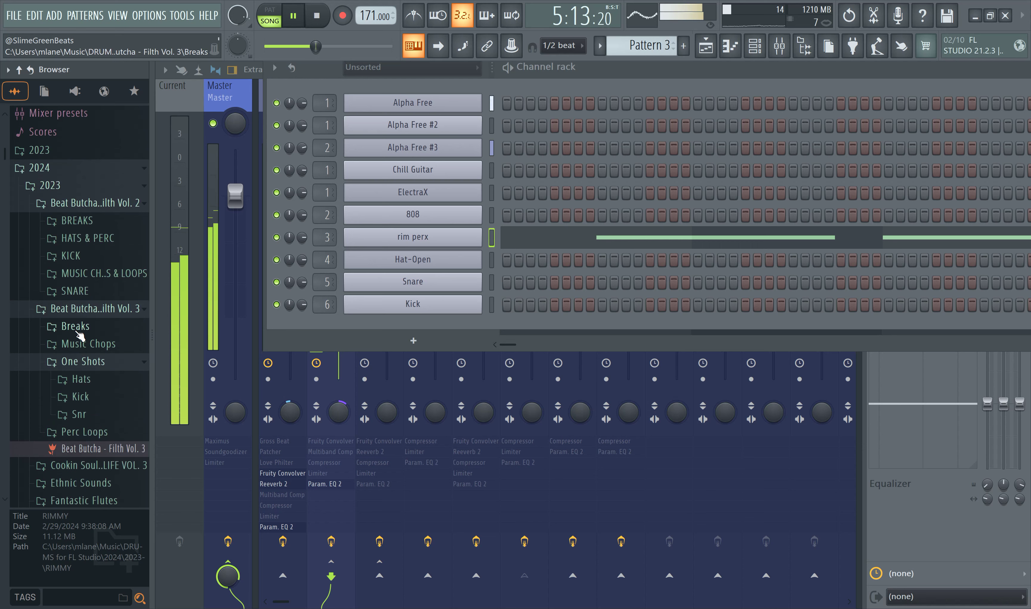
left_click(74, 208)
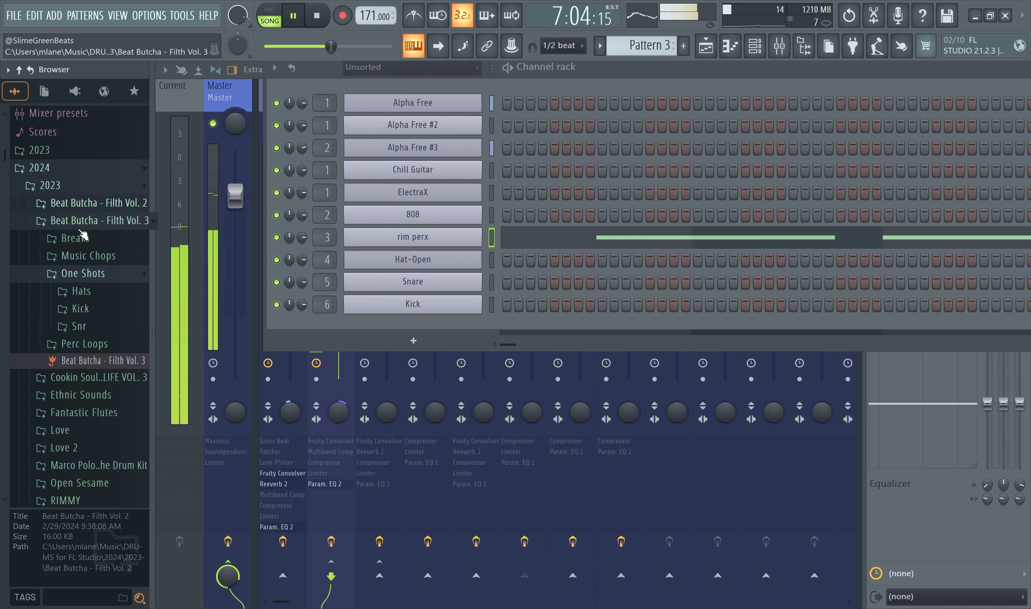
left_click(81, 224)
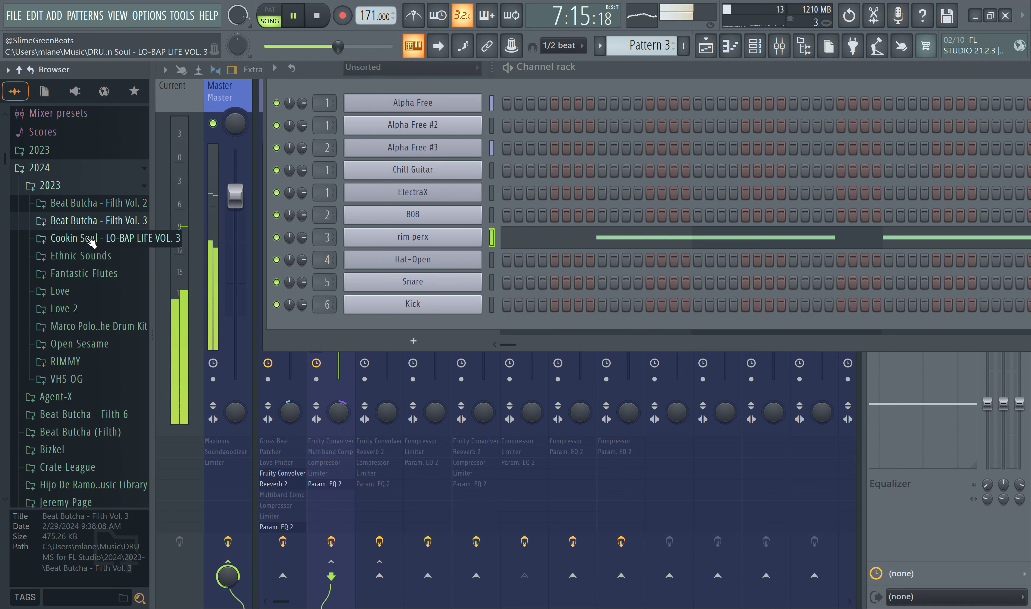
Step: Audition the BB - Open Hat (90's) sample from the Open Sesame folder and replace the rim perx channel's sound with it
left_click(83, 349)
left_click(84, 371)
left_click(94, 385)
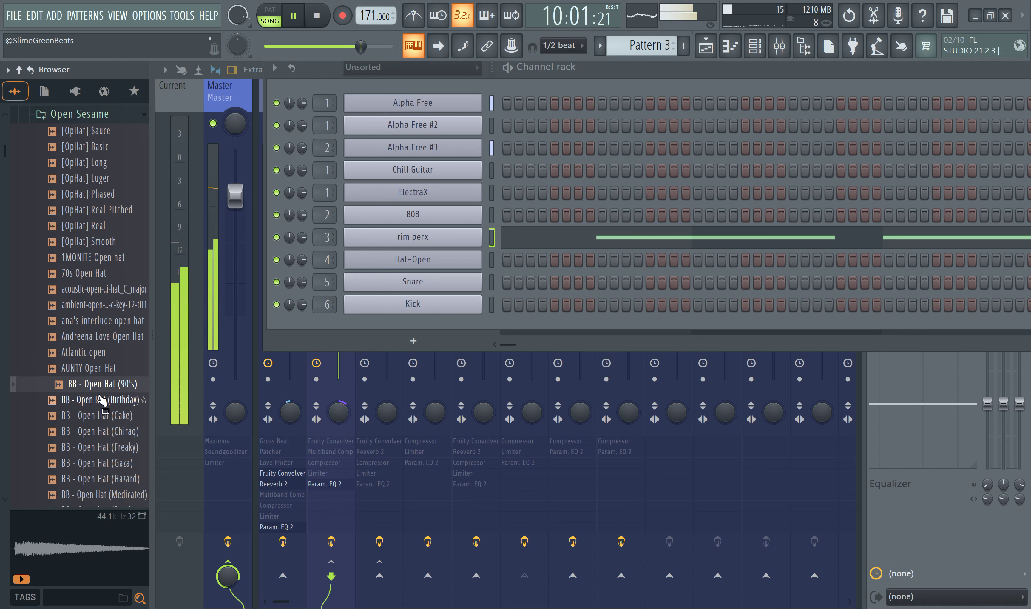
left_click(99, 390)
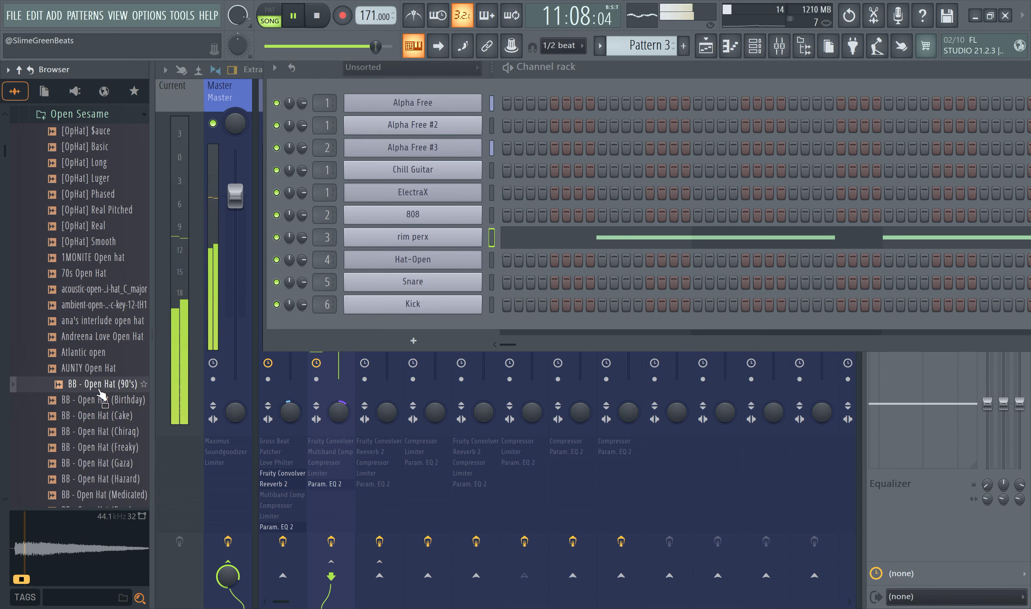
left_click_drag(95, 391, 401, 237)
Step: Audition more BB open hats and add BB - Open Hat (Pyro) as a new channel below BB - Open Hat (90's)
scroll(86, 368, "down", 2)
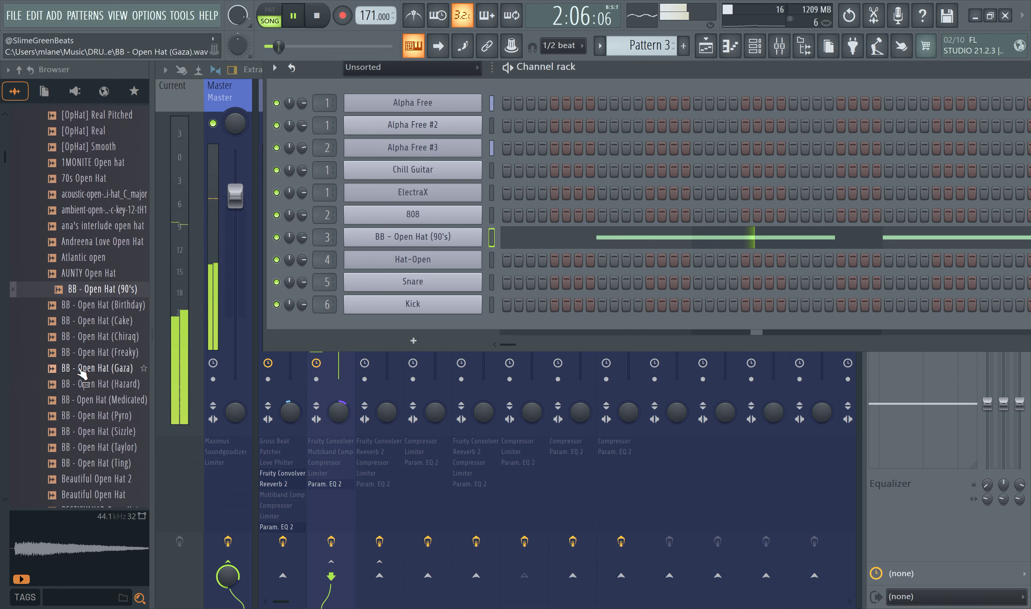
left_click(96, 352)
left_click(99, 369)
left_click(102, 384)
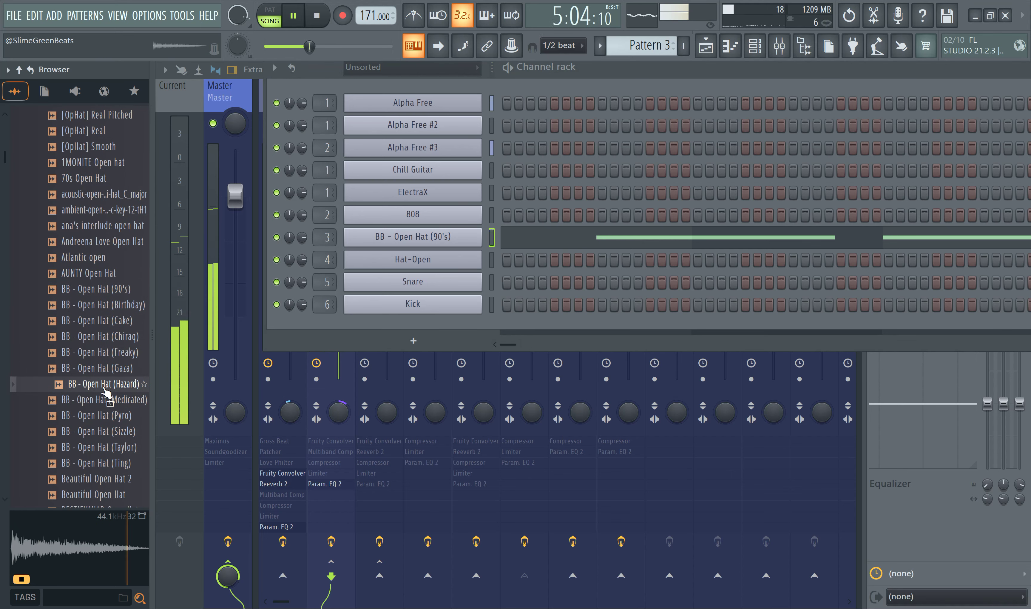
left_click(101, 402)
left_click(99, 416)
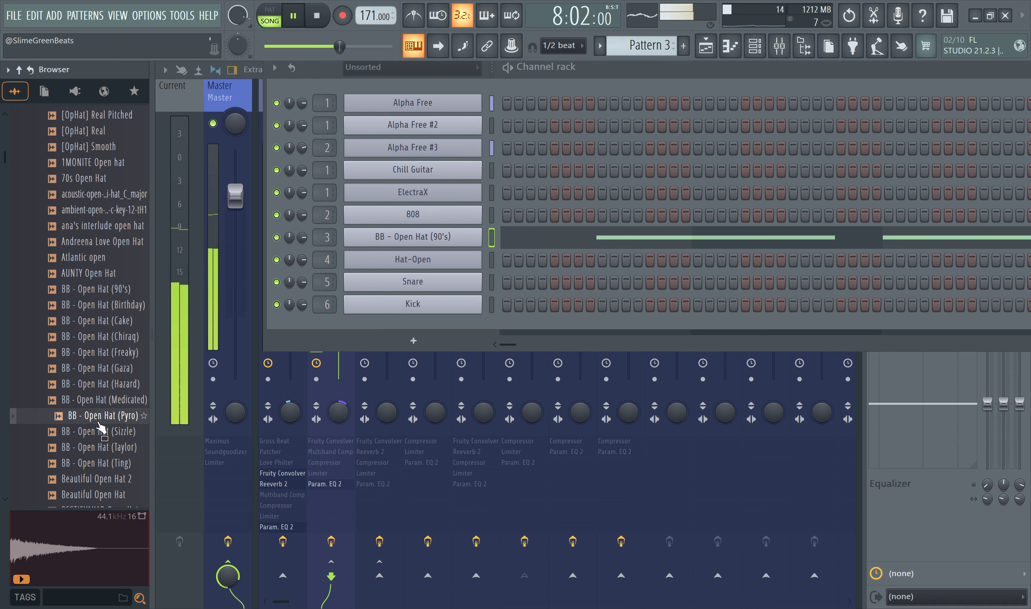
left_click_drag(100, 426, 460, 260)
Step: Copy the notes of the BB - Open Hat (90's) channel into the BB - Open Hat (Pyro) channel
right_click(468, 258)
left_click(637, 248)
right_click(557, 258)
left_click(637, 284)
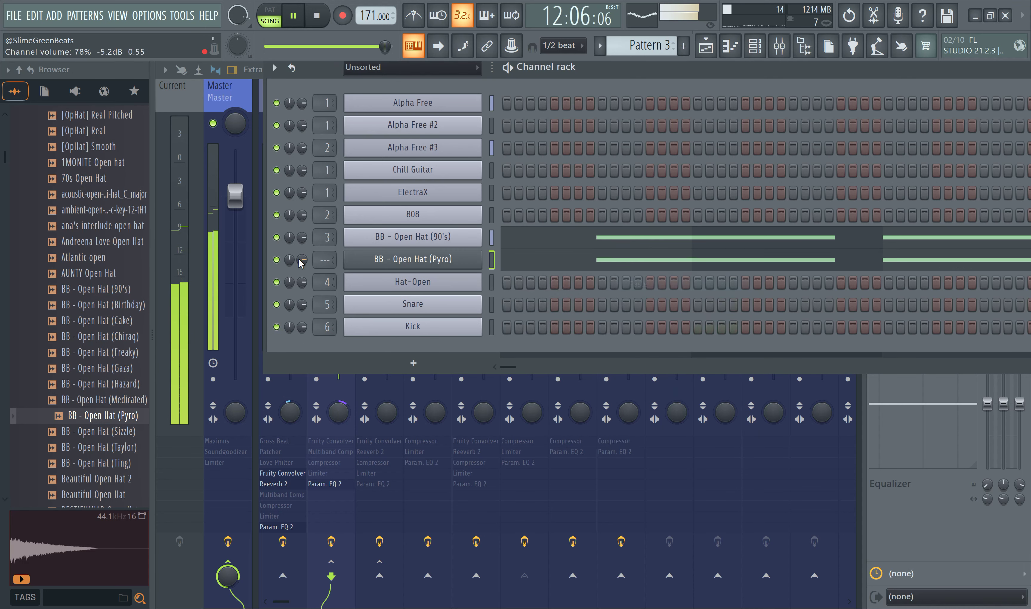
Step: Compare the two BB open hats by muting them in turn, leaving only BB - Open Hat (Pyro) unmuted
left_click(277, 237)
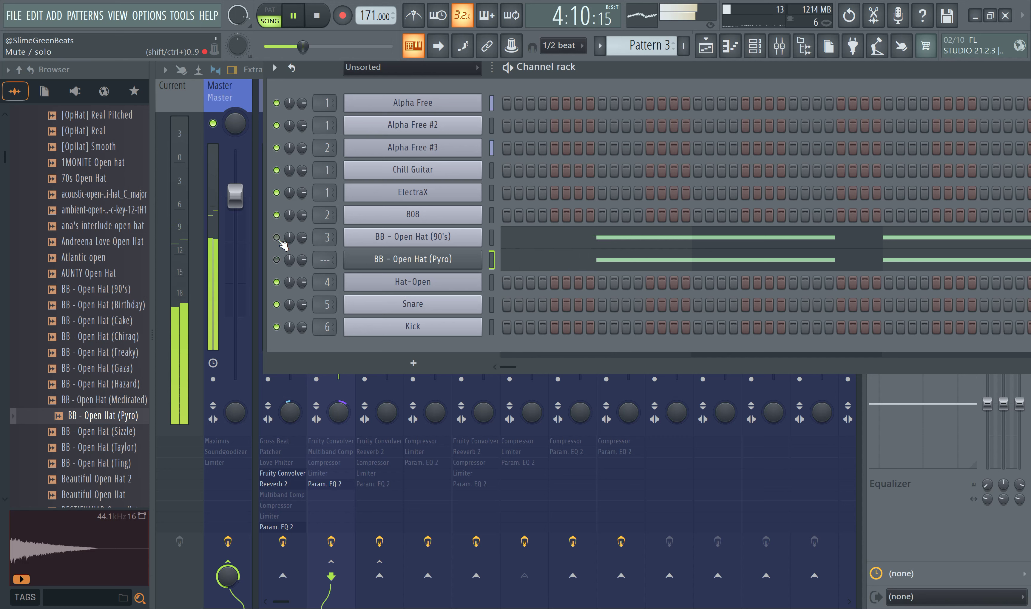
left_click(370, 260)
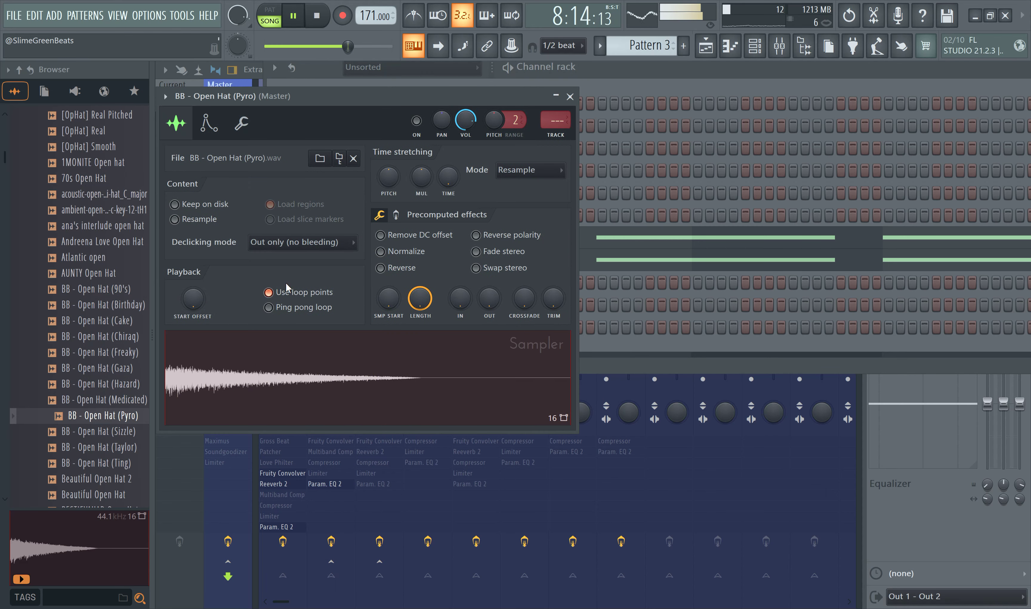
left_click(585, 74)
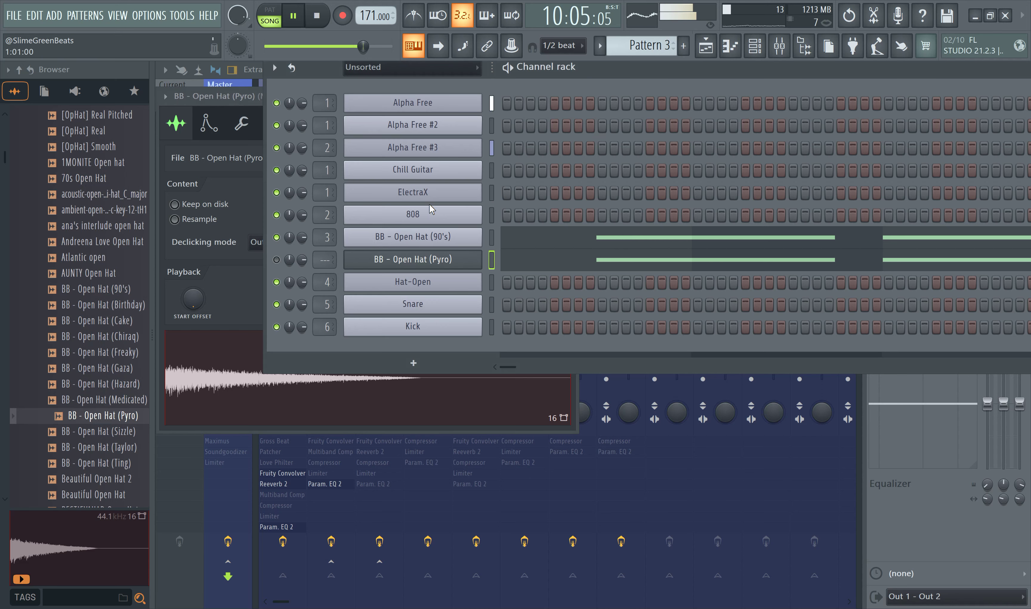
left_click(282, 260)
left_click(282, 237)
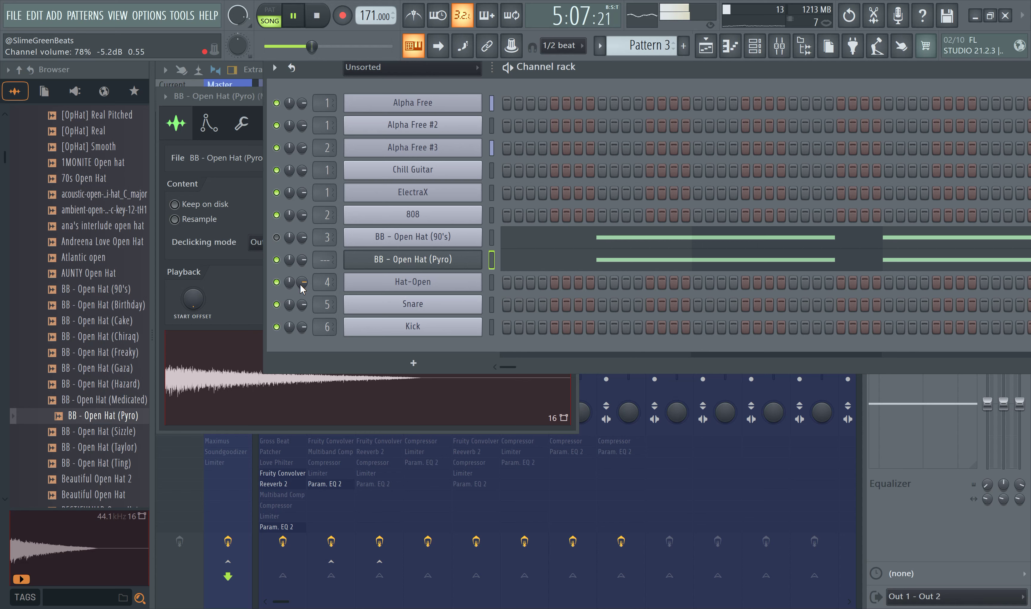
Step: Audition the Beautiful Open Hat samples and add Beautiful Open Hat as a channel below Pyro with the same notes pasted in
left_click(100, 478)
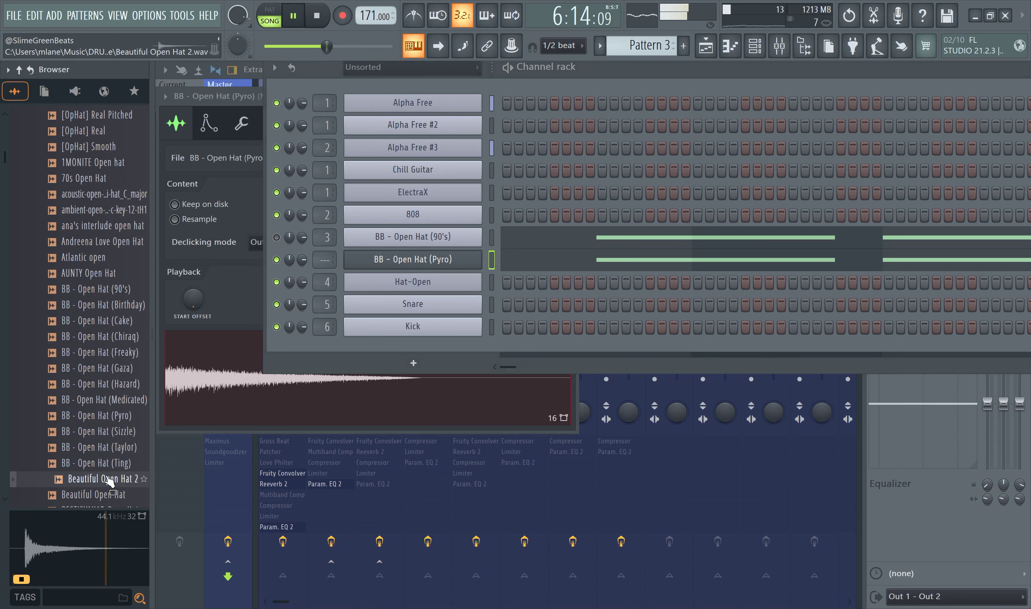
scroll(104, 418, "down", 2)
left_click(105, 402)
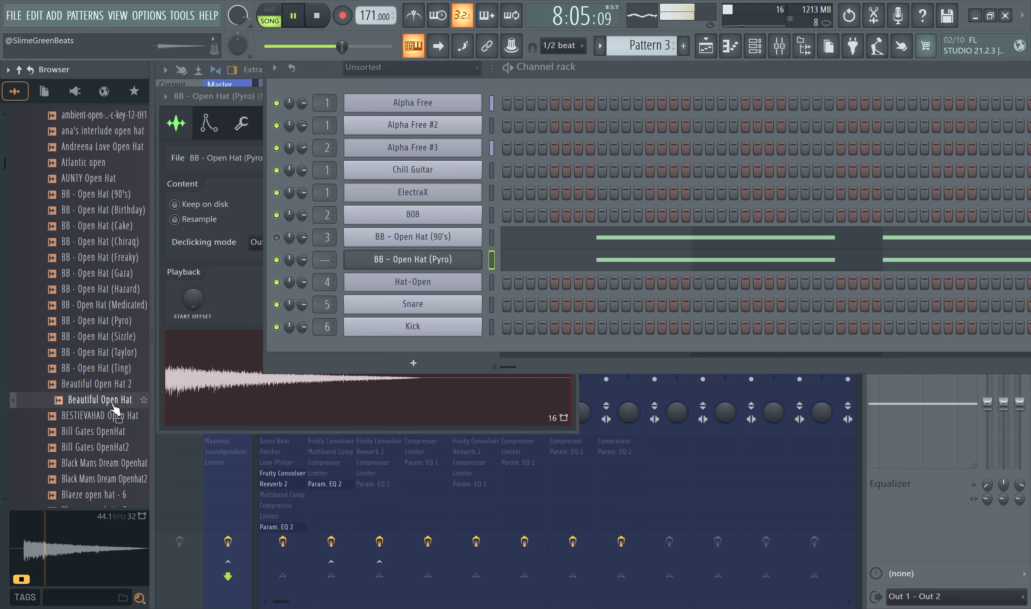
left_click_drag(105, 406, 343, 283)
right_click(376, 272)
left_click(639, 306)
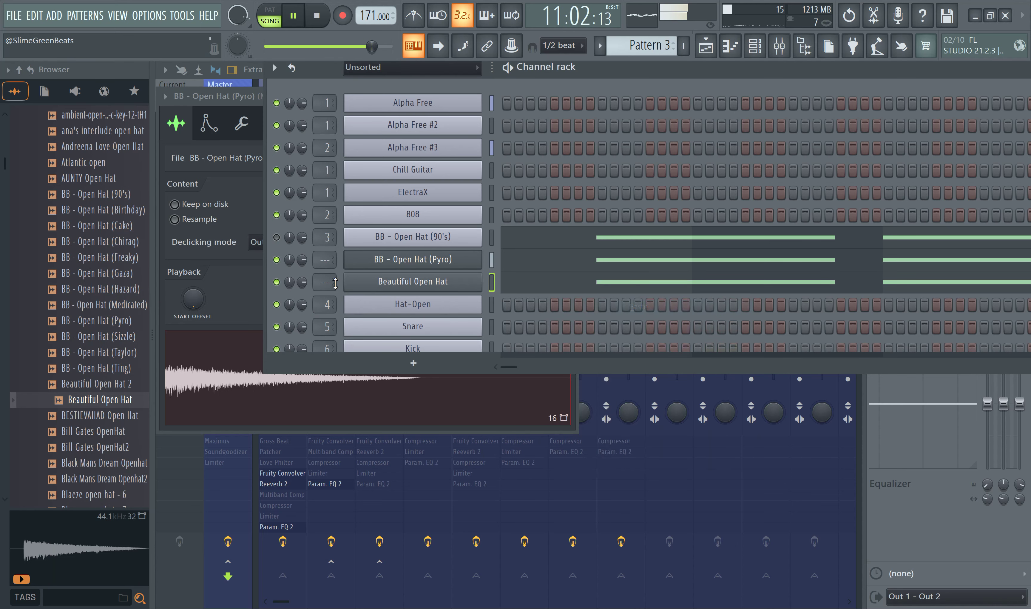
Step: Compare the three open hat channels by toggling their mutes, leaving only BB - Open Hat (Pyro) unmuted
left_click(277, 260)
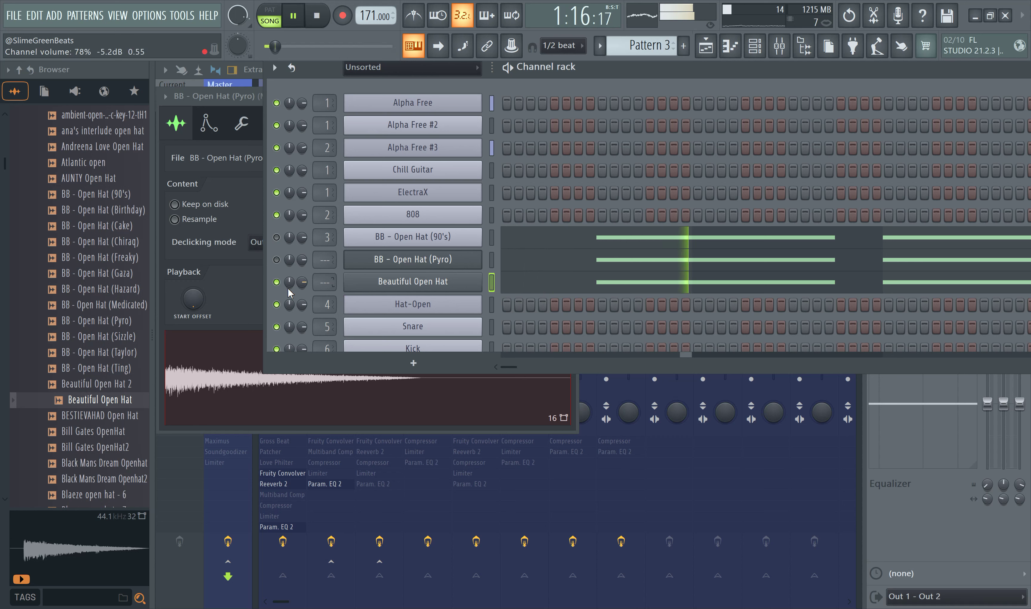
left_click(276, 282)
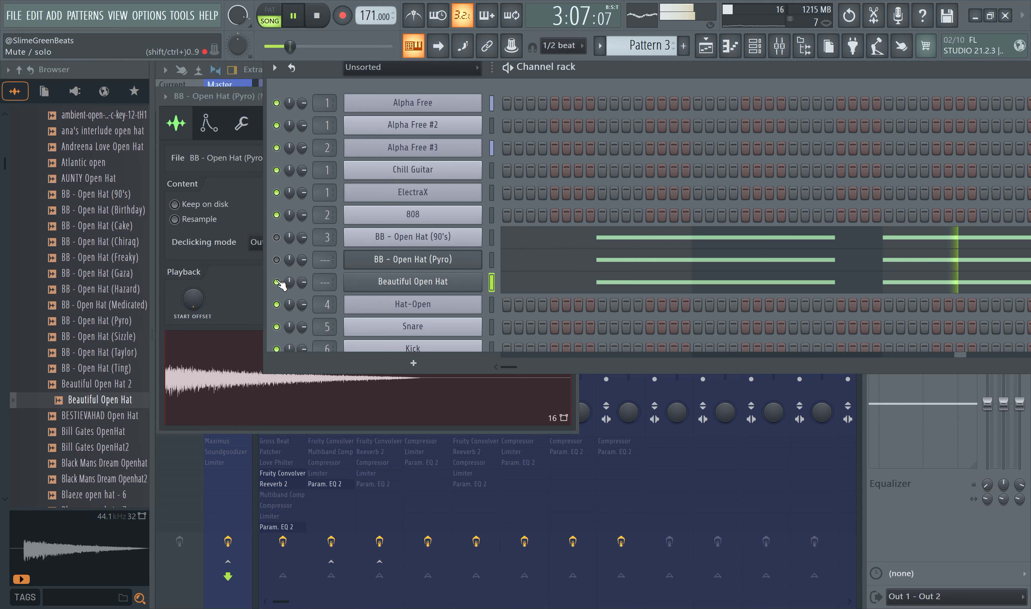
left_click(277, 260)
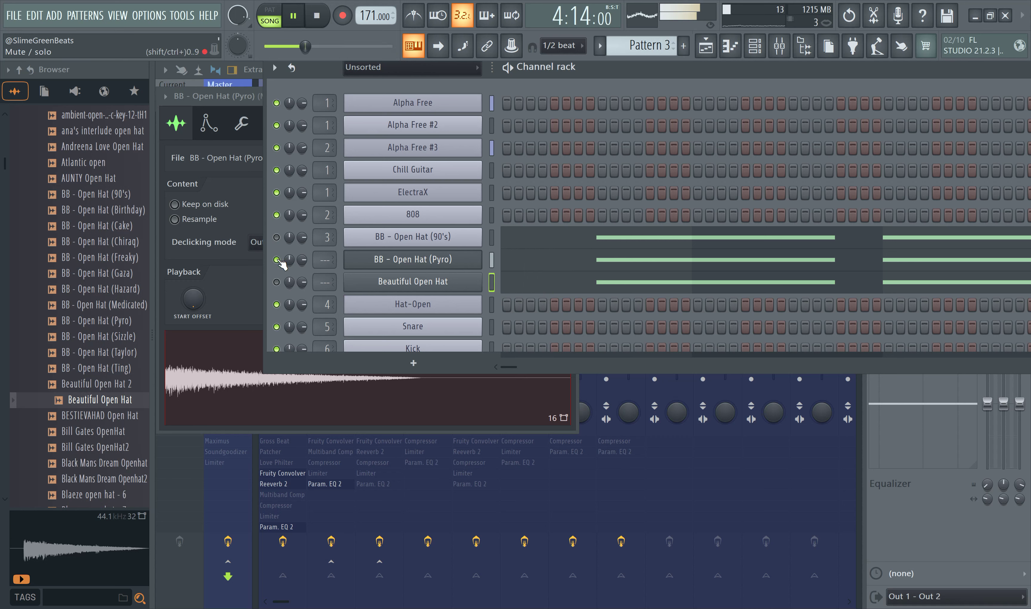
left_click(277, 239)
left_click(277, 259)
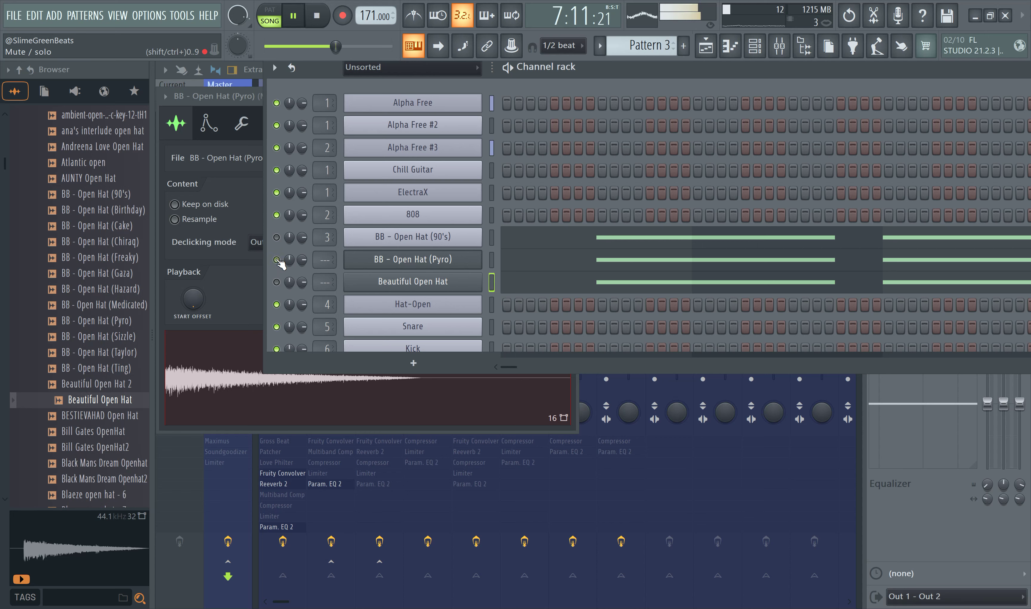
Step: Collapse the Open Sesame folder and reopen the RIMMY folder of rimshot samples
scroll(104, 379, "down", 2)
scroll(89, 355, "up", 10)
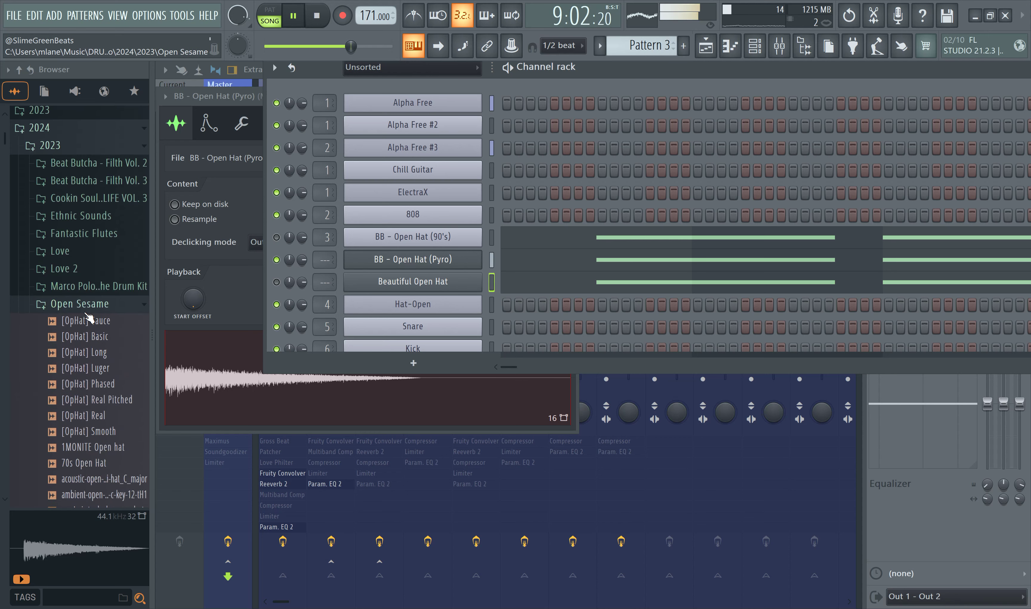
left_click(117, 302)
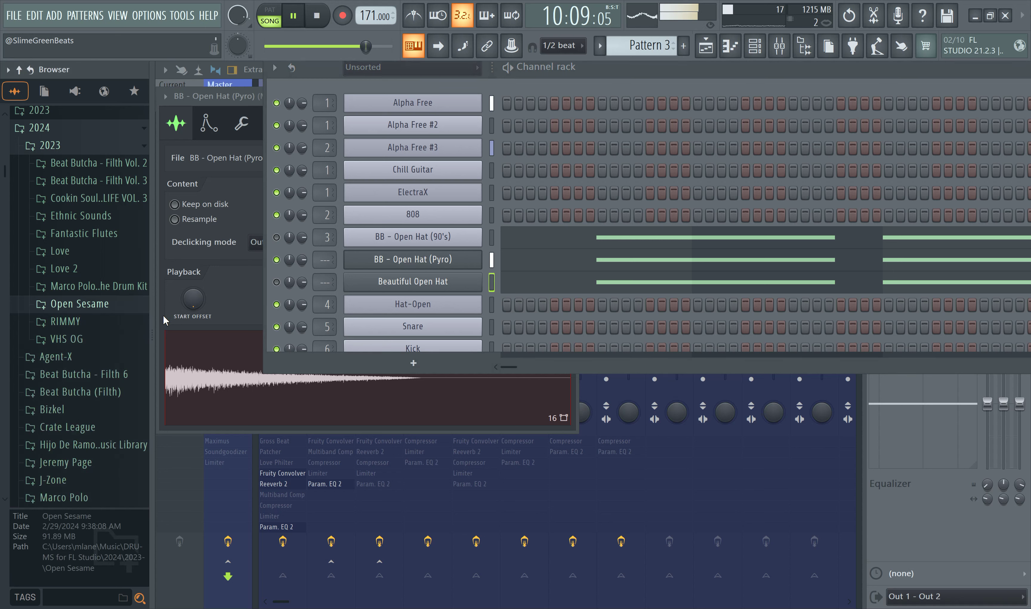
scroll(86, 322, "up", 3)
scroll(85, 323, "down", 8)
scroll(86, 323, "down", 1)
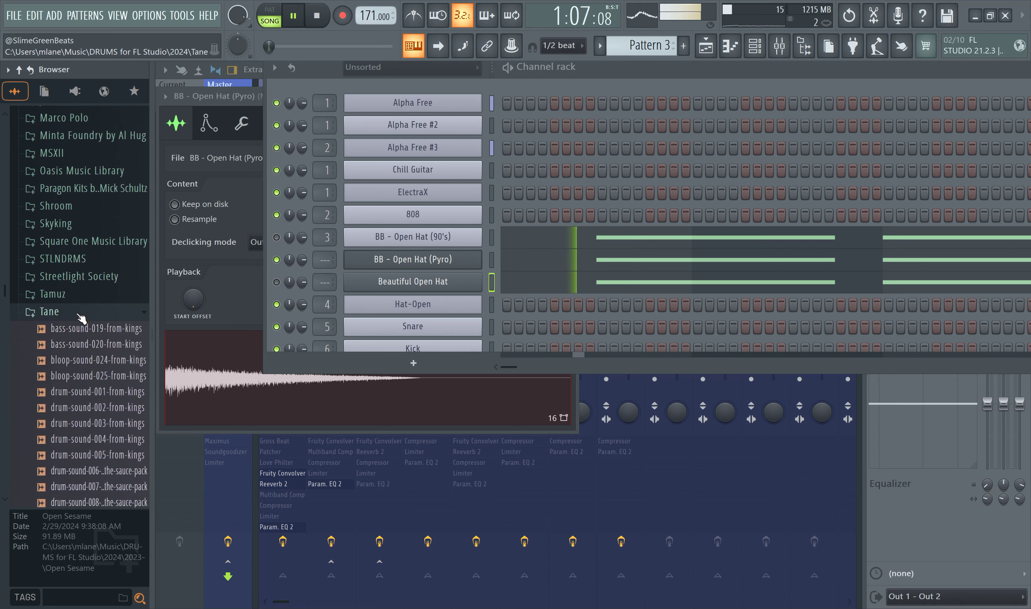
scroll(84, 321, "up", 10)
left_click(78, 321)
Step: Audition the Phonotix Rimshot samples in the RIMMY folder against the playing beat
left_click(77, 339)
left_click(94, 354)
left_click(97, 368)
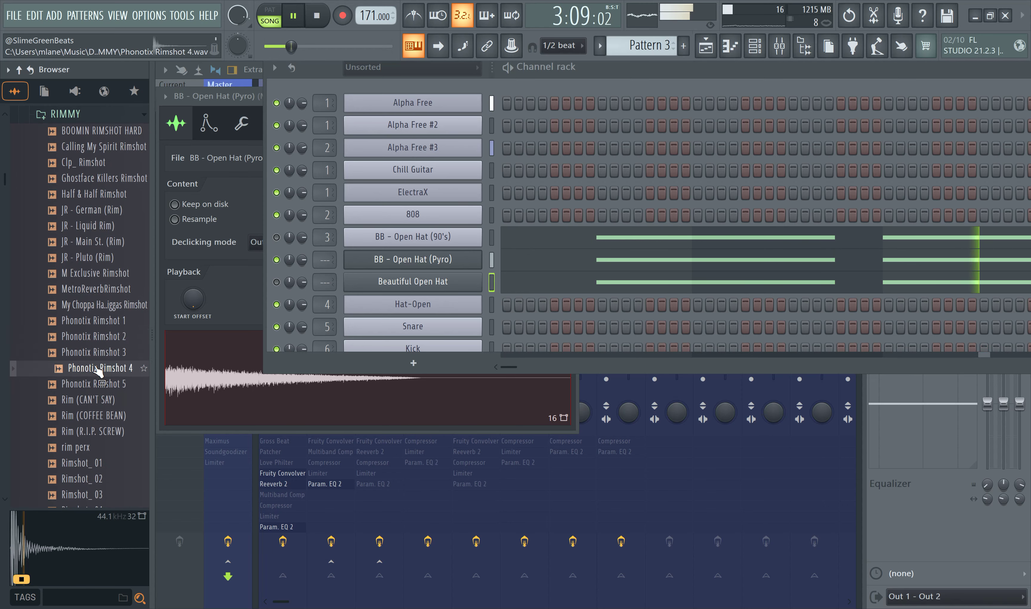
left_click(104, 353)
left_click_drag(107, 357, 109, 365)
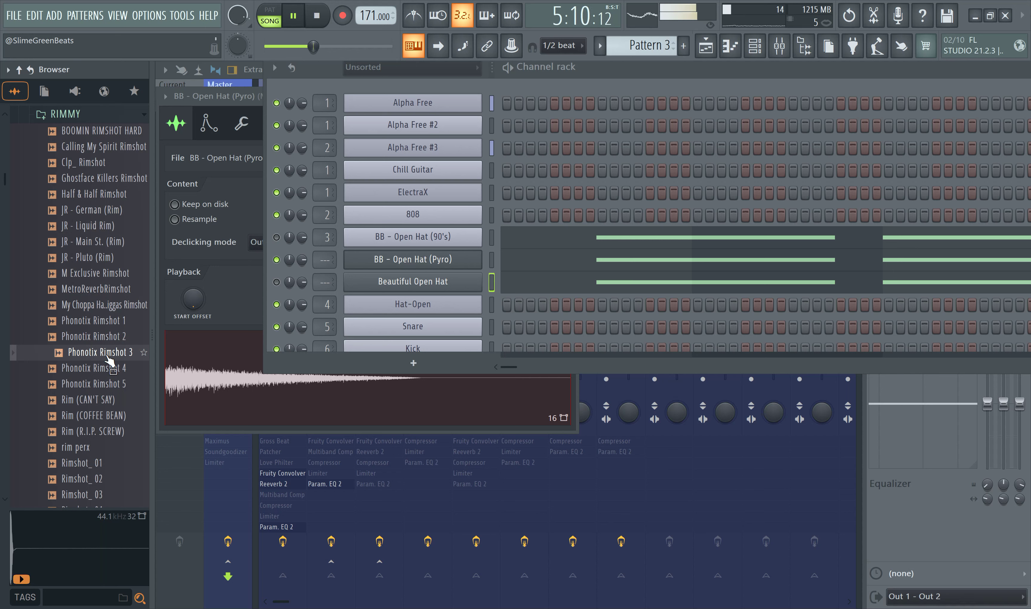
left_click(102, 337)
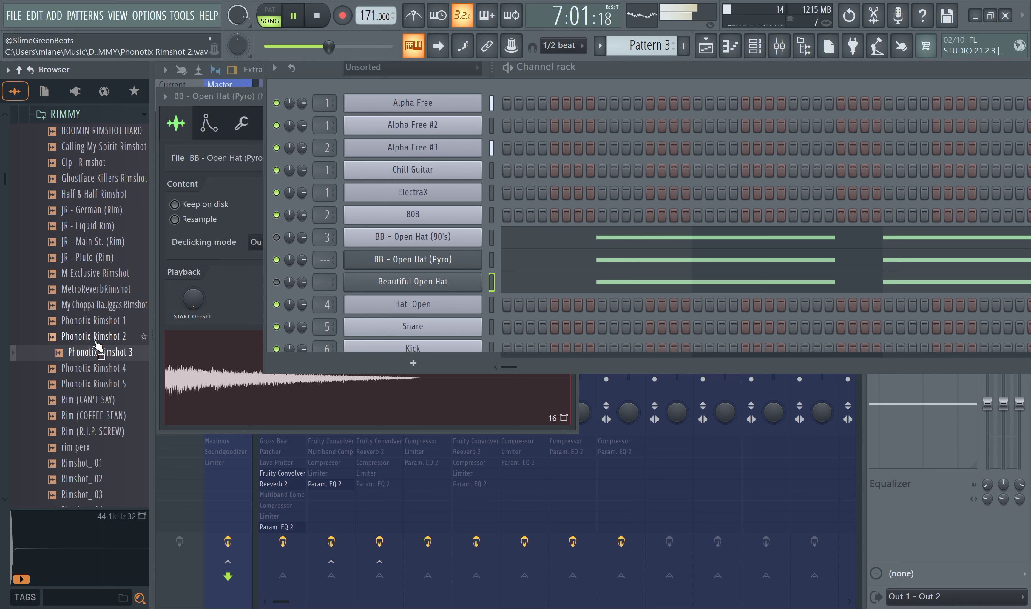
Step: Audition the JR rims and the Half & Half and Ghostface Killers rimshots in the RIMMY folder
left_click(101, 305)
left_click(104, 243)
left_click(107, 228)
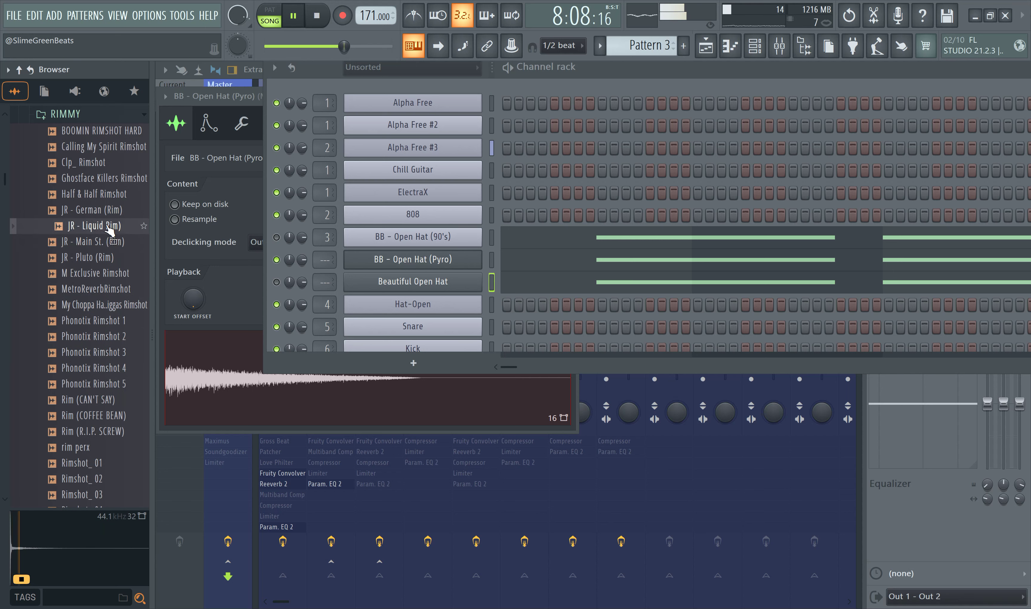
left_click(105, 212)
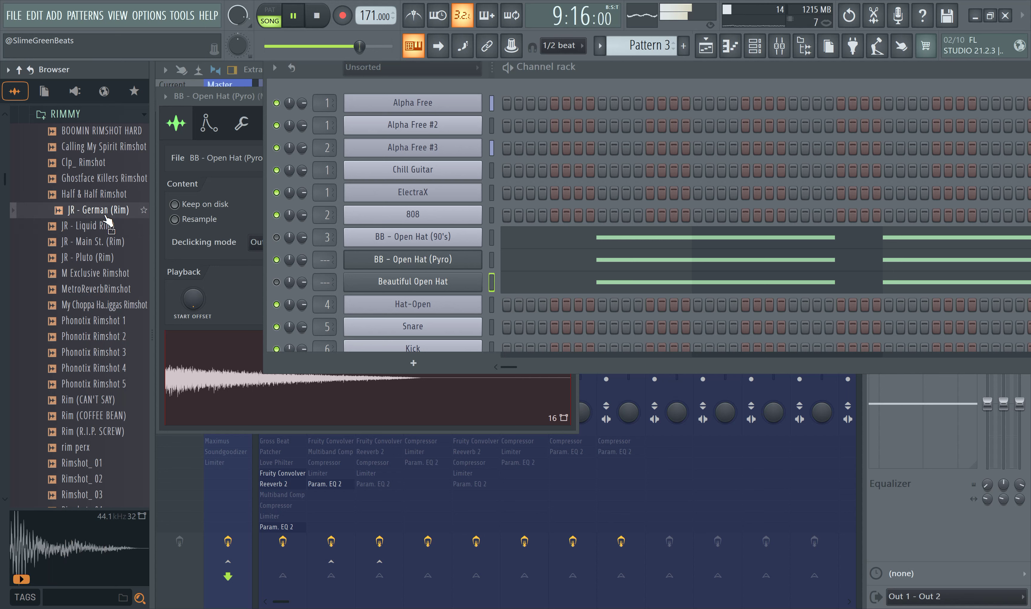
left_click(102, 195)
left_click(102, 178)
left_click(105, 226)
left_click(107, 242)
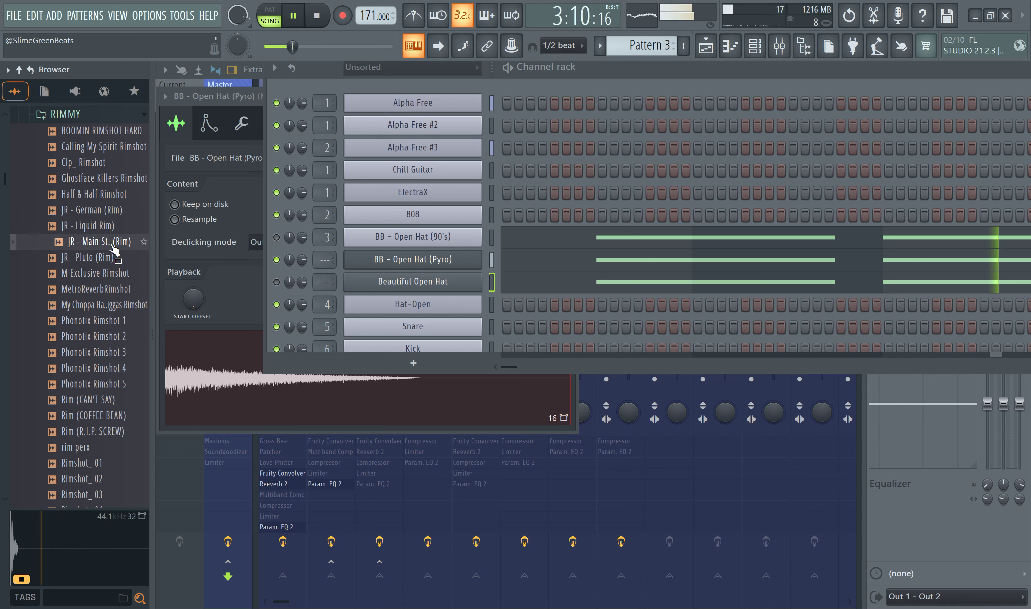
Step: Compare the JR rim samples once more and add JR - Main St. (Rim) as a new channel directly below the 808
left_click(110, 257)
left_click(103, 243)
left_click(102, 227)
left_click(105, 240)
left_click(105, 240)
left_click_drag(105, 241, 354, 237)
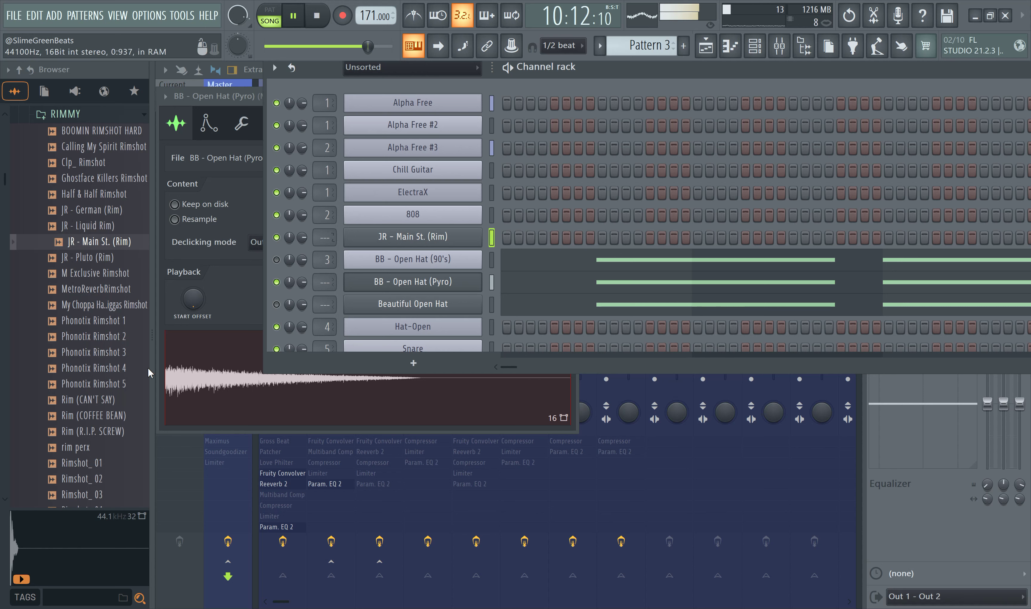
Step: Audition the lower RIMMY samples, from Phonotix Rimshot 5 to Rimshot_ 03, and add Rimshot_ 03 as a channel directly below the 808
left_click(108, 384)
left_click(102, 416)
left_click(106, 447)
left_click(106, 466)
left_click(77, 477)
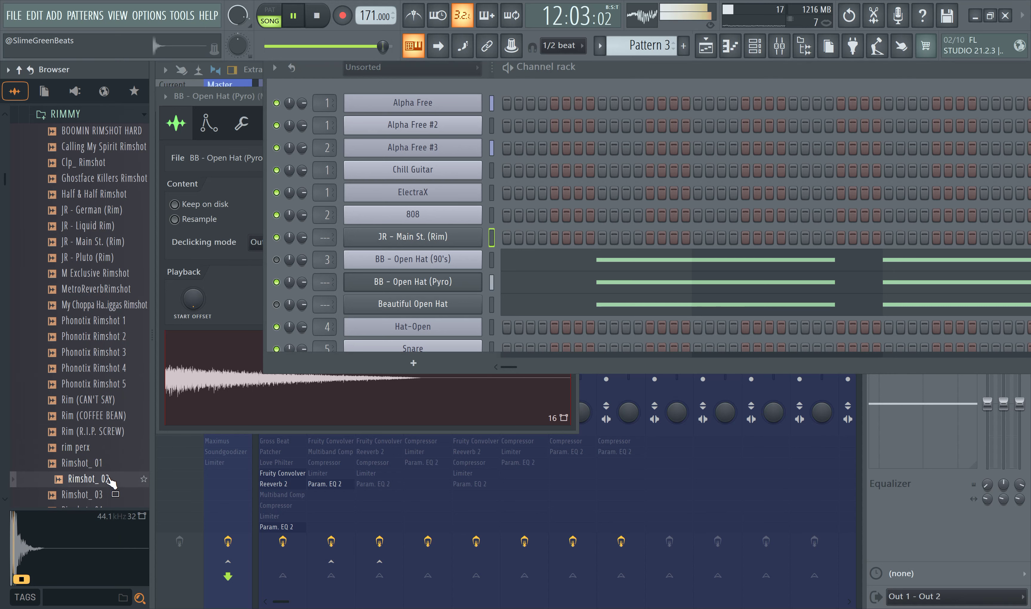
scroll(77, 439, "down", 2)
left_click(77, 402)
left_click_drag(95, 406, 459, 229)
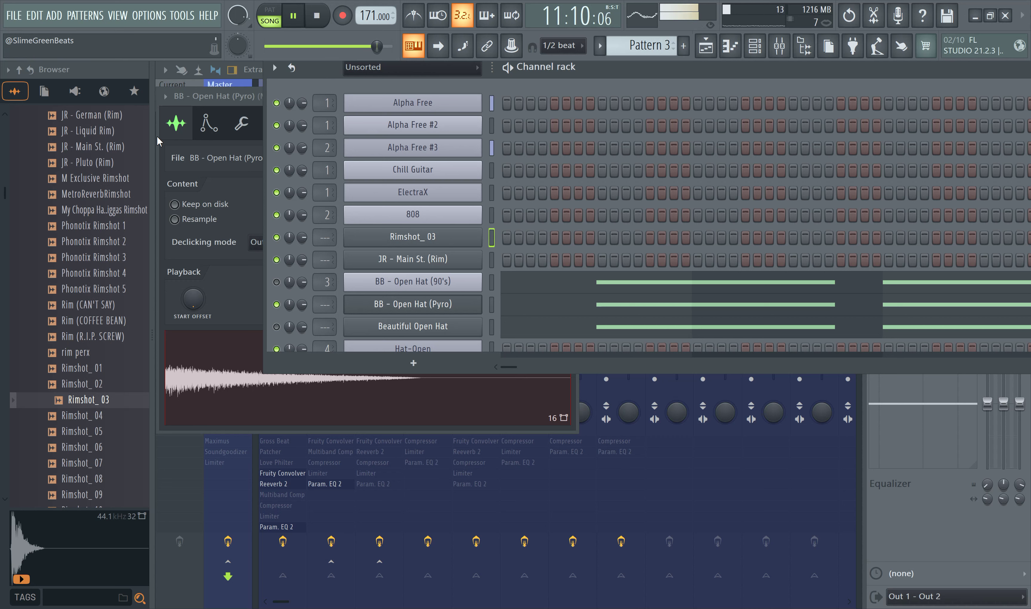
Step: Stop playback, switch to Pattern 4, record a Rimshot_ 03 part while the song plays, and disarm recording
left_click(320, 22)
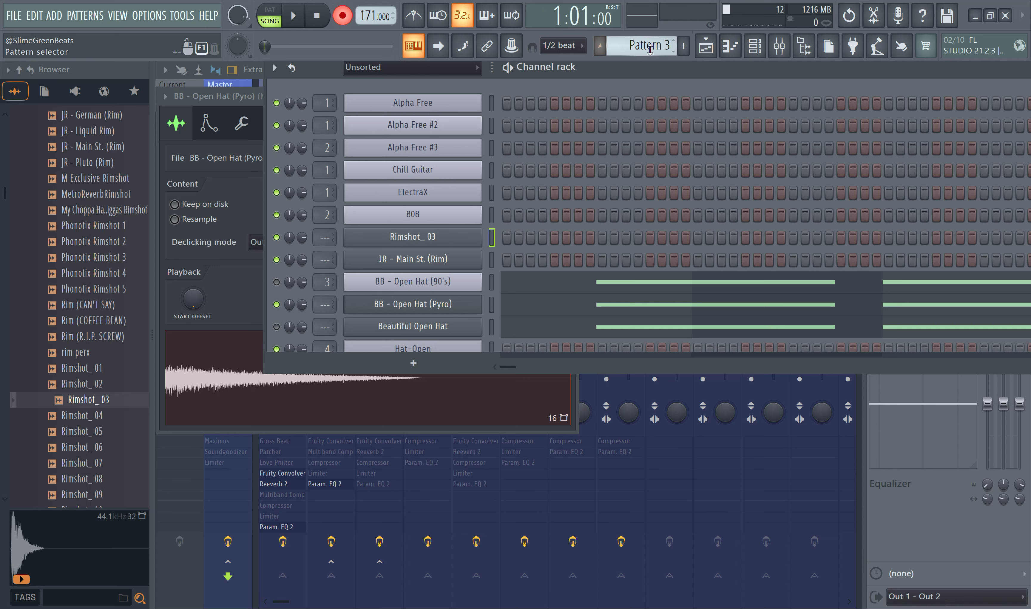
scroll(649, 50, "up", 1)
left_click(295, 17)
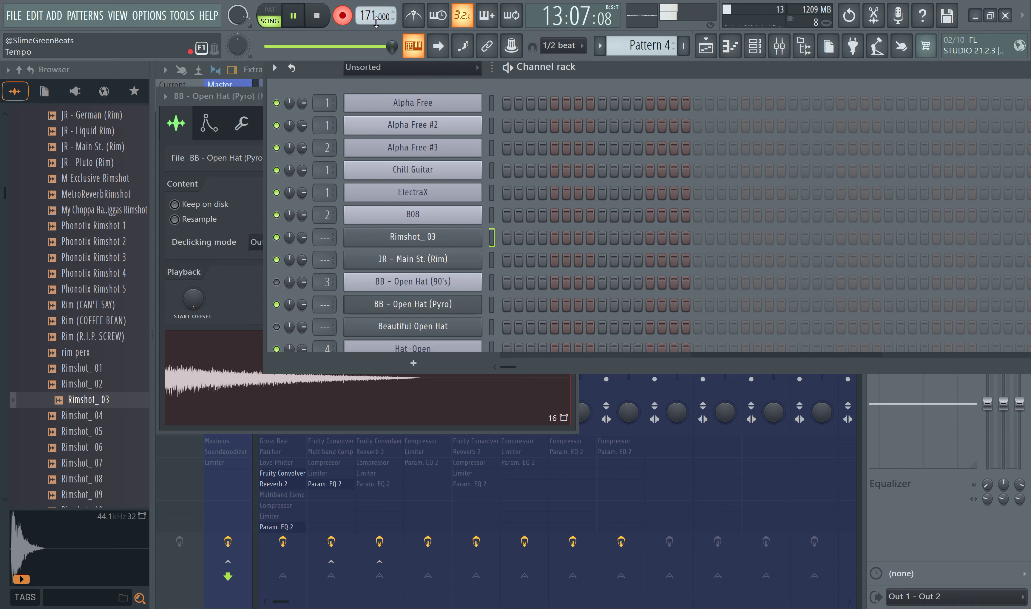
left_click(342, 16)
Step: Collapse the RIMMY folder and open the KICKS folder inside Cookin Soul - LO-BAP LIFE VOL. 3
scroll(88, 330, "up", 6)
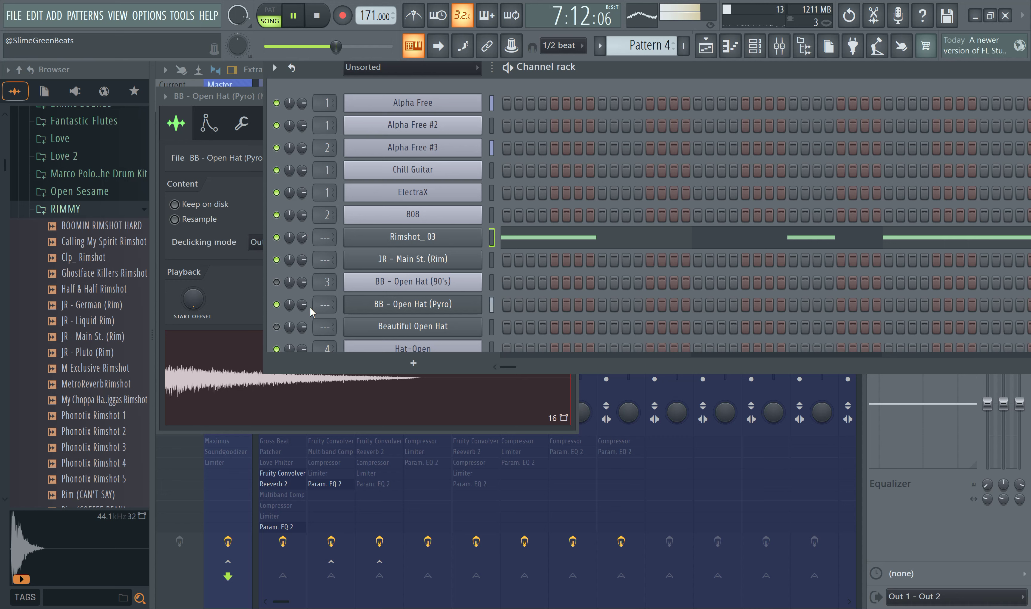
left_click(84, 211)
scroll(105, 310, "up", 5)
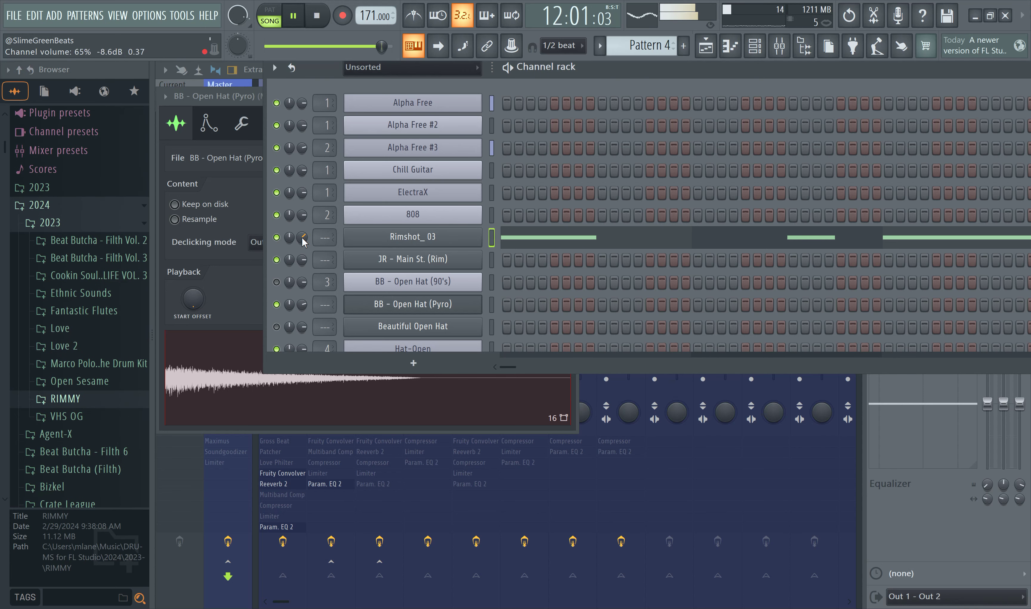
left_click(96, 276)
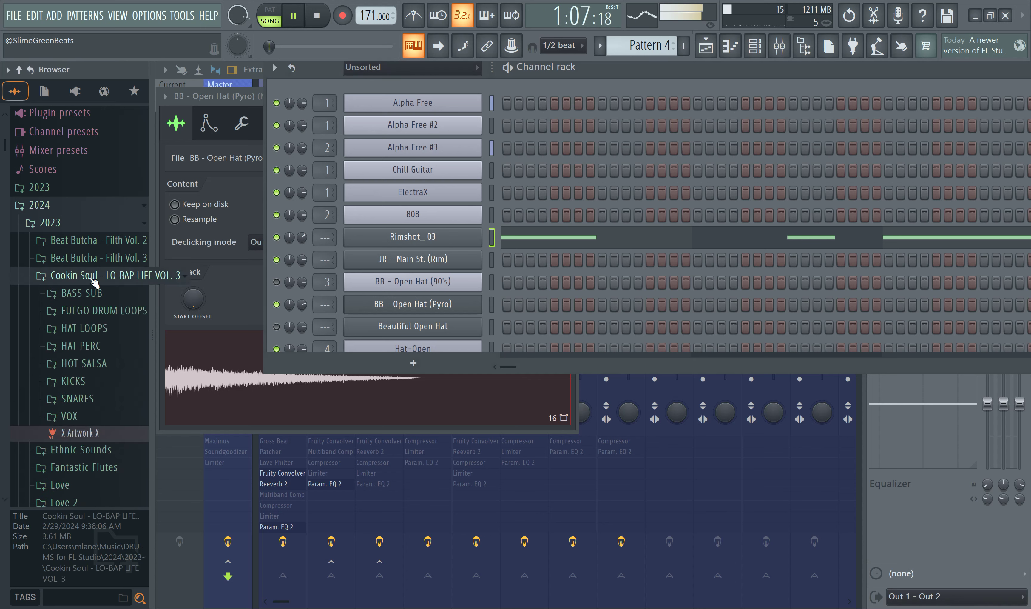
left_click(97, 379)
Step: Audition KICK JET and add it as a new channel directly below the 808
left_click(97, 367)
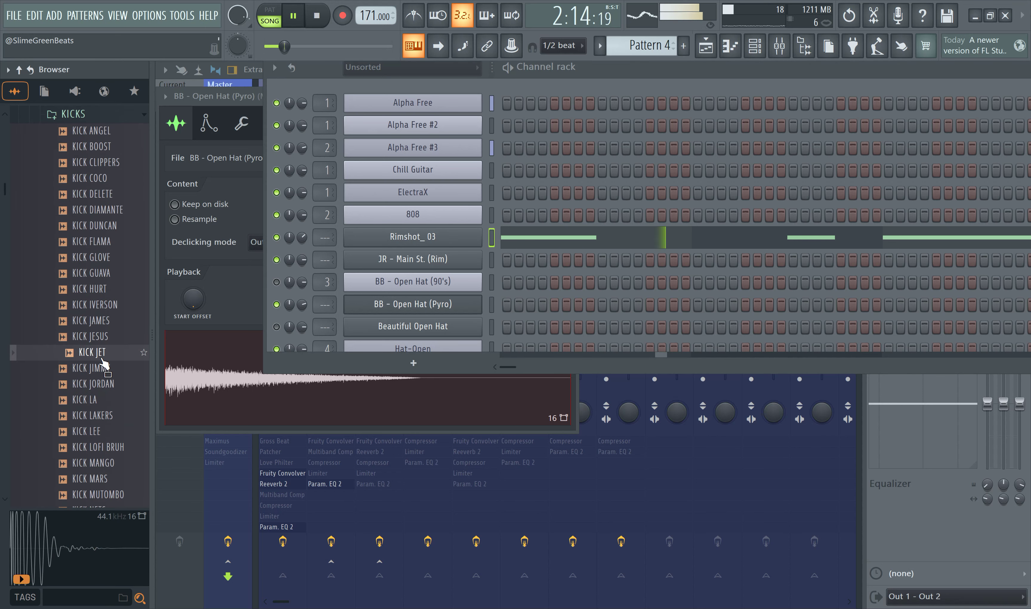
left_click(99, 356)
left_click_drag(99, 356, 439, 230)
Step: Audition the KICK ANGEL, BOOST, CLIPPERS, COCO and DELETE samples against the playing beat
scroll(100, 272, "up", 3)
left_click(90, 272)
left_click(109, 289)
left_click(113, 274)
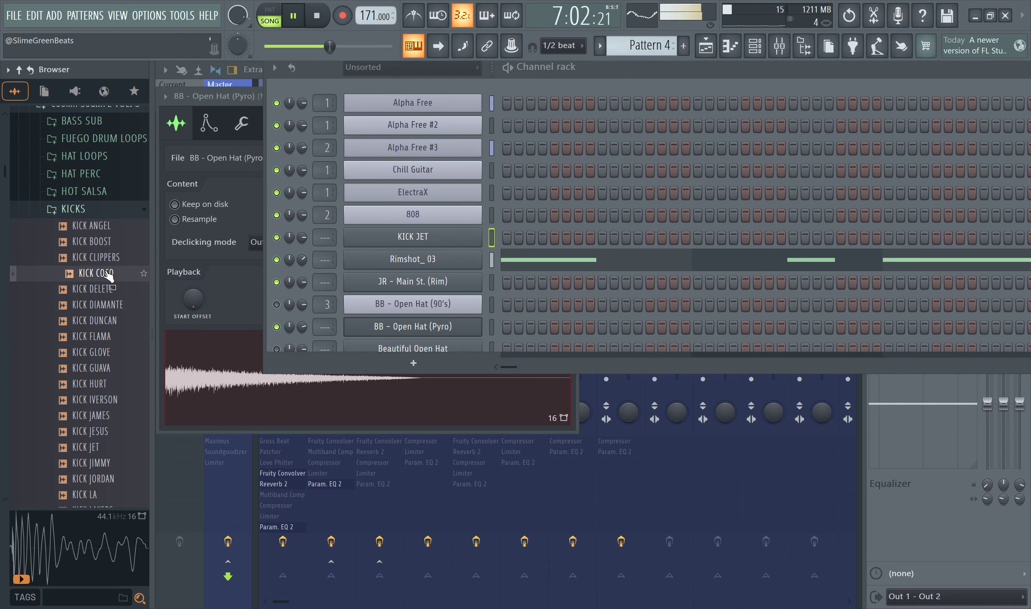
left_click(101, 241)
left_click(102, 259)
left_click(99, 230)
left_click(103, 257)
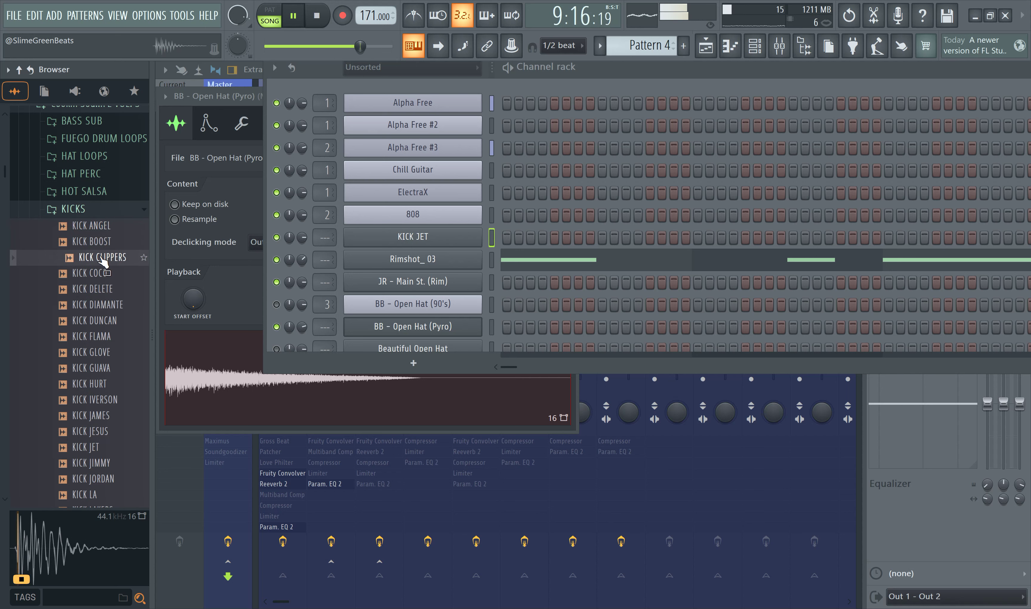
Step: Replace the KICKS listing with the SNARES folder, audition its snares and add SNARE GREEK as a channel directly below the 808
left_click(75, 208)
left_click(78, 226)
left_click(90, 257)
left_click(95, 275)
left_click(102, 289)
left_click(110, 303)
left_click_drag(107, 293, 460, 232)
Step: Compare the snares from SNARE DOC up to SNARE BR and add SNARE CAMERON as a channel directly below the 808
left_click_drag(85, 226, 86, 238)
left_click(103, 213)
left_click(108, 196)
left_click(108, 164)
left_click(106, 149)
left_click_drag(108, 163, 458, 232)
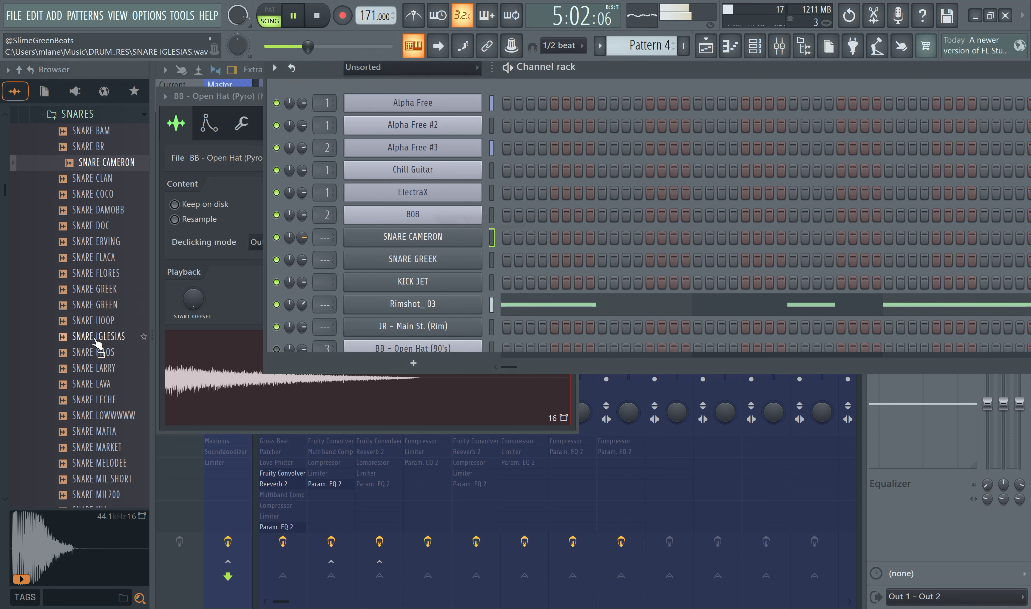
Step: Audition the snares from SNARE IGLESIAS down through SNARE MAFIA and SNARE MARKET against the playing beat
left_click(96, 339)
left_click(97, 386)
left_click(101, 431)
left_click(105, 448)
scroll(108, 462, "down", 2)
left_click(102, 387)
left_click(111, 433)
left_click(119, 465)
left_click(113, 478)
Step: Compare SNARE PLAZA with SNARE POLLO and add SNARE PLAZA as a channel directly below the 808
scroll(108, 458, "down", 2)
left_click(122, 369)
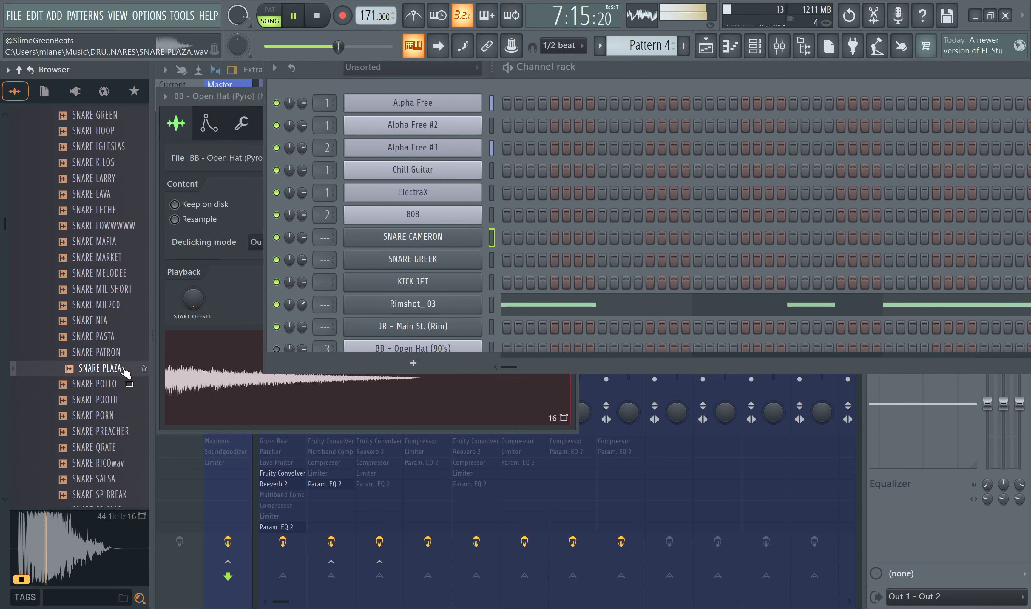
left_click(104, 384)
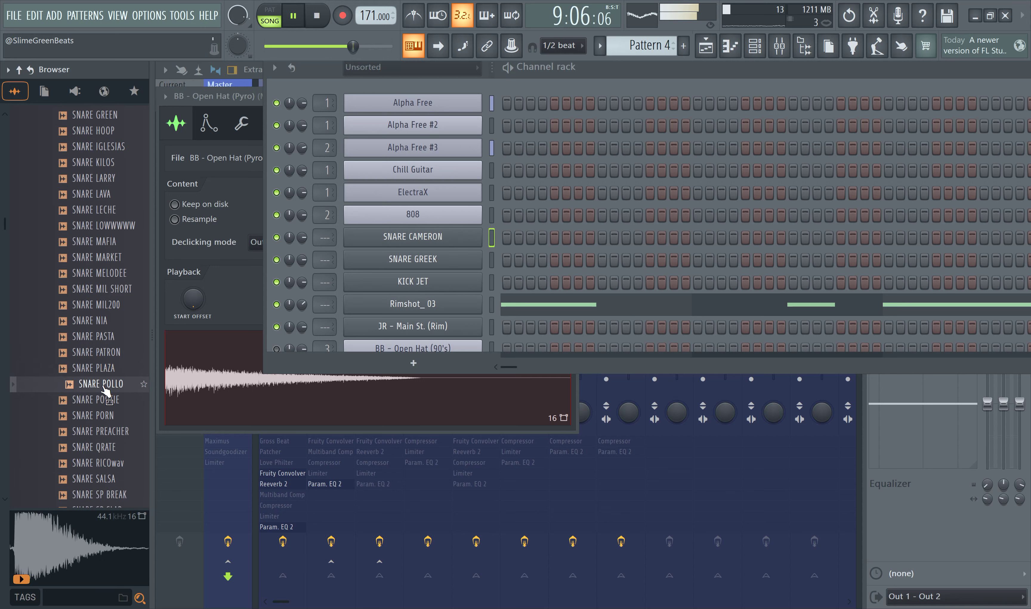
left_click_drag(102, 368, 414, 235)
Step: Audition the snares from SNARE QRATE to SNARE SP BREAK and add SNARE SALSA as a channel directly below the 808
left_click(97, 448)
left_click(100, 464)
scroll(105, 468, "down", 2)
left_click(110, 399)
left_click(111, 383)
left_click(114, 373)
left_click(113, 383)
left_click(113, 398)
left_click(111, 389)
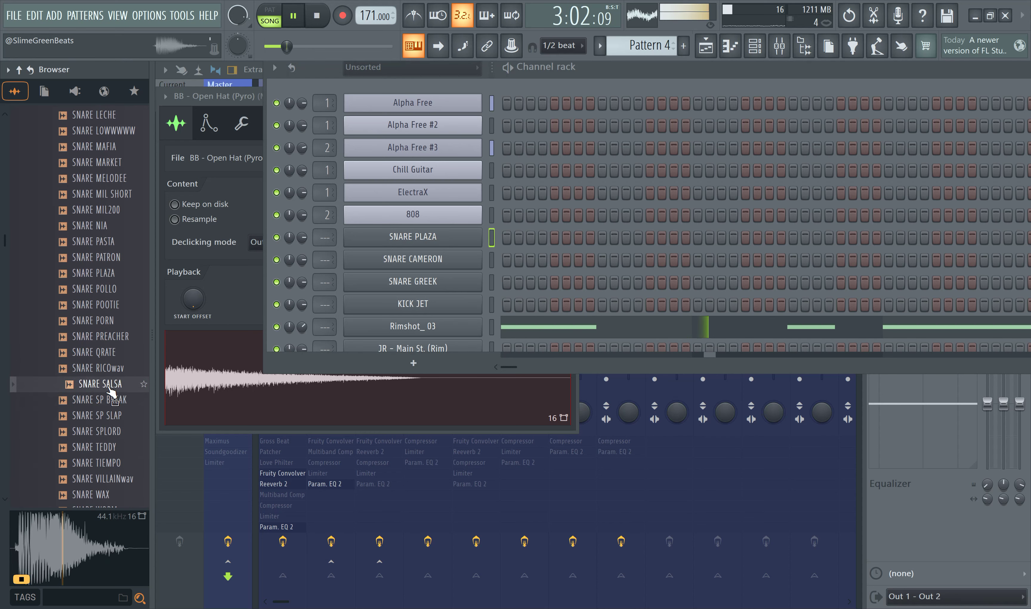
left_click_drag(111, 389, 406, 229)
Step: Audition the last samples in the SNARES folder, including SNARE TIEMPO, SNARE ZAMUNDA and SNARE ZUMO
scroll(94, 387, "down", 4)
left_click(94, 387)
left_click(106, 310)
left_click(107, 264)
left_click(112, 288)
left_click(110, 272)
left_click(108, 257)
left_click(116, 337)
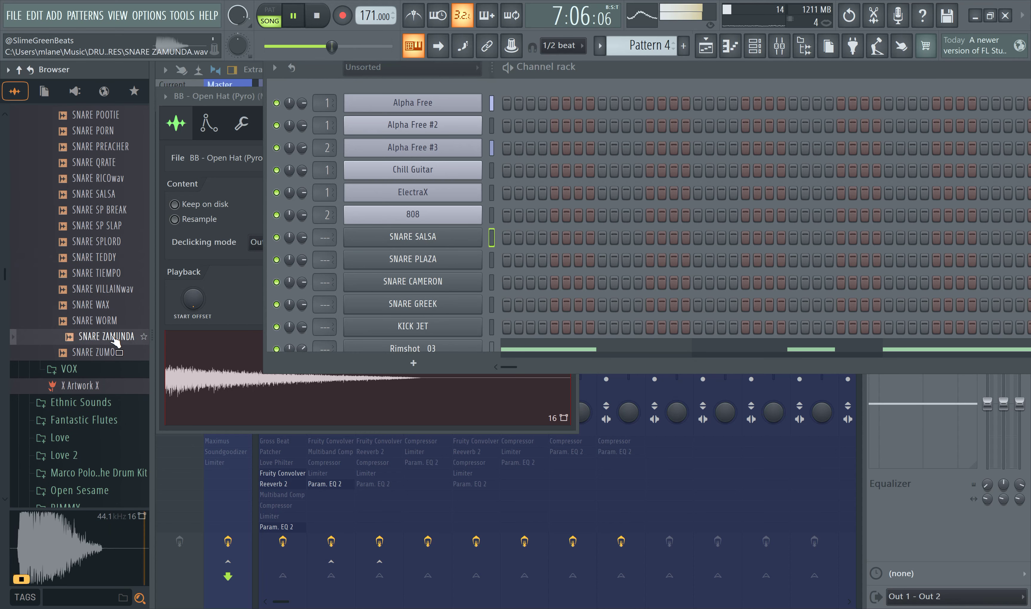
left_click(112, 352)
Step: Open the HAT PERC folder and audition CHAIN VHS, HAT ANSWER, HAT BILL and HAT BR
scroll(85, 234, "up", 10)
scroll(90, 239, "up", 2)
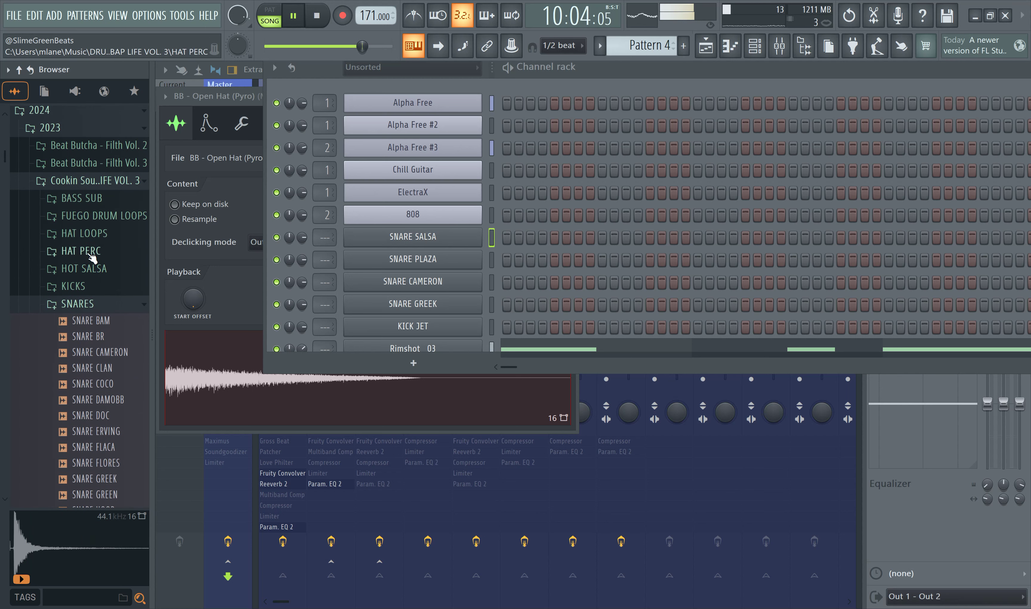
left_click(92, 250)
scroll(100, 222, "up", 3)
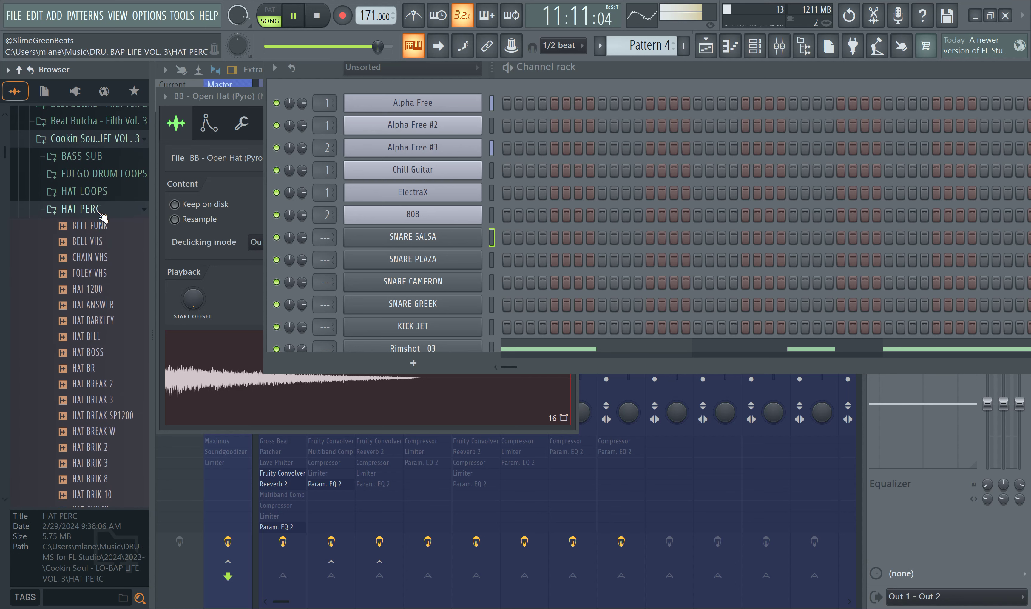
left_click(105, 259)
left_click(106, 304)
left_click(101, 336)
left_click(96, 368)
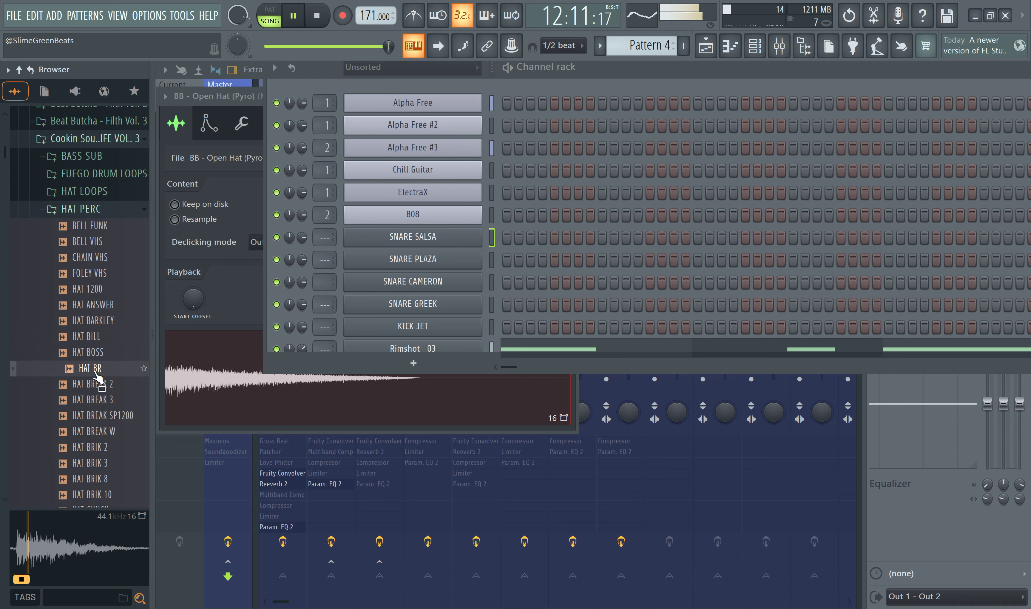
Step: Collapse HAT PERC and look into the HOT SALSA folder and its Guitar & Flutes subfolder
left_click(106, 211)
left_click(88, 229)
left_click(101, 278)
left_click(102, 279)
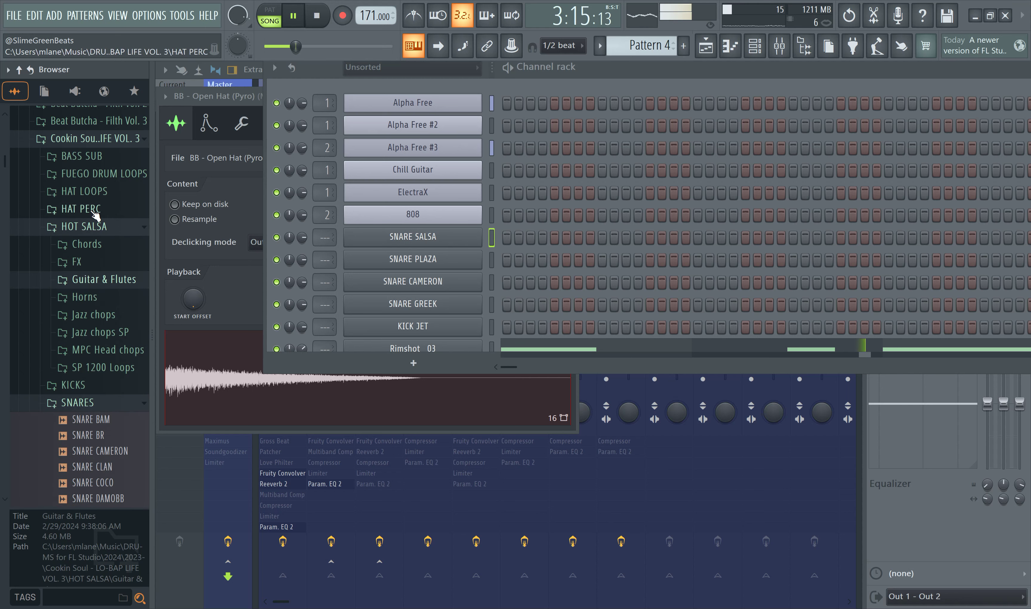
Step: Reopen the HAT PERC folder and audition its hats down to HAT COUP 2 against the playing beat
left_click(85, 209)
left_click(93, 228)
left_click(89, 257)
left_click(94, 289)
left_click(95, 304)
left_click(97, 336)
left_click(111, 369)
left_click(111, 400)
left_click(110, 418)
left_click(111, 434)
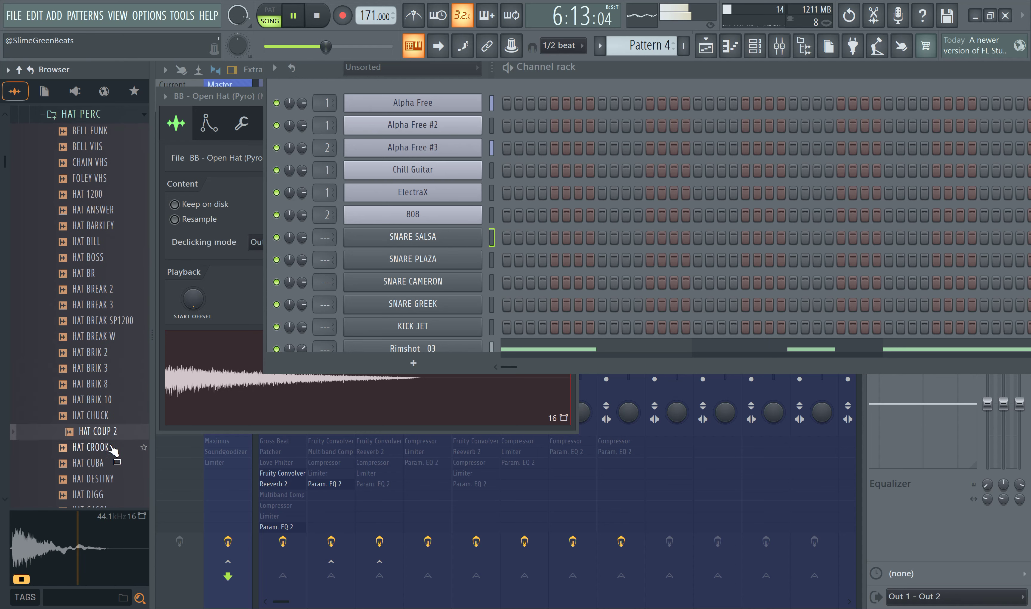
Step: Audition the next HAT PERC samples, including HAT JAZZ, HAT JUNGLE and HAT LAVA
scroll(107, 426, "down", 2)
left_click(102, 369)
left_click(103, 401)
scroll(103, 408, "down", 2)
left_click(97, 370)
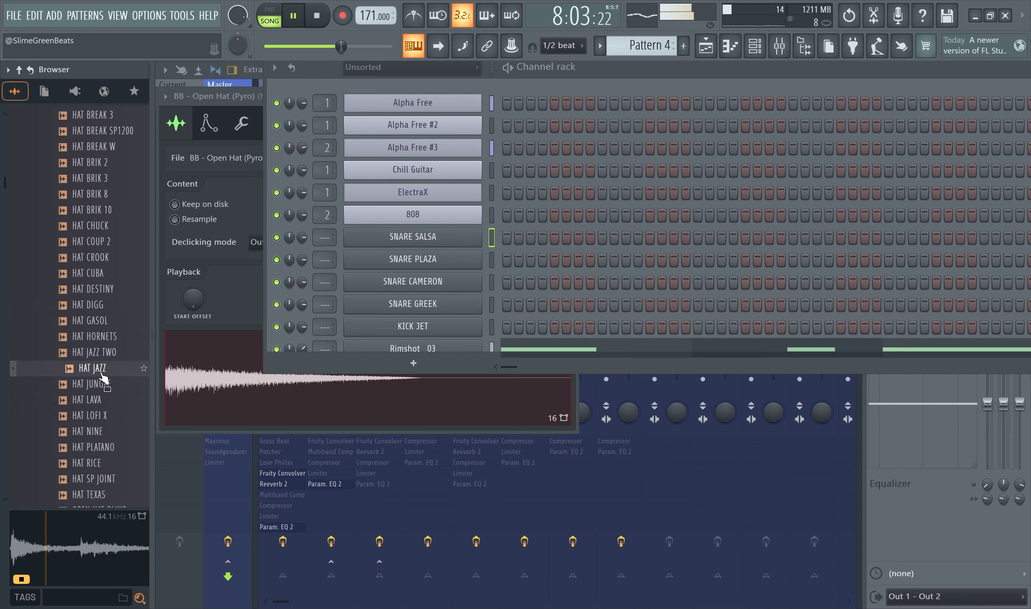
left_click(104, 387)
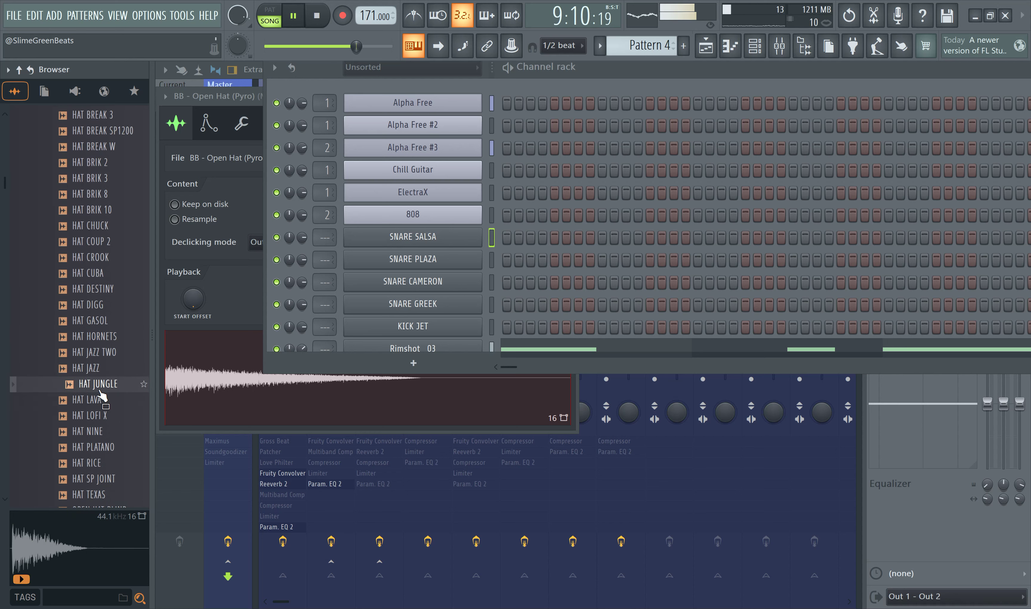
left_click(101, 401)
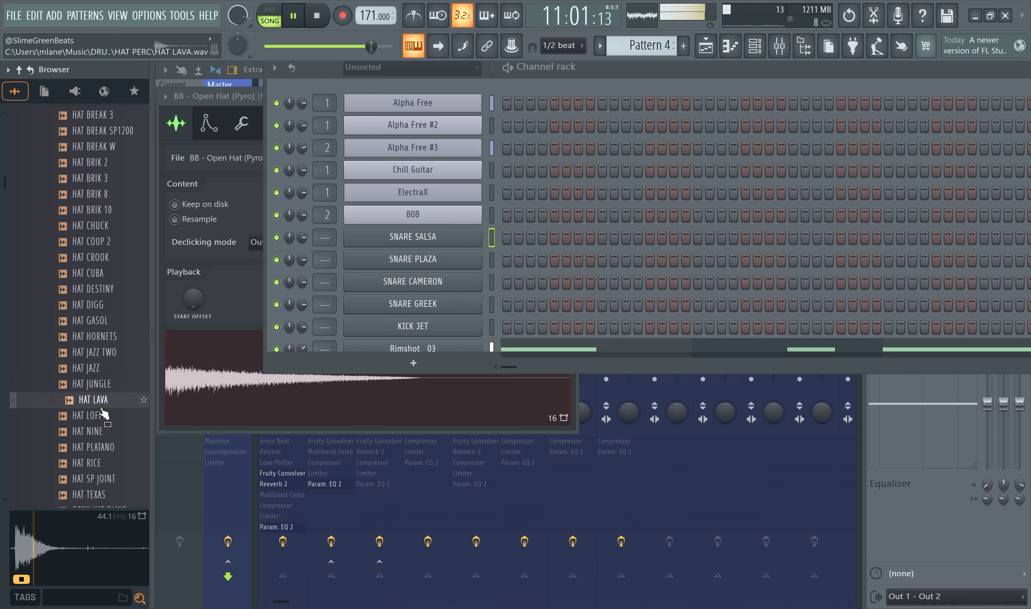
Step: Compare HAT LOFI X with HAT NINE and add HAT LOFI X as a channel directly below SNARE GREEK
left_click(99, 429)
left_click(99, 420)
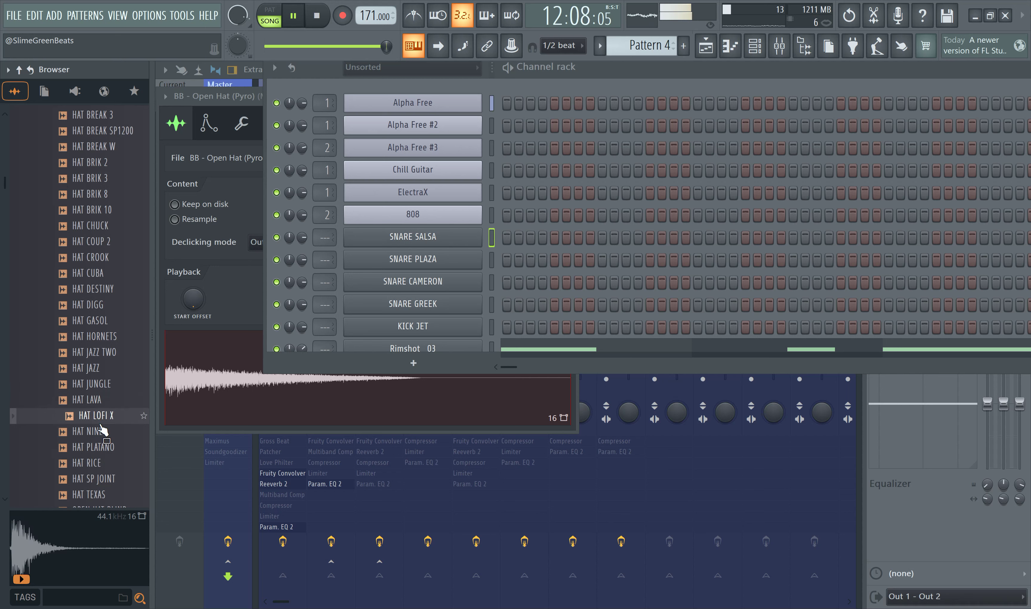
left_click(102, 420)
left_click_drag(106, 416, 422, 327)
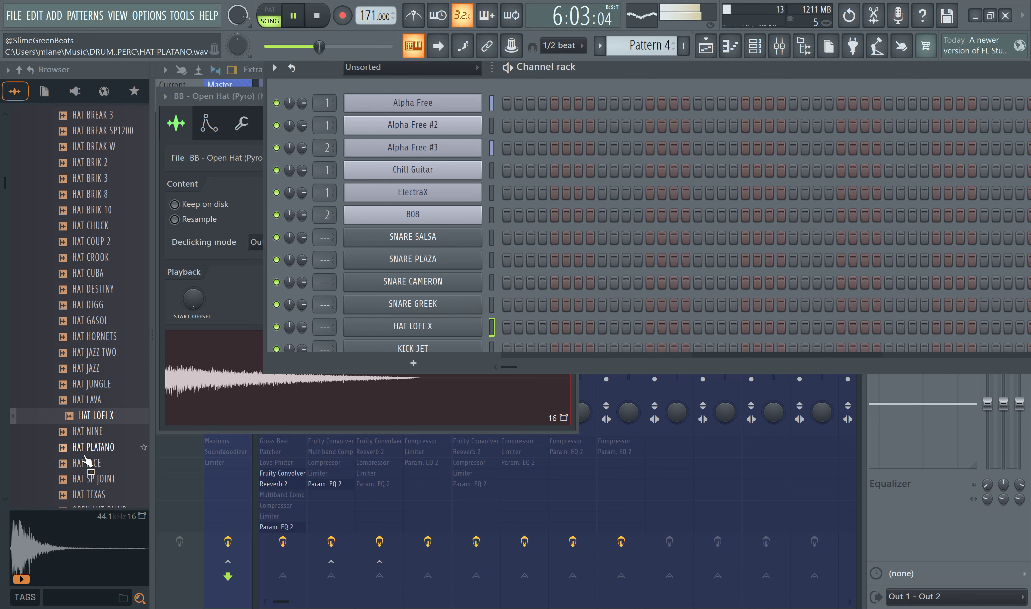
Step: Audition HAT PLATANO, HAT SP JOINT and HAT TEXAS in the HAT PERC folder
left_click(71, 452)
scroll(84, 422, "down", 2)
left_click(96, 386)
left_click(98, 399)
left_click(102, 387)
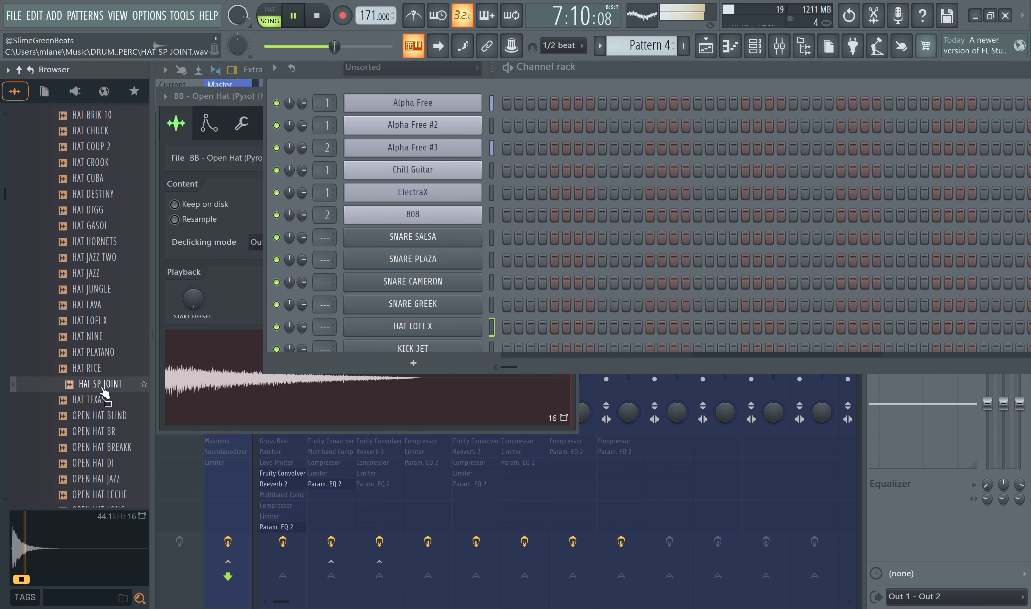
Step: Audition the hats from HAT HORNETS back up the HAT PERC folder and add HAT BRIK 8 as a channel directly below SNARE GREEK
left_click(96, 241)
scroll(96, 241, "up", 2)
left_click(98, 241)
left_click(99, 210)
left_click(100, 228)
scroll(102, 234, "up", 2)
left_click(102, 289)
scroll(103, 293, "up", 2)
left_click(107, 384)
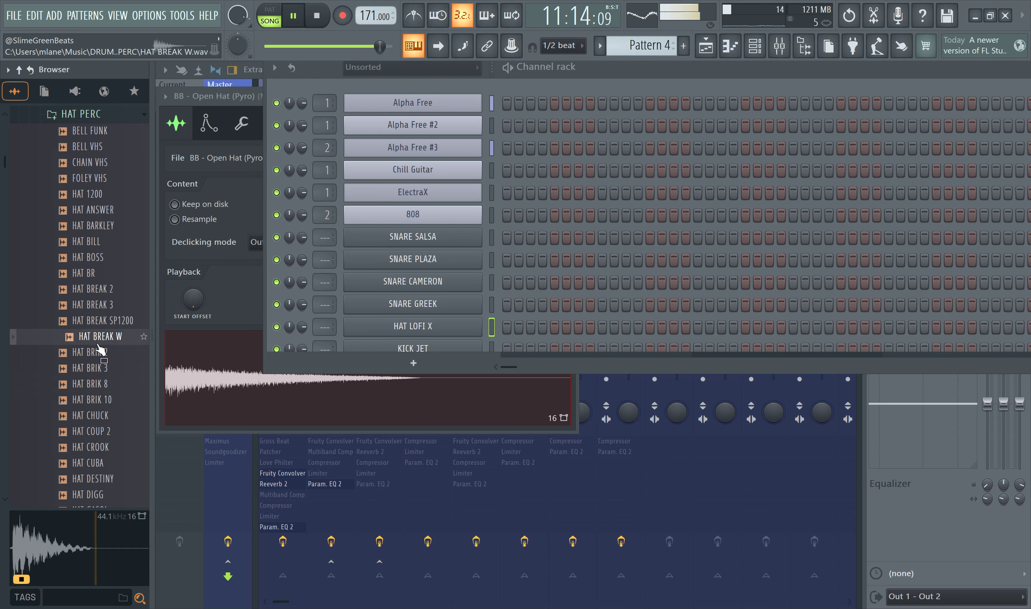
left_click_drag(103, 384, 443, 320)
Step: Audition HAT ANSWER and FOLEY VHS, and open the One Shots Hats folder of Beat Butcha - Filth Vol. 3
left_click(67, 210)
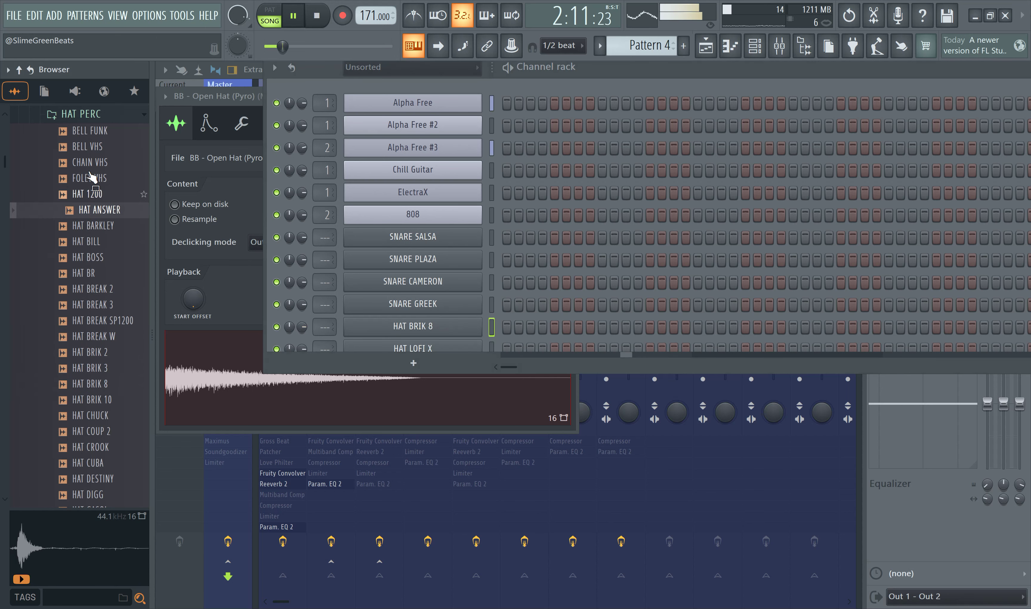
left_click(91, 177)
scroll(93, 226, "up", 2)
scroll(88, 220, "up", 2)
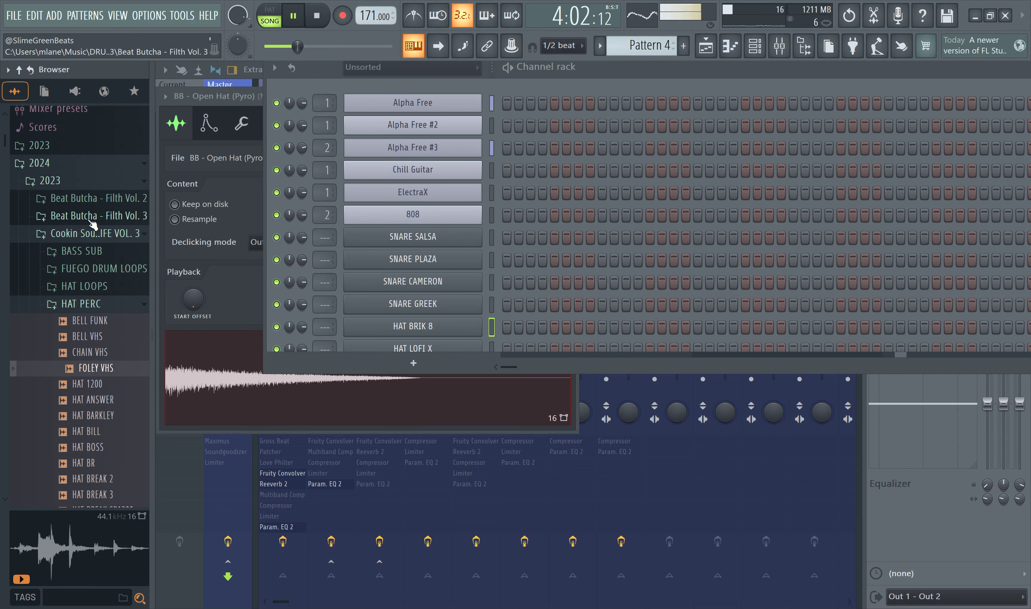
left_click(90, 218)
left_click(87, 304)
scroll(88, 202, "up", 2)
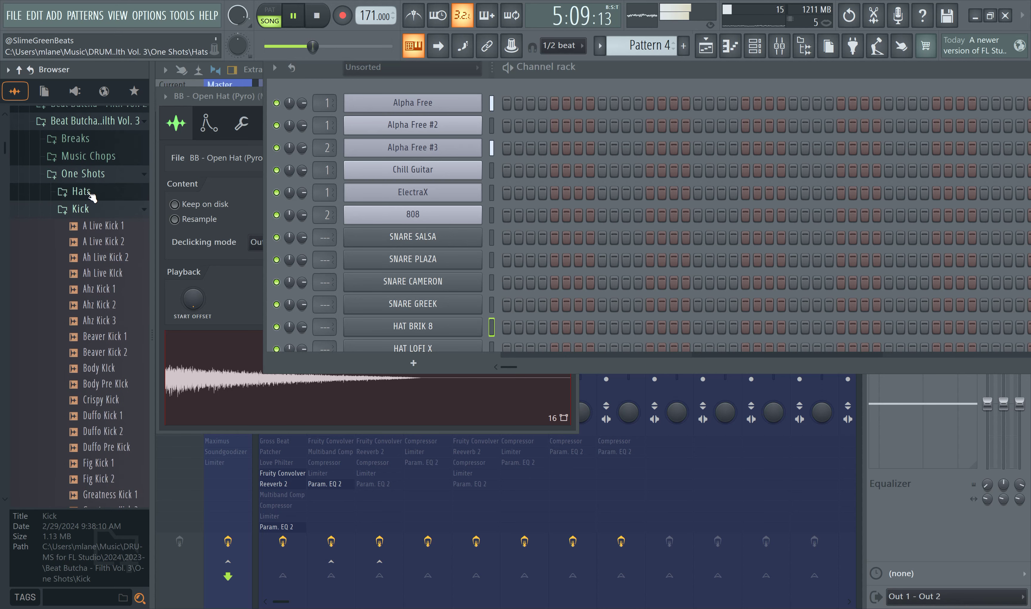
left_click(89, 193)
Step: Audition the Beat Butcha hats from Ahz Hat 1 down to Punchy Hat against the playing beat
left_click(98, 241)
left_click(100, 272)
left_click(104, 336)
left_click(111, 366)
left_click(108, 385)
left_click(110, 400)
scroll(112, 404, "down", 2)
left_click(112, 337)
key("Down")
key("Down")
key("Down")
key("Down")
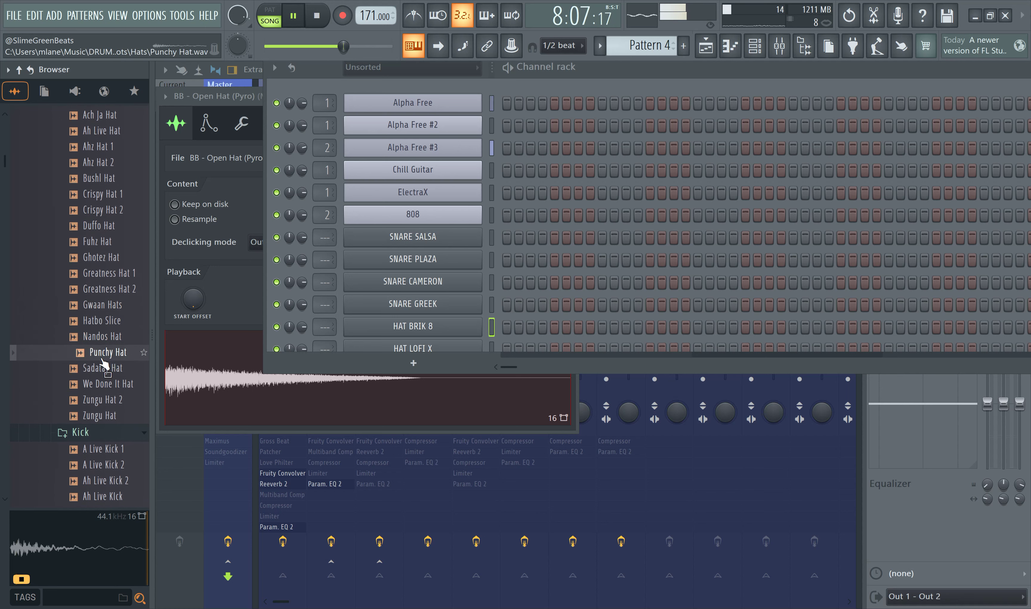
Step: Audition We Done It Hat and Zungu Hat 2, and add Zungu Hat 2 as a channel directly below SNARE GREEK
left_click(113, 385)
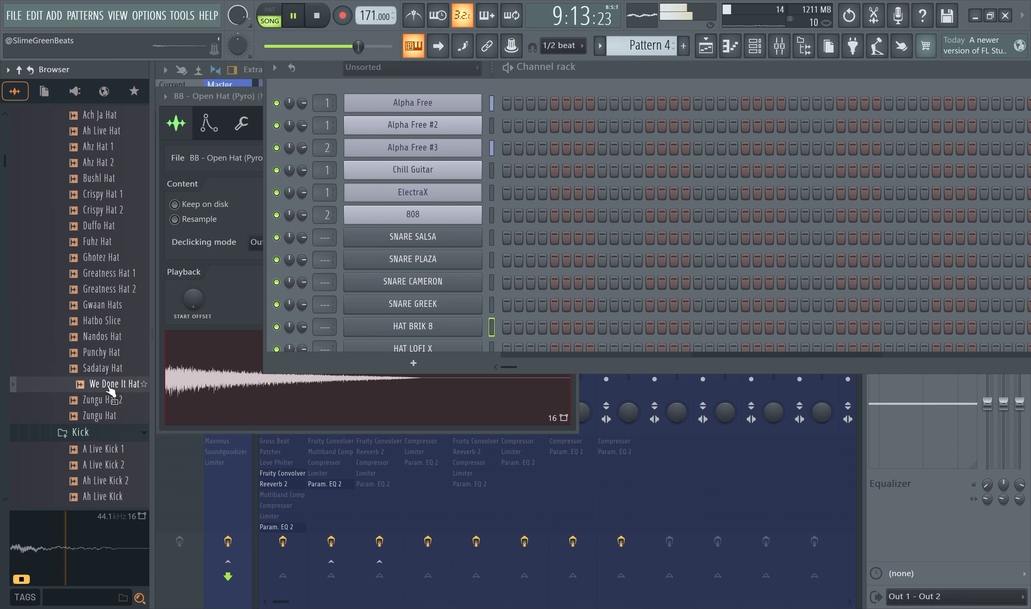
left_click(108, 398)
left_click_drag(109, 400, 433, 317)
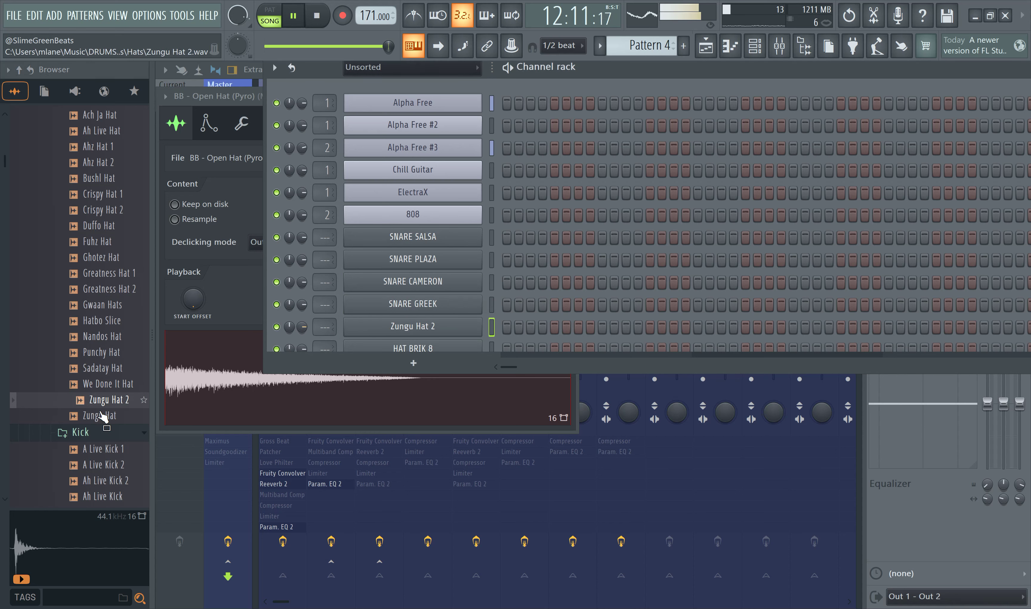
Step: Audition the Beat Butcha hats from Zungu Hat back up to A Live Open Hat against the playing beat
left_click(105, 415)
left_click(121, 290)
left_click(107, 241)
left_click(106, 194)
scroll(107, 189, "up", 2)
left_click(108, 258)
left_click(107, 274)
left_click(105, 290)
left_click(109, 272)
left_click(111, 242)
left_click(110, 226)
left_click(109, 210)
left_click(109, 194)
left_click(110, 179)
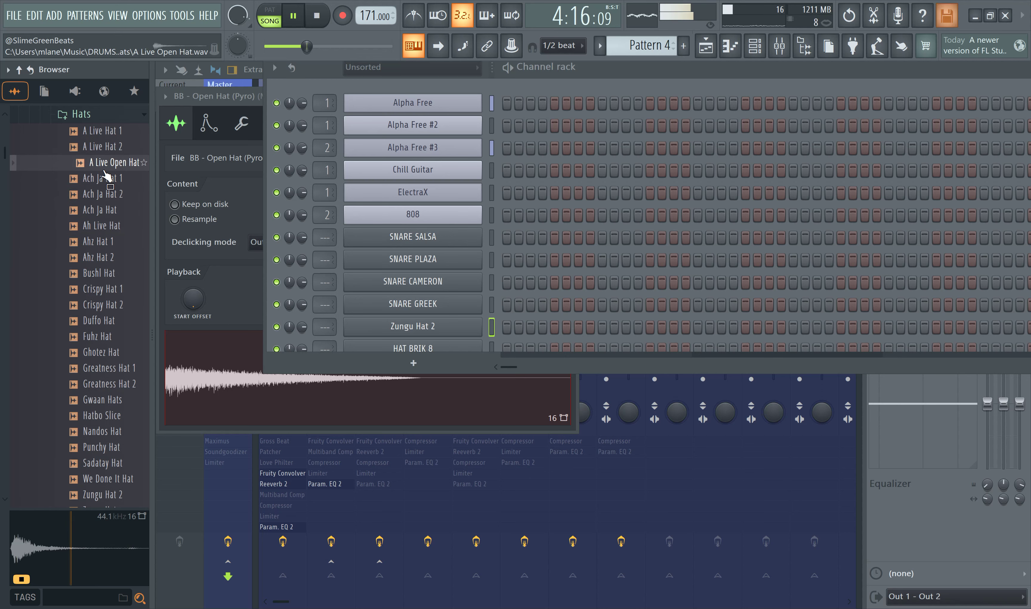
Step: Add Ach Ja Hat 1 as a channel directly below SNARE GREEK, and audition A Live Hat 2 and A Live Hat 1
left_click_drag(112, 183, 422, 326)
left_click(110, 146)
scroll(109, 146, "up", 5)
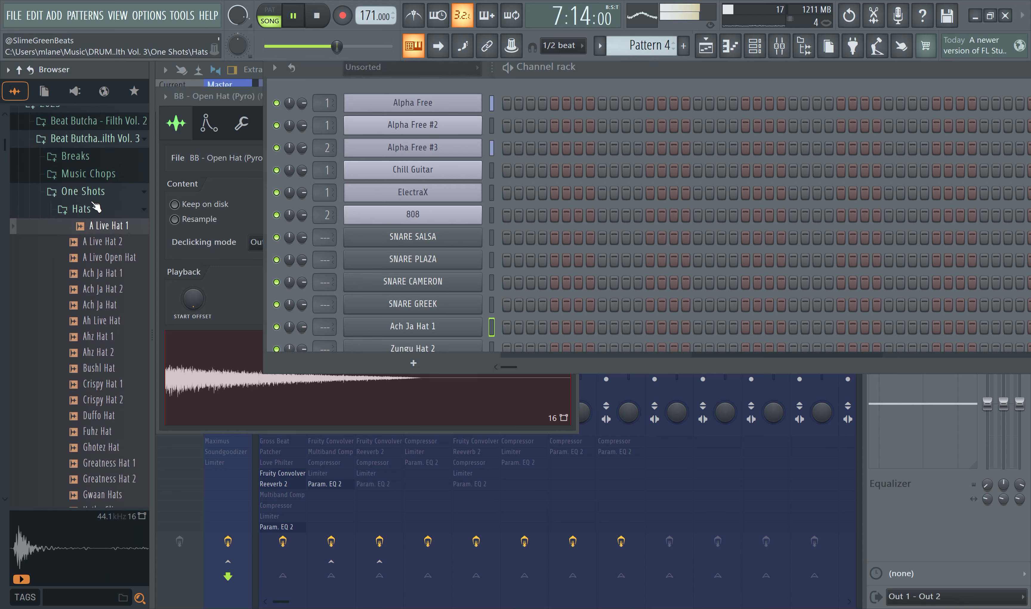
Step: Collapse the One Shots folder and open the HATS & PERC folder of Beat Butcha - Filth Vol. 2
left_click(94, 193)
scroll(96, 197, "up", 3)
left_click(92, 218)
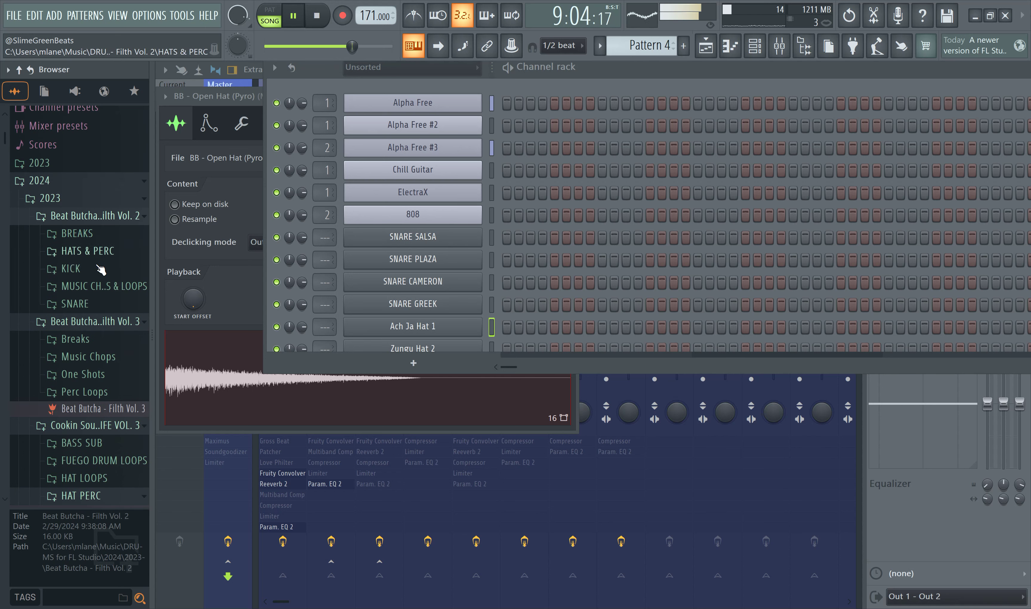
left_click(101, 256)
Step: Audition the HATS & PERC samples from Hat It Up down to Short Open Hat against the playing beat
left_click(102, 275)
left_click(104, 290)
left_click(104, 337)
left_click(109, 383)
left_click(112, 447)
left_click(111, 462)
left_click(111, 447)
left_click(111, 430)
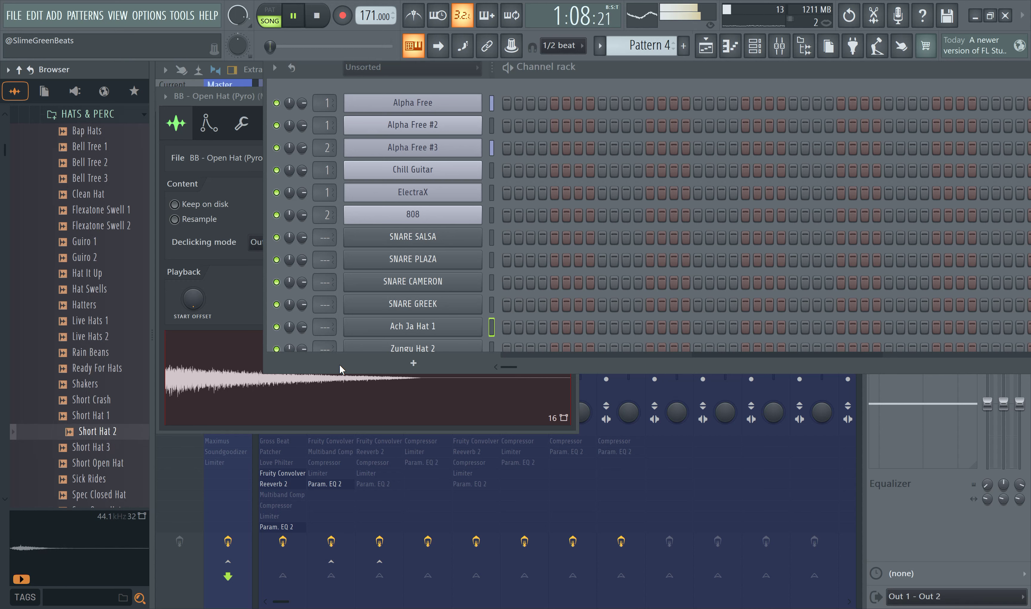
key("Down")
key("Down")
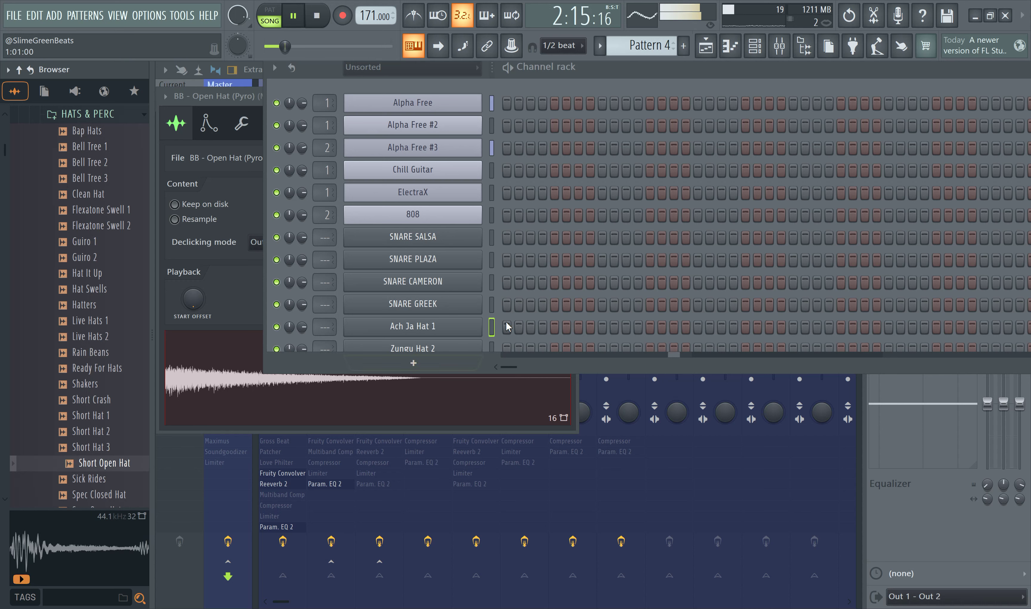
Step: Audition the hat and kick channels against the beat, and move KICK JET up to directly below Ach Ja Hat 1
left_click(491, 346)
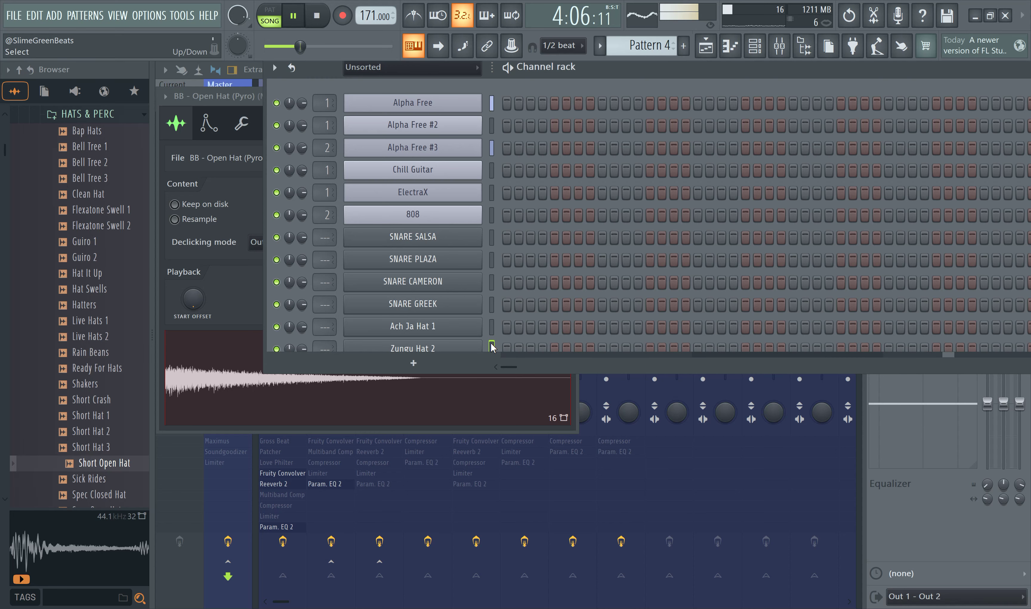
scroll(491, 341, "down", 5)
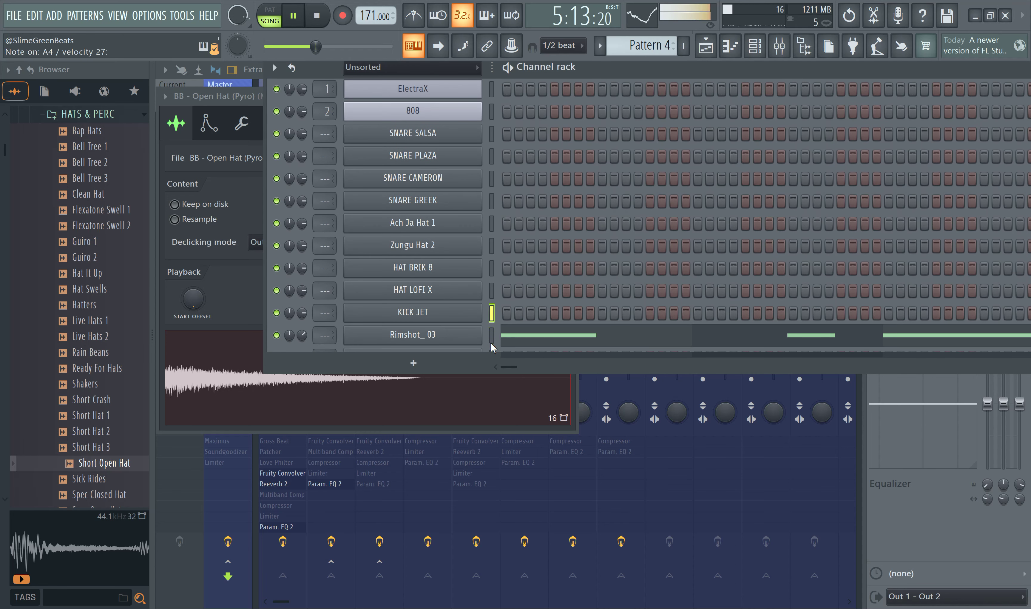
scroll(490, 341, "up", 2)
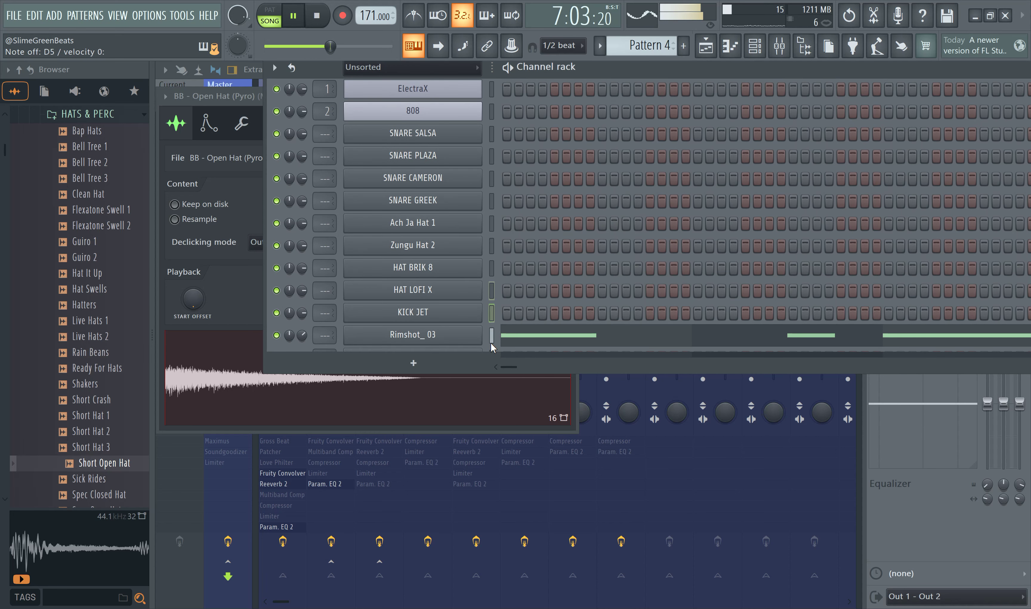
scroll(490, 342, "up", 2)
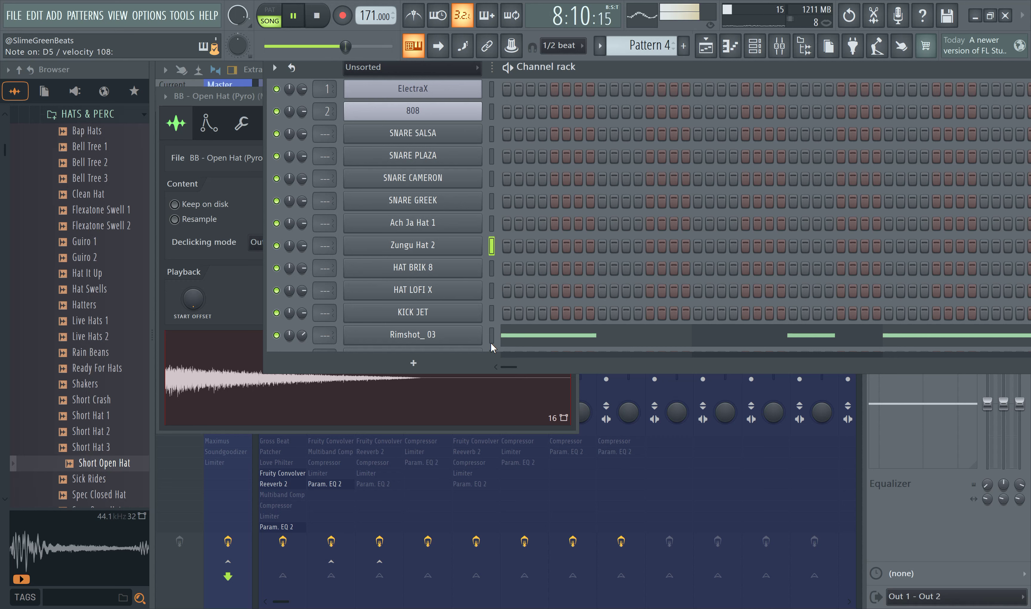
scroll(491, 342, "down", 1)
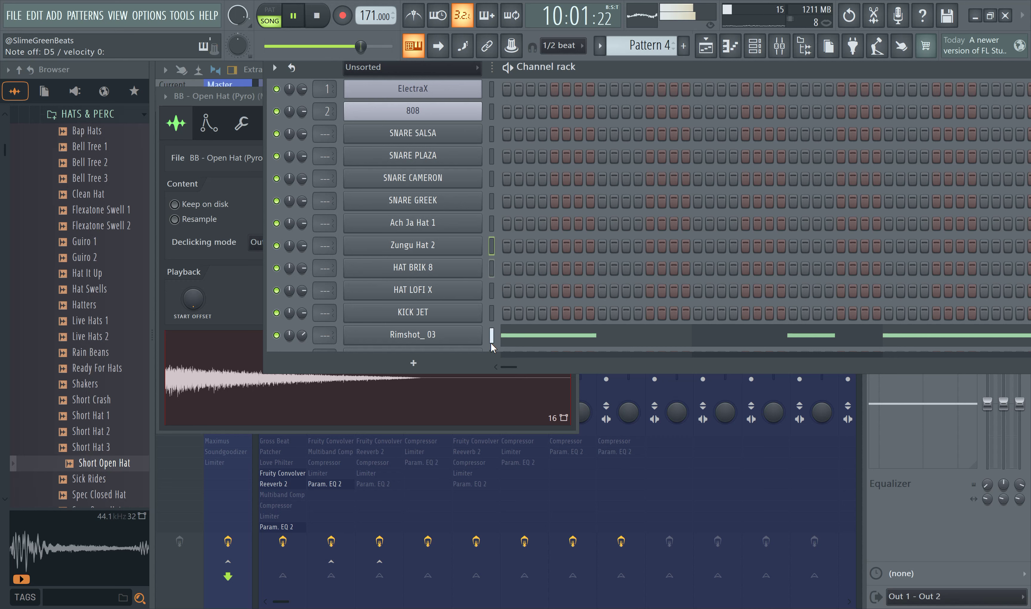
scroll(491, 342, "down", 4)
scroll(491, 342, "up", 2)
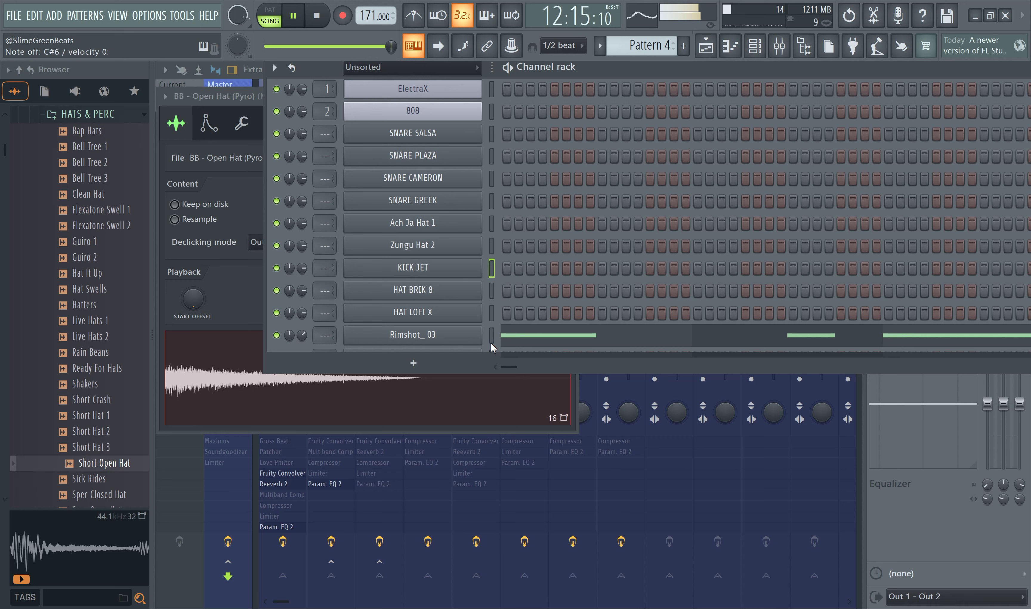
scroll(490, 342, "up", 1)
scroll(490, 341, "down", 1)
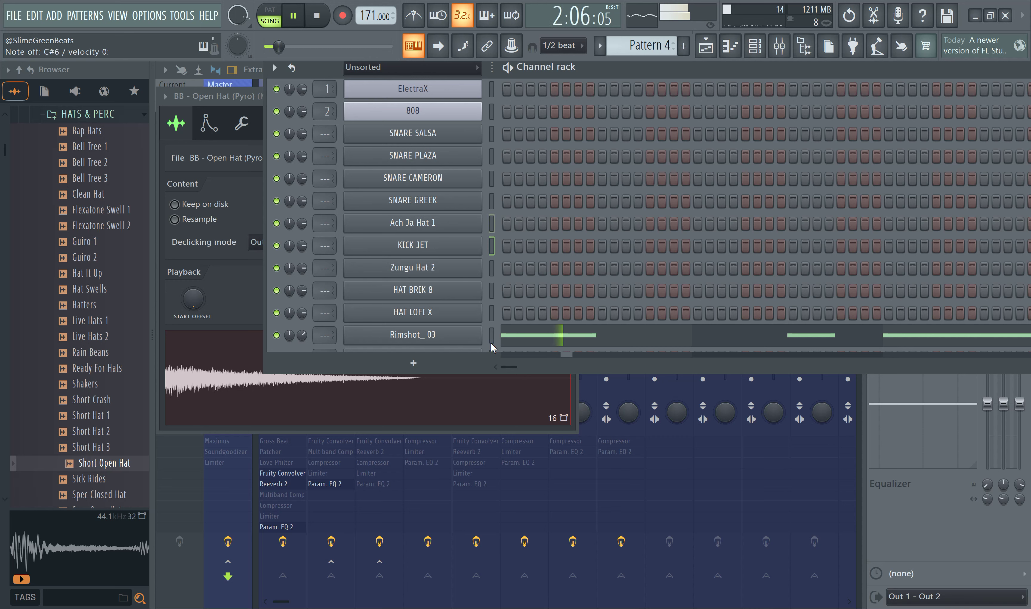
Step: Audition the snare channels against the beat, and move SNARE SALSA down three places to directly below SNARE GREEK
scroll(490, 342, "up", 3)
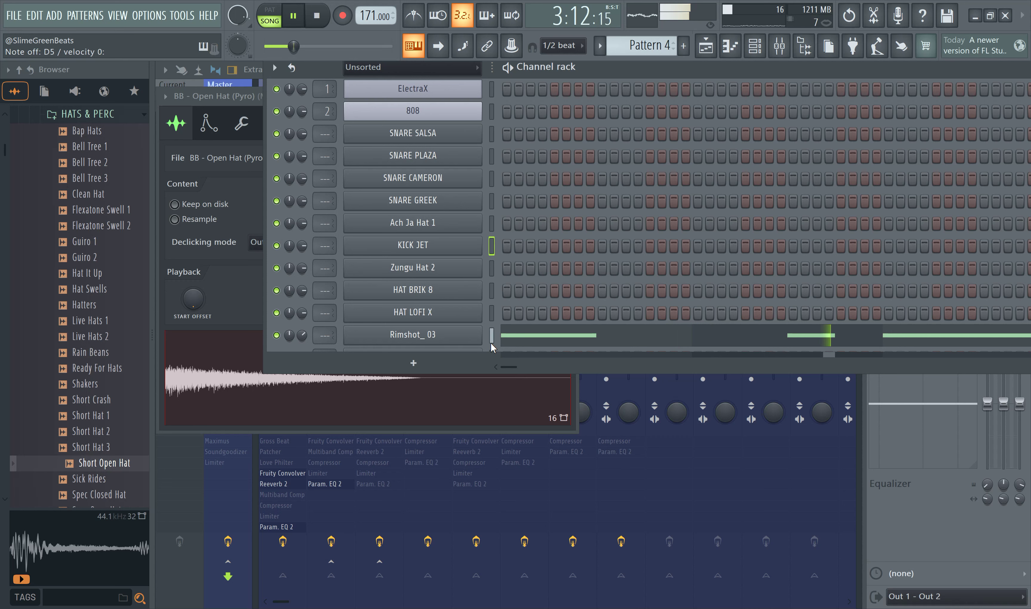
scroll(491, 342, "up", 2)
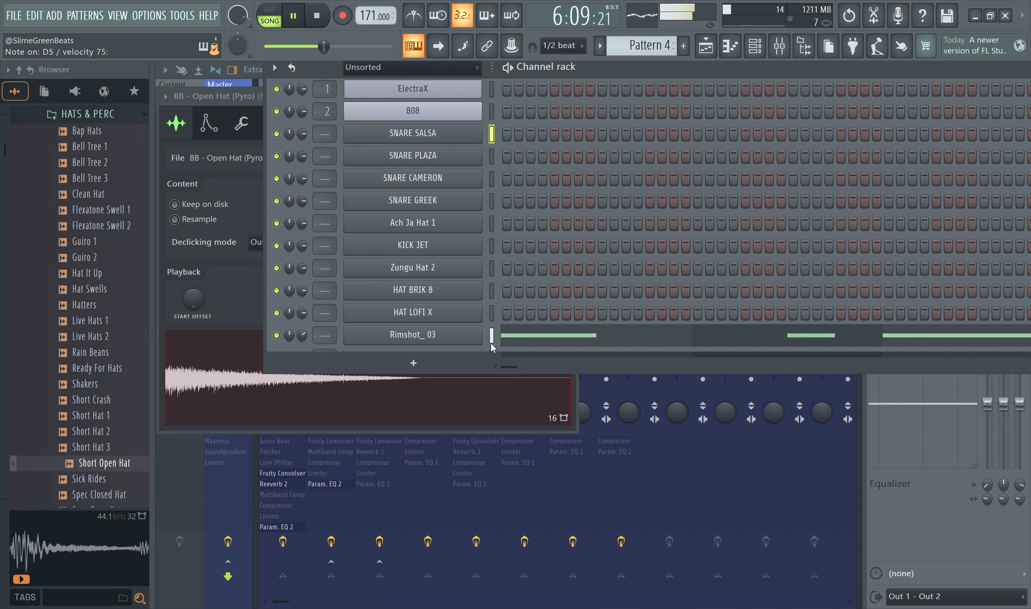
scroll(490, 342, "down", 3)
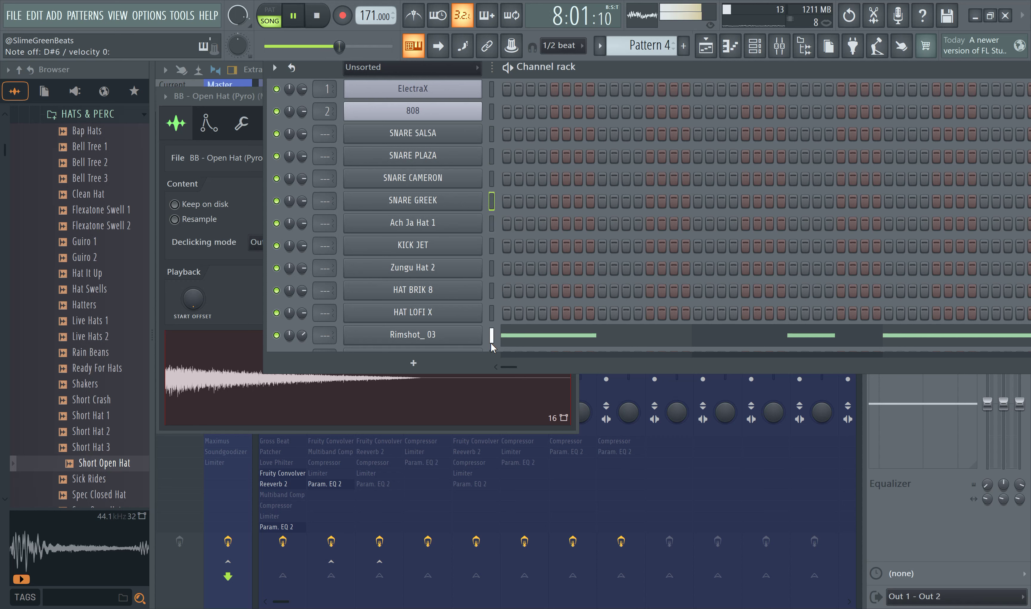
scroll(490, 342, "up", 2)
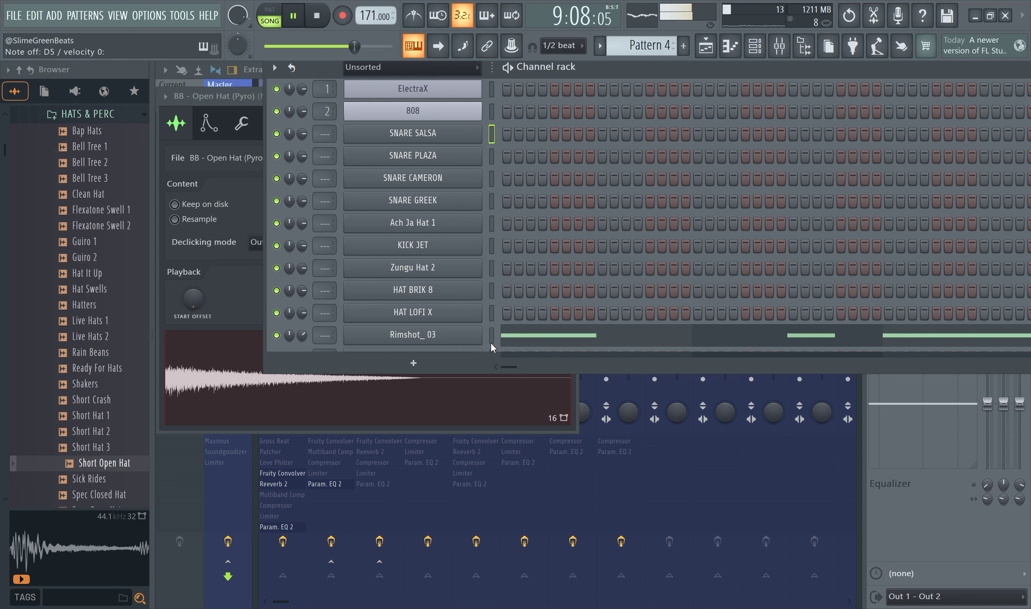
key("alt+Down")
key("alt+Down")
key("alt+Down")
Step: Audition the Ach Ja Hat 1 and KICK JET channels alternately against the playing beat
key("Down")
key("Down")
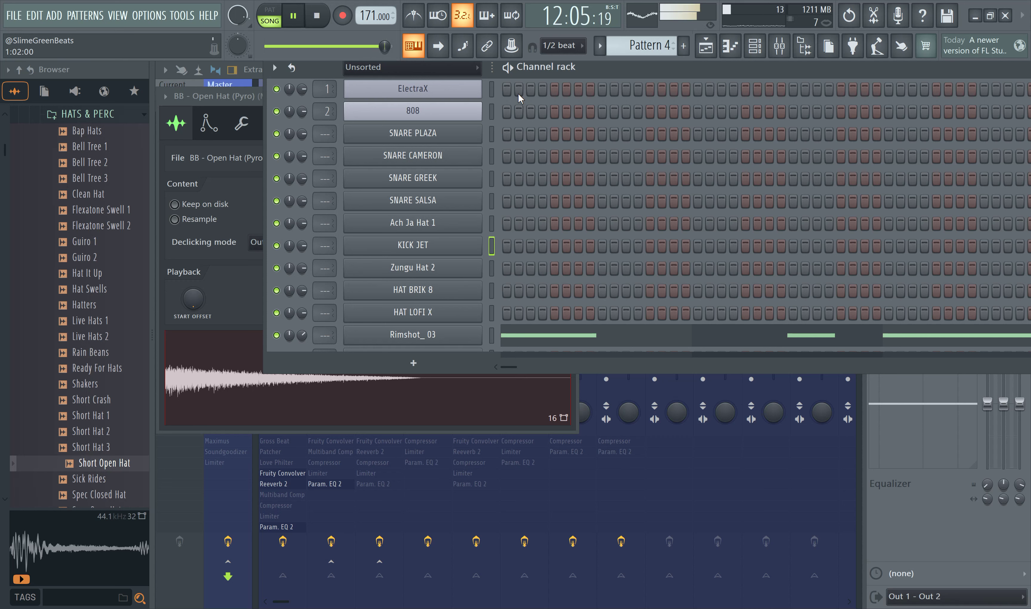
key("Up")
key("Up")
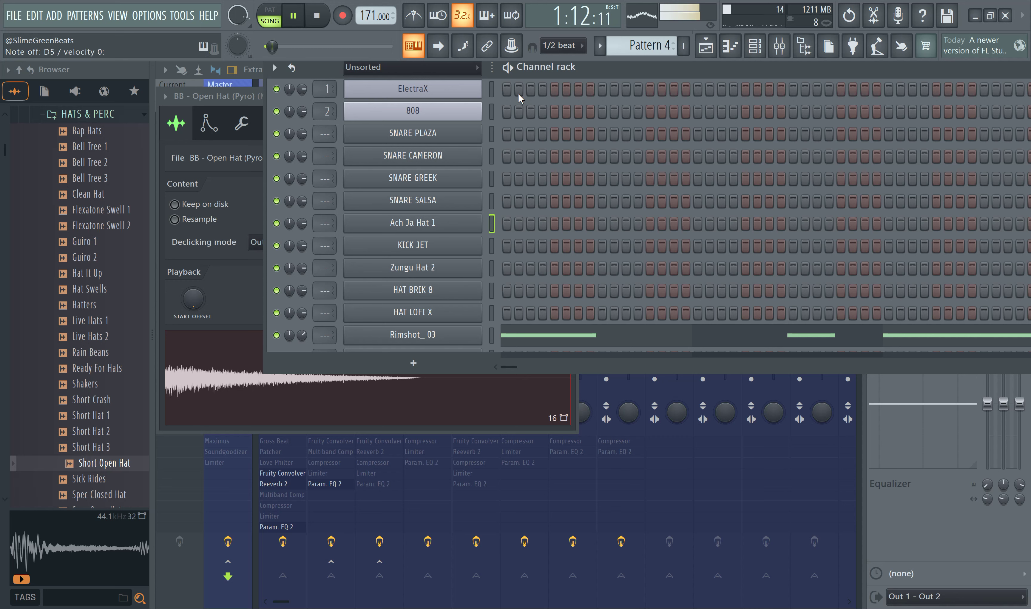
key("Down")
key("Down")
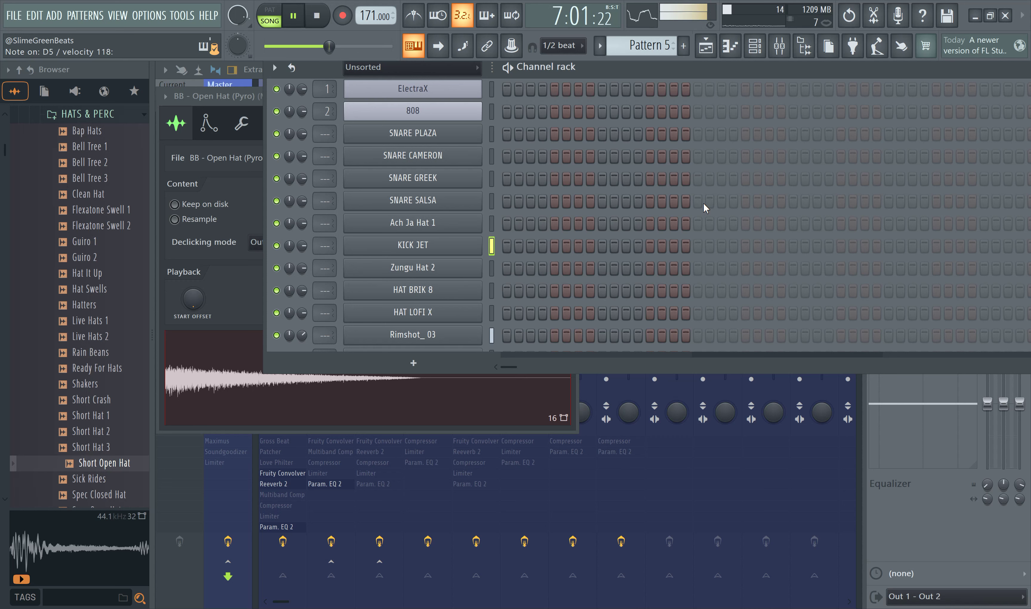
Step: Restart song playback and record a drum part with KICK JET, Ach Ja Hat 1 and SNARE SALSA in Pattern 5
left_click(312, 24)
left_click(294, 19)
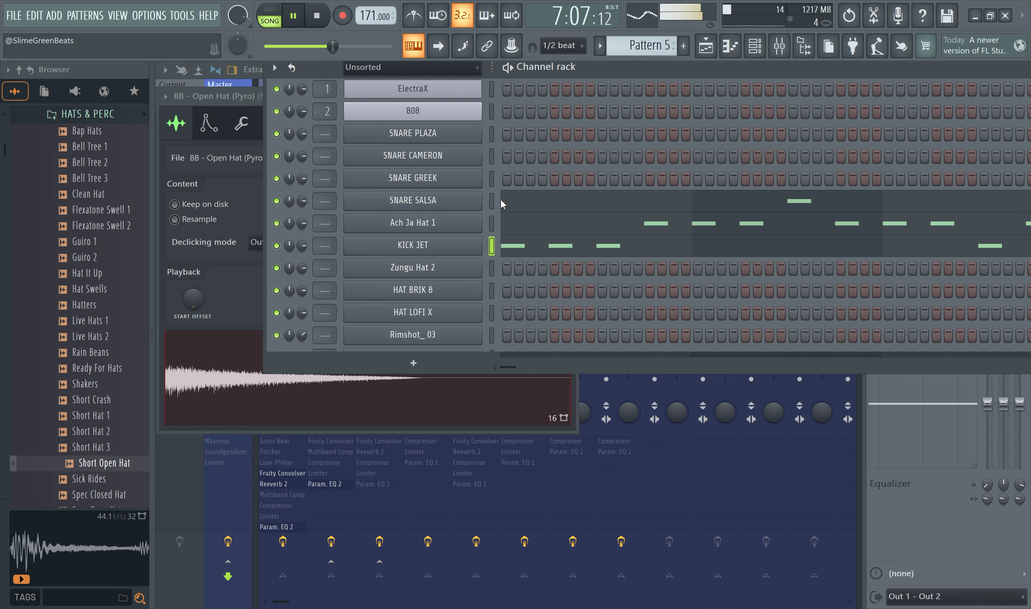
Step: Add a new empty pattern after Pattern 5 and clone the Alpha Free #3 channel
left_click(684, 45)
left_click(702, 71)
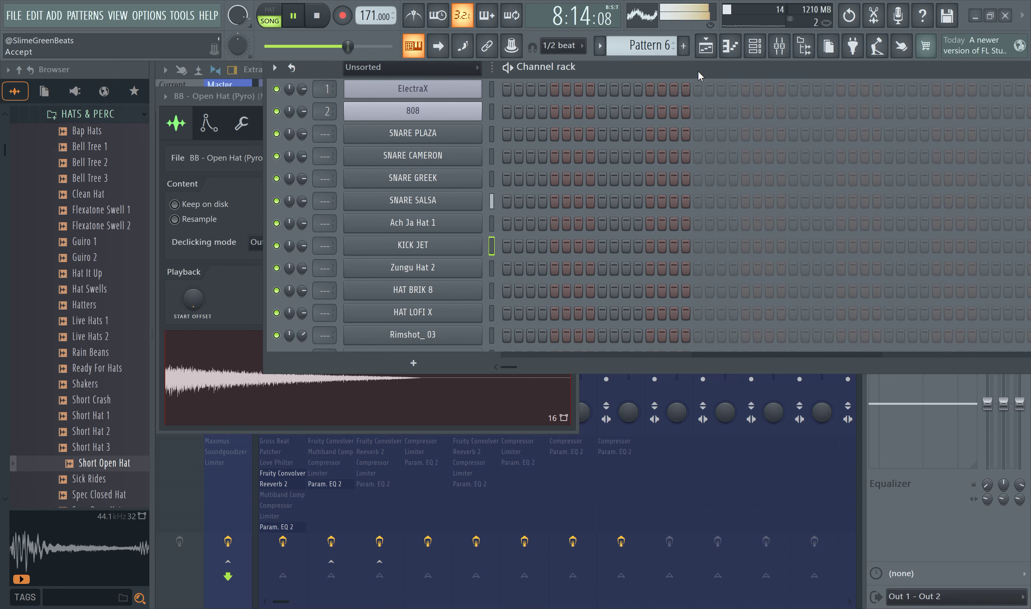
scroll(407, 282, "down", 7)
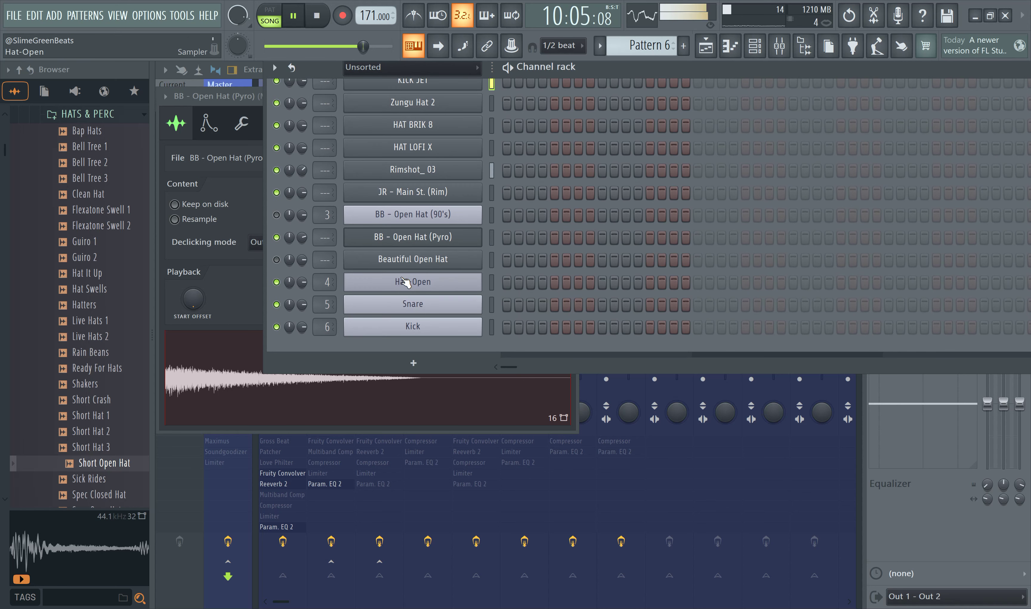
scroll(408, 259, "up", 11)
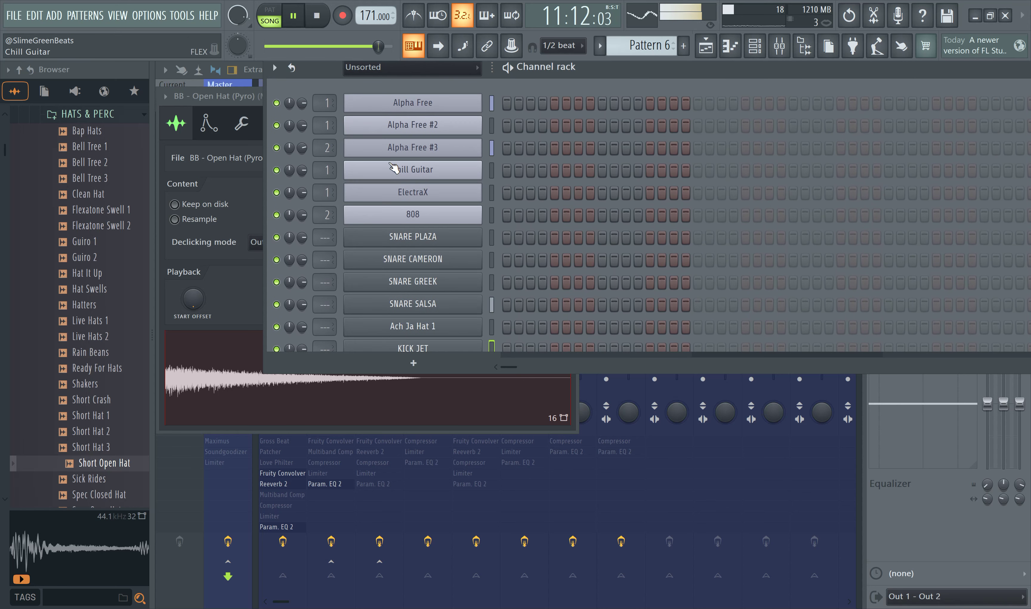
right_click(395, 151)
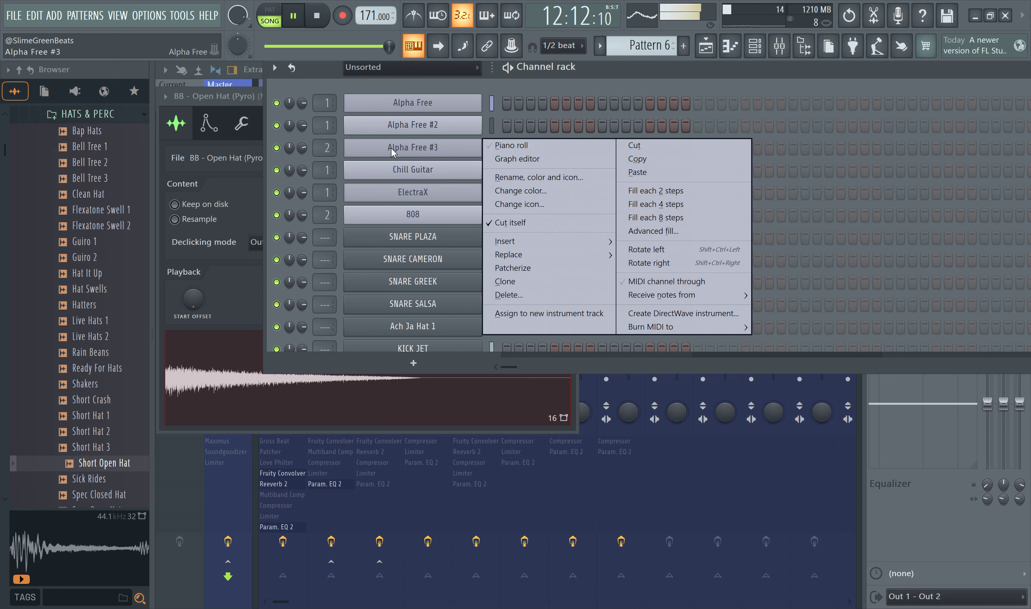
left_click(498, 281)
Step: Audition several Alpha Free sounds on the cloned channel against the beat, and load a scary drone sound
left_click(423, 329)
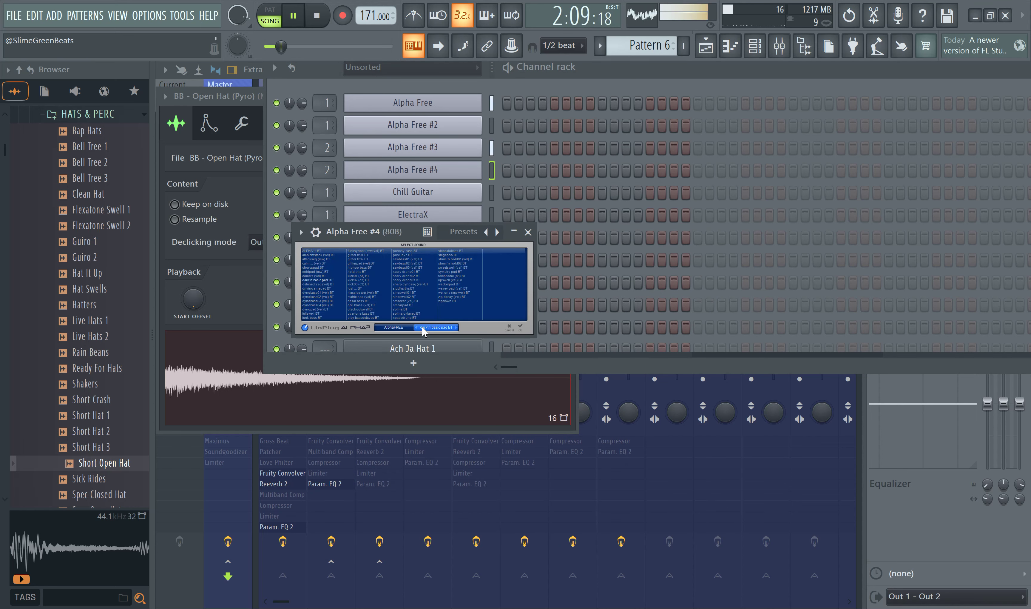
left_click(323, 267)
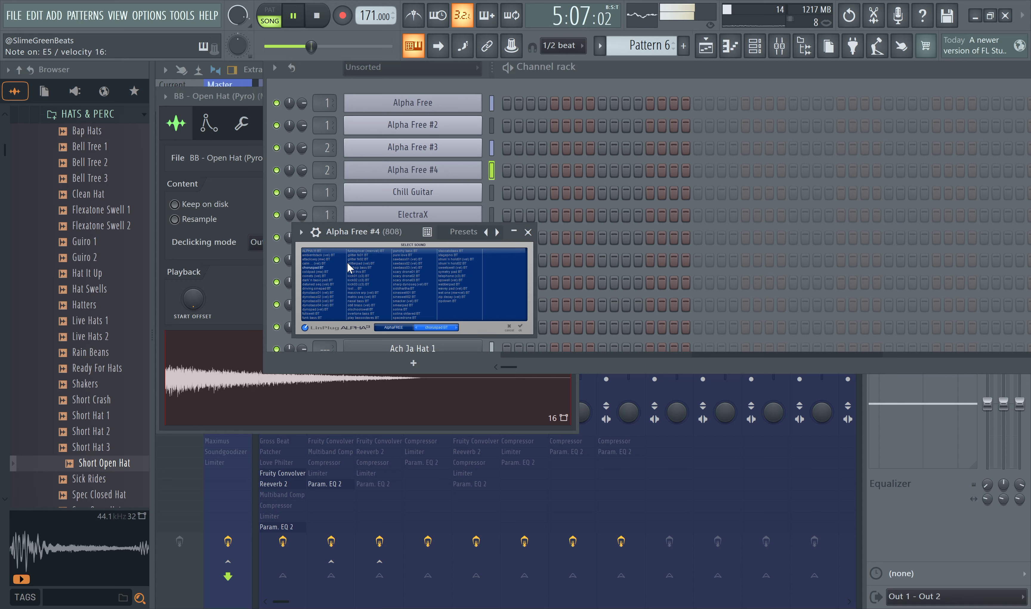
left_click(411, 288)
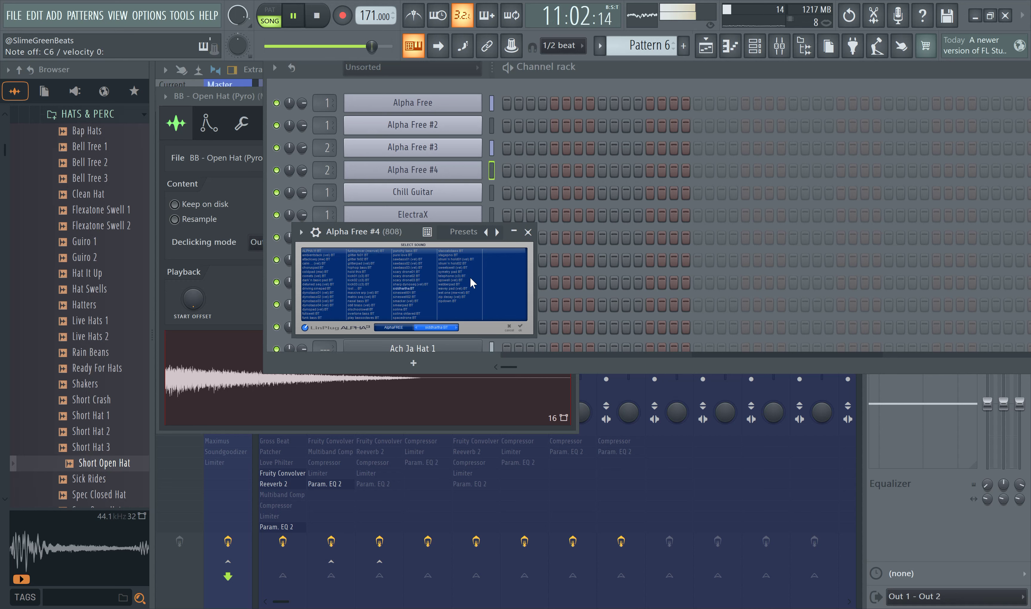
left_click(455, 277)
left_click(452, 293)
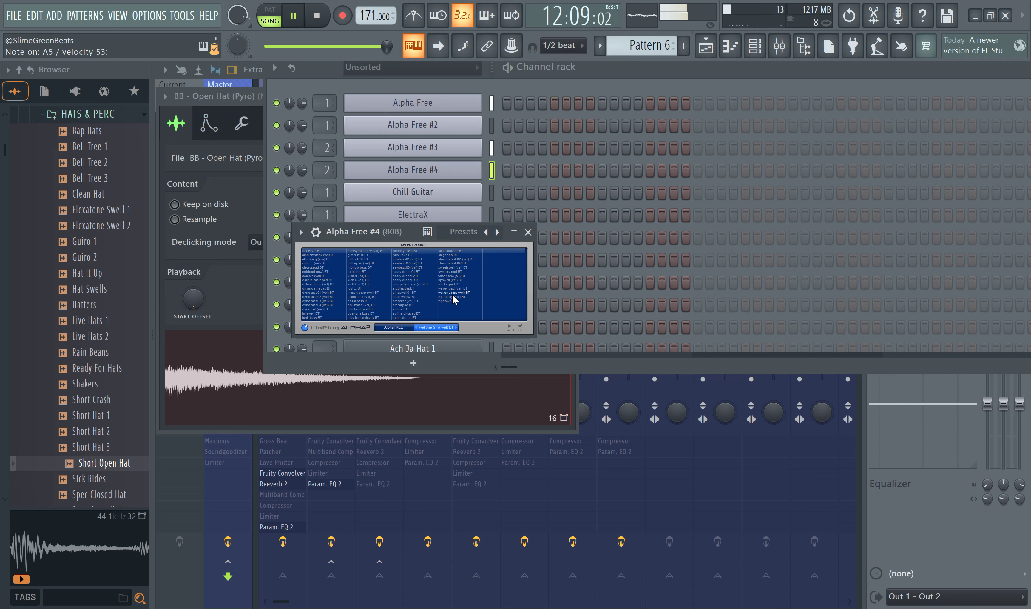
left_click(453, 267)
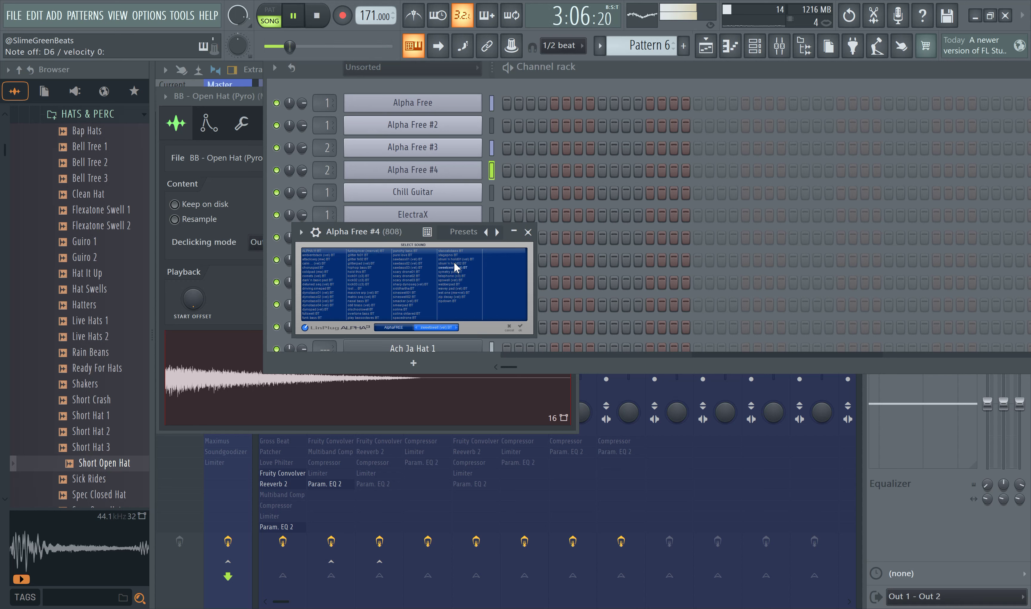
left_click(417, 310)
left_click(415, 314)
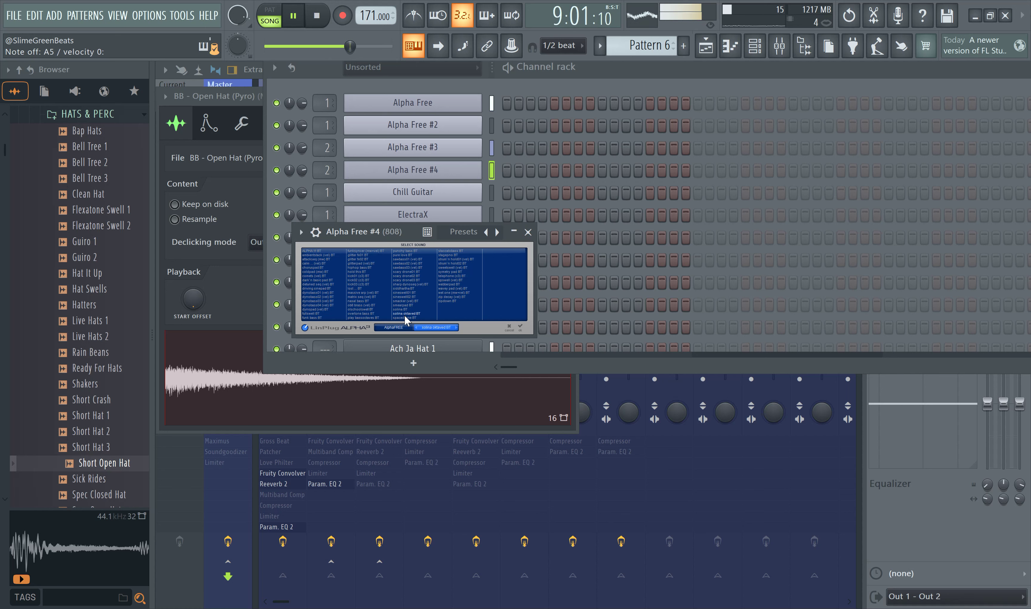
left_click(409, 272)
left_click(408, 272)
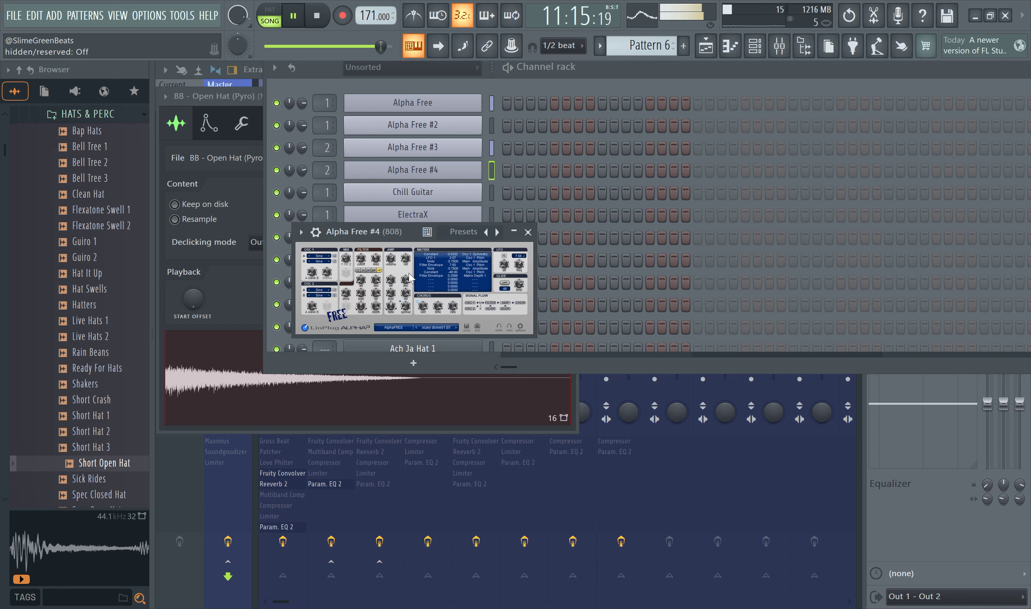
Step: Add a FLEX channel and try the Chill Guitar preset and a randomly chosen preset from the Essential Guitars pack
left_click(54, 15)
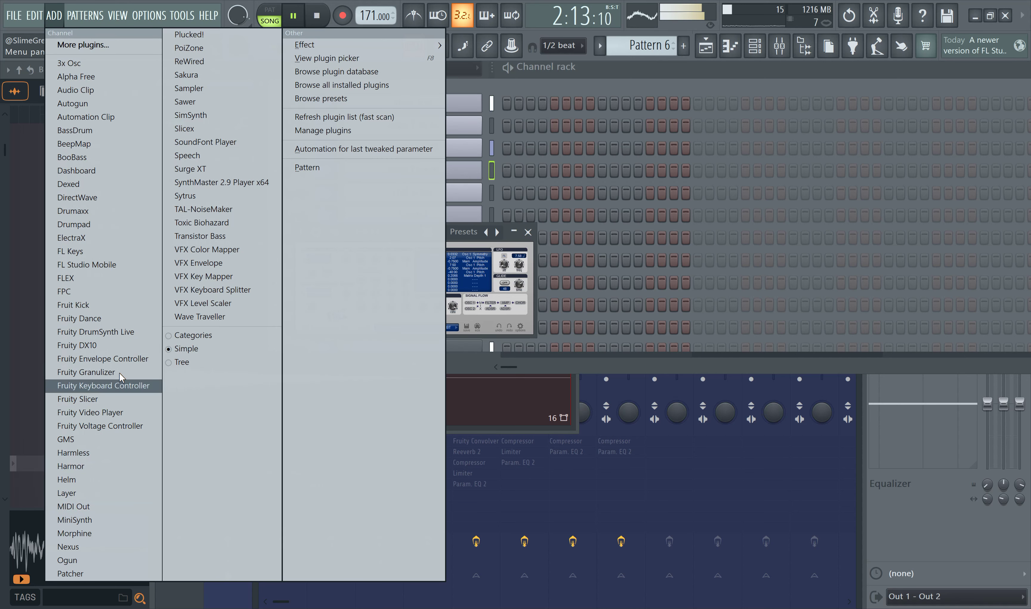
left_click(104, 278)
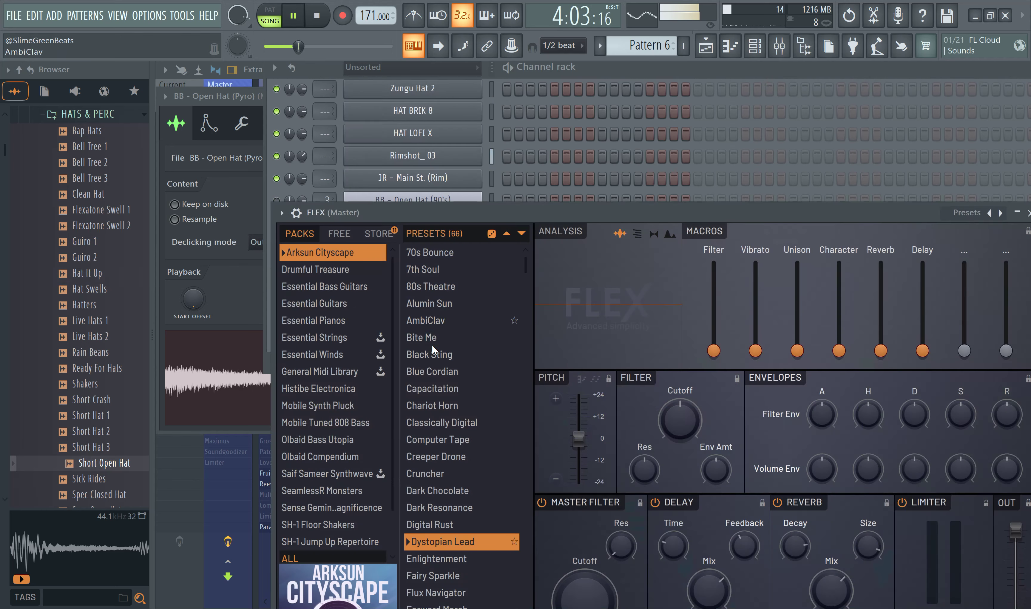
left_click(320, 303)
left_click(478, 388)
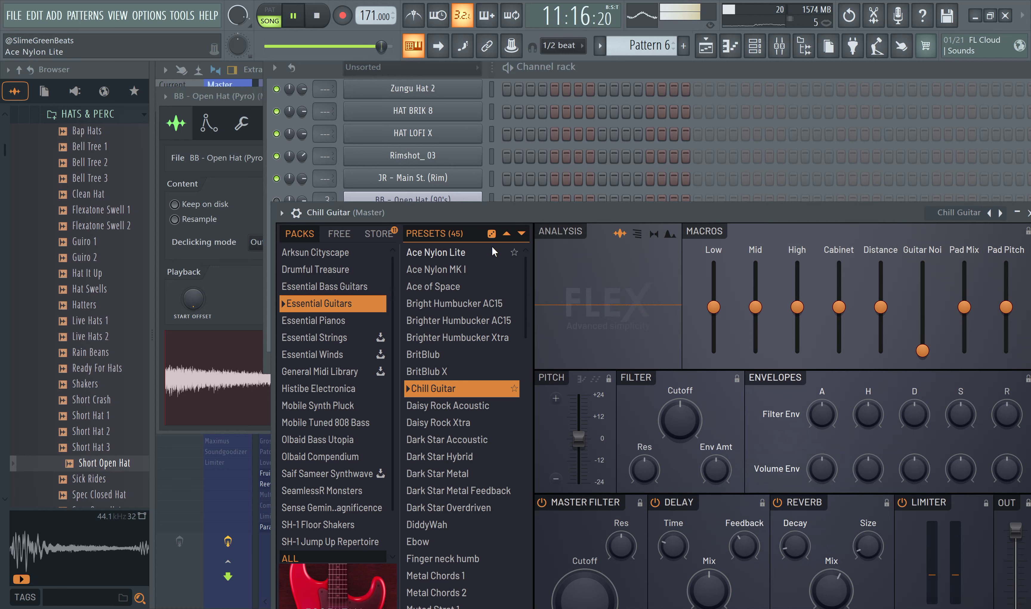
left_click(491, 234)
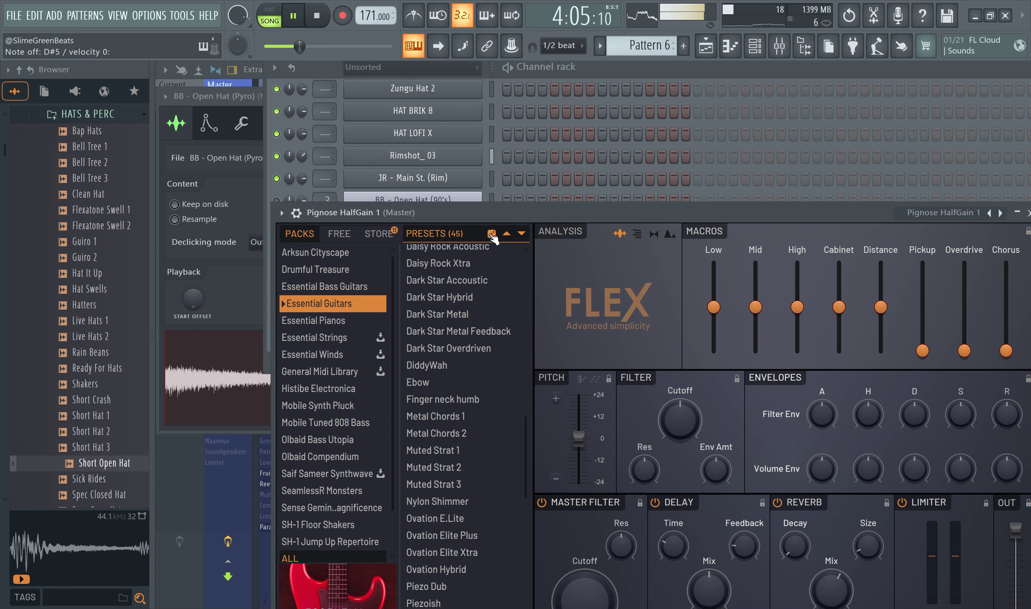
Step: Add an ElectraX channel and audition the PL - Hawaii, PL - Nice and SY - Synth patches of its Beef Plug bank
left_click(54, 16)
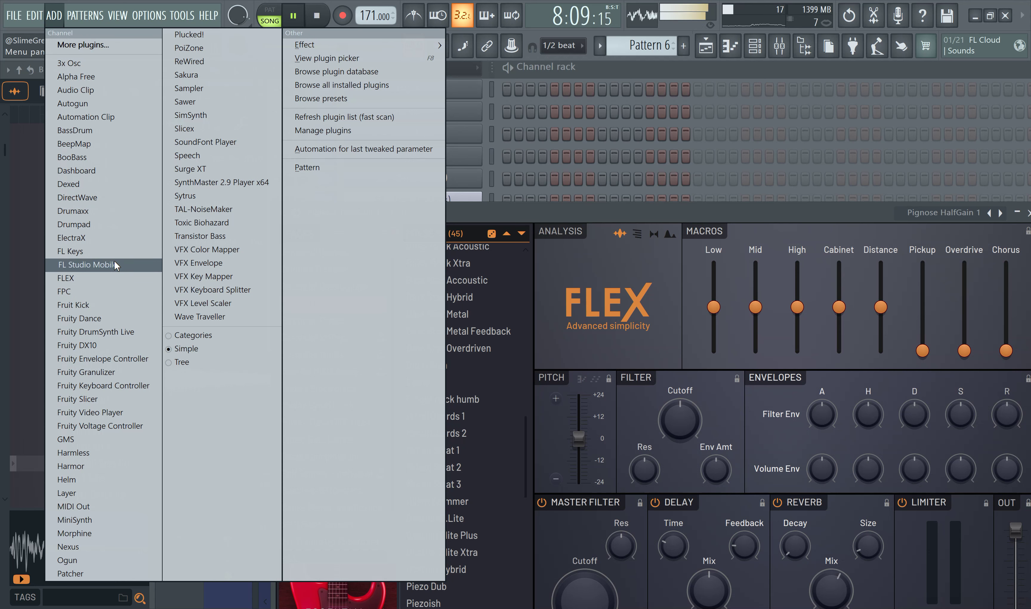
left_click(114, 237)
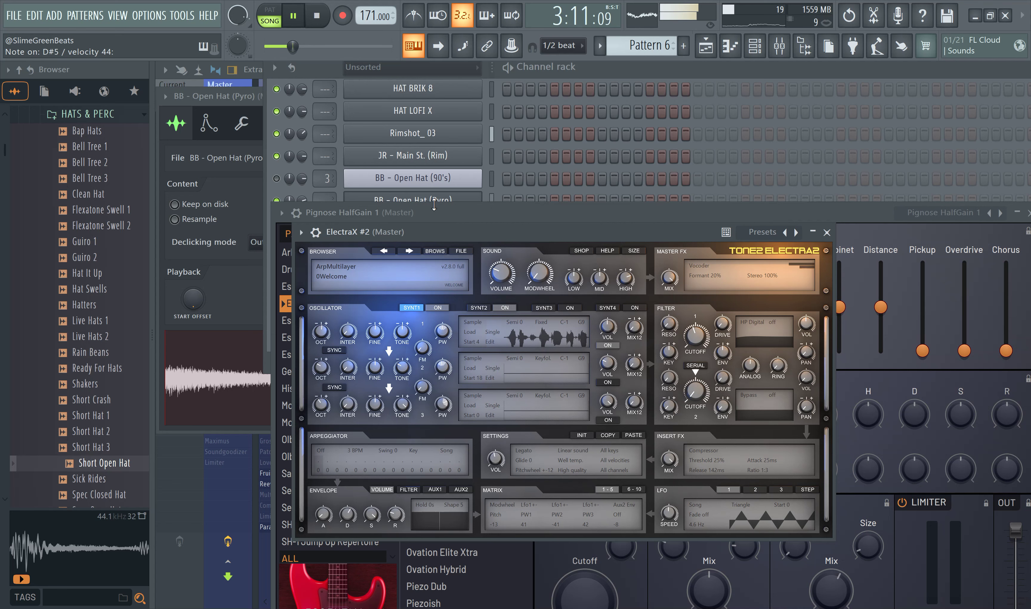
left_click(437, 251)
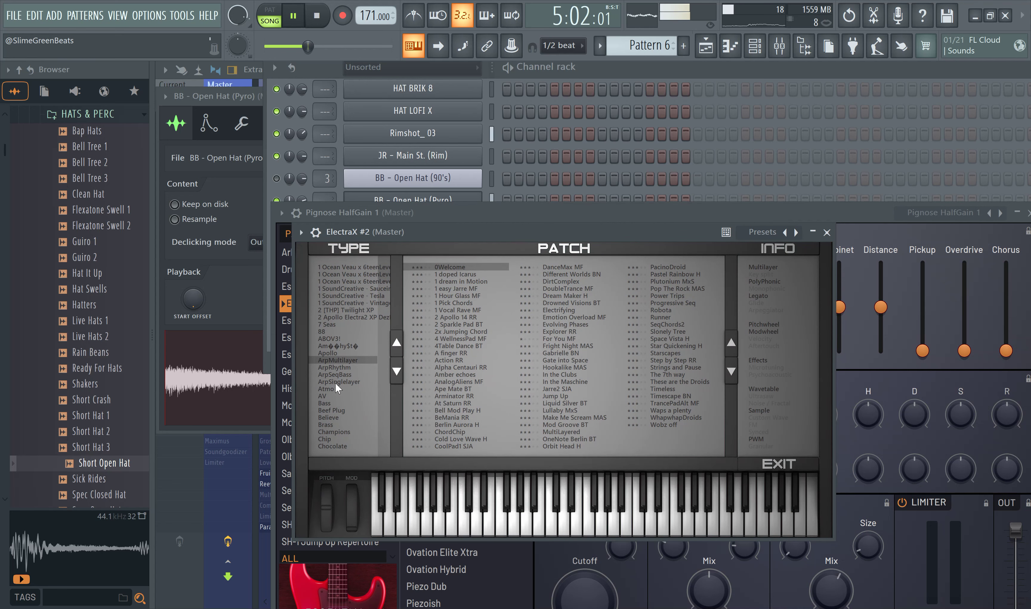
left_click(337, 402)
left_click(346, 408)
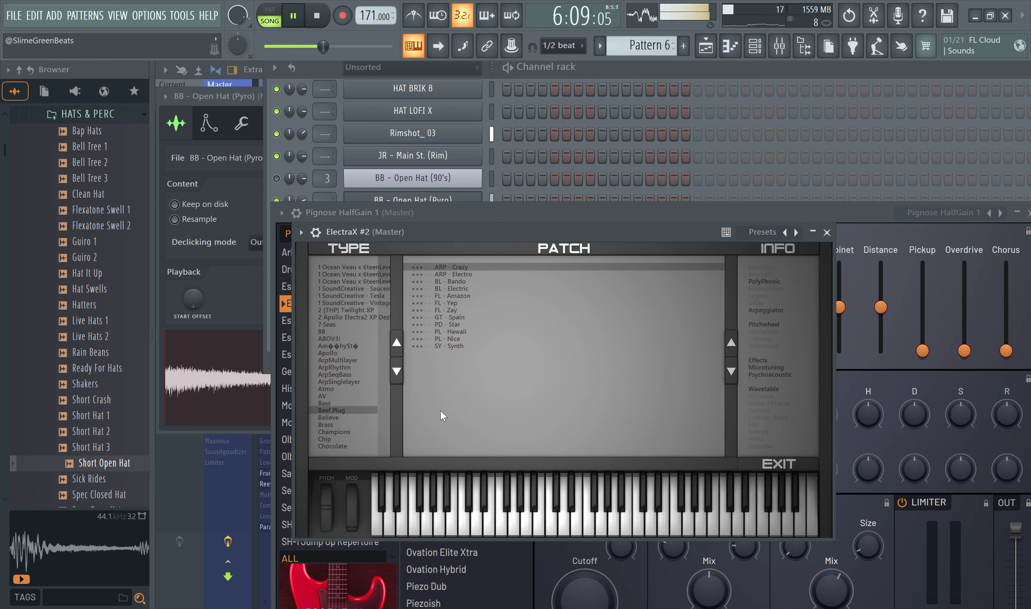
left_click(450, 328)
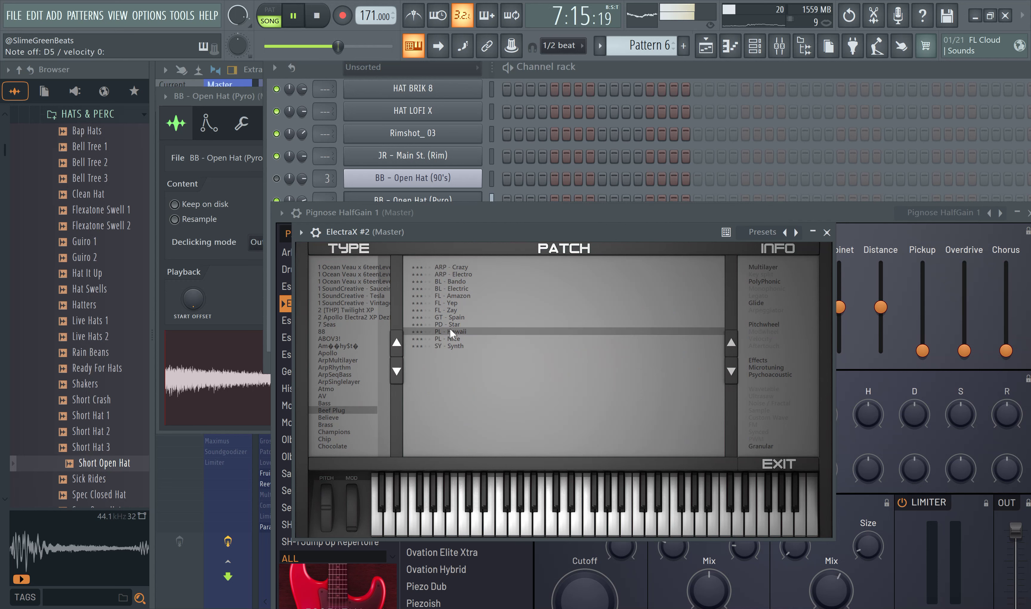
left_click(445, 339)
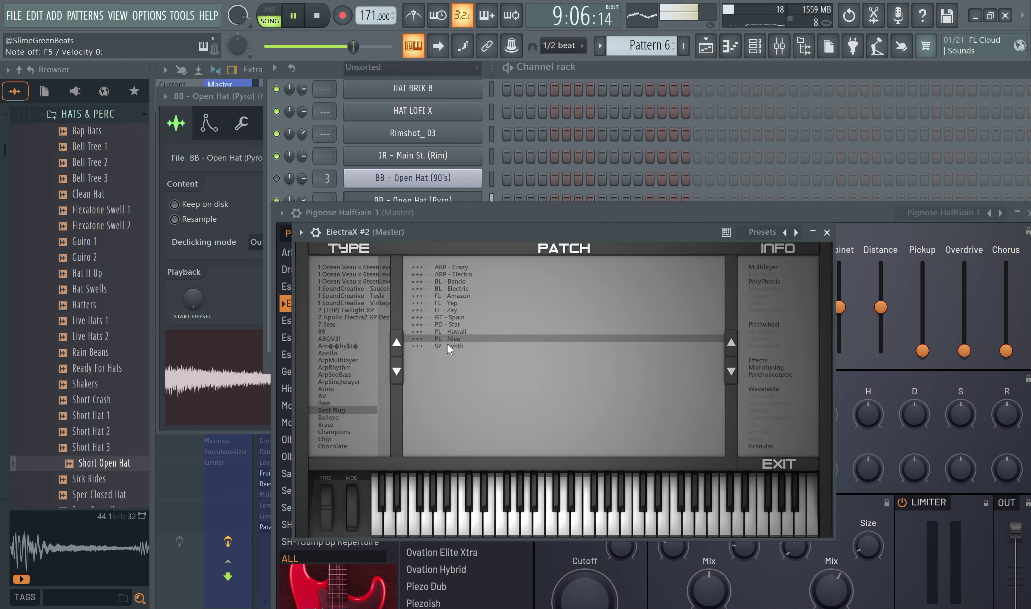
left_click(449, 347)
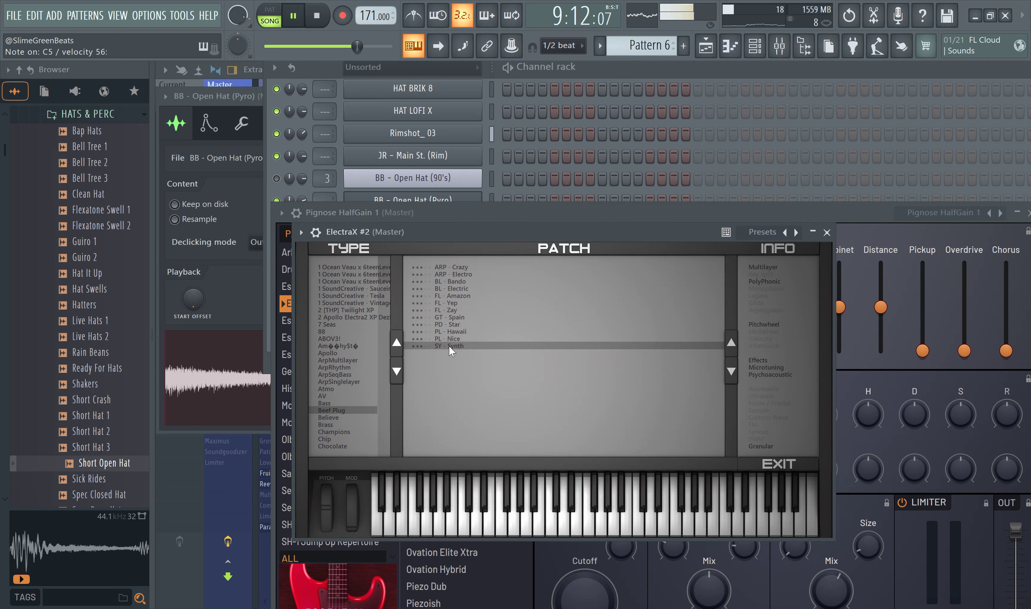
left_click(336, 424)
Step: Switch the Alpha Free #4 channel to the AlphaFREE 2 bank and try one of its mellow key sounds
left_click(568, 68)
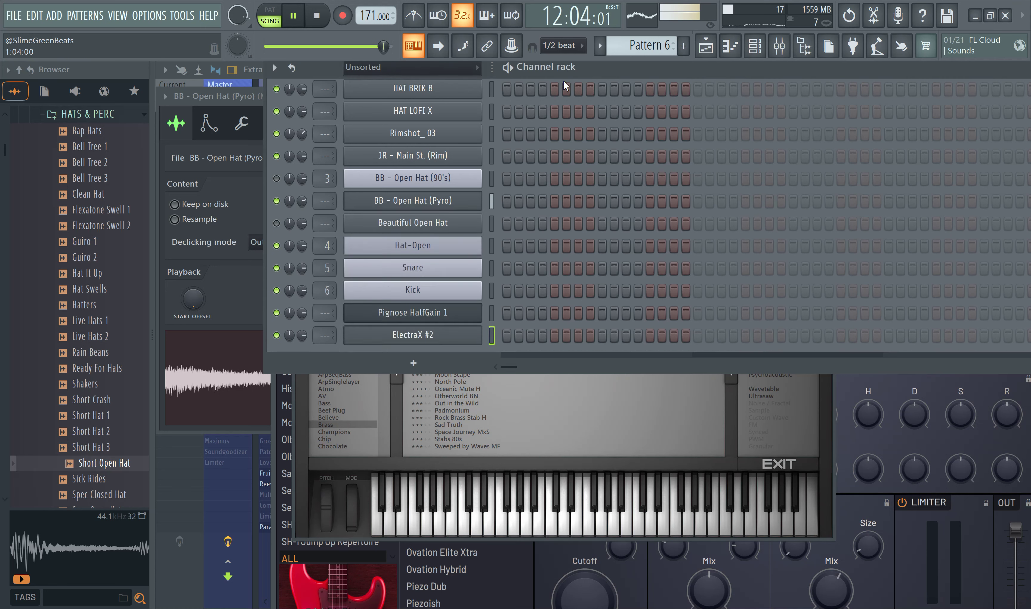
scroll(476, 188, "up", 5)
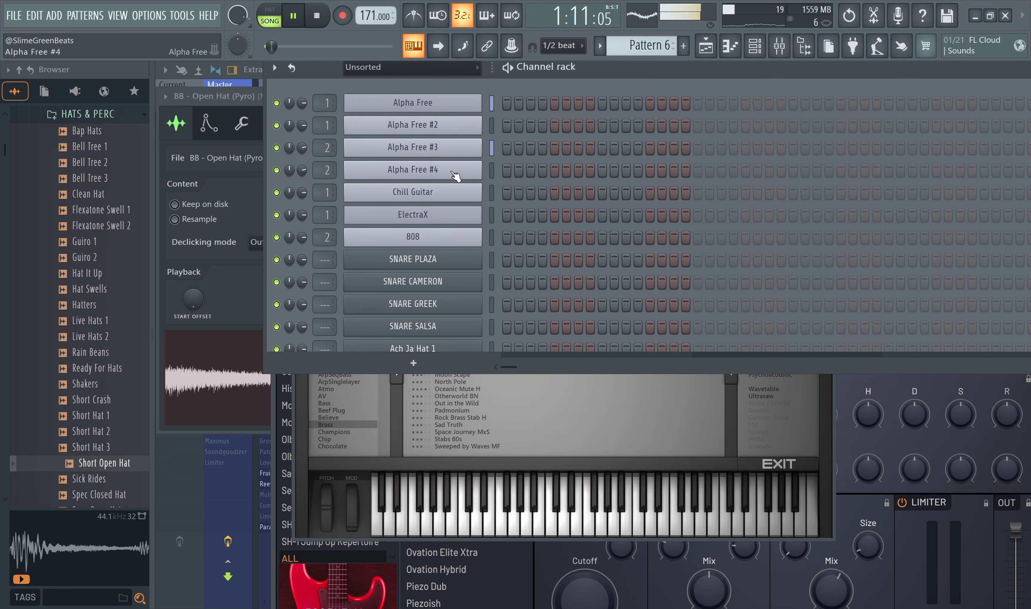
left_click(409, 171)
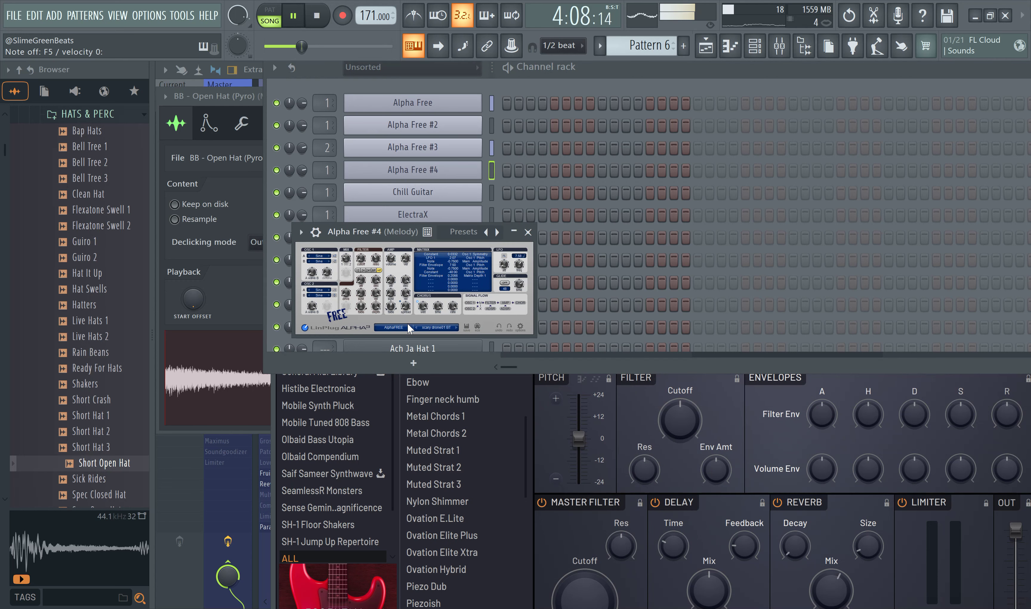
left_click(434, 327)
left_click(388, 327)
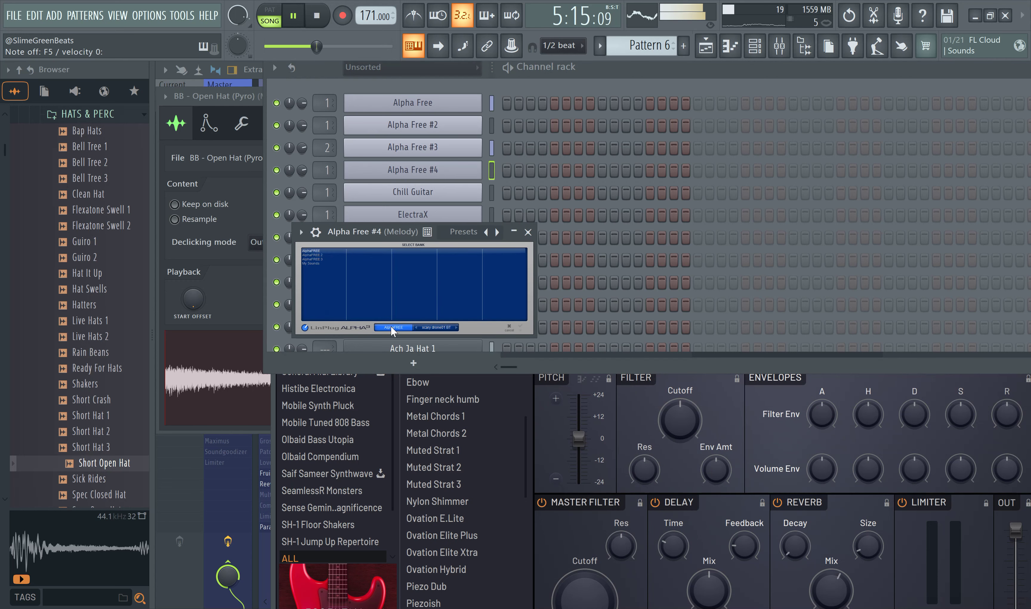
left_click(315, 255)
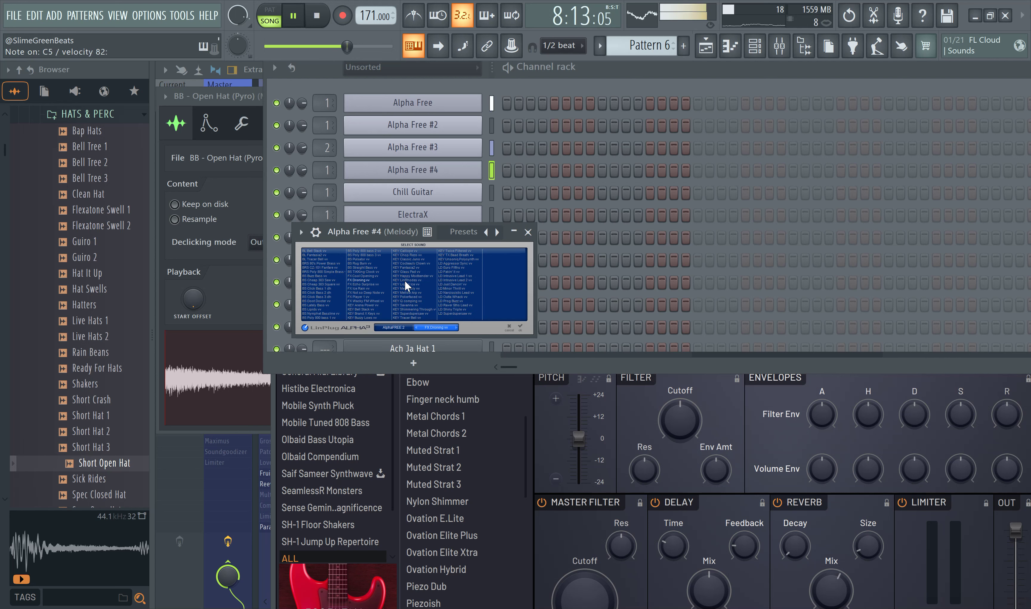
left_click(413, 293)
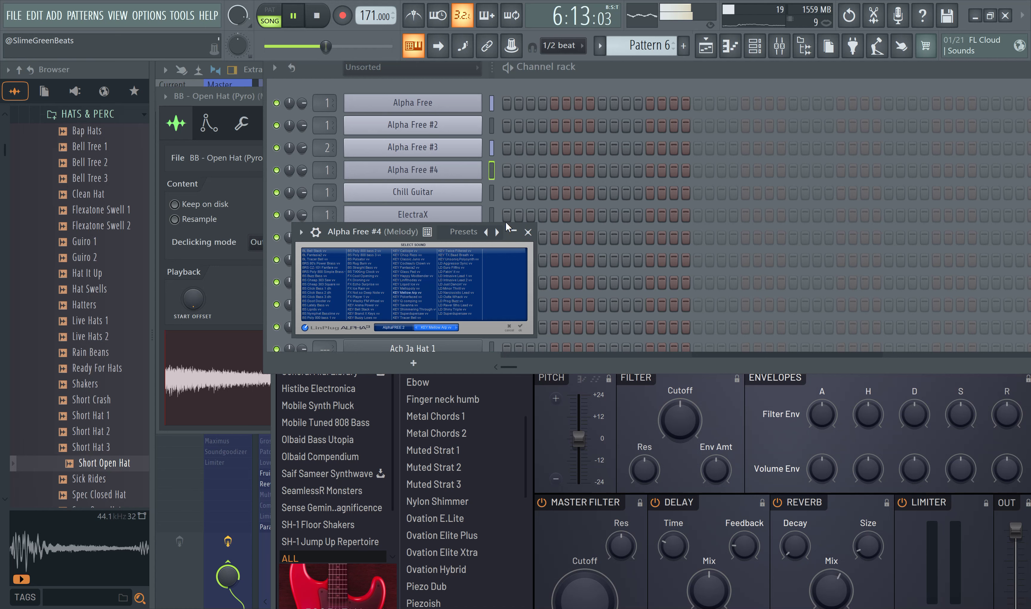
Step: Audition lead and effect sounds on Alpha Free #4, including LD Outta Whack and FX Wacky FM Wheel
left_click(451, 309)
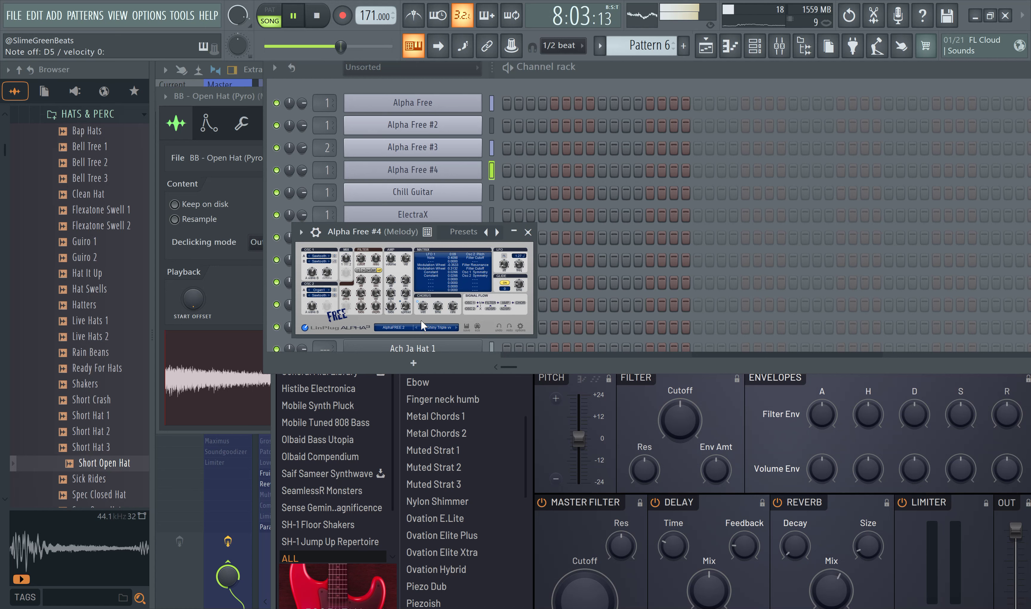
double_click(447, 297)
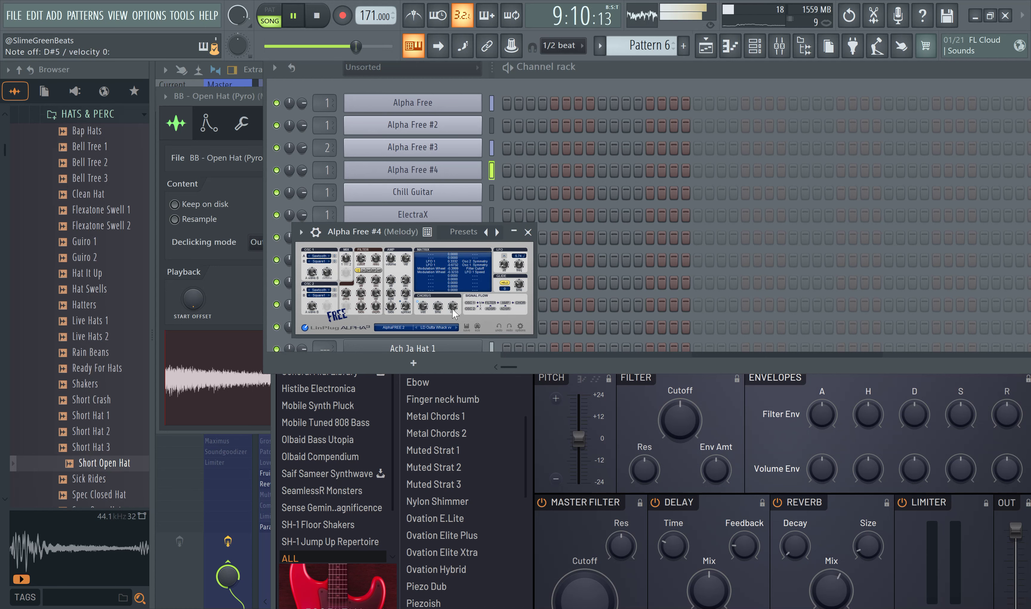
left_click(438, 328)
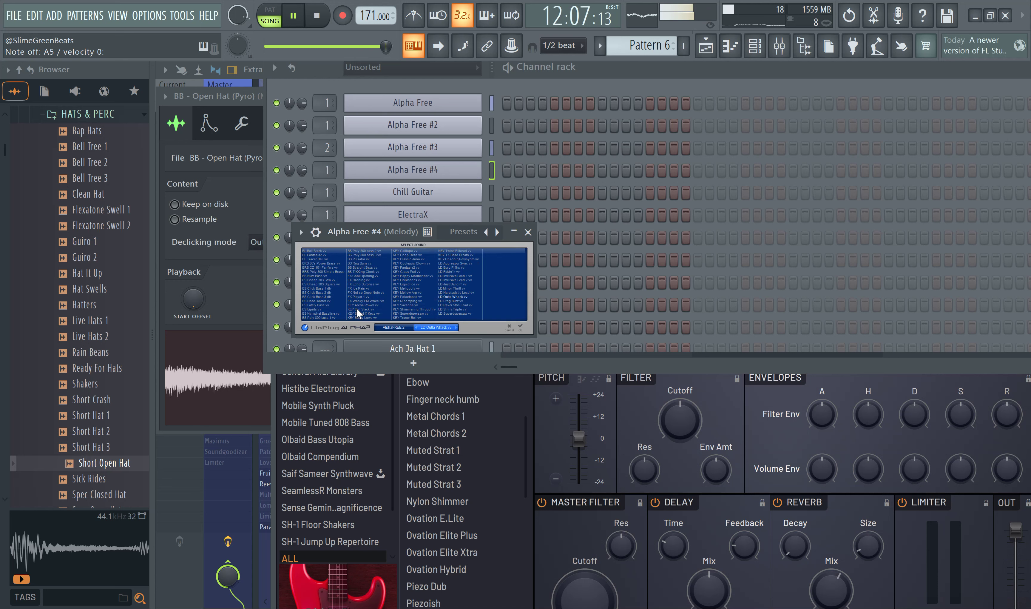
double_click(372, 300)
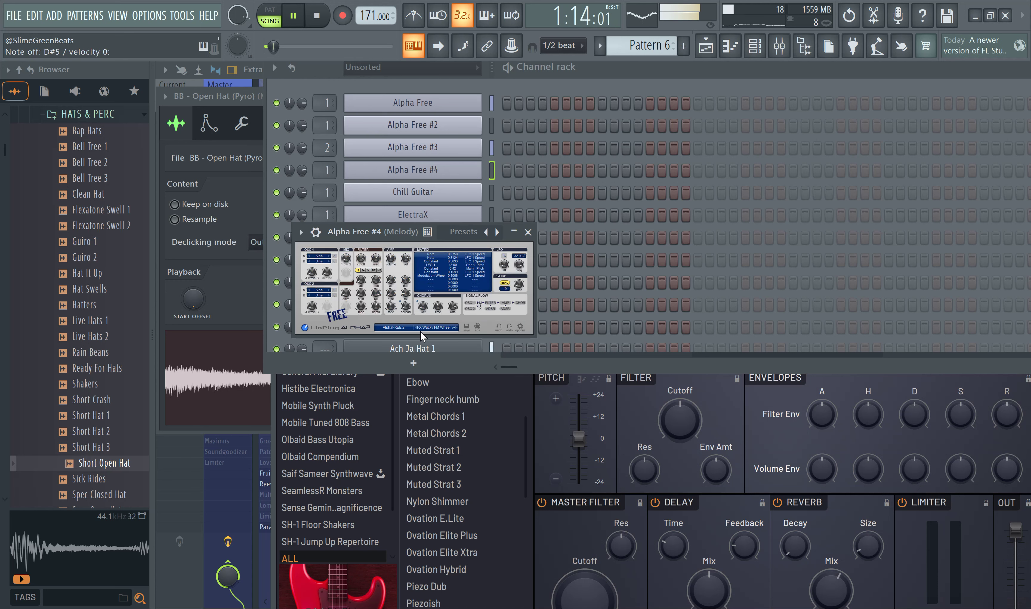
Step: Compare KEY sounds such as Brand X Keys and Calliope on Alpha Free #4, and load LD Darn Filta
left_click(446, 327)
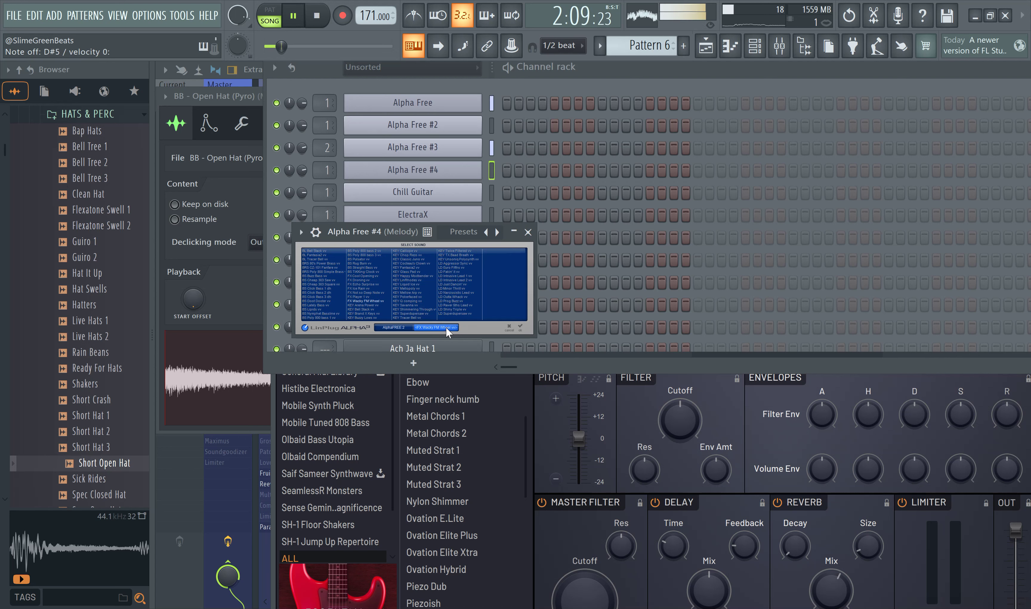
left_click(368, 305)
left_click(367, 309)
left_click(367, 311)
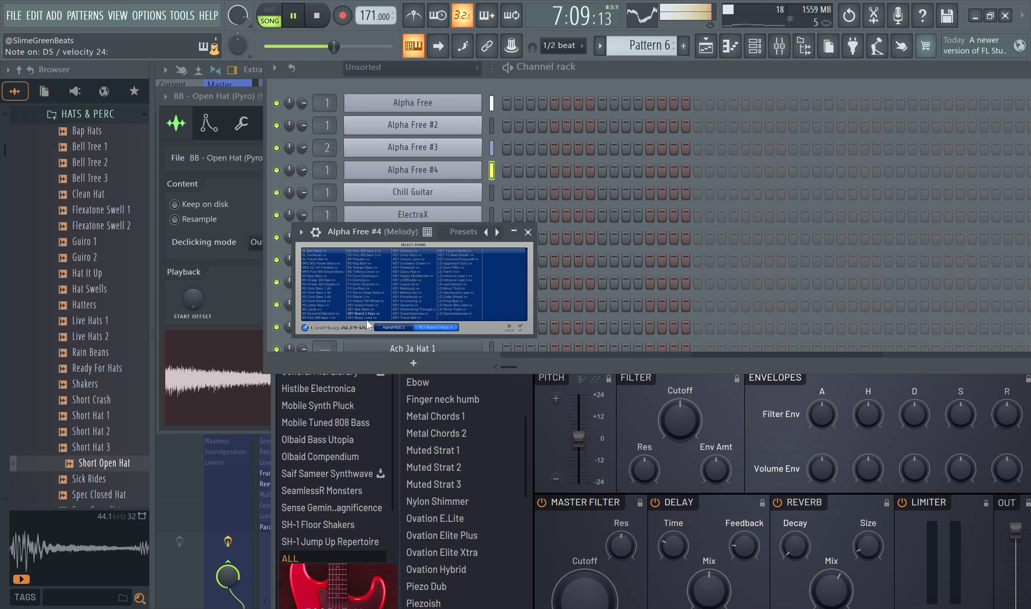
left_click(368, 318)
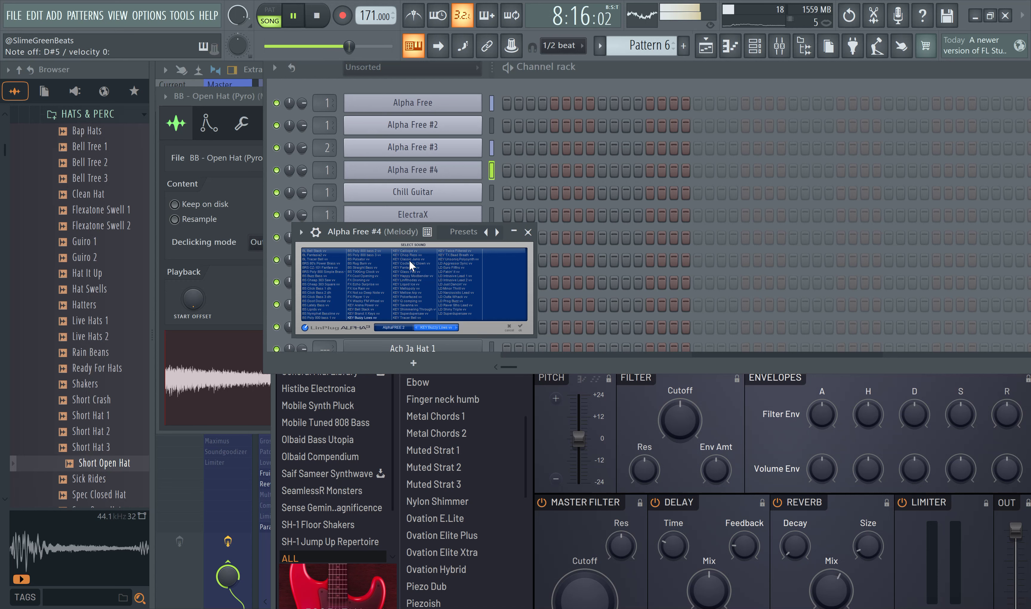
left_click(411, 250)
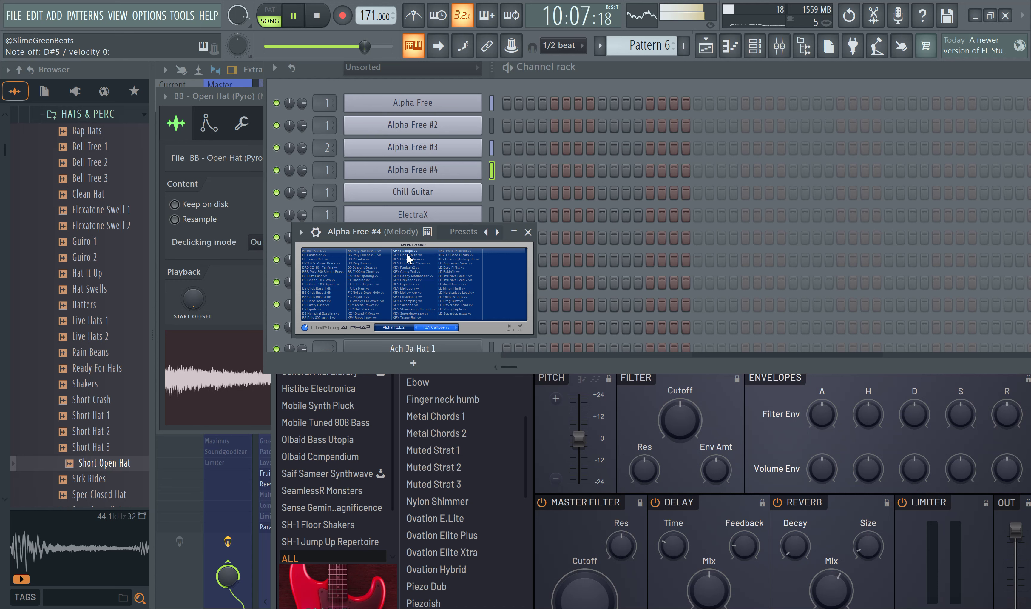
left_click(406, 255)
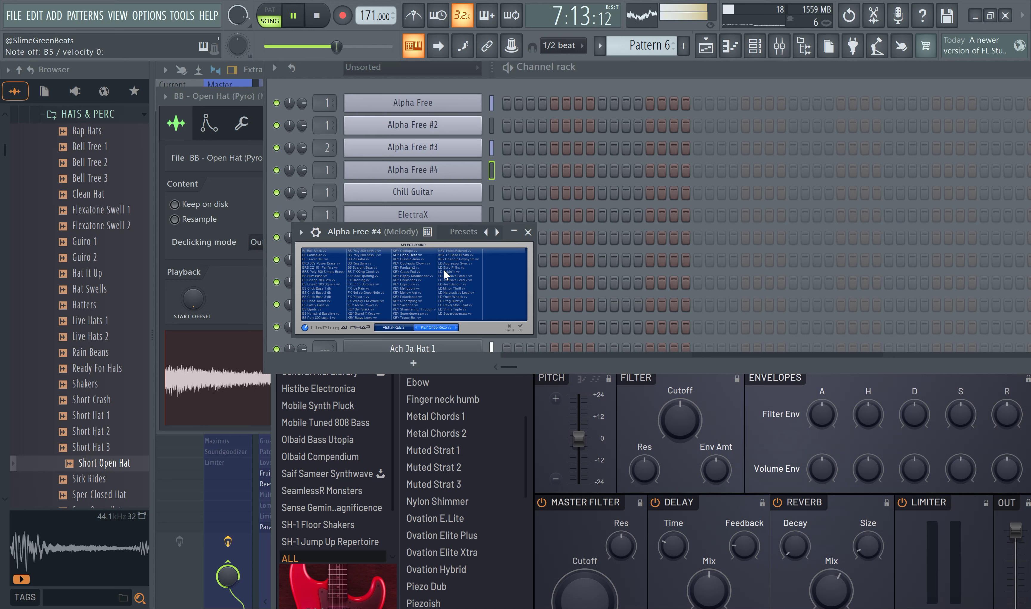
left_click(450, 266)
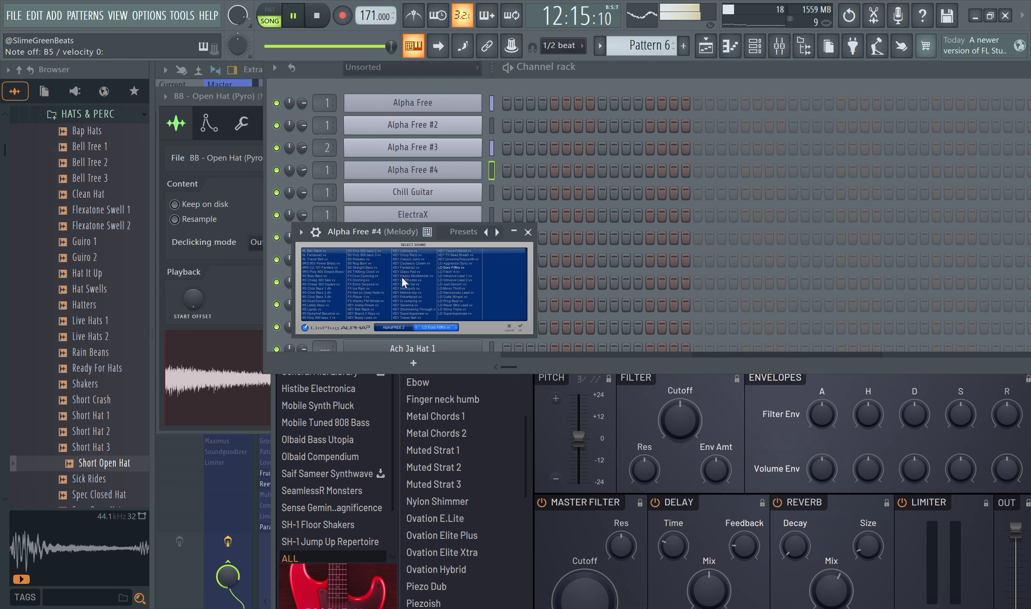
Step: Record a 12-bar Alpha Free #4 melody over the song into the new Pattern 7 and check it in the playlist
left_click(703, 43)
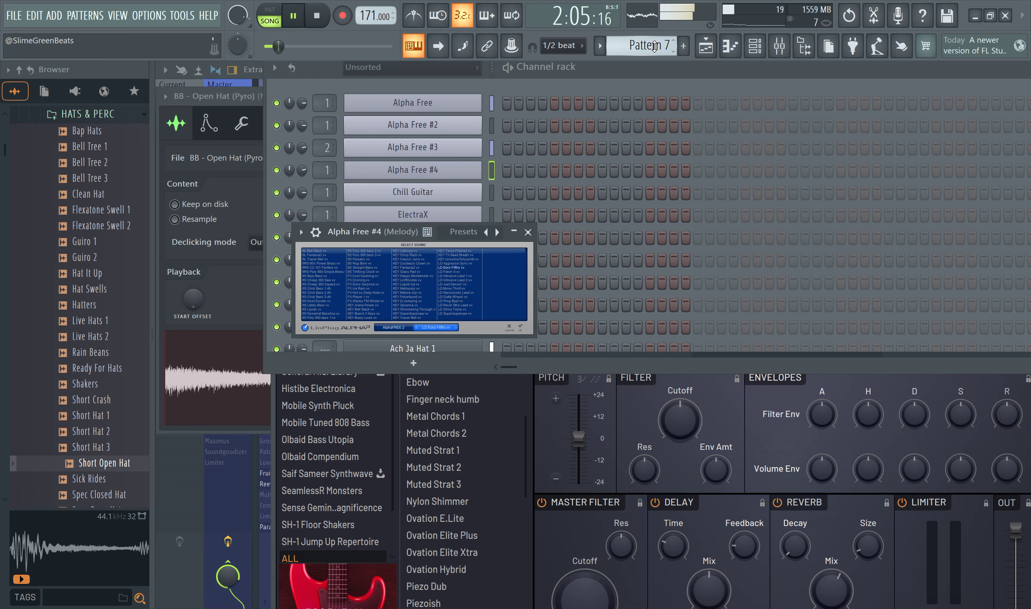
key("space")
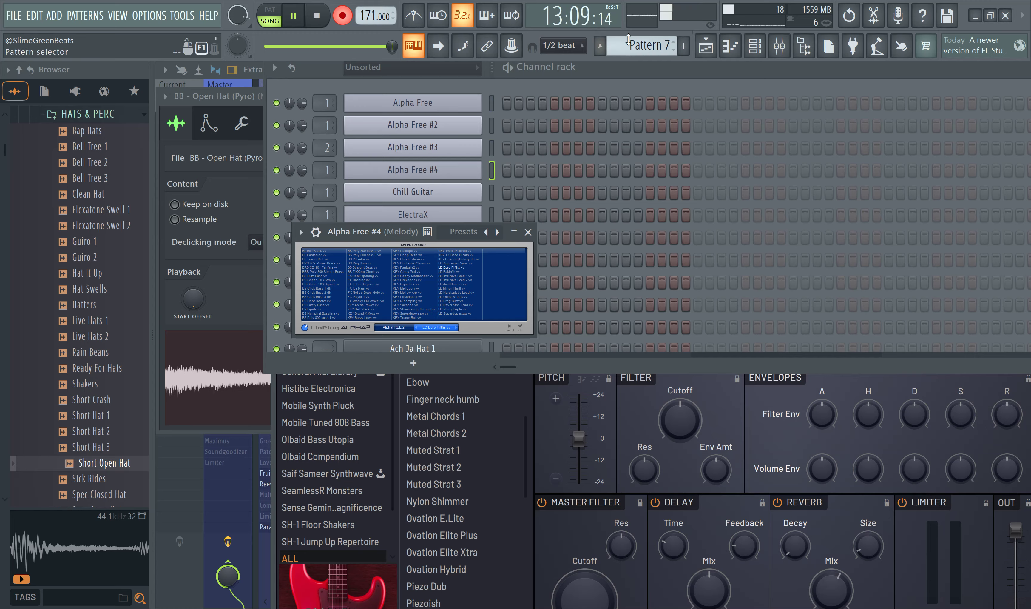
left_click(706, 45)
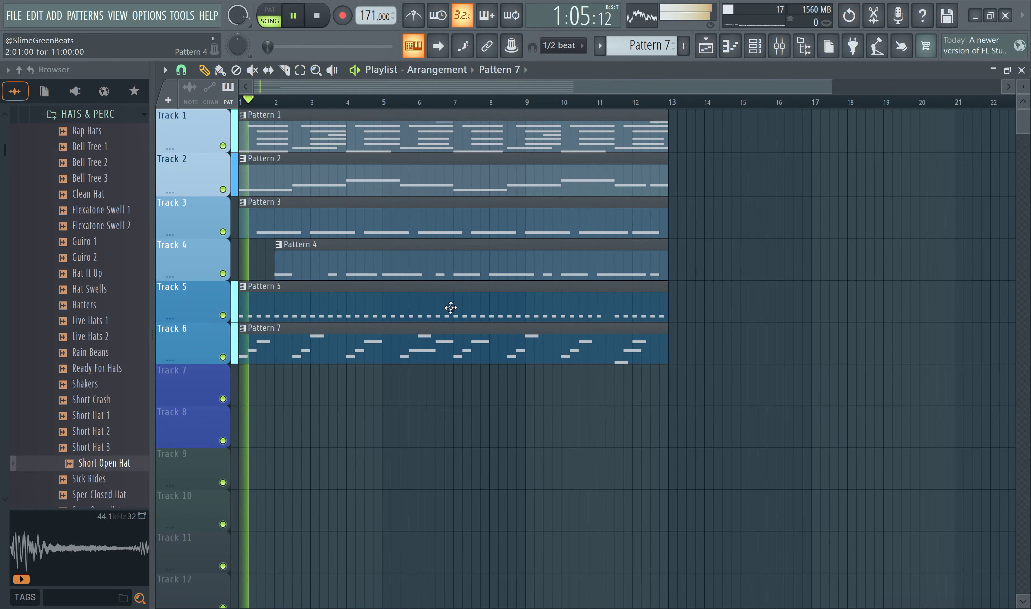
Step: Route the Alpha Free #4 channel to mixer track 7
left_click(777, 48)
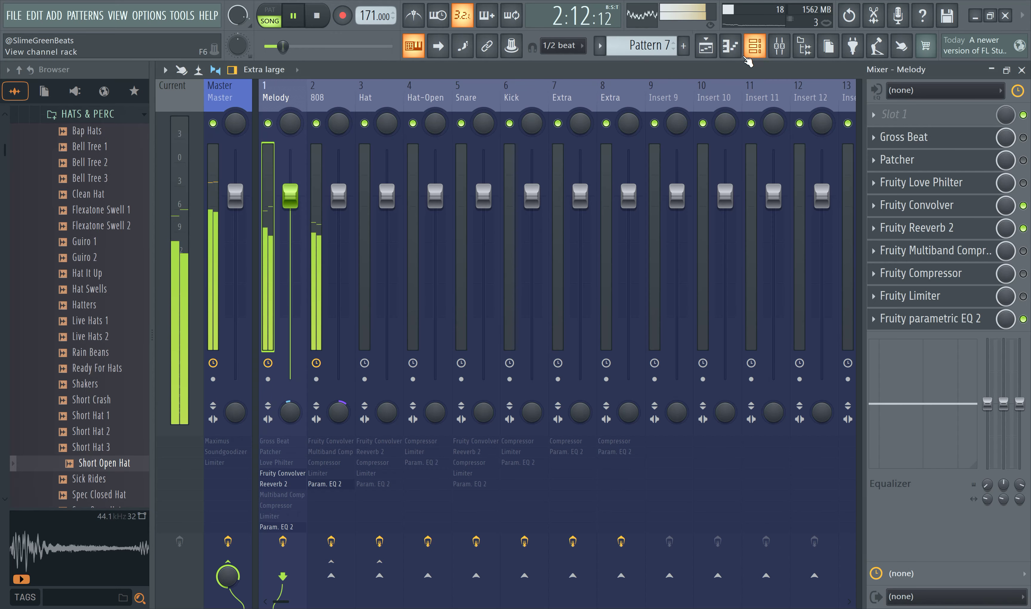
left_click(754, 45)
scroll(326, 167, "up", 4)
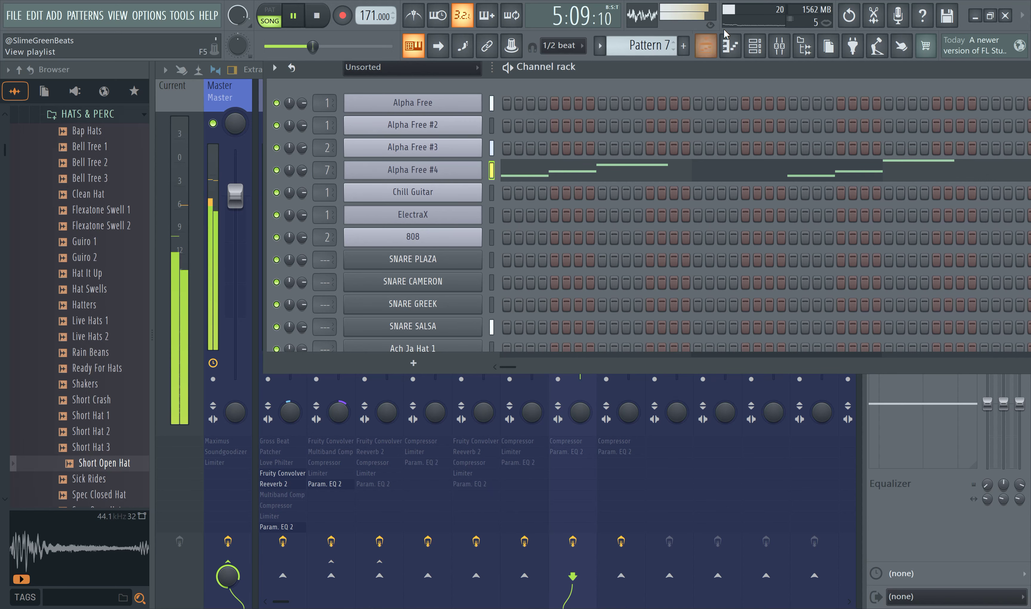
Step: Insert Fruity Love Philter in the first effect slot of the Extra mixer track 7
left_click(779, 45)
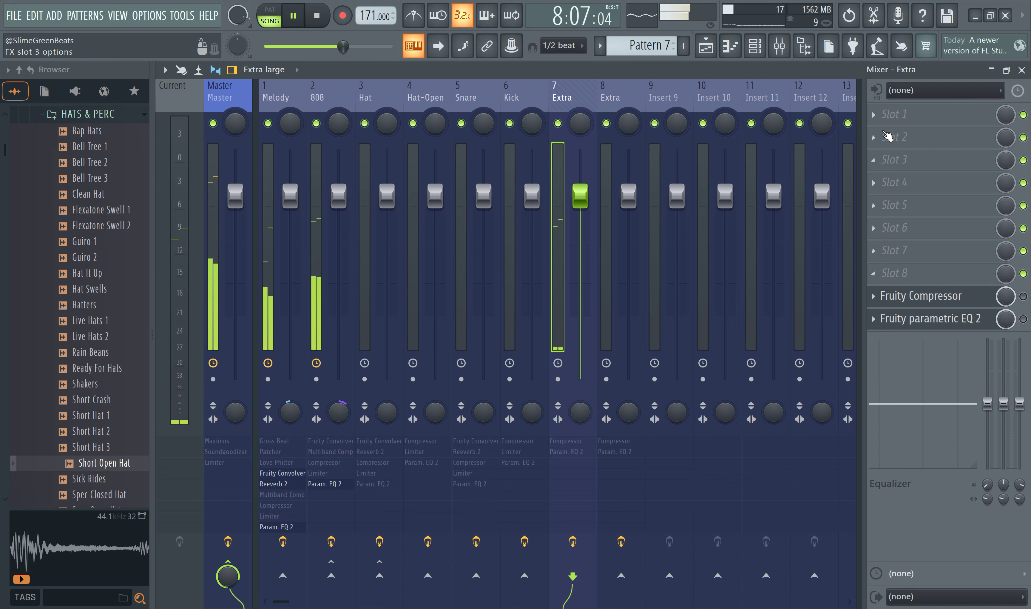
left_click(894, 115)
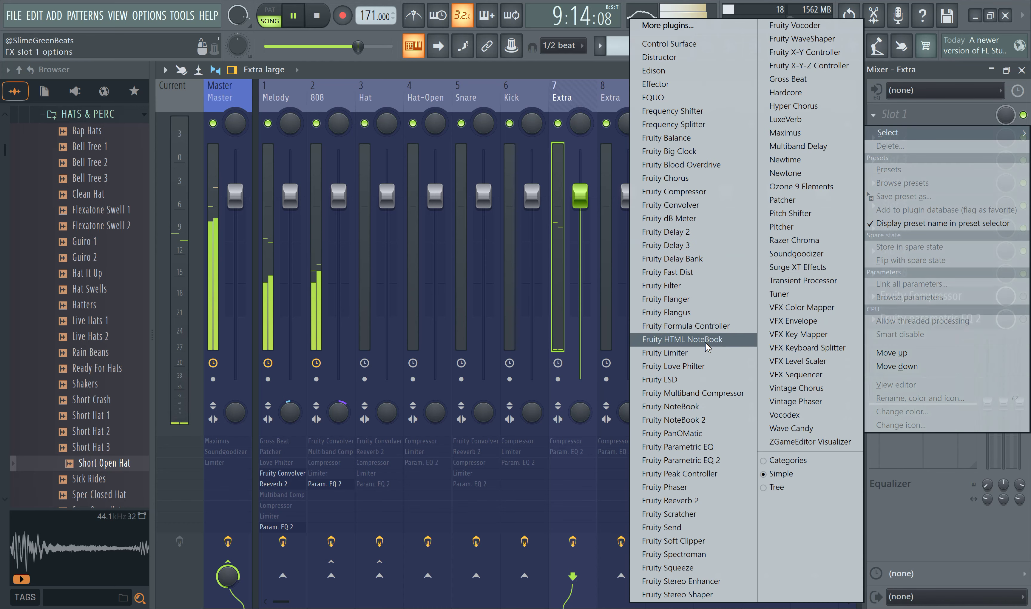
left_click(689, 366)
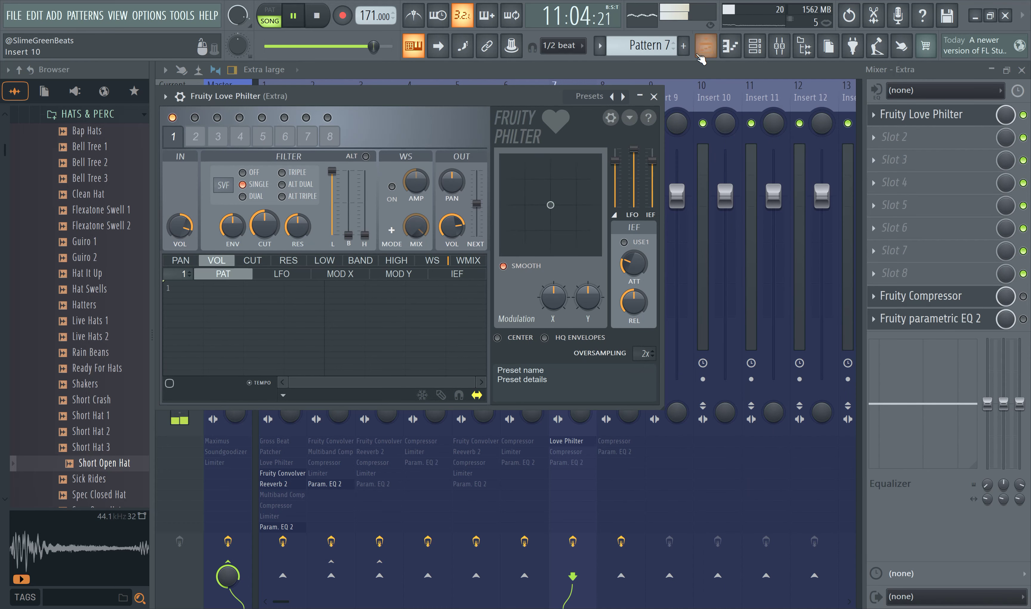
Step: In Pattern 7's piano roll, shorten the long F#5 note before bar 6 so it ends where the B5 note starts
left_click(750, 58)
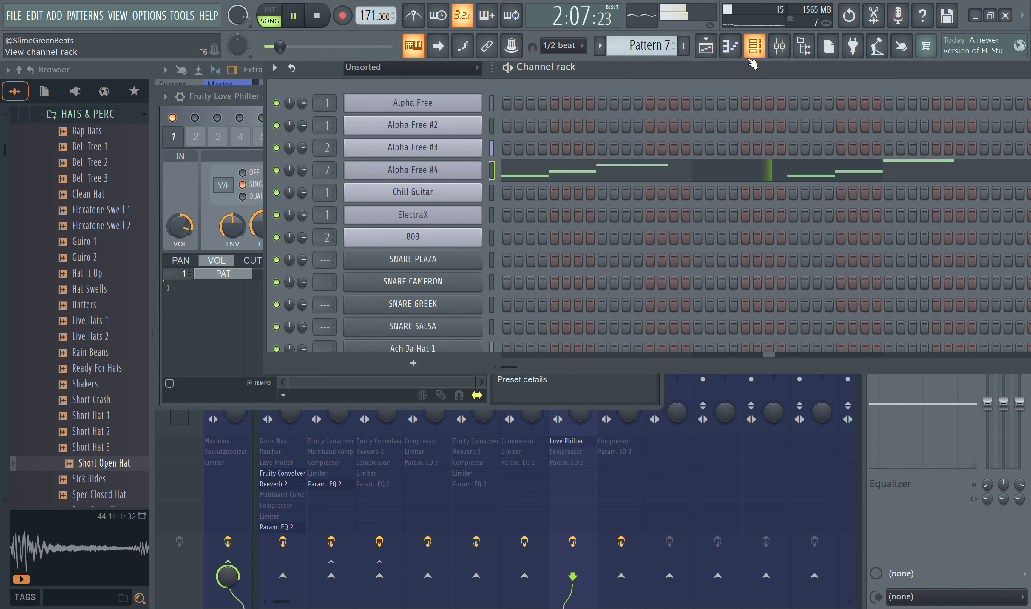
left_click(706, 47)
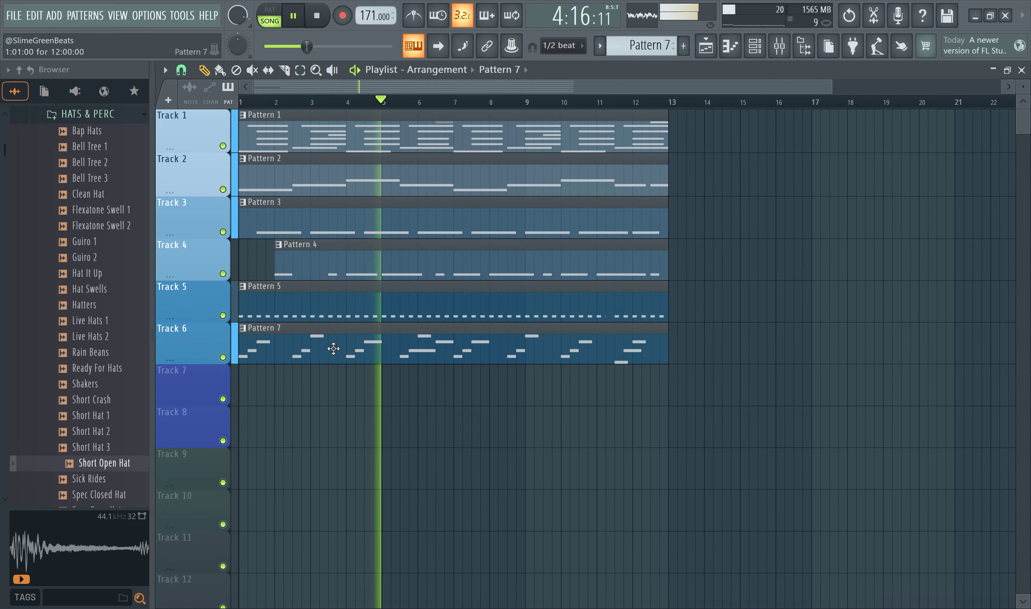
double_click(335, 349)
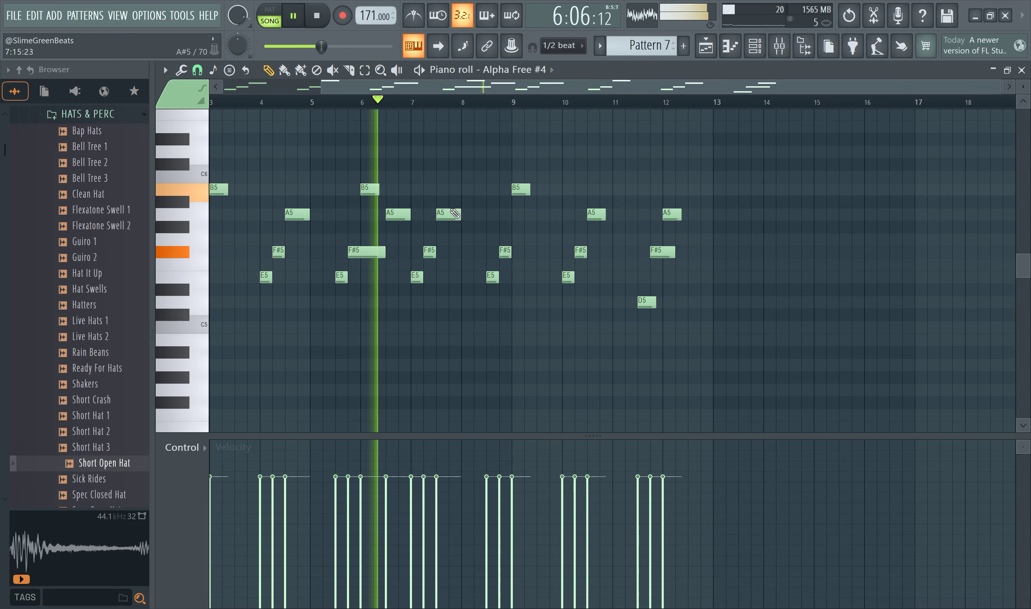
left_click_drag(376, 252, 360, 252)
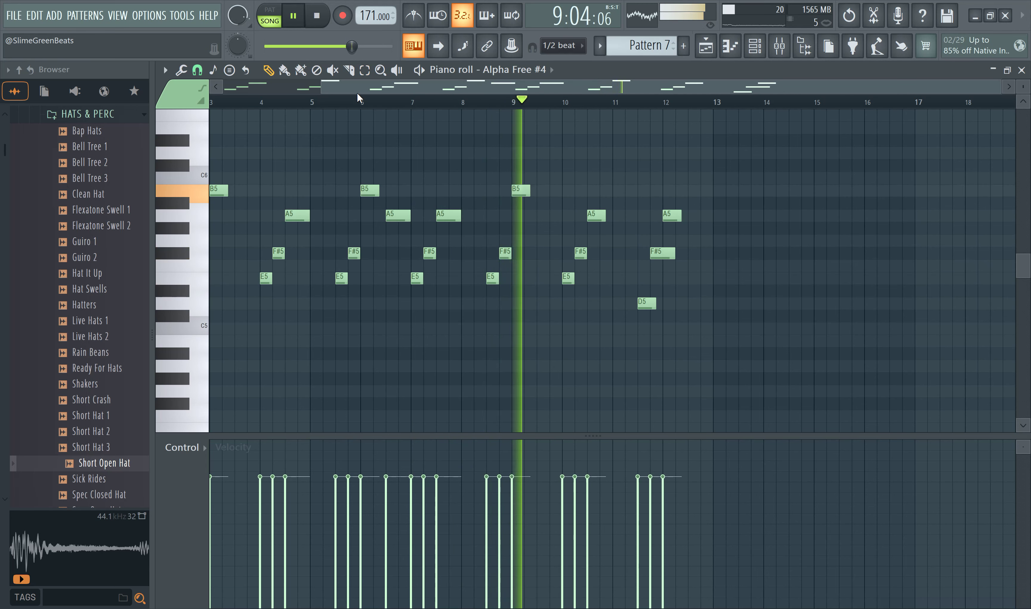
Step: In Pattern 7's piano roll, delete the A5 note in bar 6 and shorten the D5 and F#5 notes in bar 11 to four steps
left_click_drag(358, 89, 258, 88)
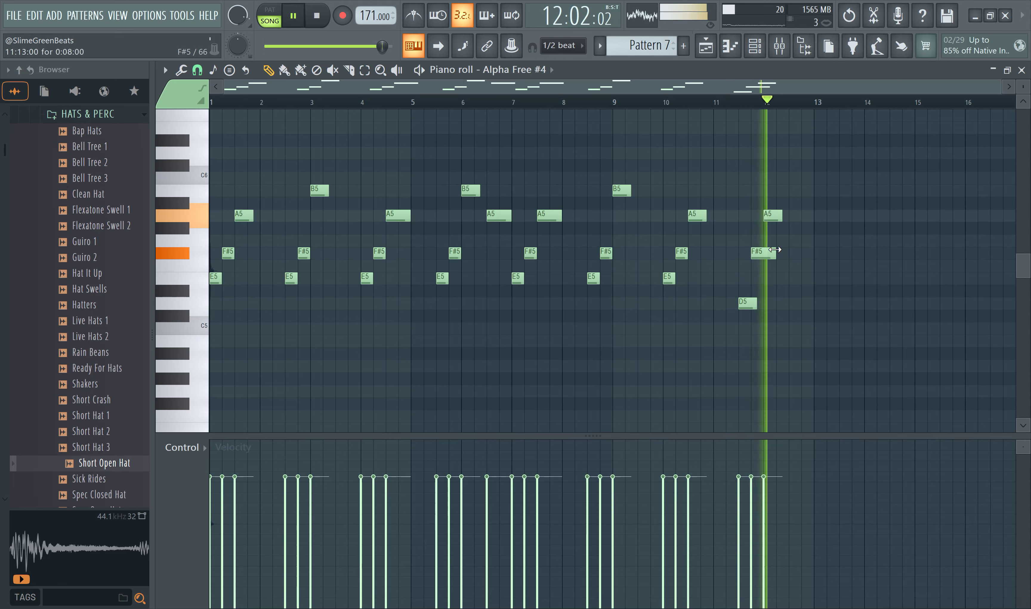
mouse_move(775, 252)
left_mouse_down()
mouse_move(757, 252)
mouse_move(769, 252)
left_mouse_up()
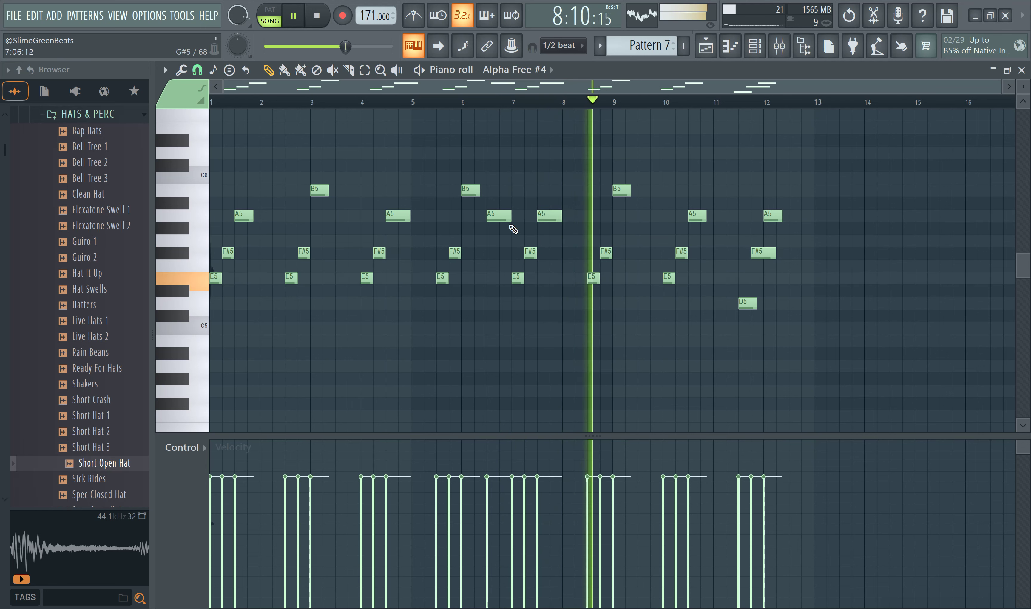
right_click(493, 216)
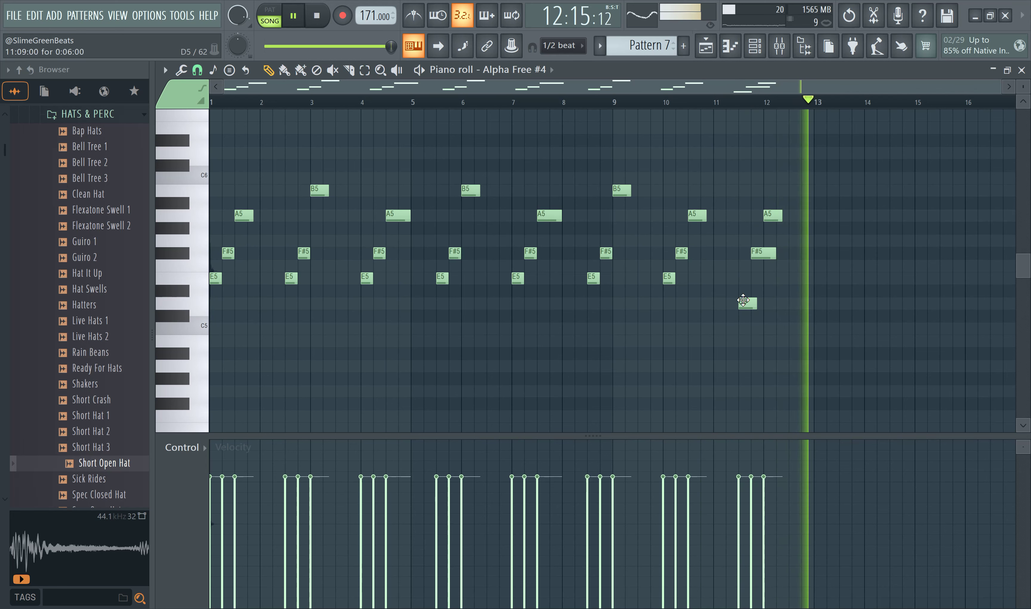
left_click_drag(774, 253, 764, 253)
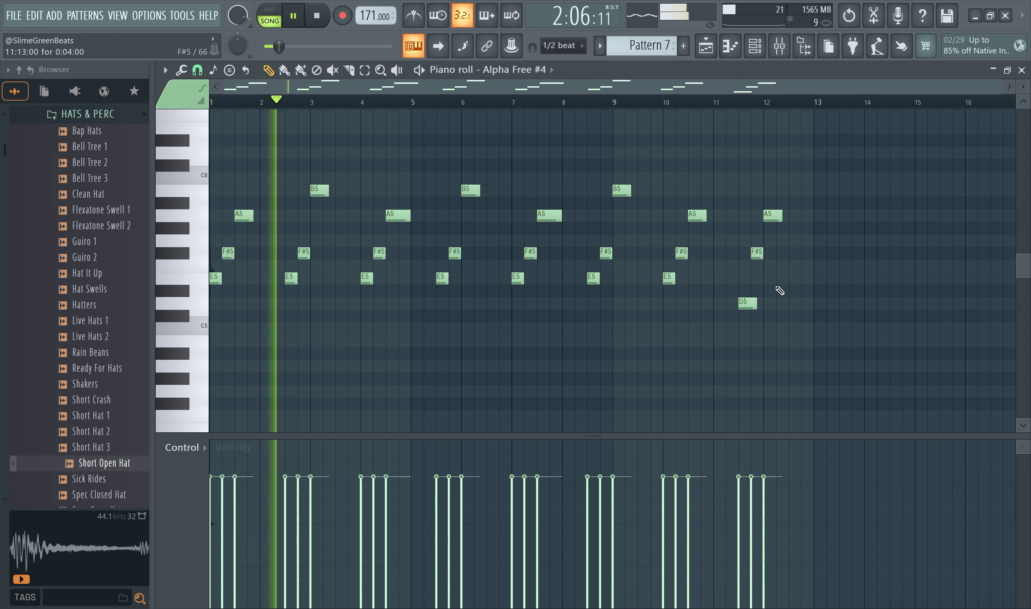
left_click_drag(757, 303, 746, 303)
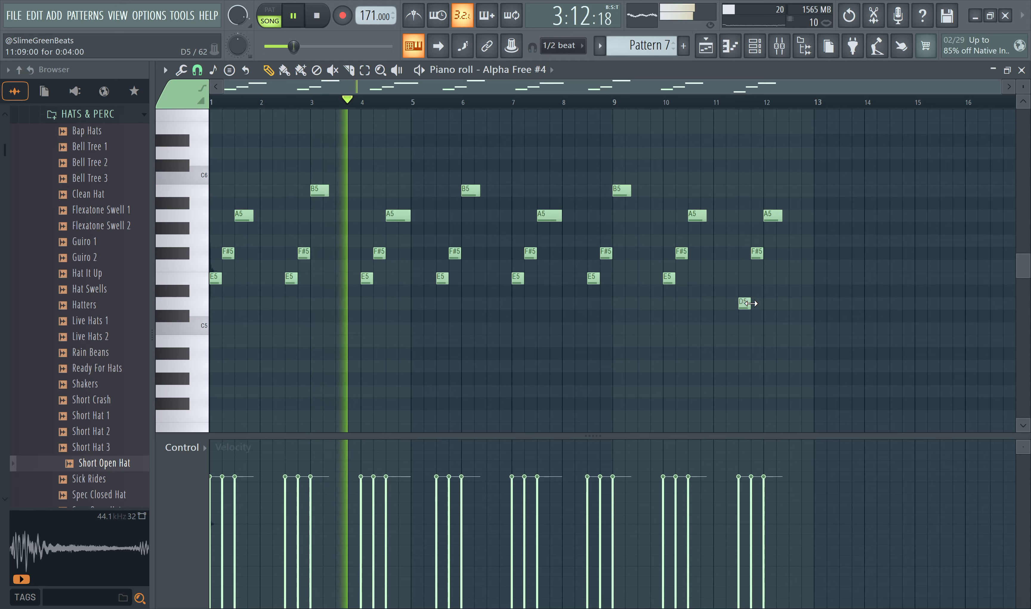
left_click(489, 228)
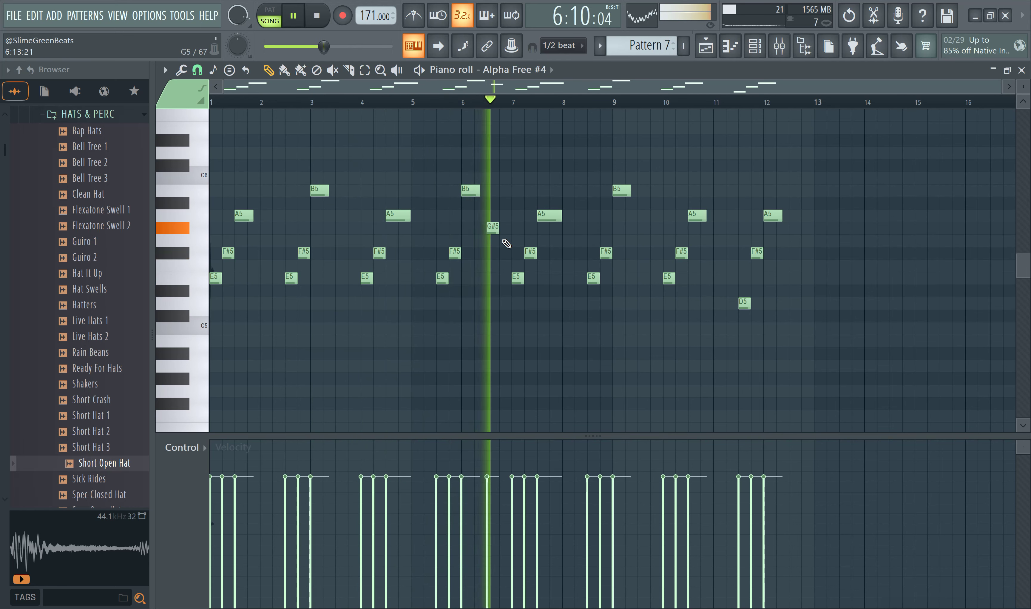
left_click_drag(494, 230, 491, 237)
left_click(456, 104)
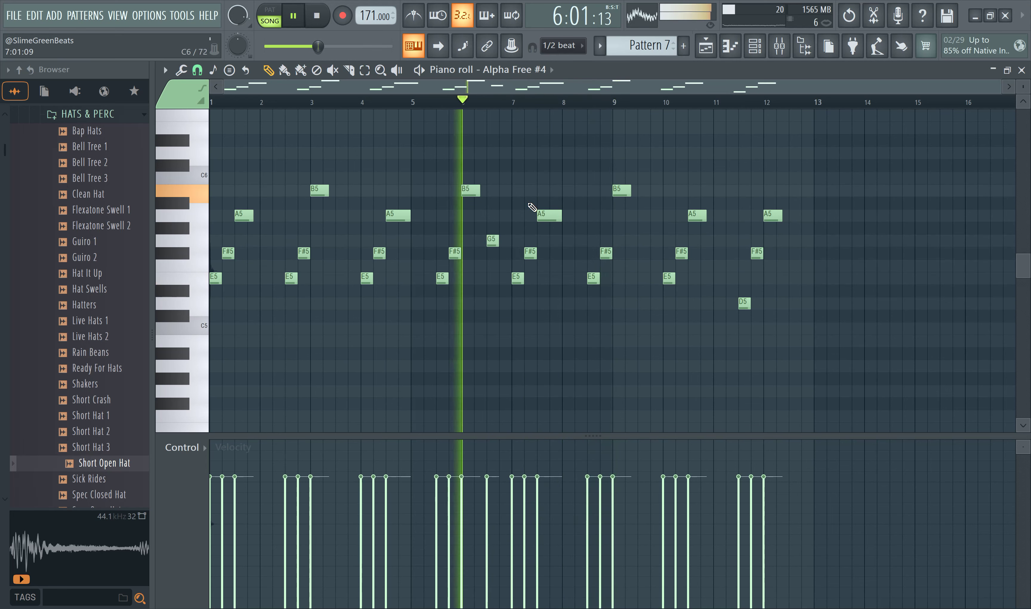
right_click(493, 240)
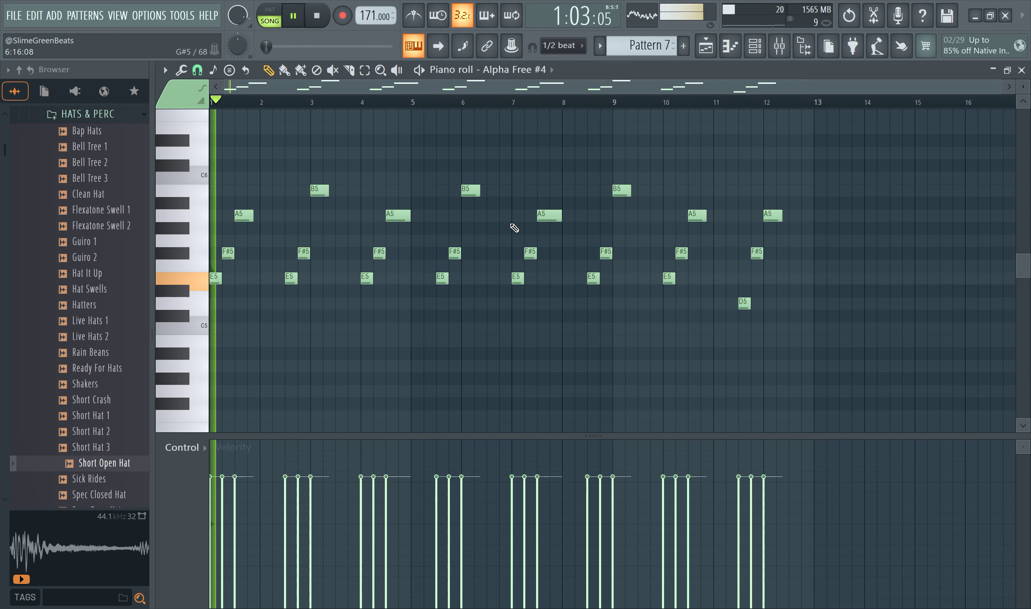
Step: Slightly randomize the velocity of all notes in Pattern 7, with no pan randomization
key("ctrl+a")
key("alt+r")
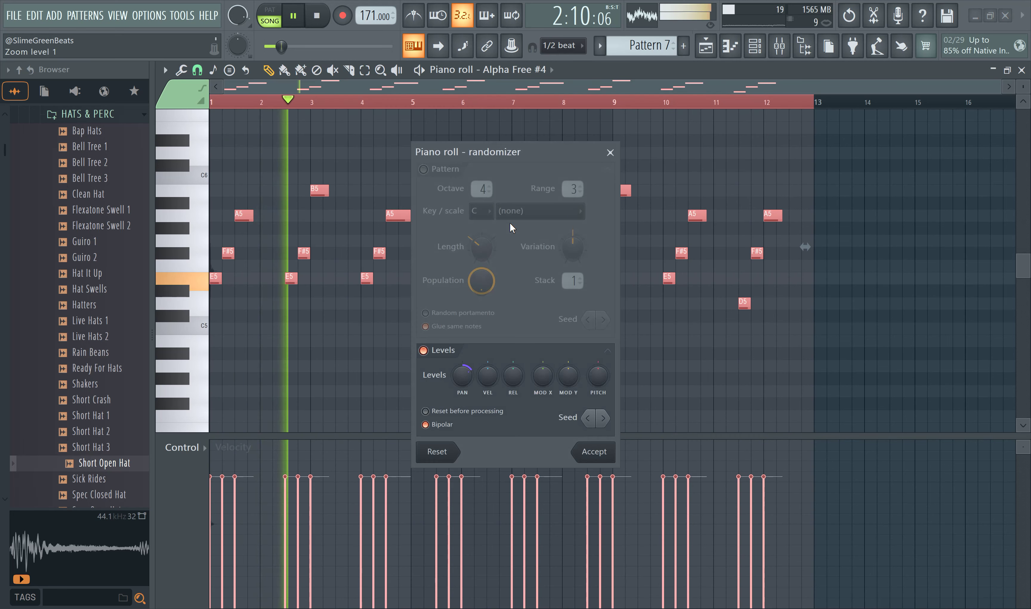
left_click_drag(465, 378, 490, 374)
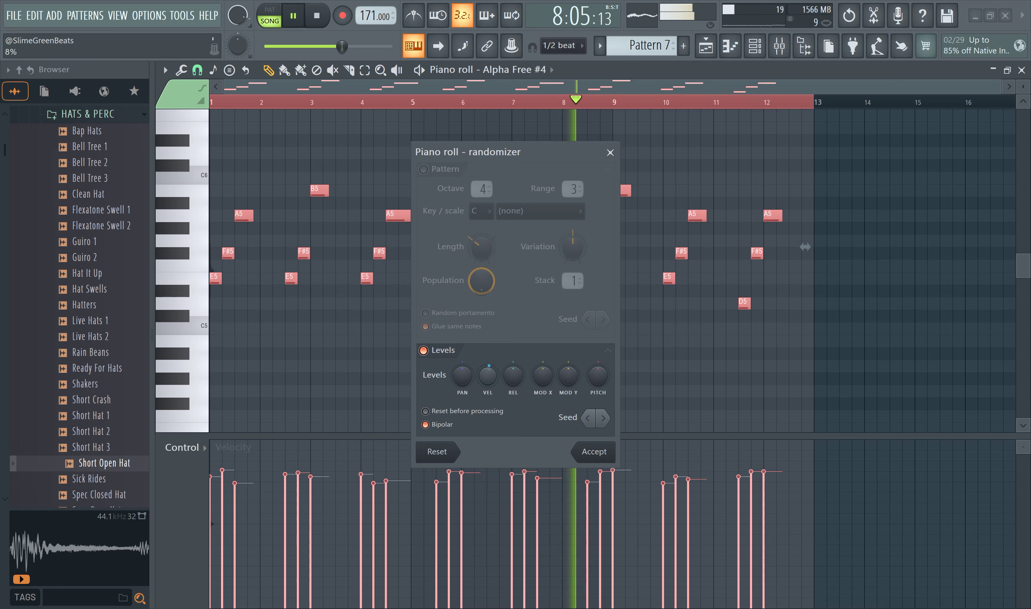
left_click_drag(488, 377, 488, 374)
left_click(594, 451)
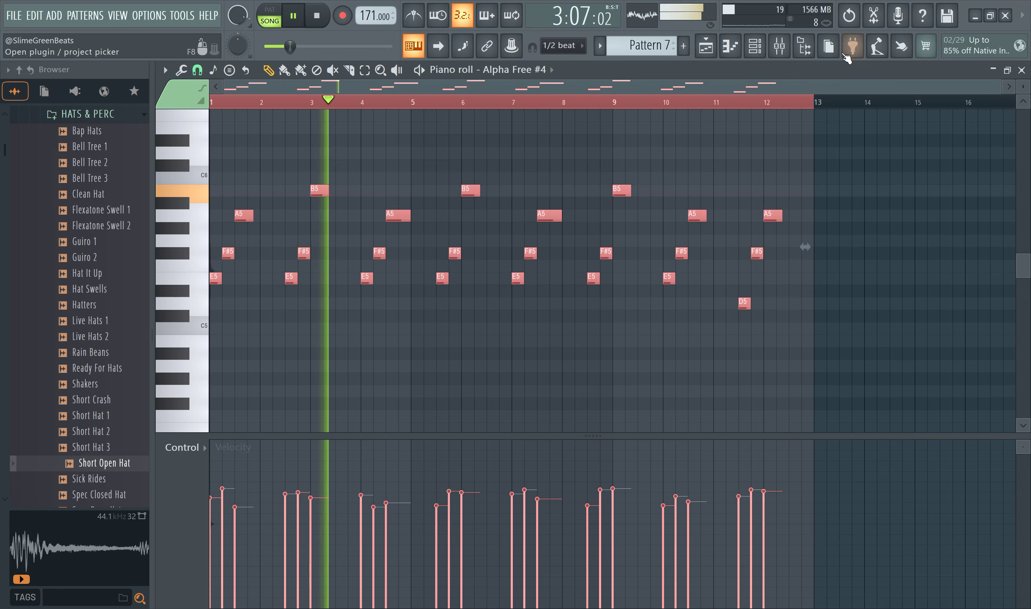
Step: Reset the Alpha Free #4 channel volume to 78% and return its synth from the sound list to the main controls
left_click(778, 46)
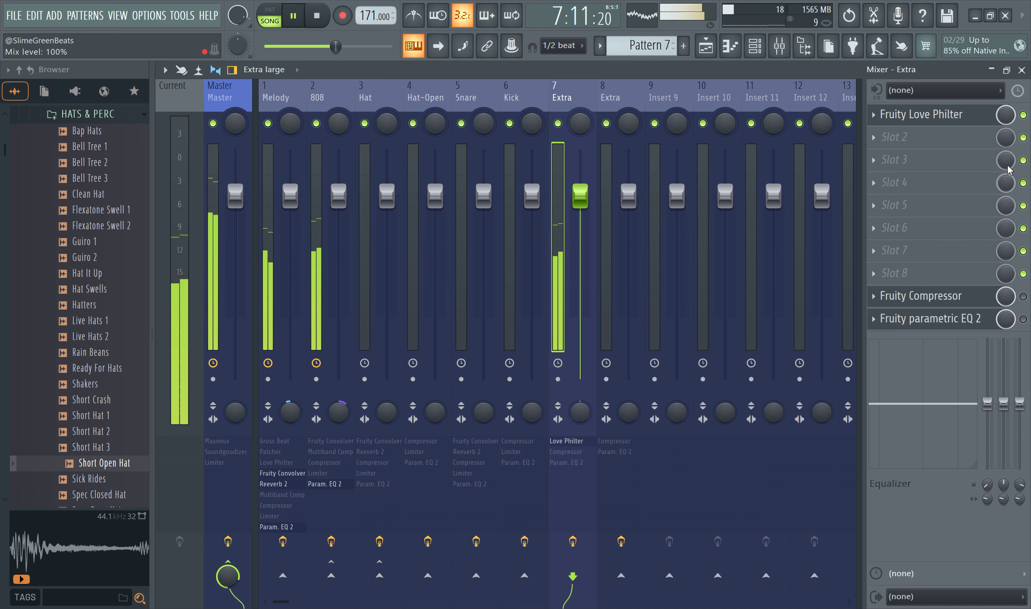
left_click(756, 48)
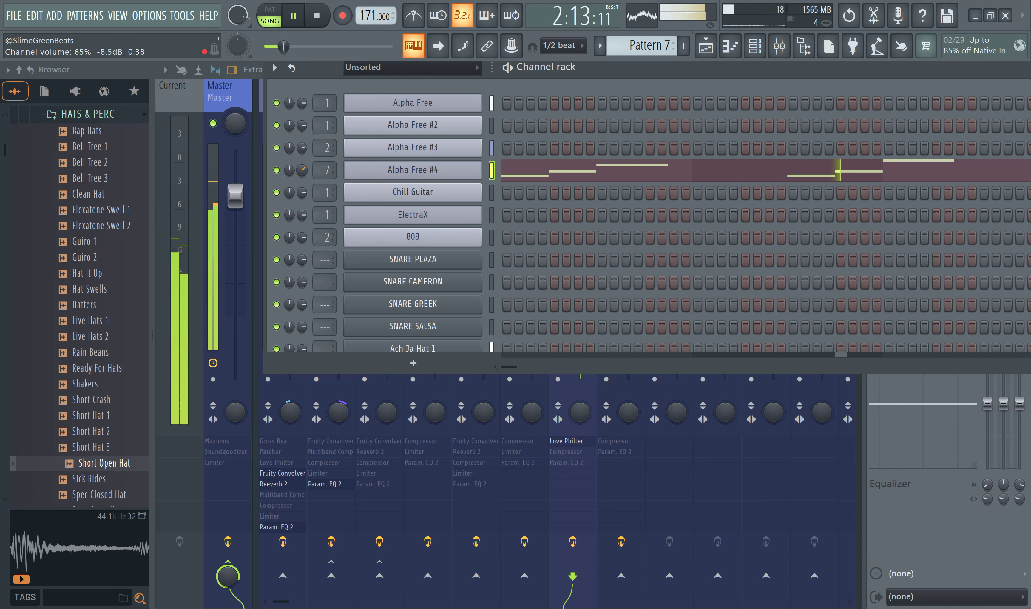
right_click(300, 172)
left_click(318, 178)
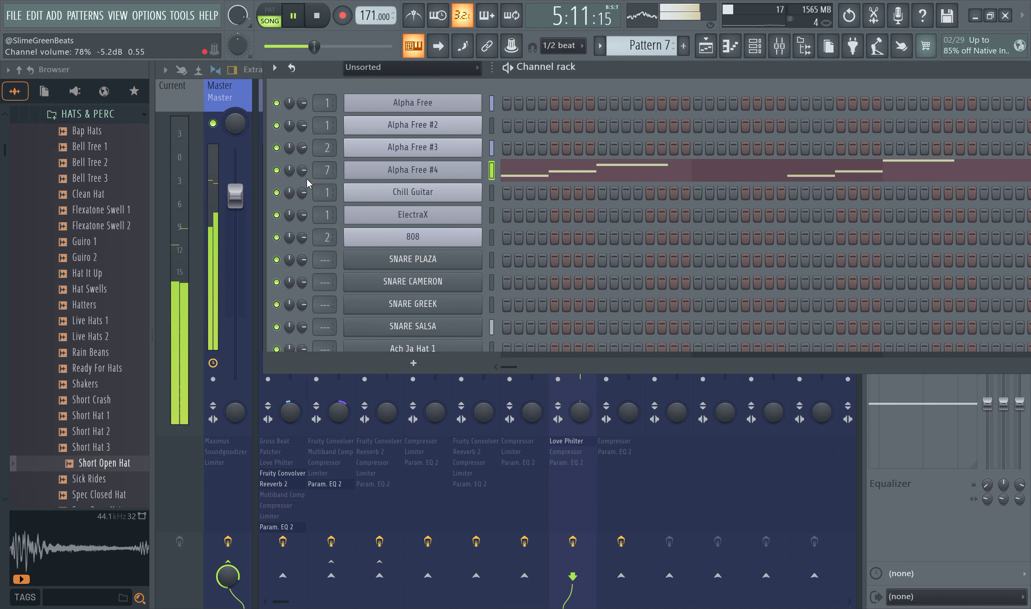
left_click(371, 171)
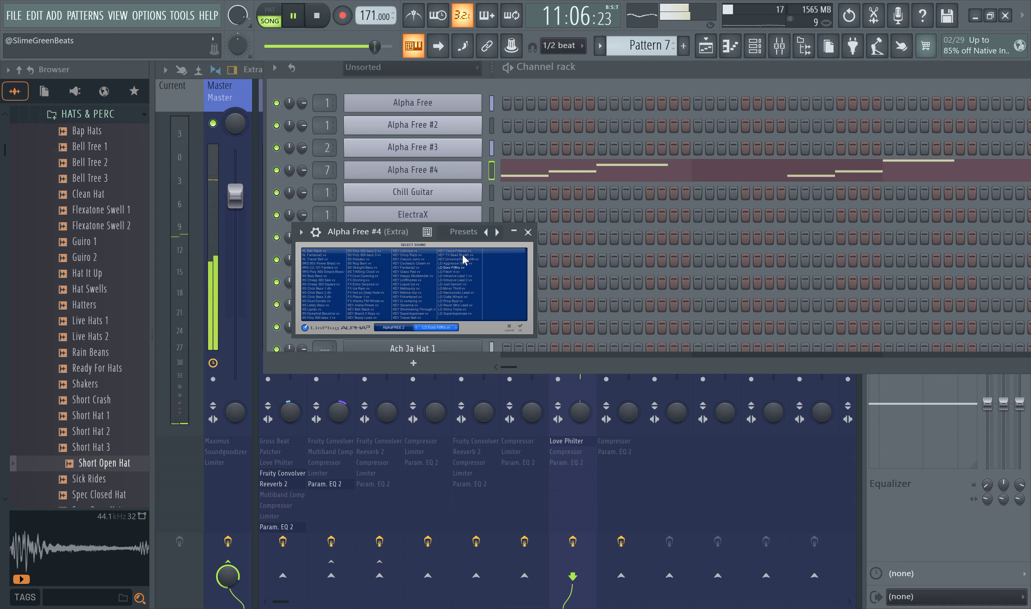
left_click(521, 327)
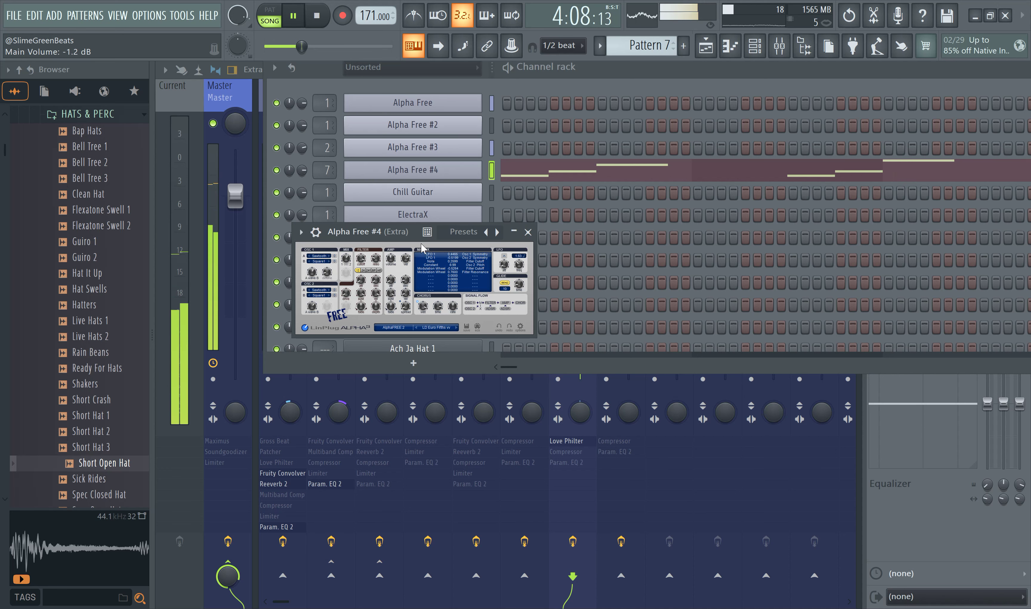
Step: Insert Fruity Convolver in the second effect slot of the Extra mixer track 7
left_click(787, 53)
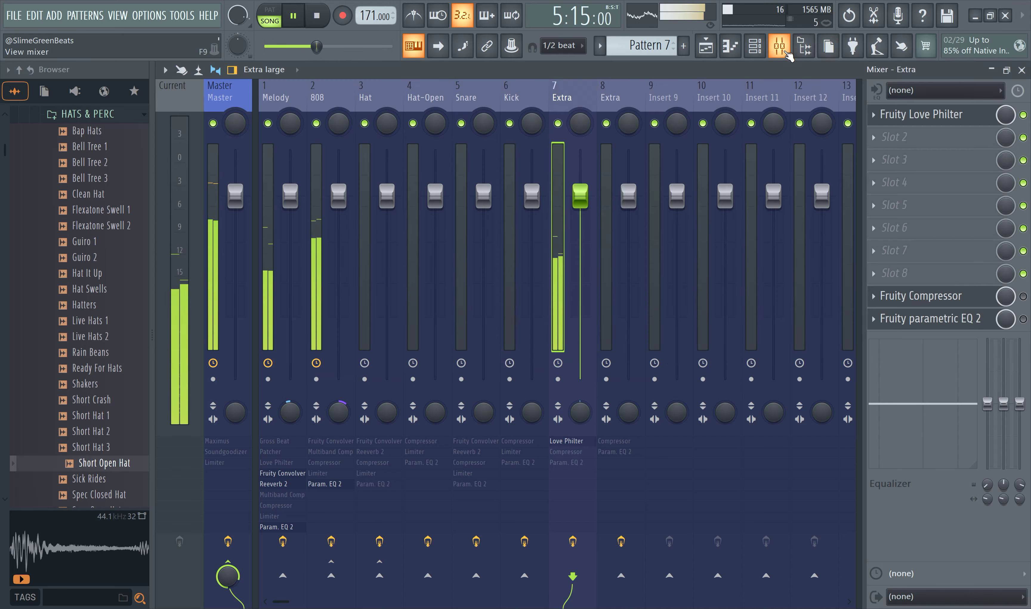
left_click(894, 136)
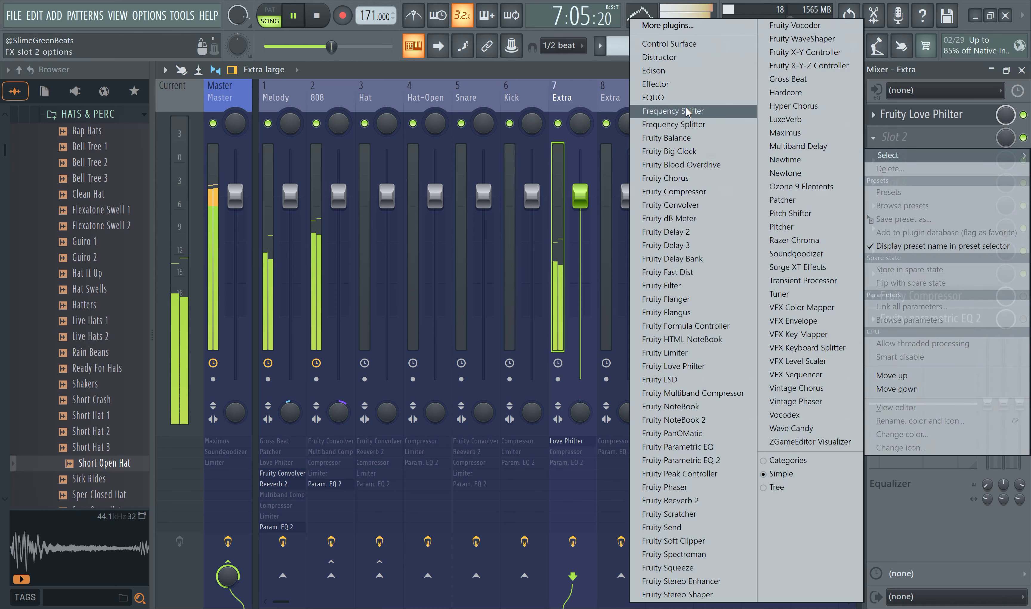
left_click(693, 205)
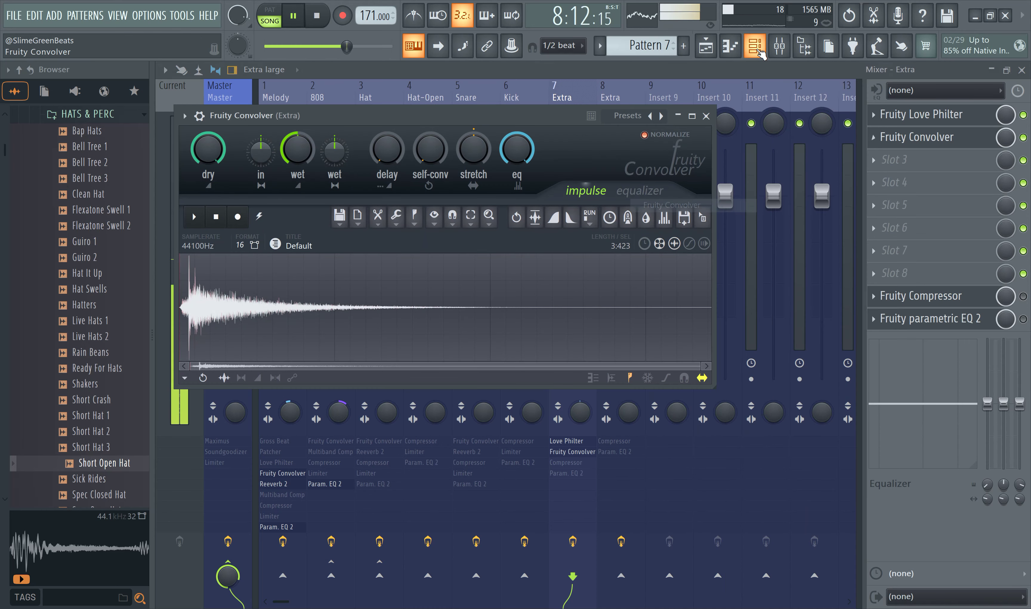
Step: Reopen Pattern 7 in the piano roll and shorten the A5 notes in bars 4 and 7 to six steps
key("F6")
left_click(706, 50)
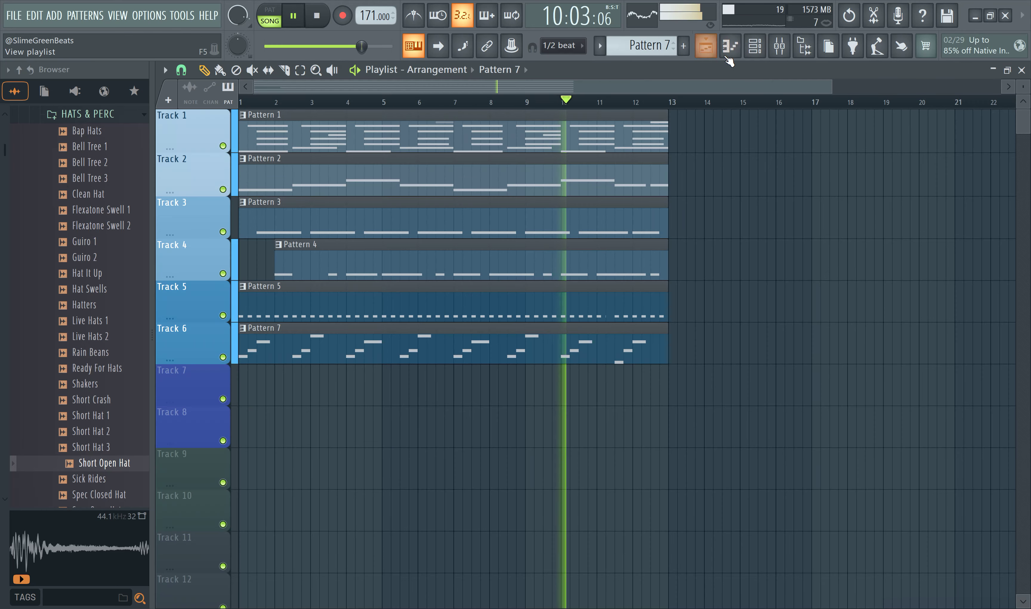
double_click(421, 353)
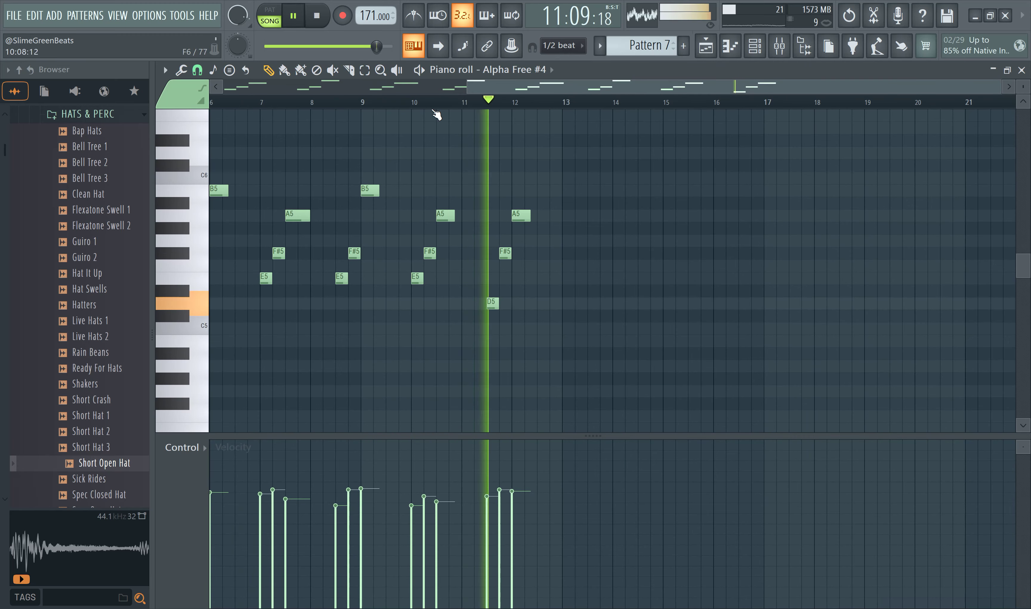
left_click_drag(485, 88, 236, 89)
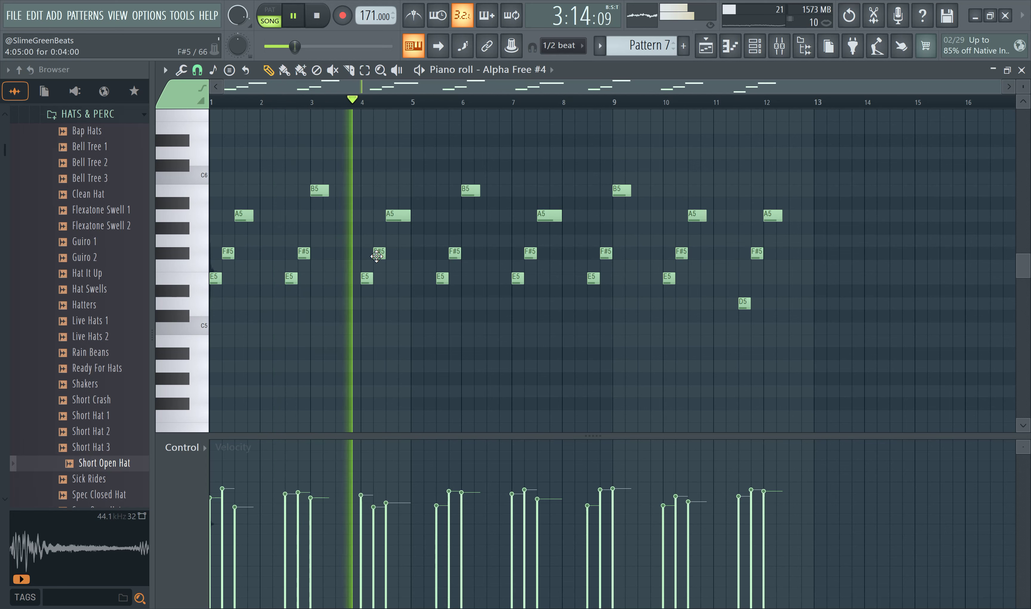
left_click_drag(409, 216, 403, 216)
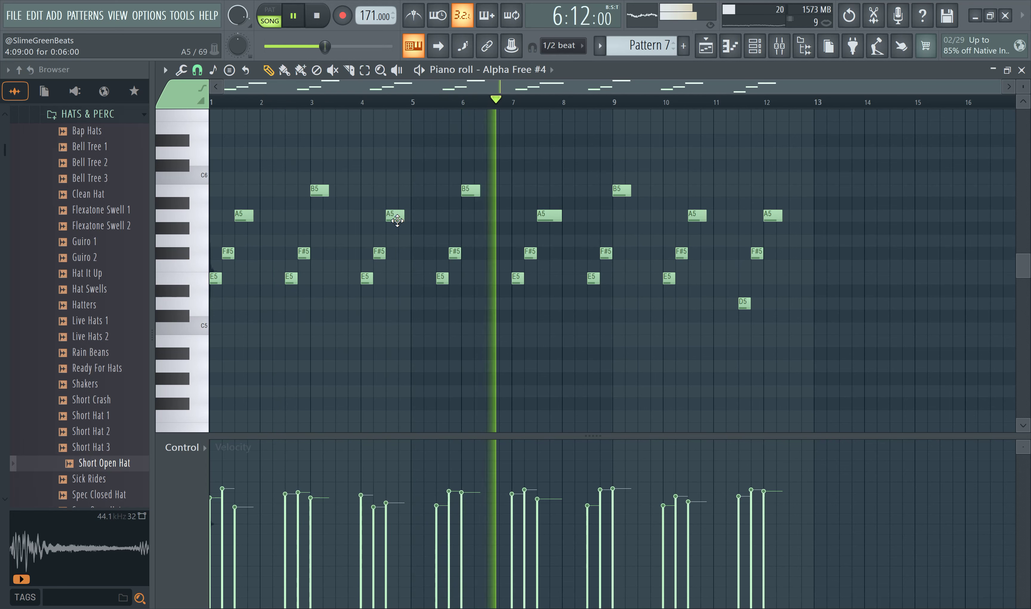
right_click(539, 217)
left_click(540, 217)
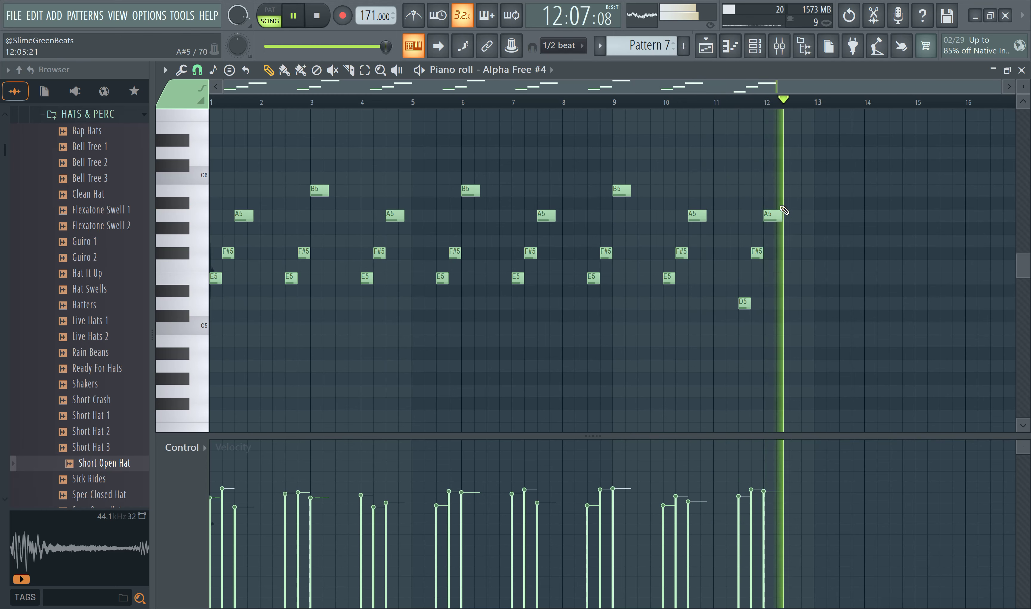
Step: In the playlist, place a second Pattern 1 clip at bar 13 and move the Pattern 7 clip to start at bar 13
left_click(707, 51)
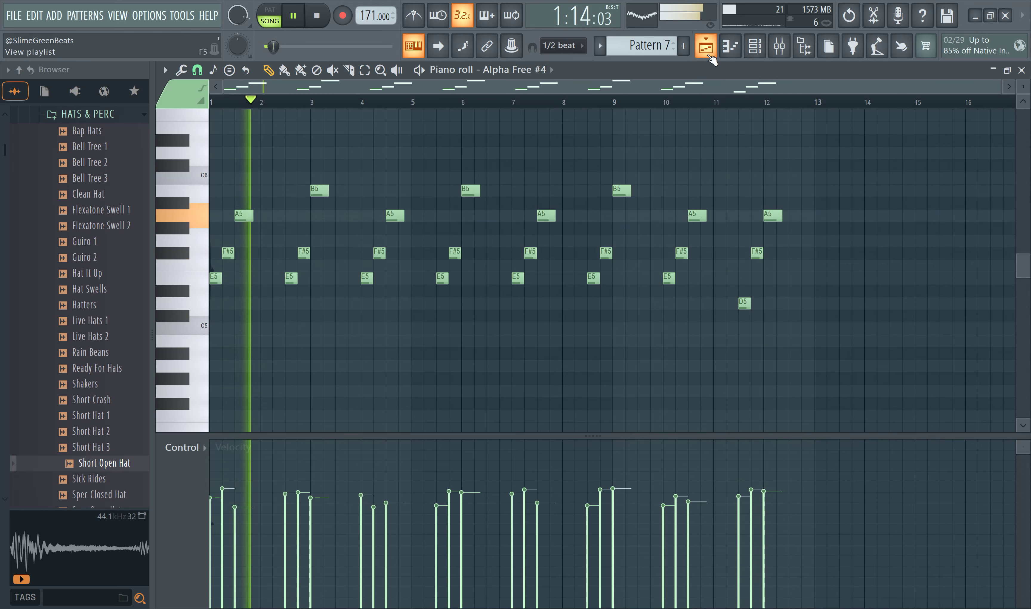
left_click_drag(453, 345, 566, 350)
left_click(602, 131)
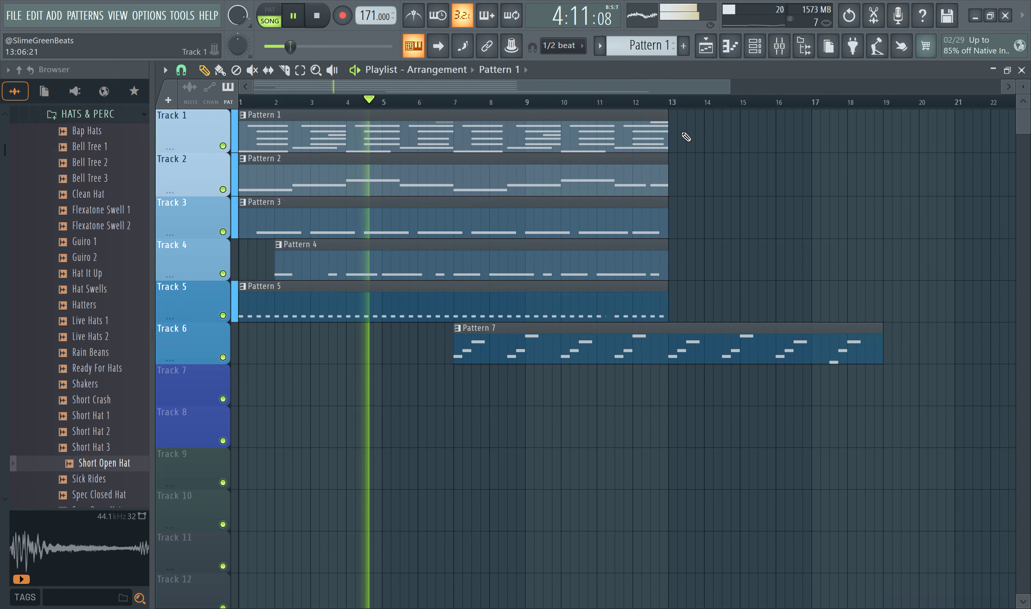
left_click(678, 133)
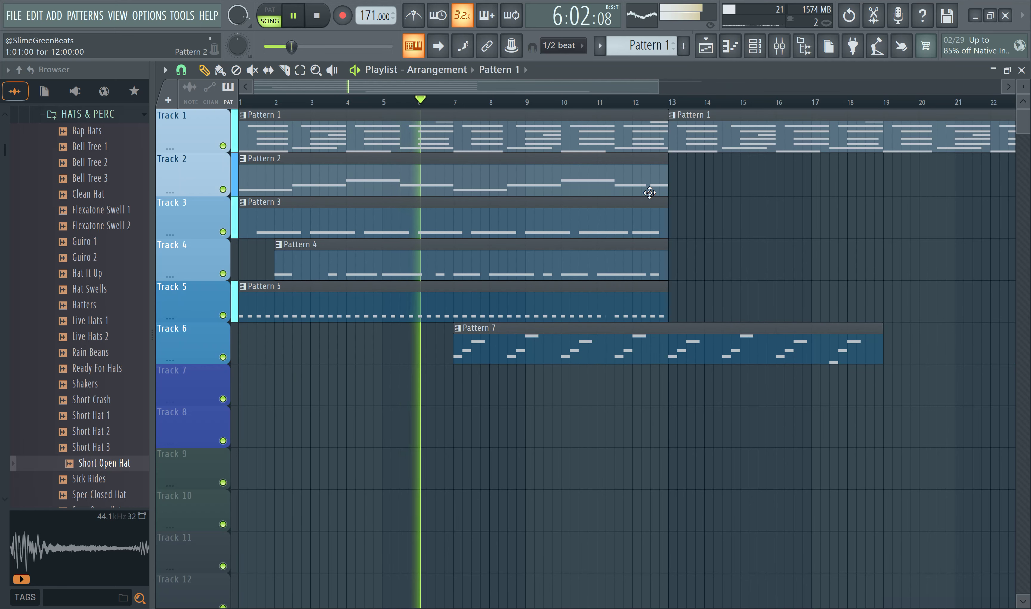
scroll(667, 101, "down", 2)
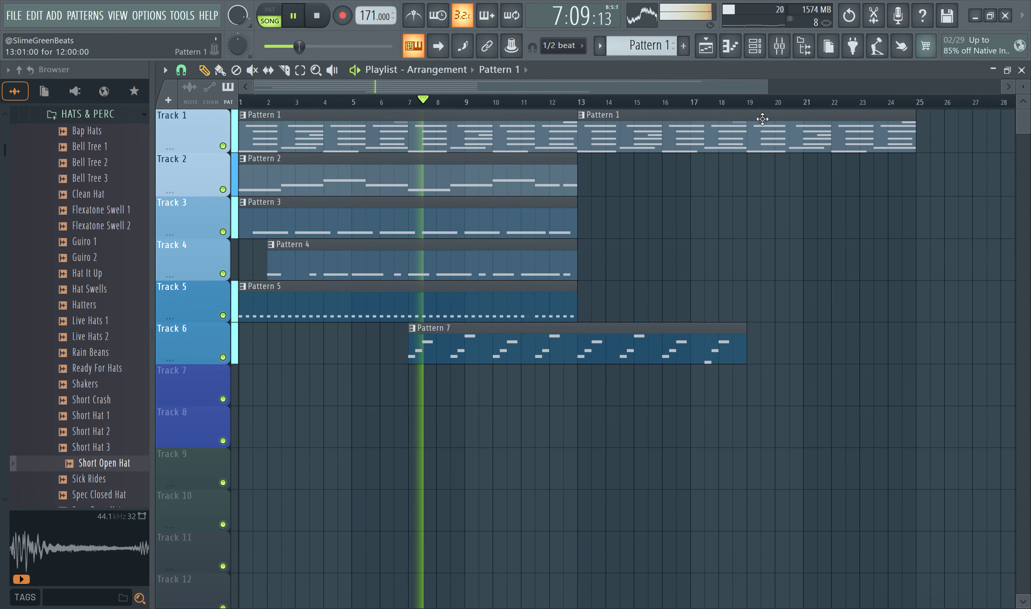
left_click_drag(474, 339, 644, 339)
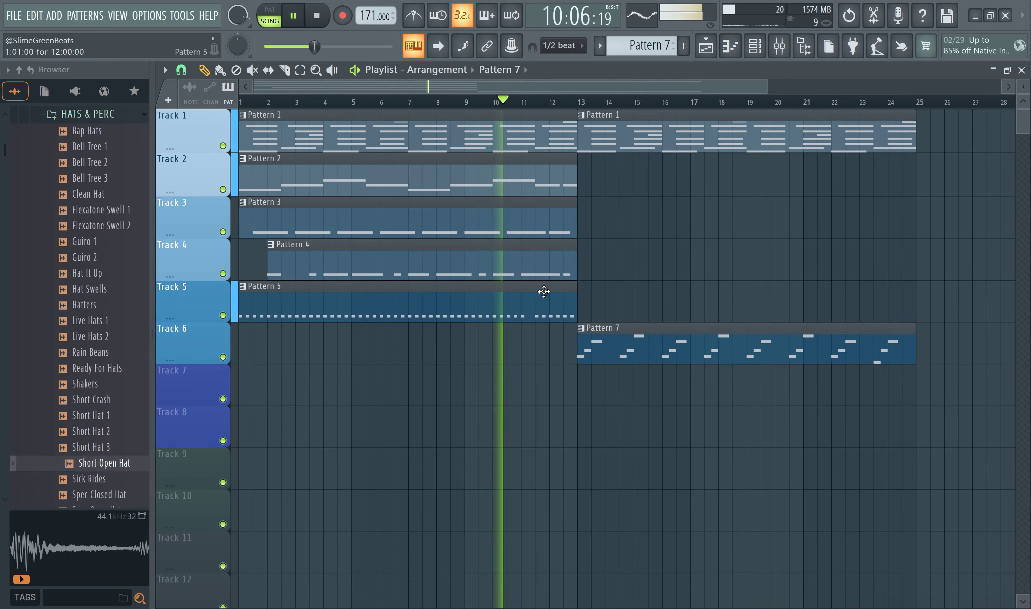
Step: Duplicate the Pattern 2, 3, 4 and 5 clips into the section from bar 13 to bar 25, then clear the selection
left_click_drag(588, 311, 242, 156)
key("ctrl+b")
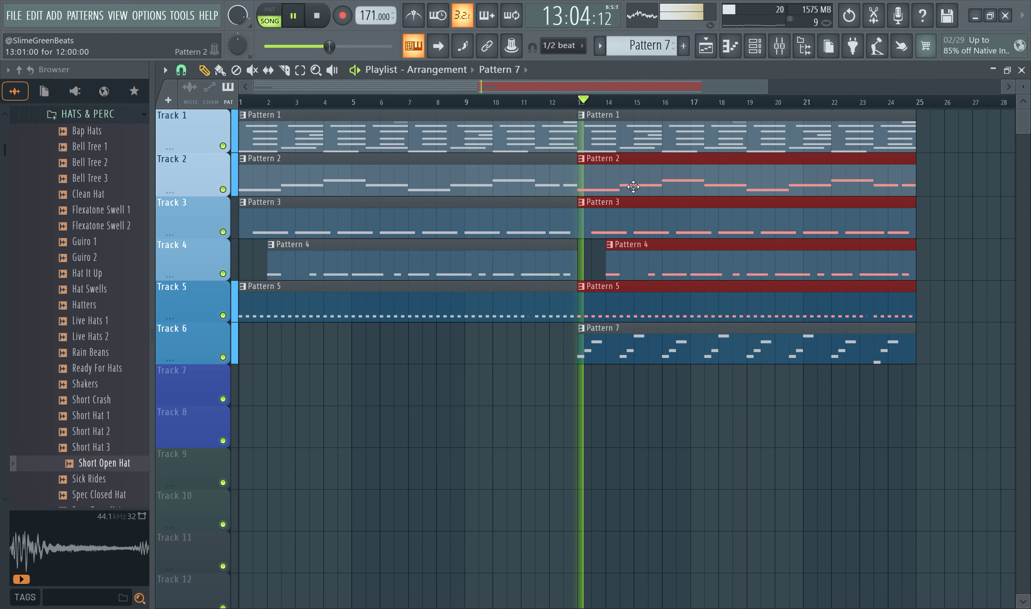
key("ctrl+d")
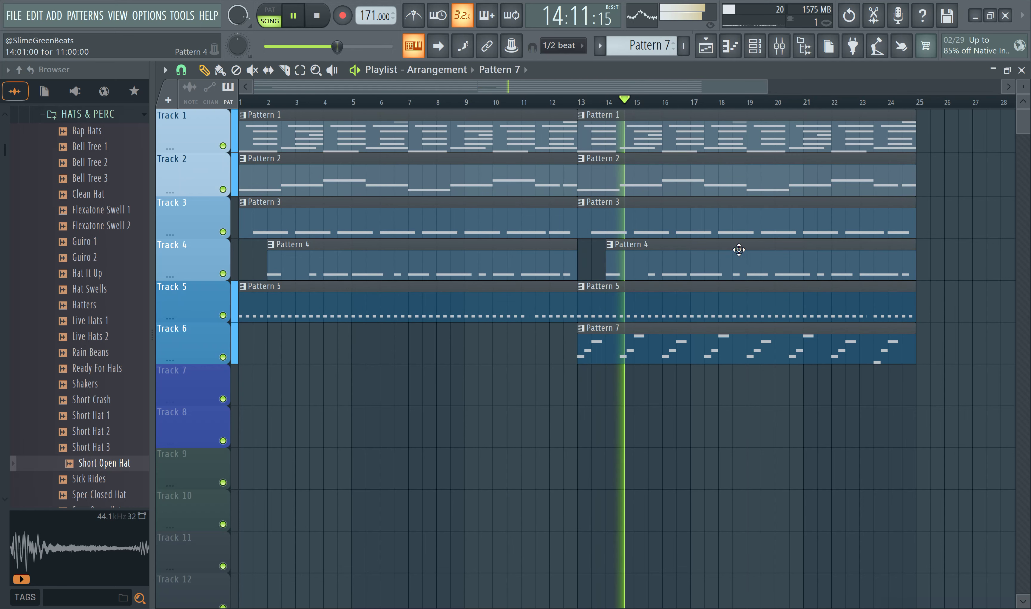
scroll(778, 233, "up", 3)
scroll(800, 184, "down", 3)
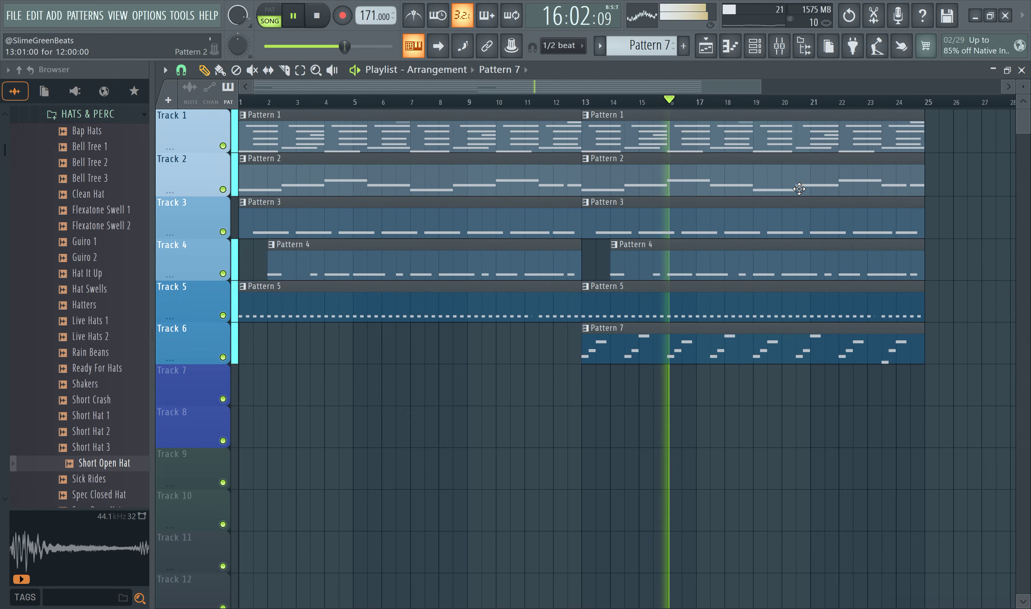
scroll(803, 179, "up", 2)
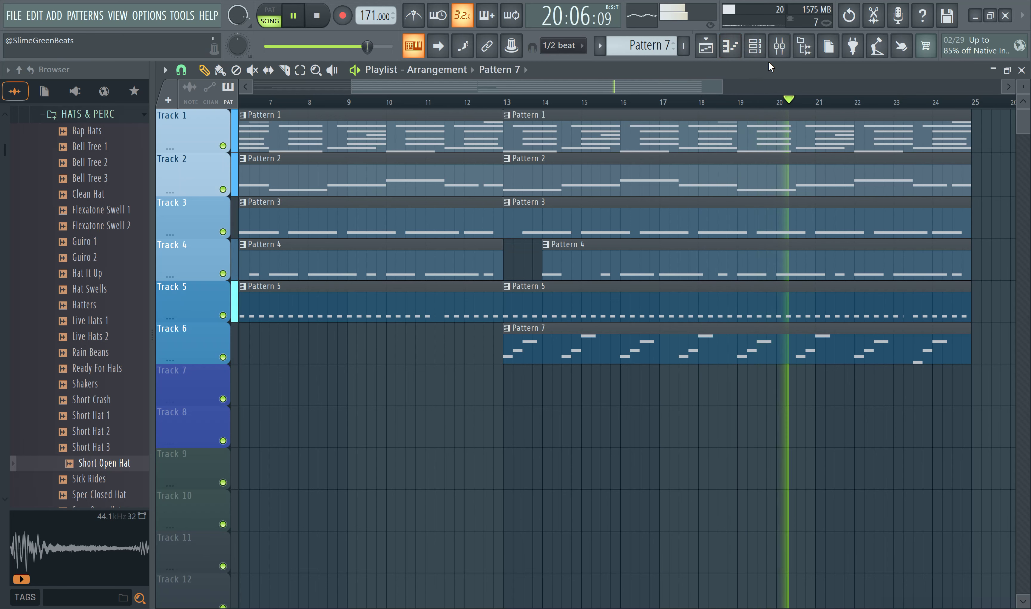
Step: In the channel rack, set the volume of the BB - Open Hat (Pyro) channel to 56%
left_click(765, 49)
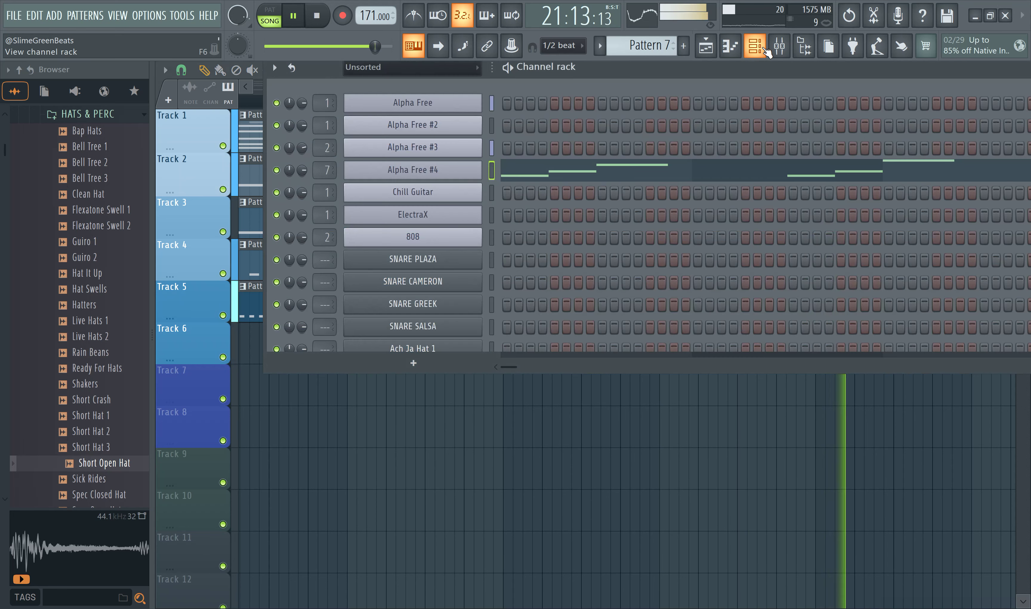
scroll(376, 241, "down", 3)
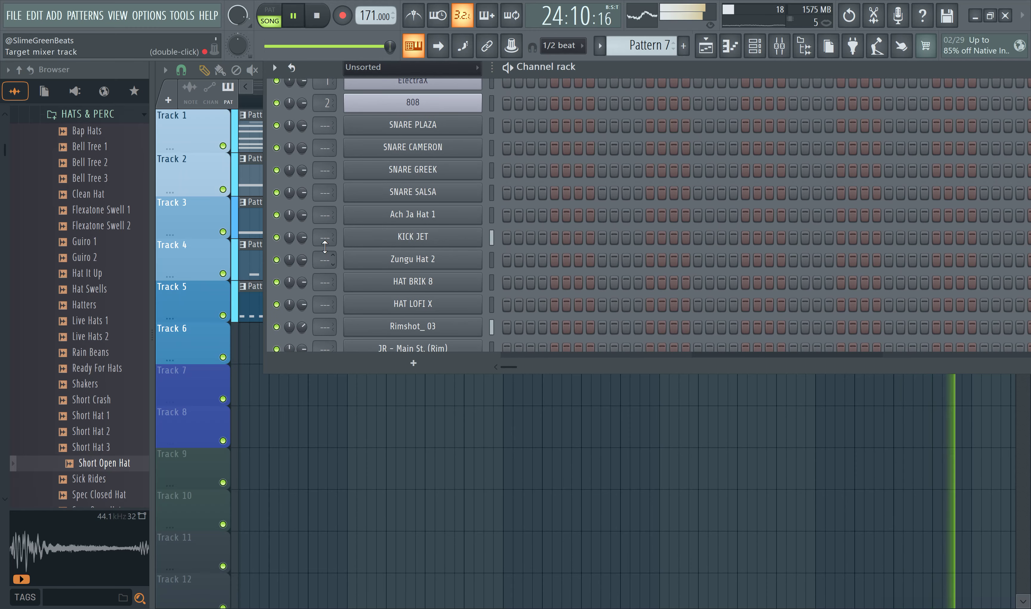
scroll(318, 255, "down", 3)
left_click_drag(303, 259, 303, 267)
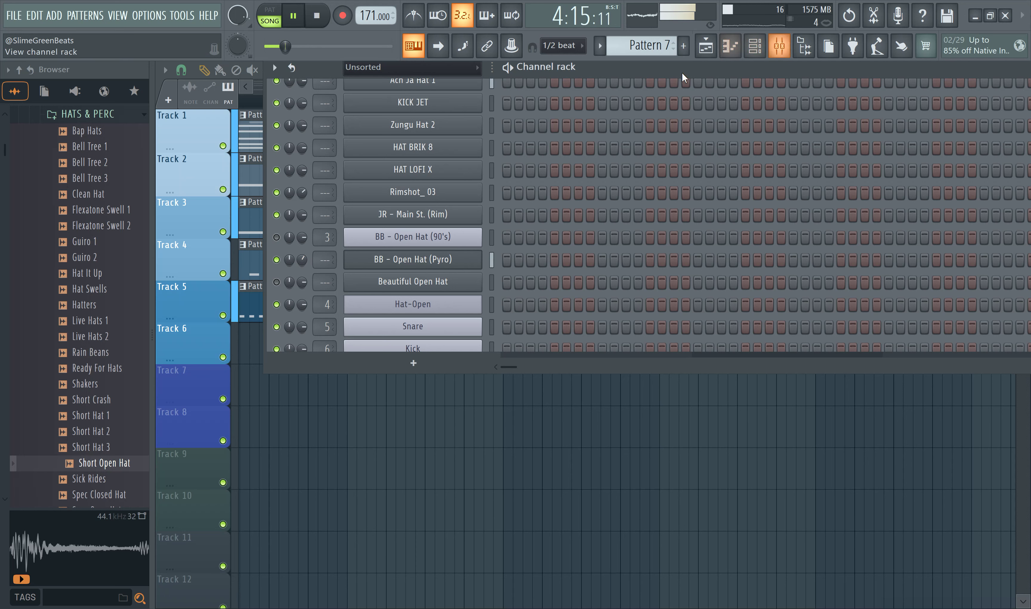
left_click_drag(301, 259, 302, 265)
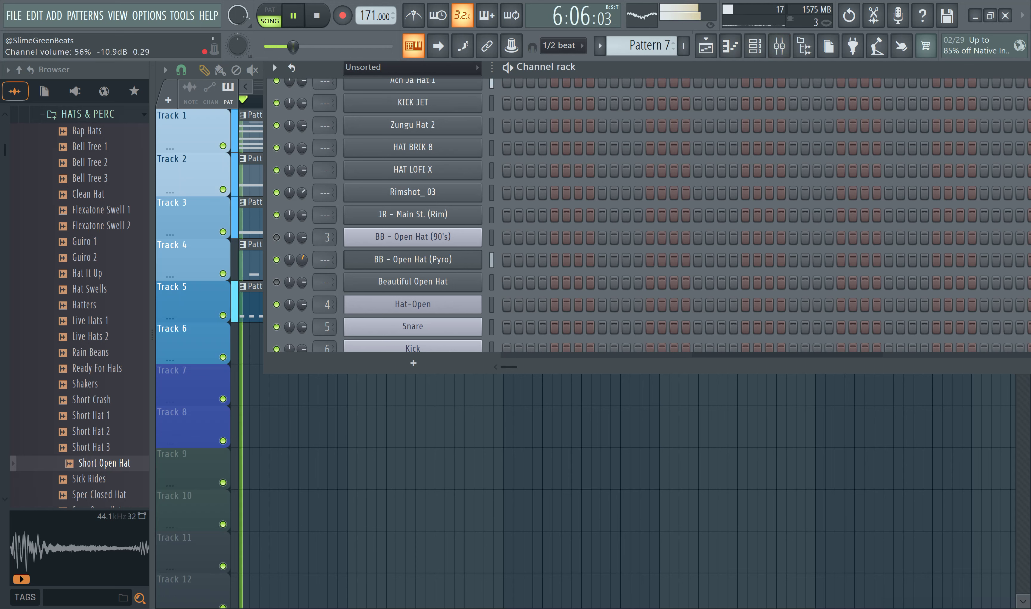
Step: In the playlist, duplicate the Pattern 1 to 5 clips into bars 25 to 37 and place another Pattern 1 clip at bar 37
left_click(712, 45)
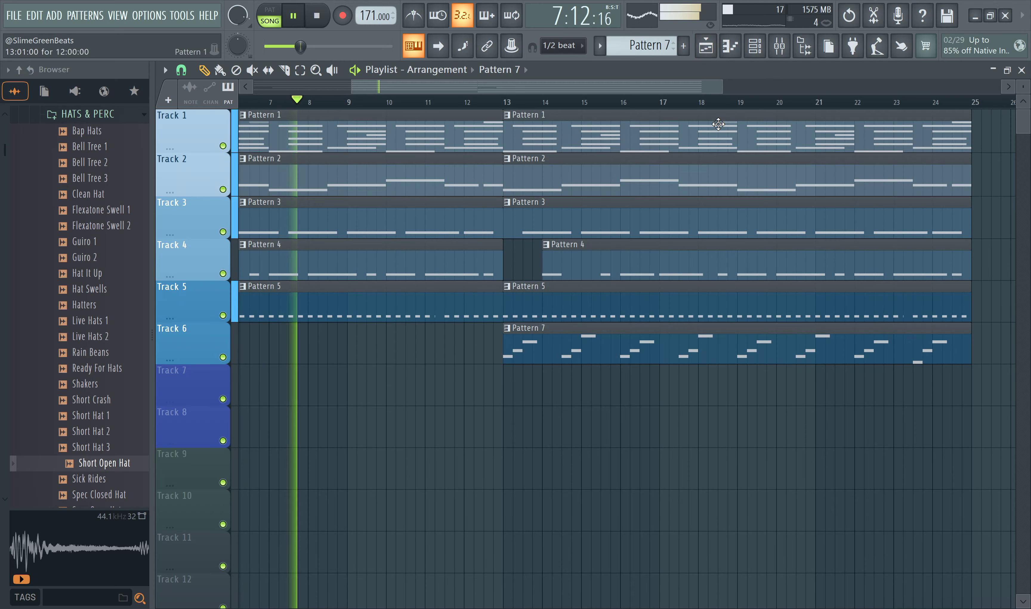
scroll(689, 228, "down", 3)
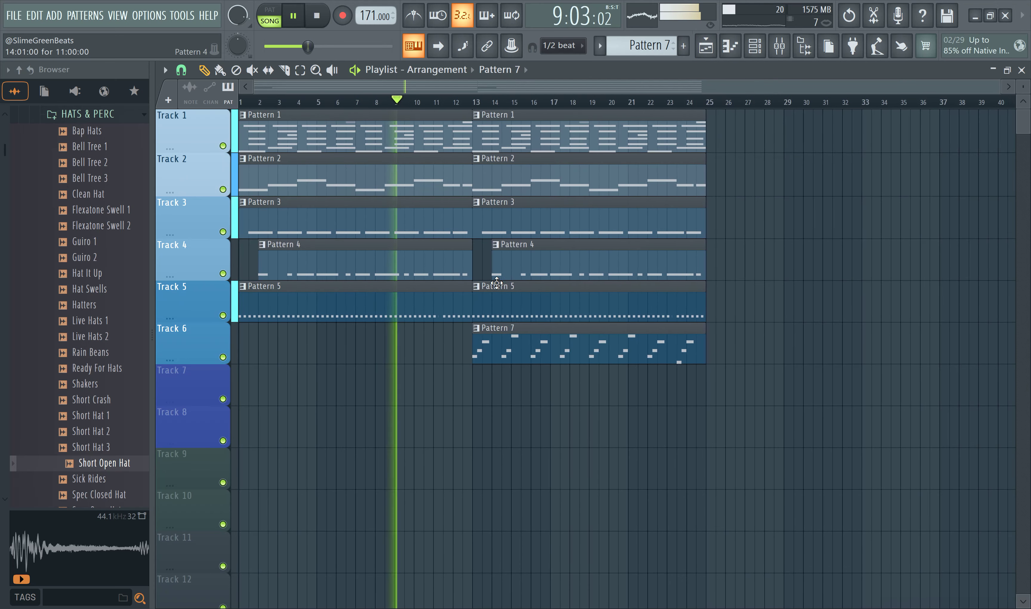
left_click_drag(404, 318, 759, 107)
scroll(773, 142, "down", 1)
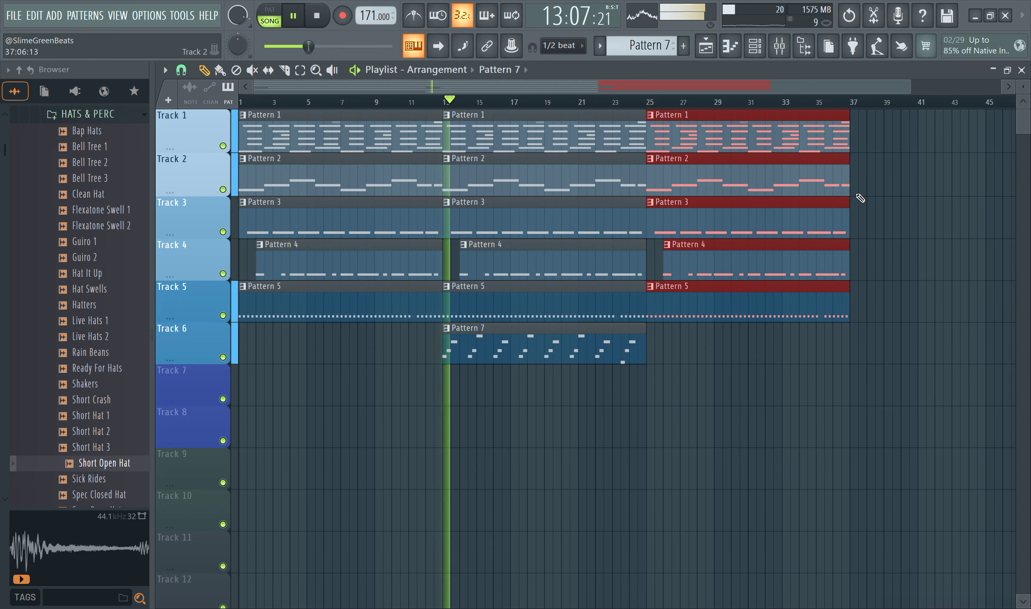
left_click(857, 195, "ctrl")
left_click(864, 131)
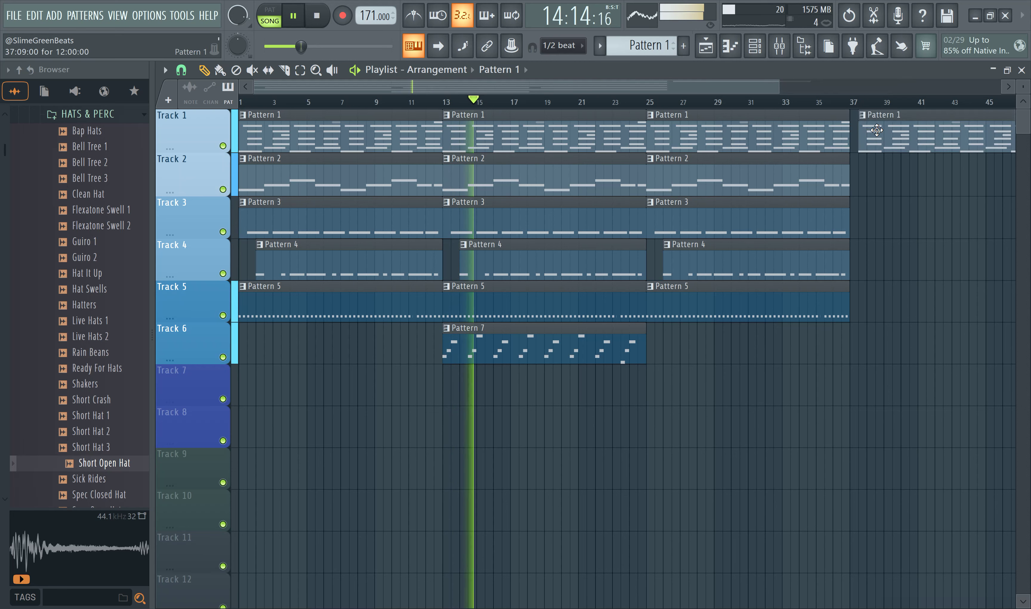
scroll(65, 384, "down", 1)
Step: Browse the sample folders for a transition effect and preview the sounds in the VHS OG Fx folder
scroll(66, 384, "down", 5)
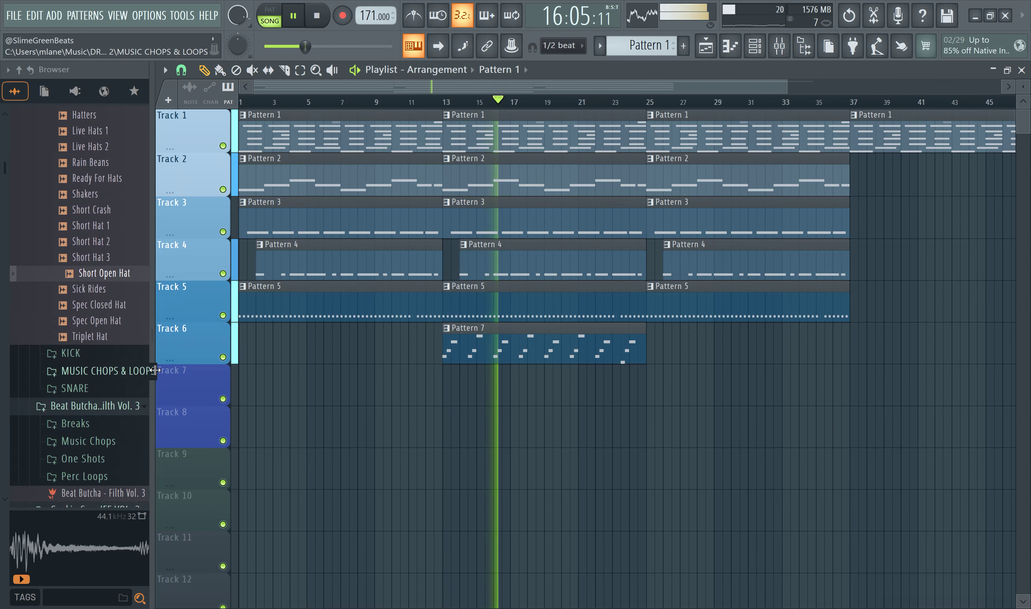
scroll(73, 393, "down", 5)
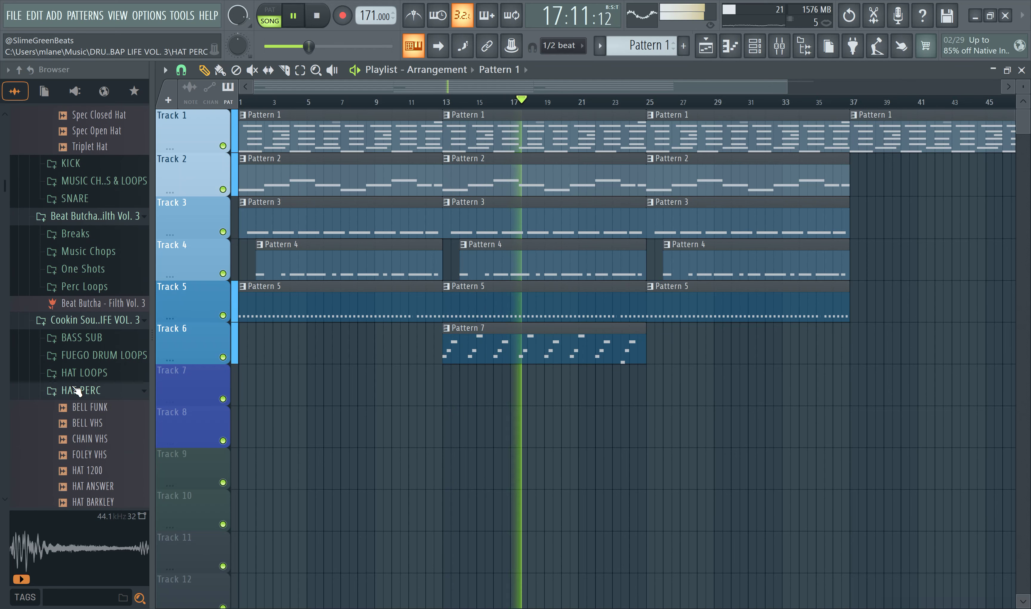
left_click(75, 391)
left_click(73, 337)
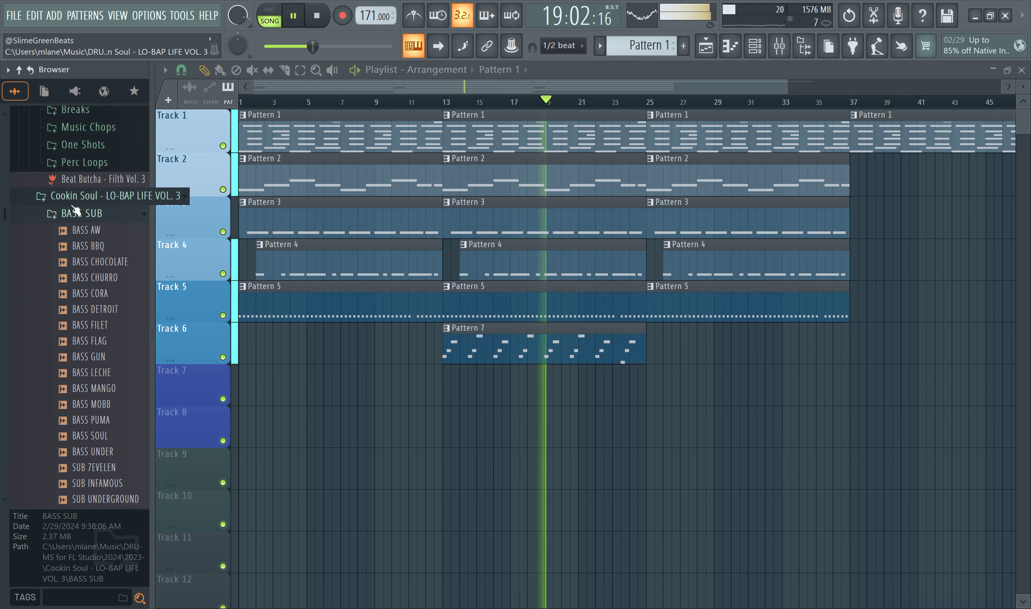
left_click(84, 196)
left_click(84, 337)
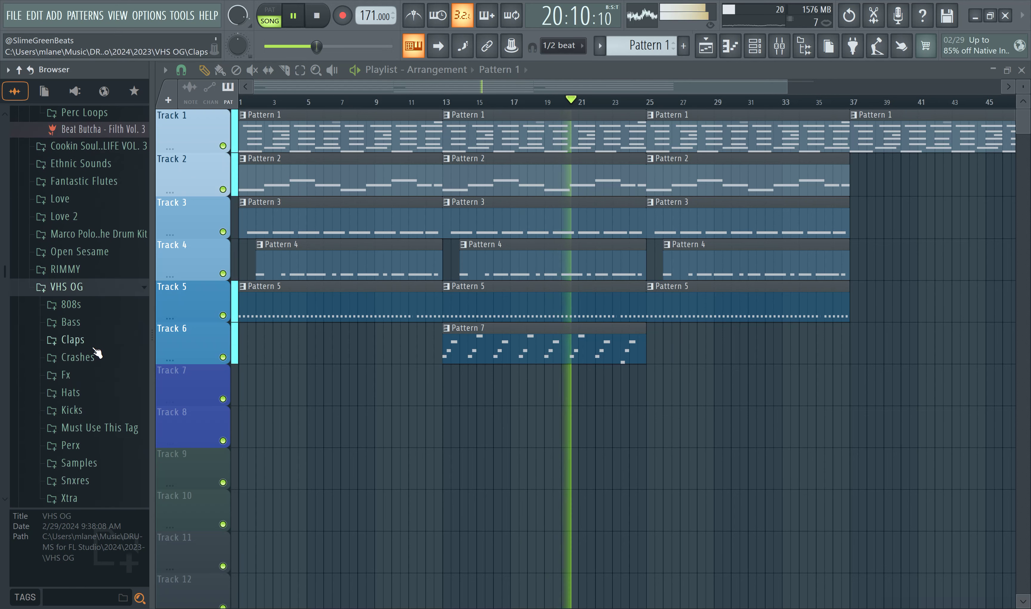
left_click(68, 376)
left_click(86, 391)
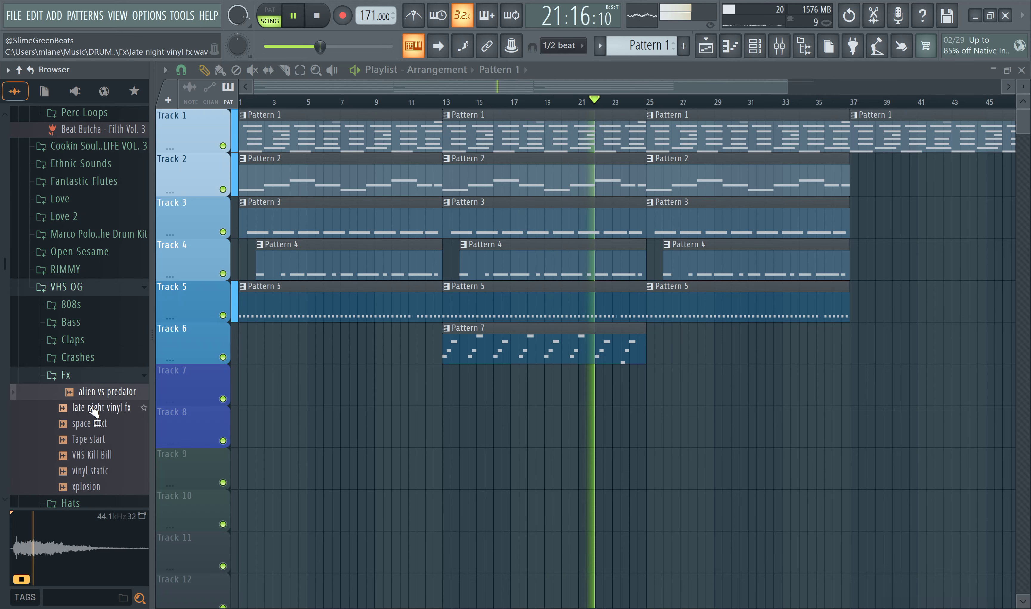
scroll(88, 393, "down", 3)
left_click(90, 360)
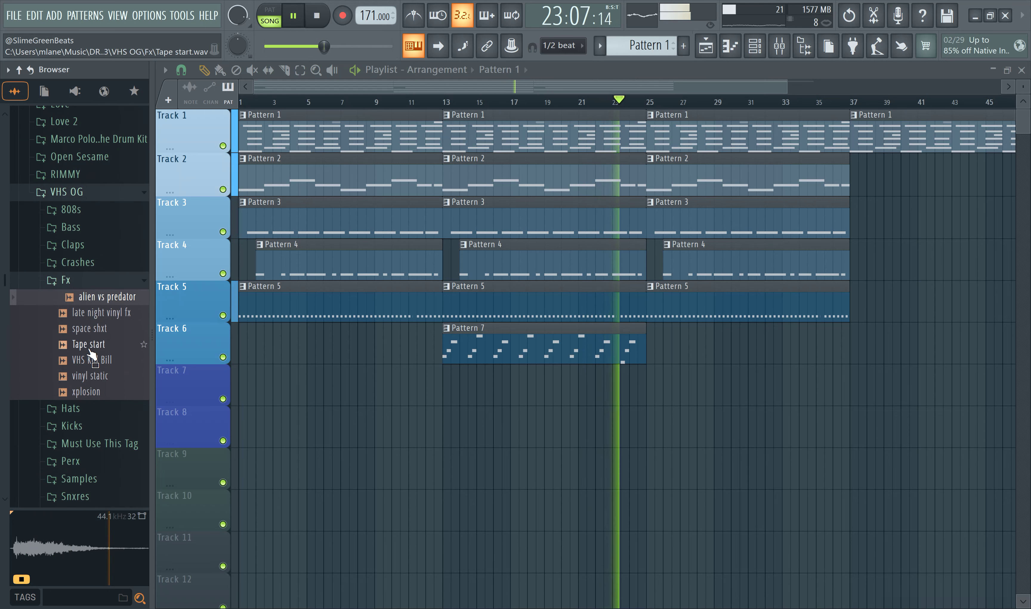
Step: Place the space shxt sample on Track 7 at bars 25 and 37, with its channel volume at 77%
left_click(89, 330)
left_click_drag(91, 332, 651, 386)
double_click(655, 388)
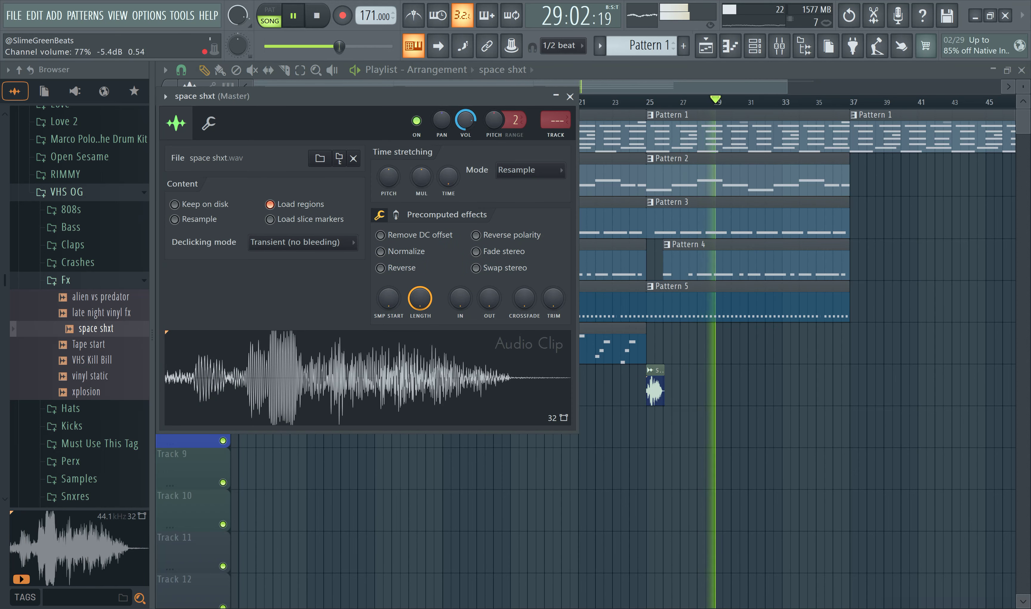
left_click(658, 391)
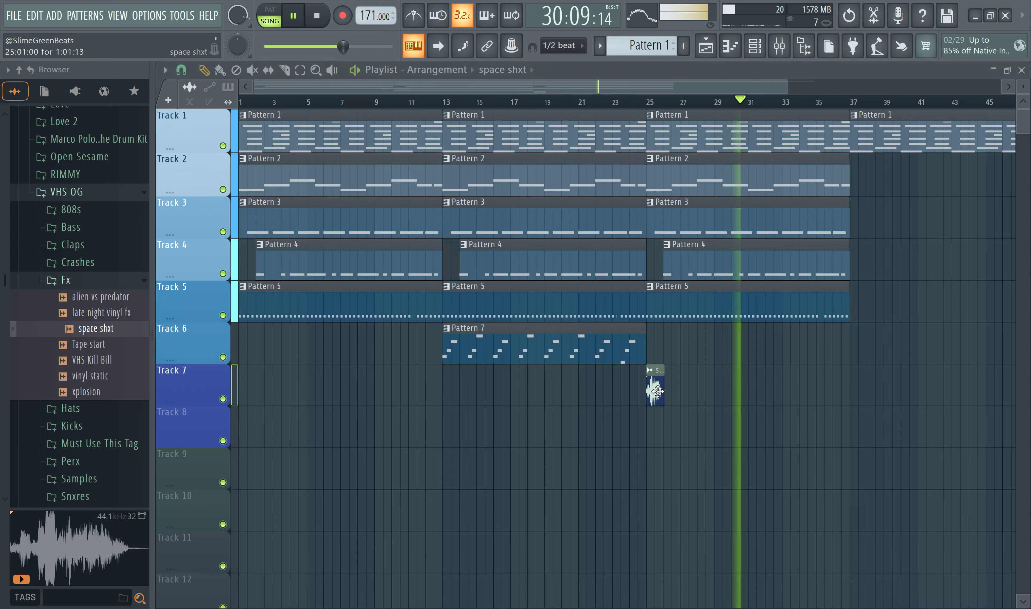
left_click(852, 386)
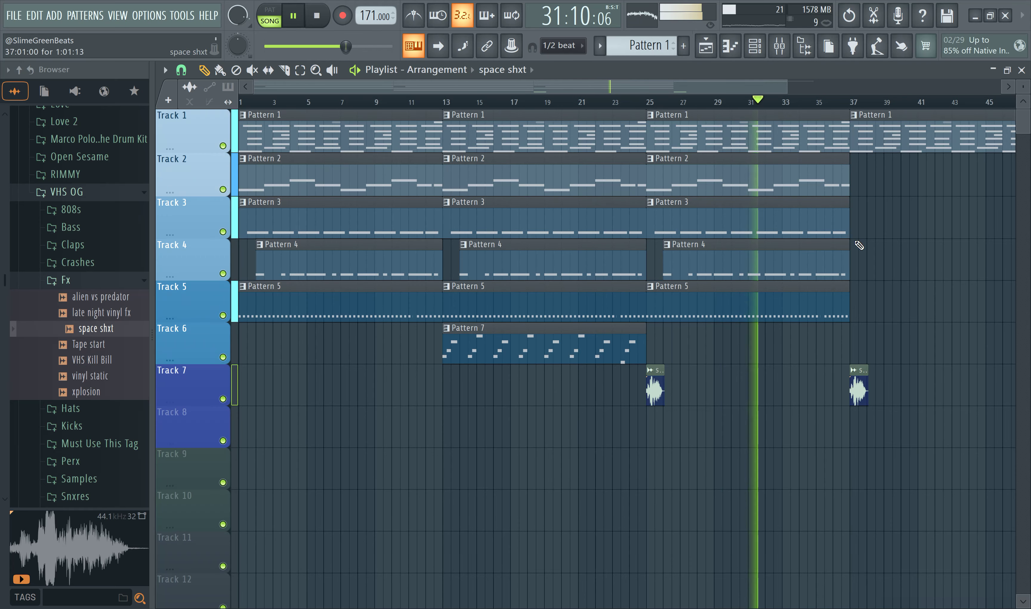
Step: Enable Soundgoodizer on the Master mixer track and insert Gross Beat in its third effect slot
left_click(779, 45)
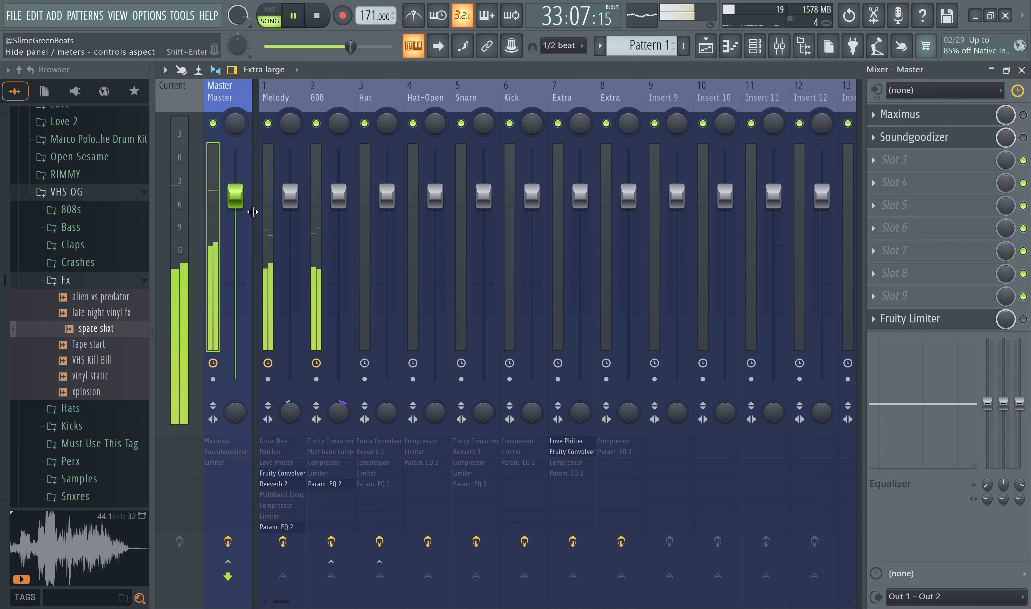
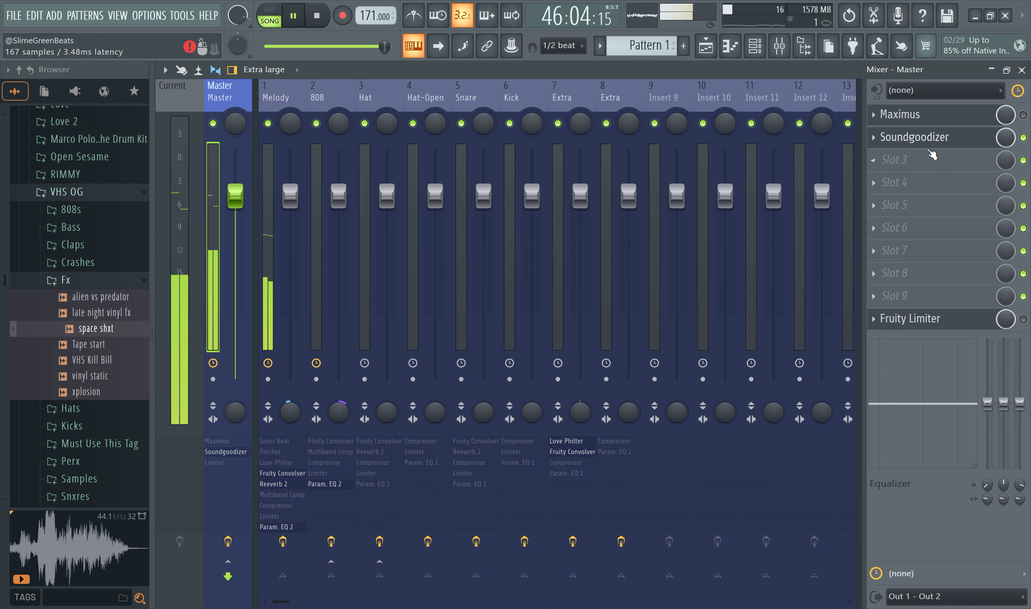
left_click(899, 159)
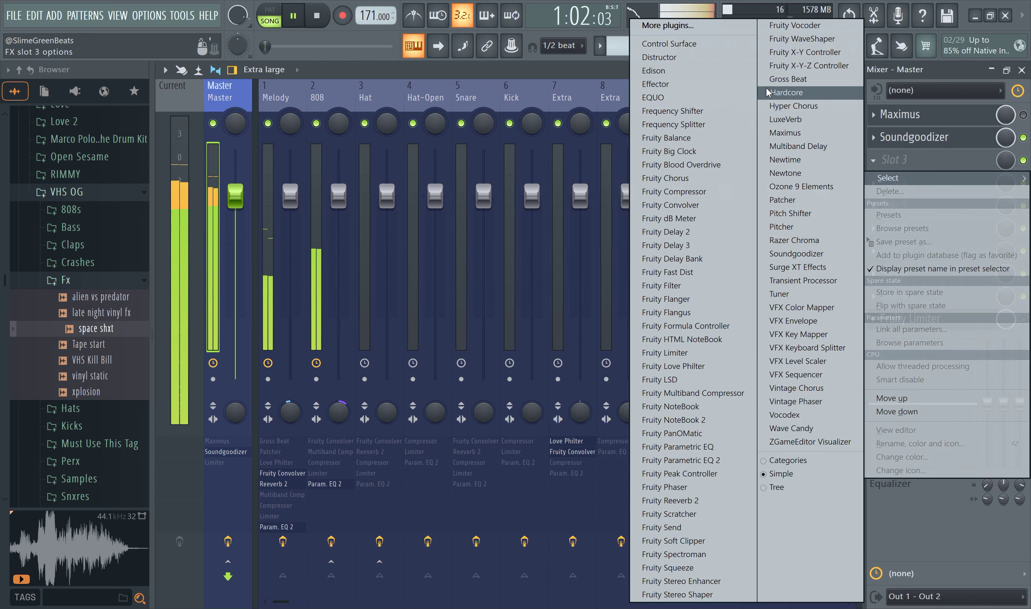
left_click(790, 79)
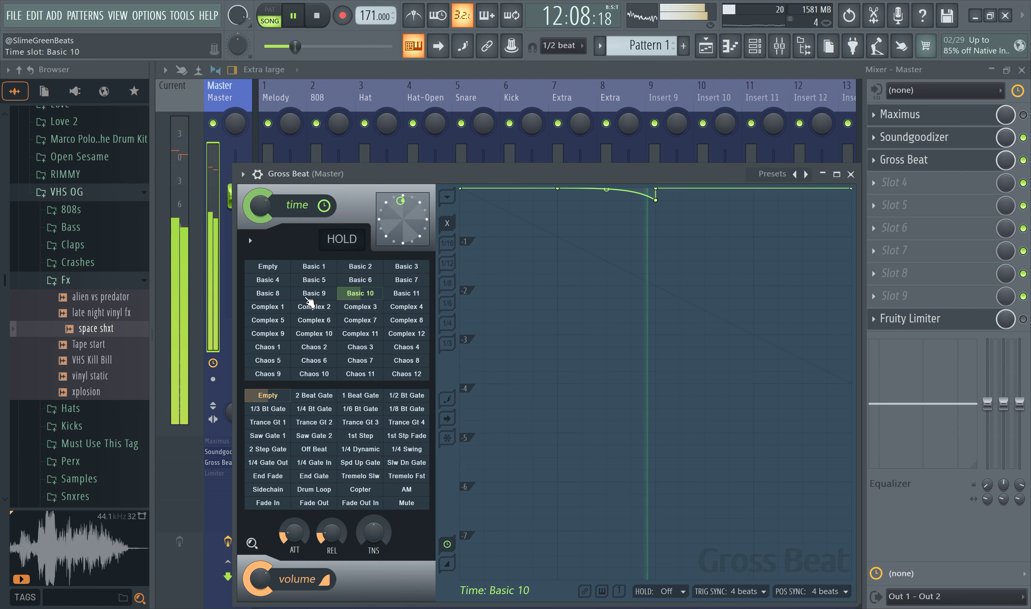
Step: In Gross Beat, try the Basic 9 and Basic 8 time slots, and settle on 1/2 Speed from the Momentary preset
left_click(311, 294)
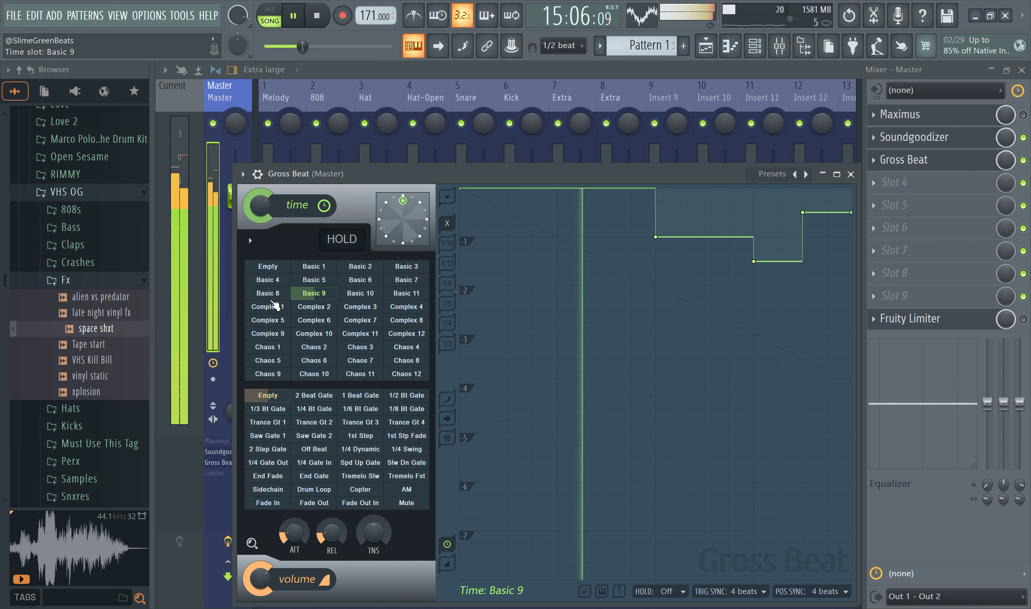
left_click(276, 295)
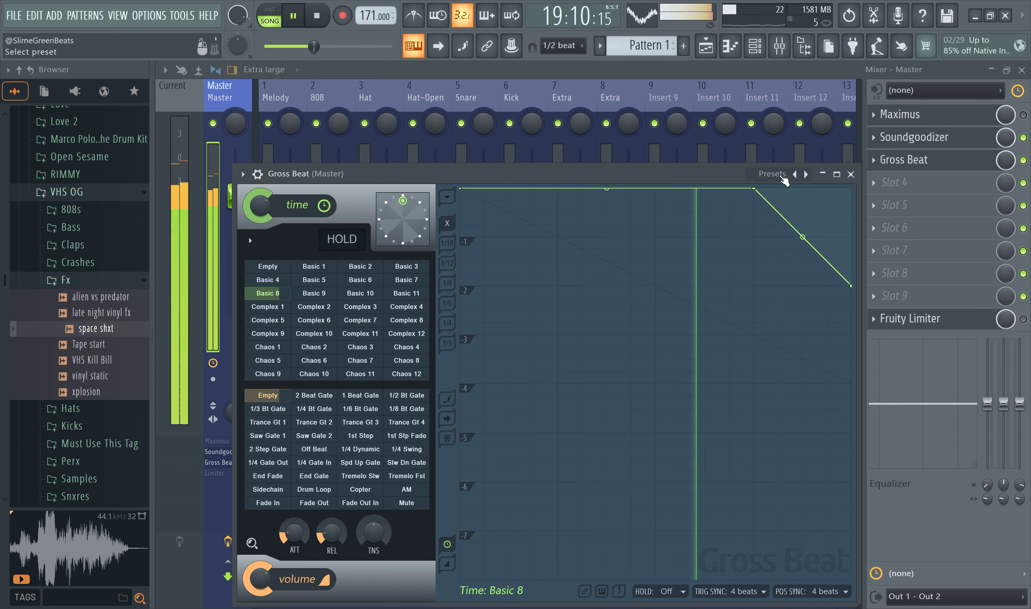
left_click(782, 177)
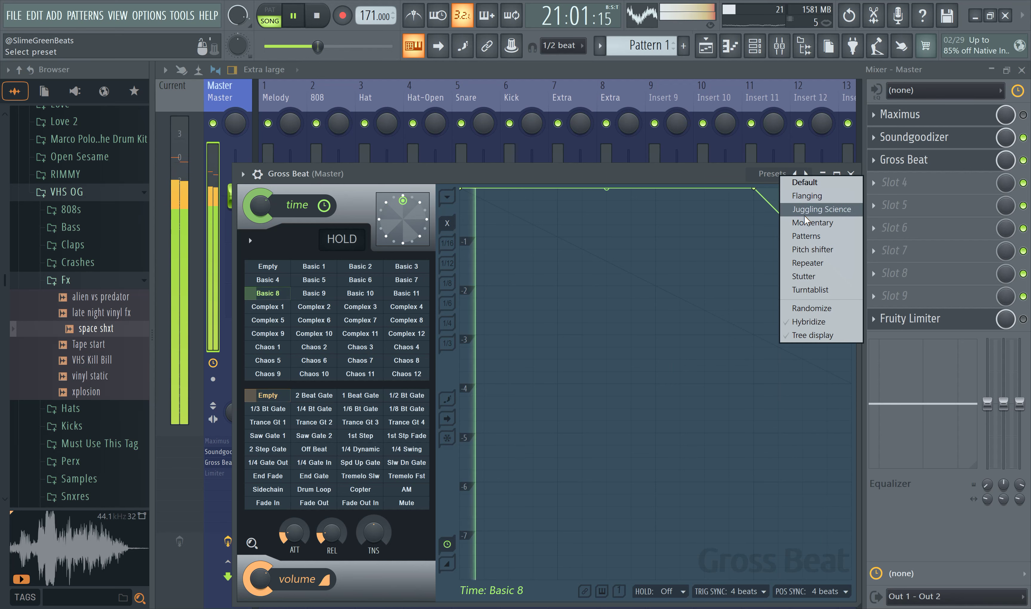
left_click(809, 222)
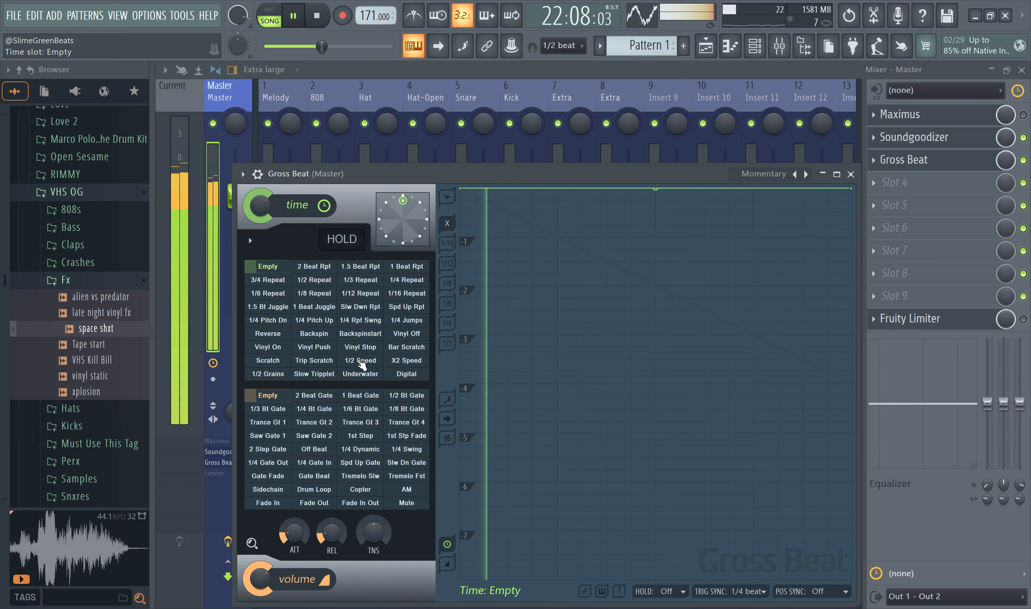
left_click(357, 364)
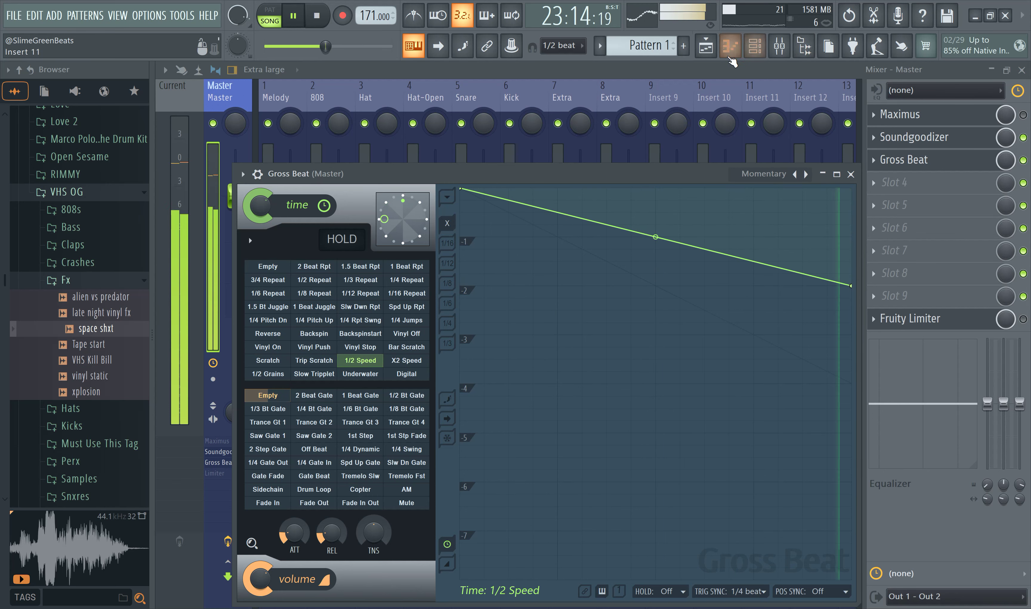
left_click(707, 50)
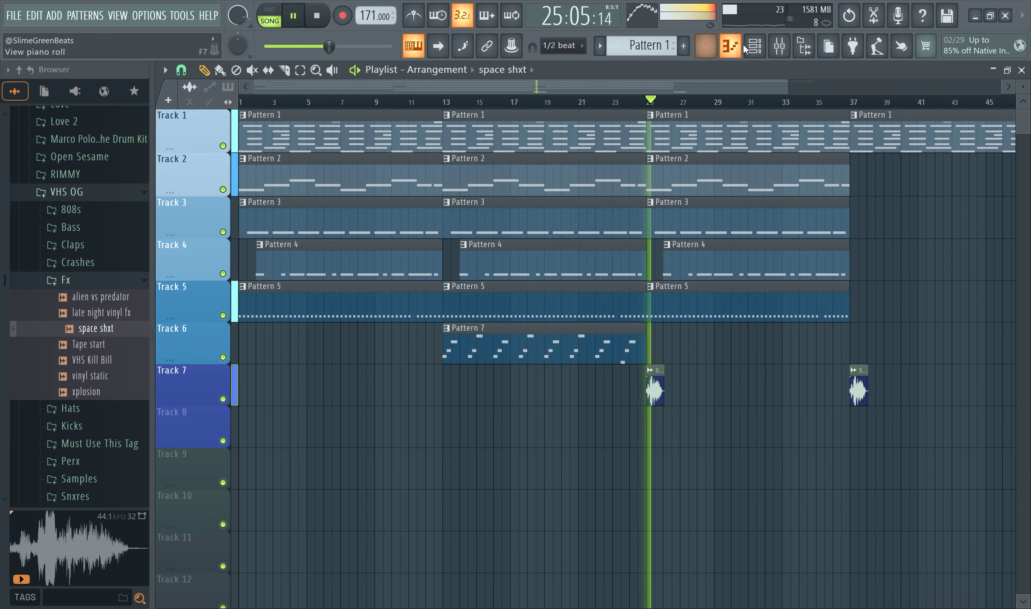
left_click(780, 50)
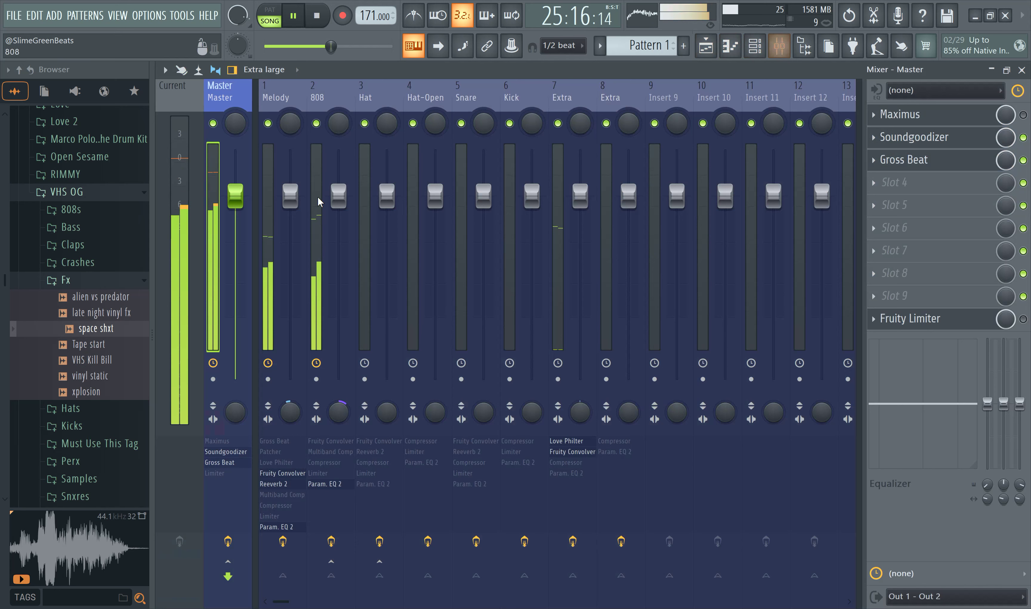
right_click(239, 215)
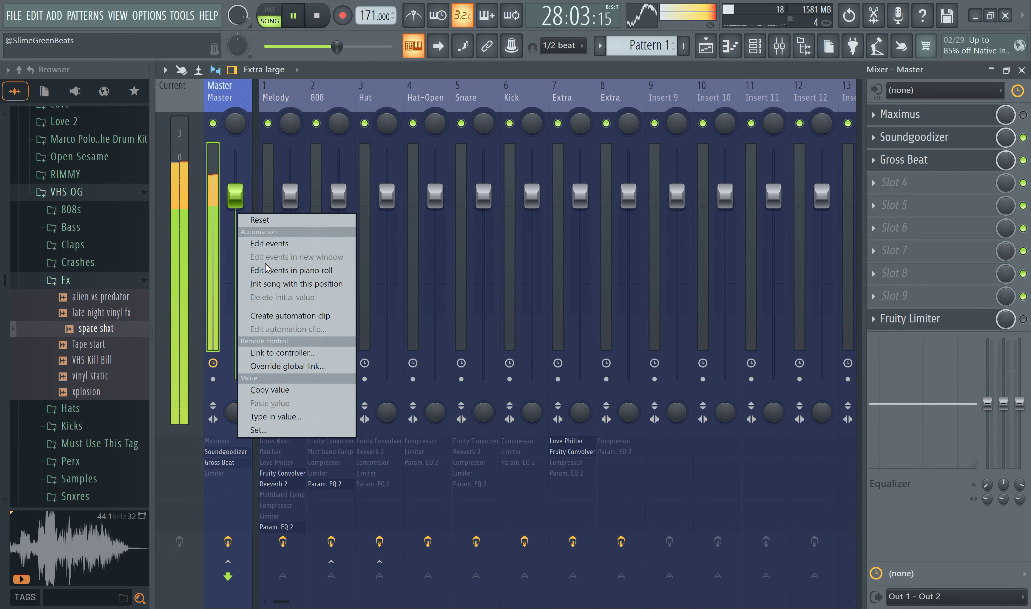
left_click(294, 316)
left_click(706, 48)
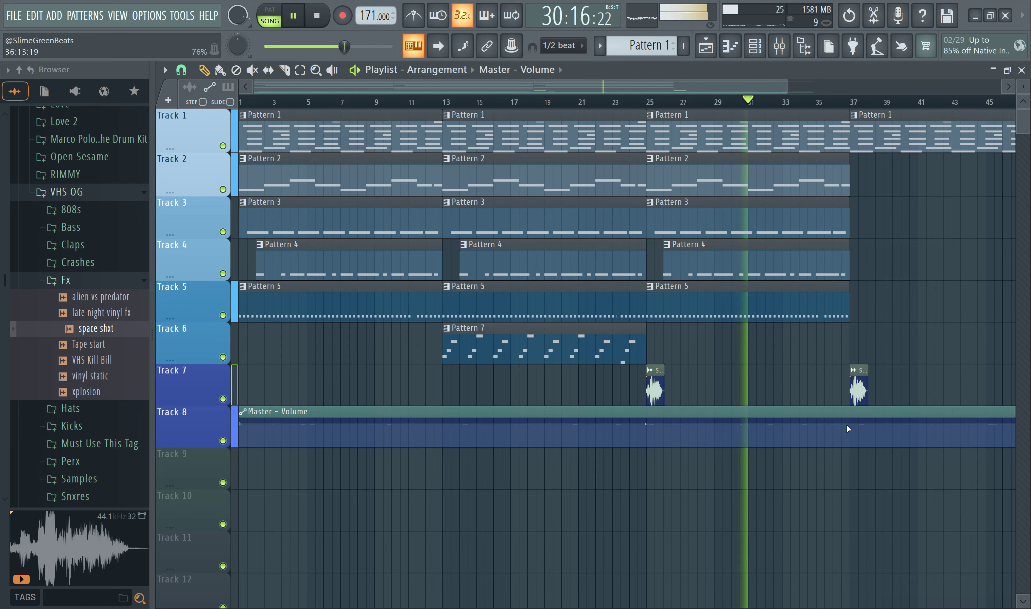
key("ctrl+z")
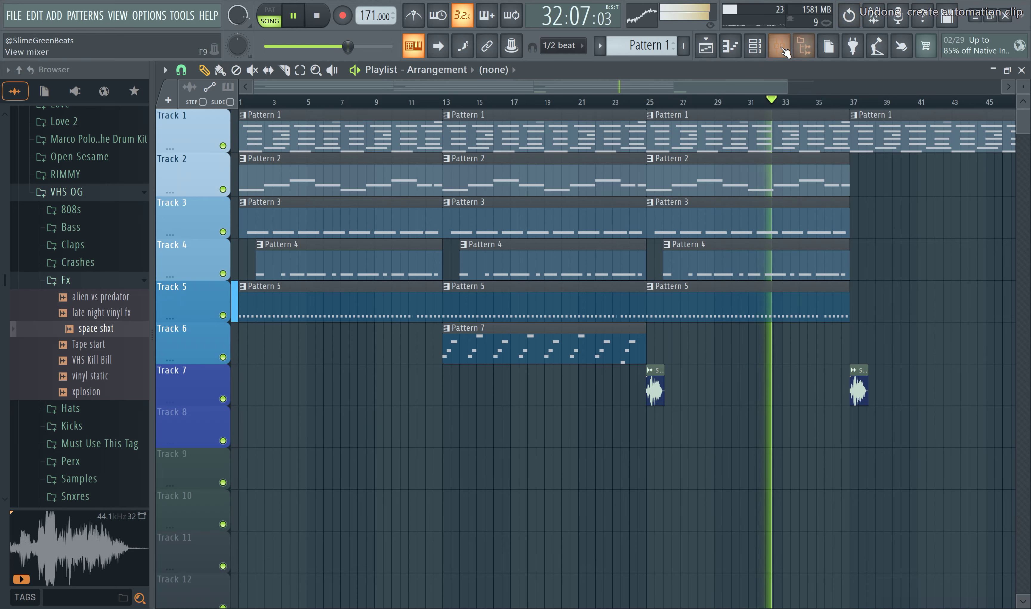
Step: Create an automation clip for the Master's Gross Beat mix level, at minimum until bar 37 and at full level from there
key("F9")
right_click(1011, 165)
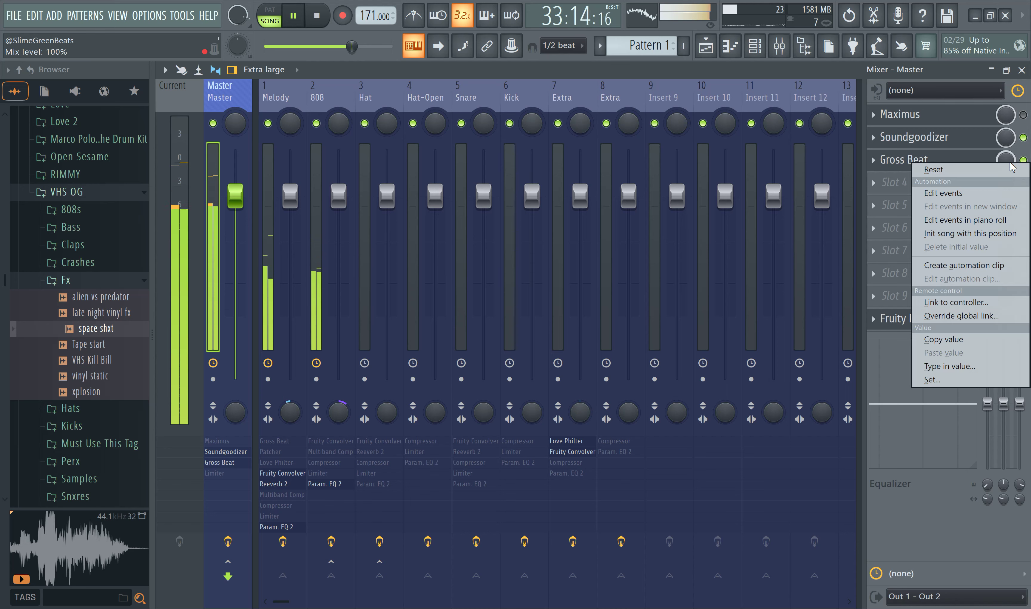
left_click(957, 268)
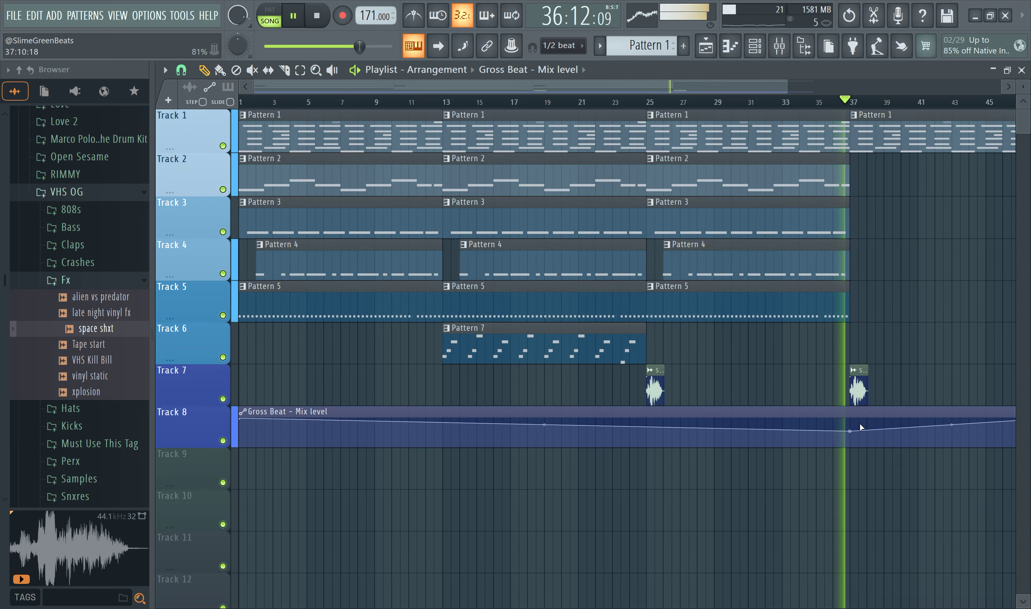
left_click_drag(847, 416, 851, 467)
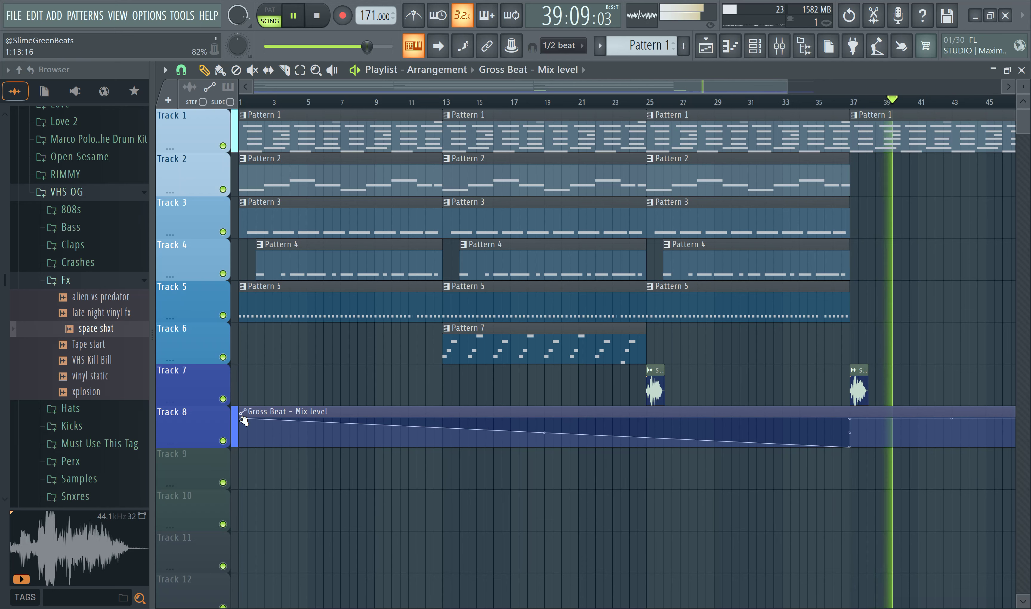
left_click_drag(240, 418, 237, 484)
left_click(814, 105)
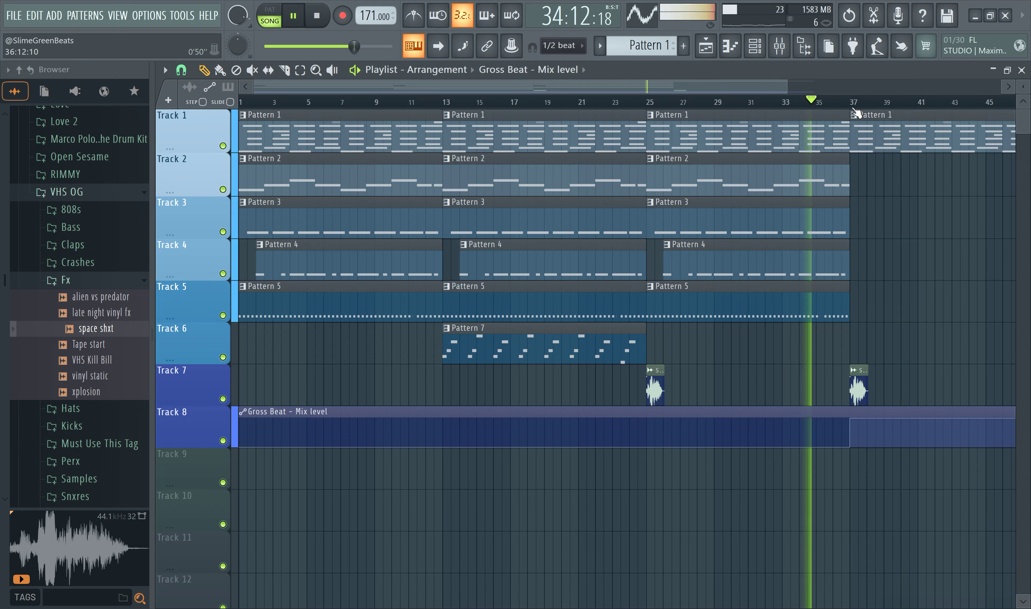
Step: Insert Fruity Love Philter in the Master mixer track's fourth effect slot
scroll(882, 172, "right", 2)
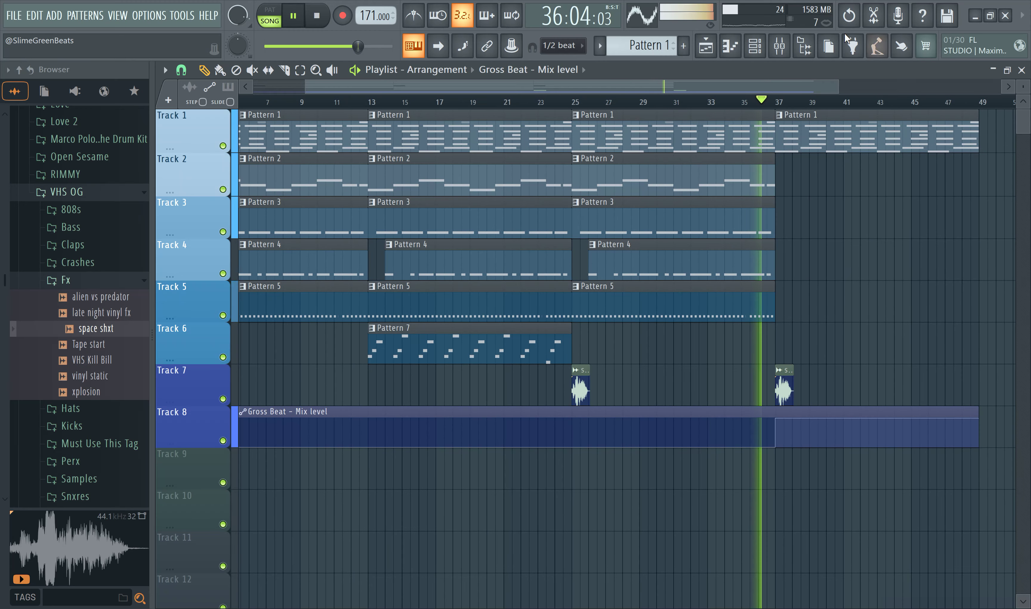
key("F9")
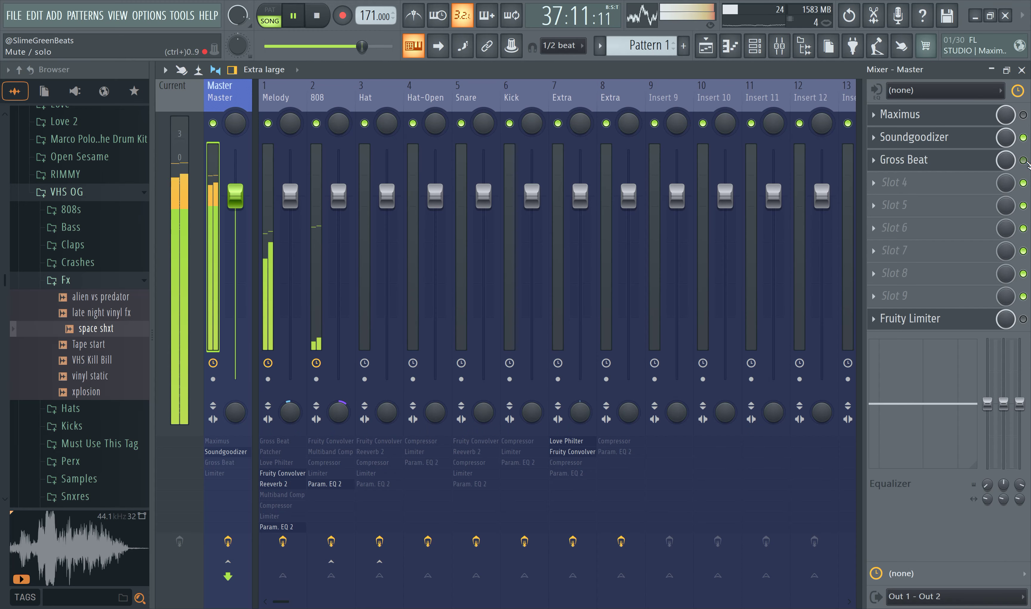
left_click(889, 189)
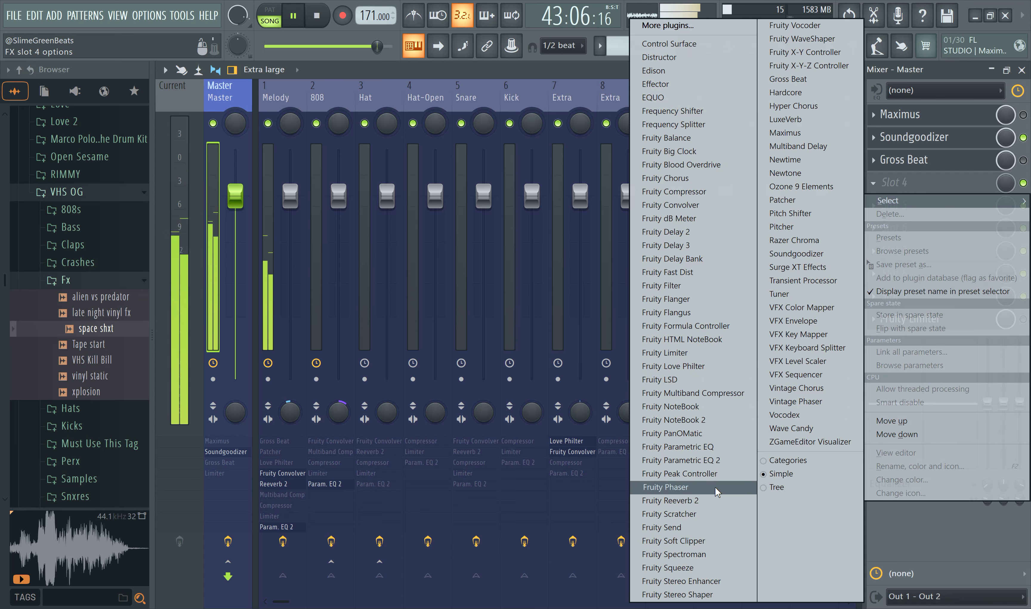
left_click(727, 365)
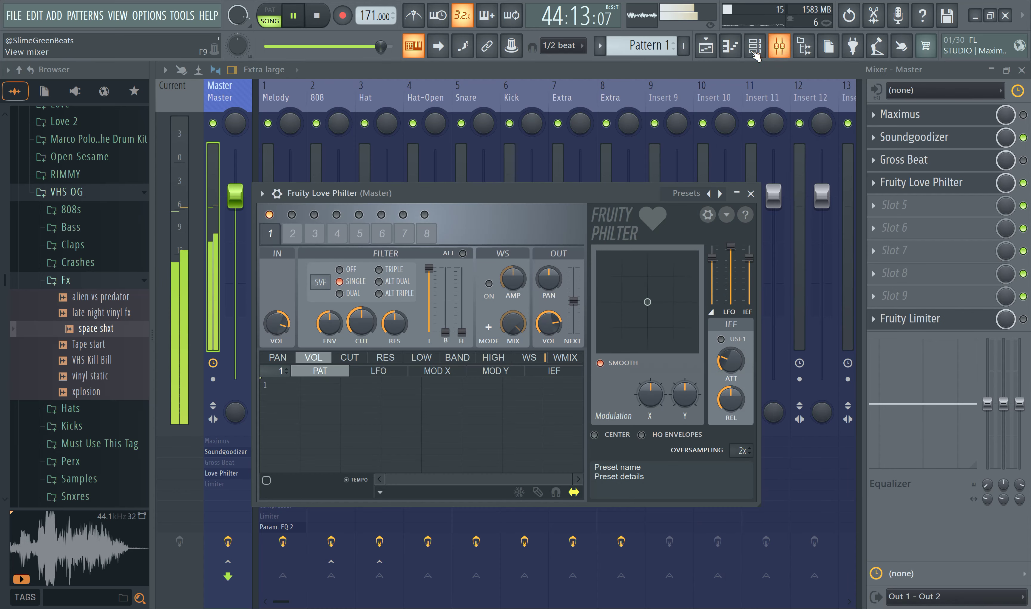
Step: Reshape the Gross Beat mix level automation so it rises gradually from minimum at bar 37 to full level at bar 49
left_click(716, 48)
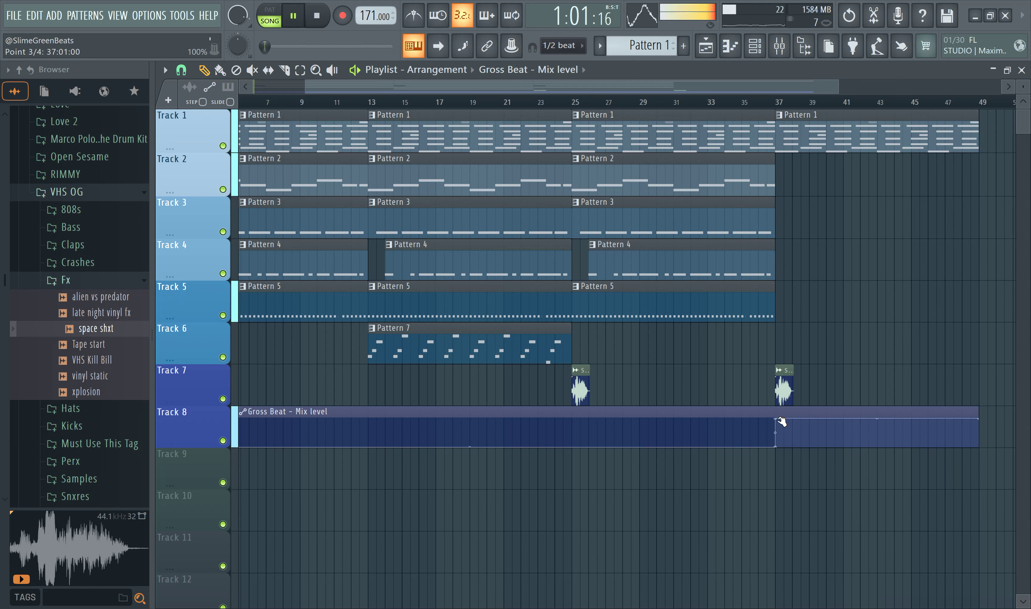
left_click_drag(783, 423, 776, 472)
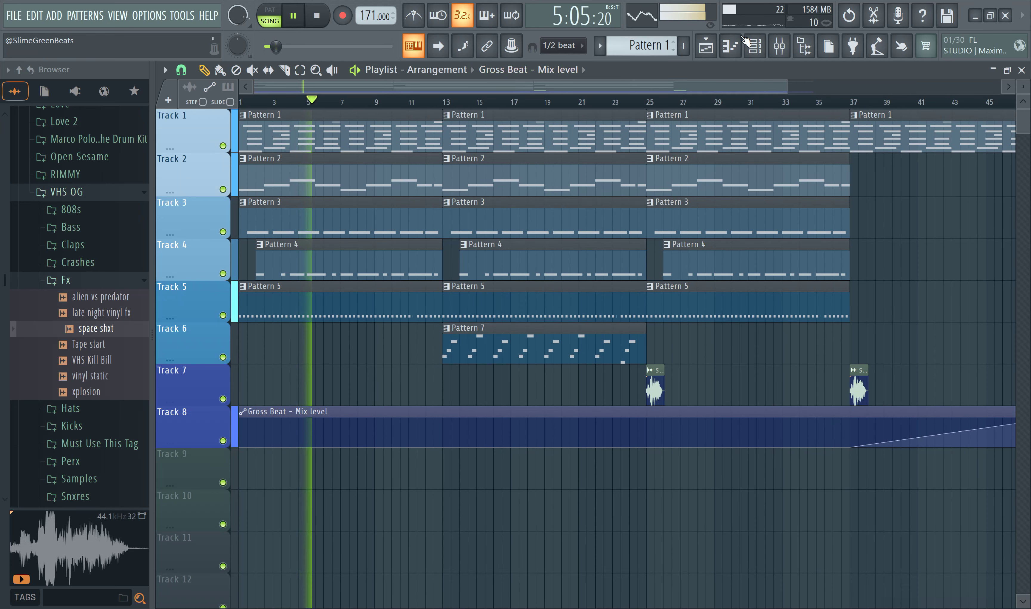
Step: Create an automation clip for the Master's Love Philter mix level, at minimum until bar 37 and rising to full by bar 49
left_click(785, 50)
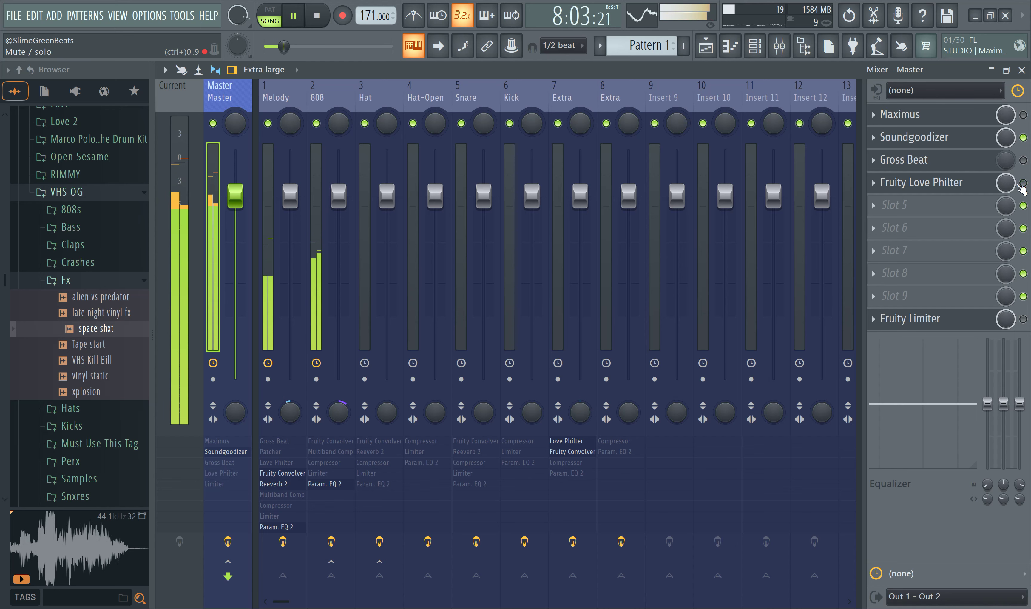
right_click(1010, 186)
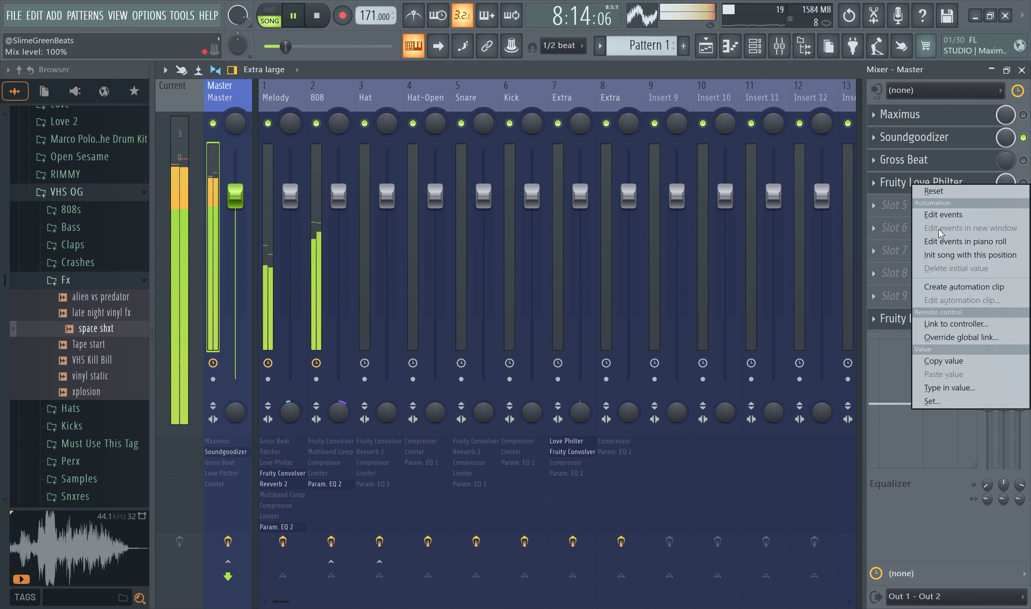
left_click(957, 288)
left_click(706, 49)
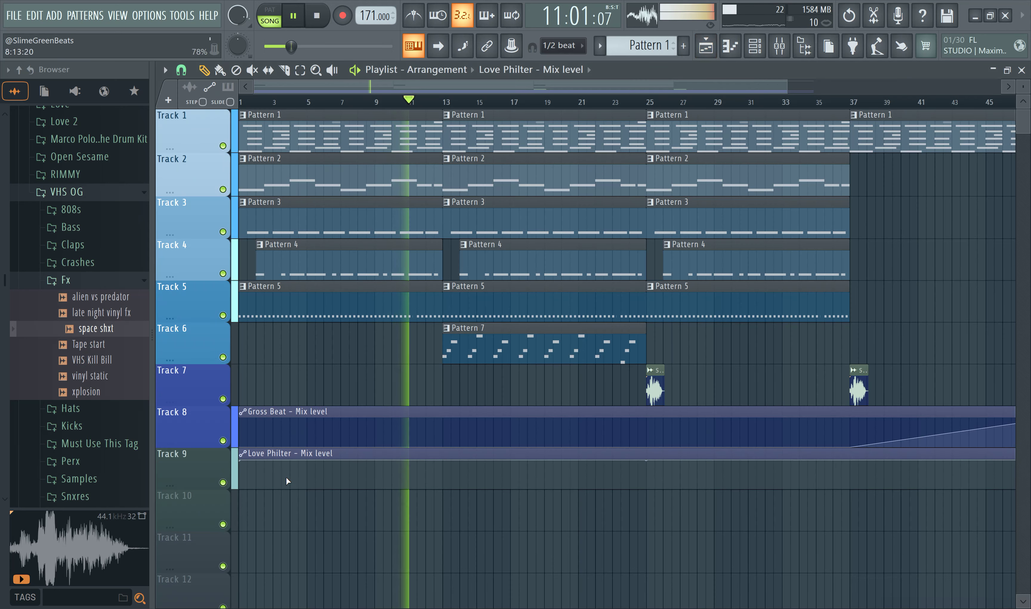
left_click_drag(240, 461, 281, 542)
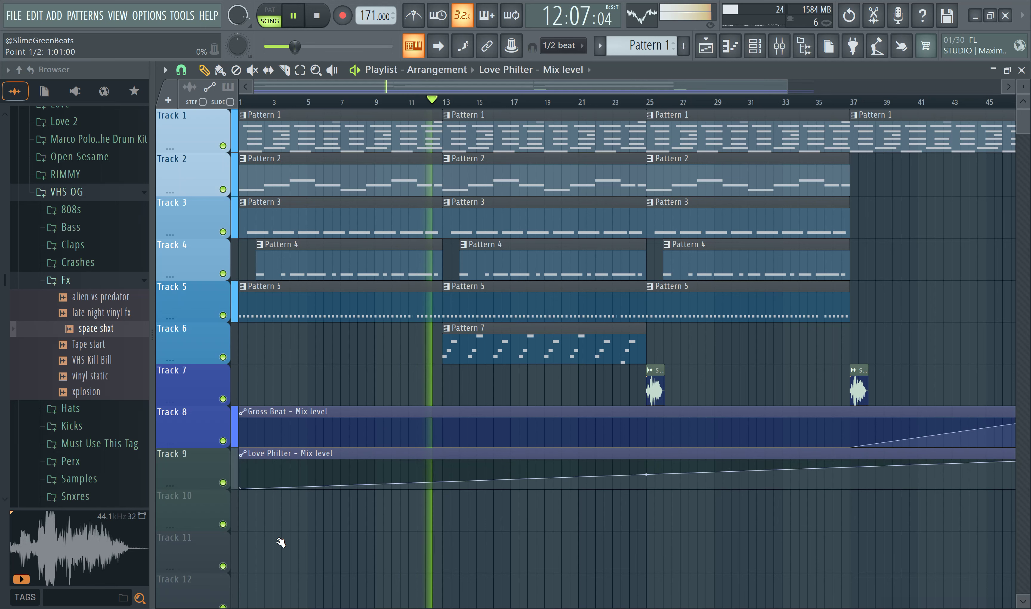
right_click(849, 480)
left_click_drag(850, 483, 849, 487)
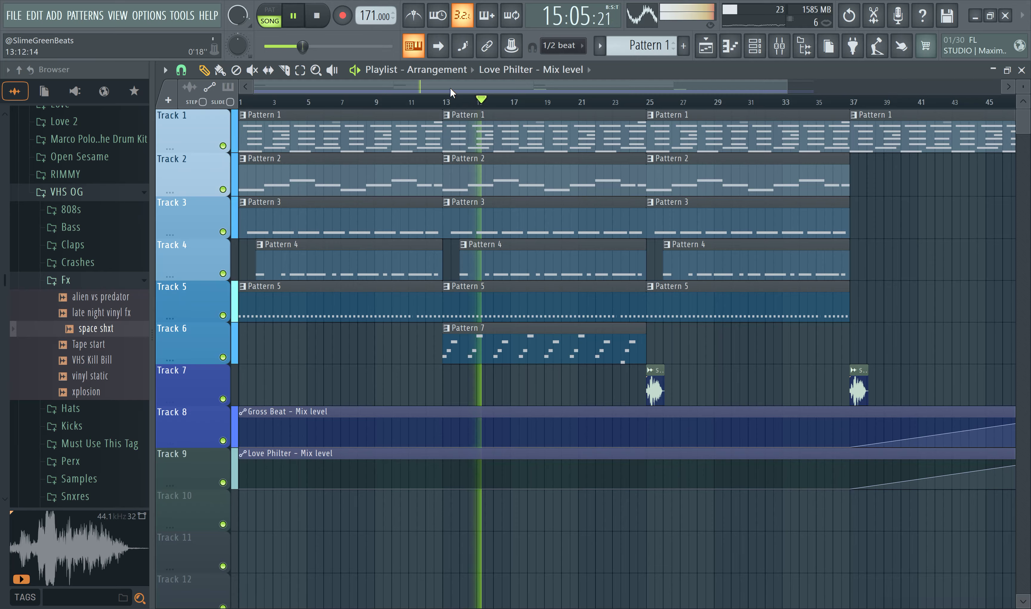
Step: Extend the melody by placing another Pattern 1 clip on Track 1 at bar 49
scroll(543, 114, "right", 3)
scroll(585, 121, "right", 3)
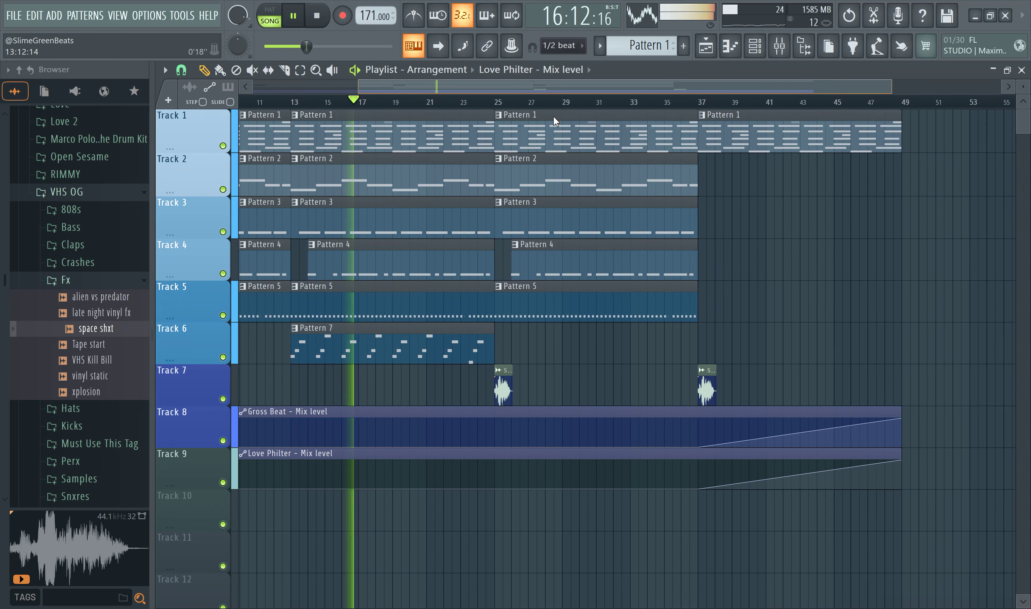
left_click_drag(613, 126, 658, 132)
left_click(685, 133)
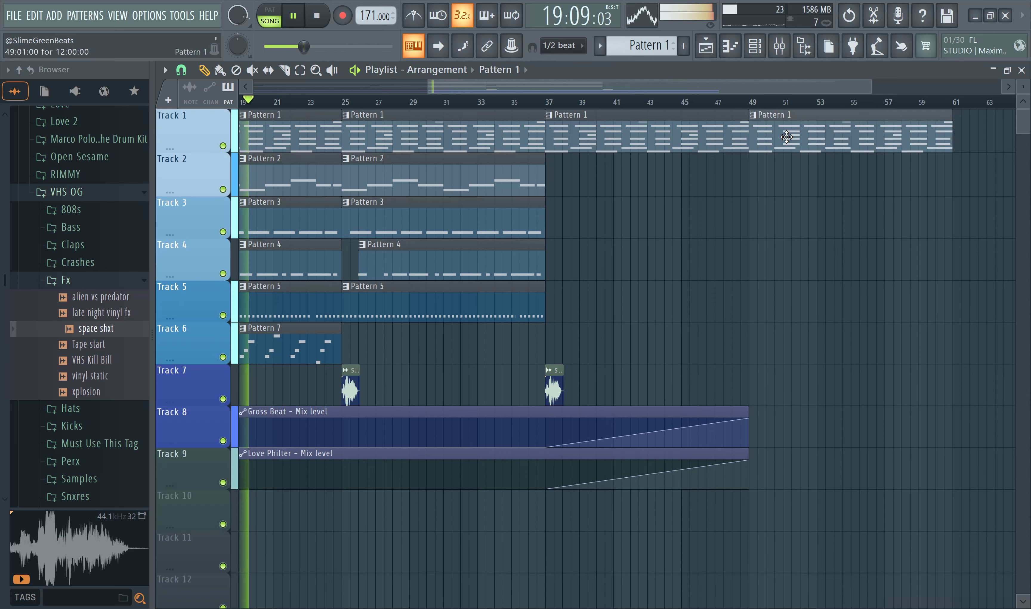
Step: Create an automation clip for the Master track's volume
key("F9")
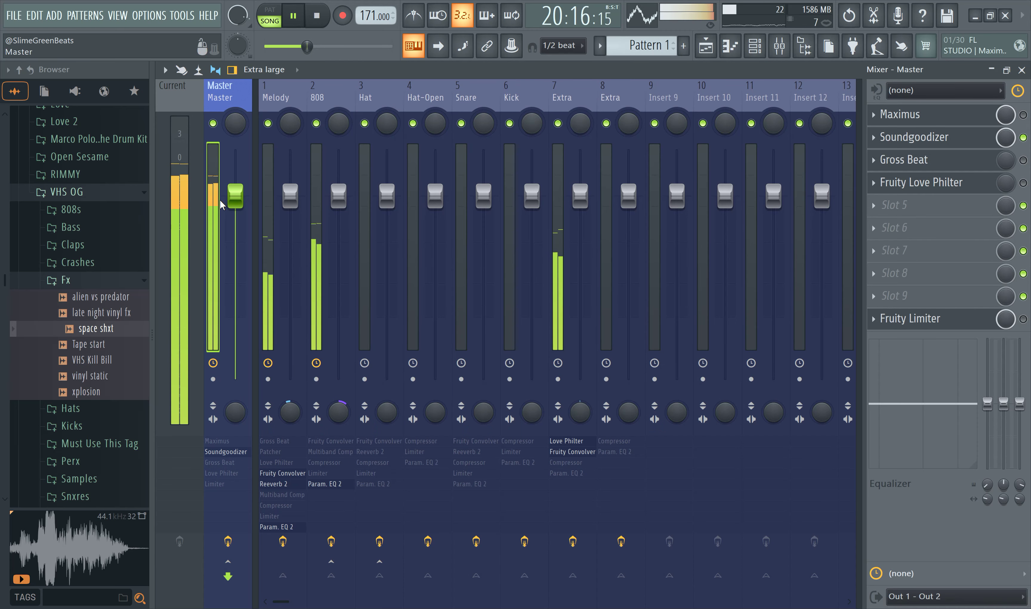
right_click(229, 203)
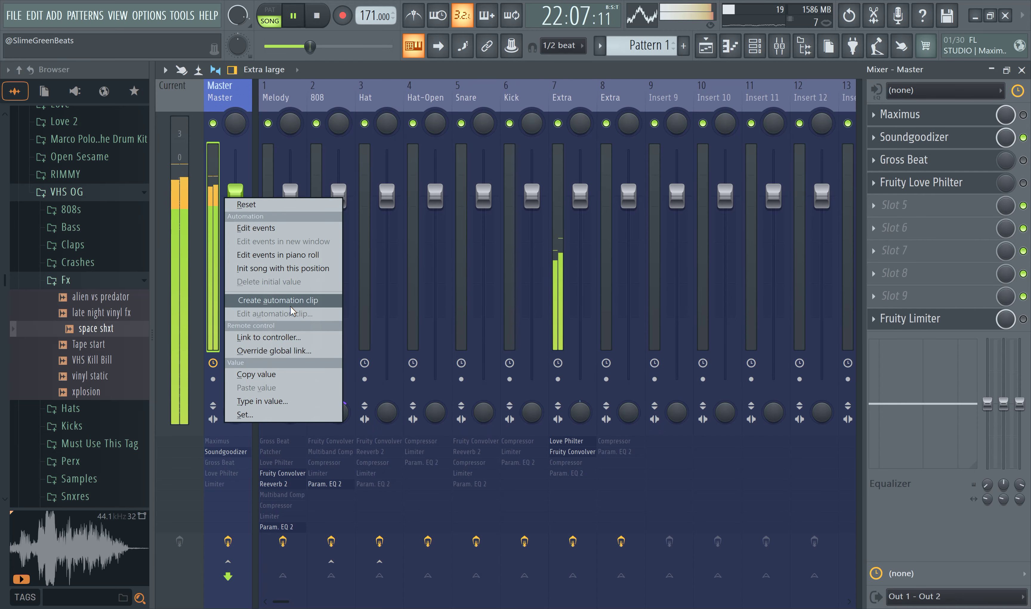
left_click(291, 303)
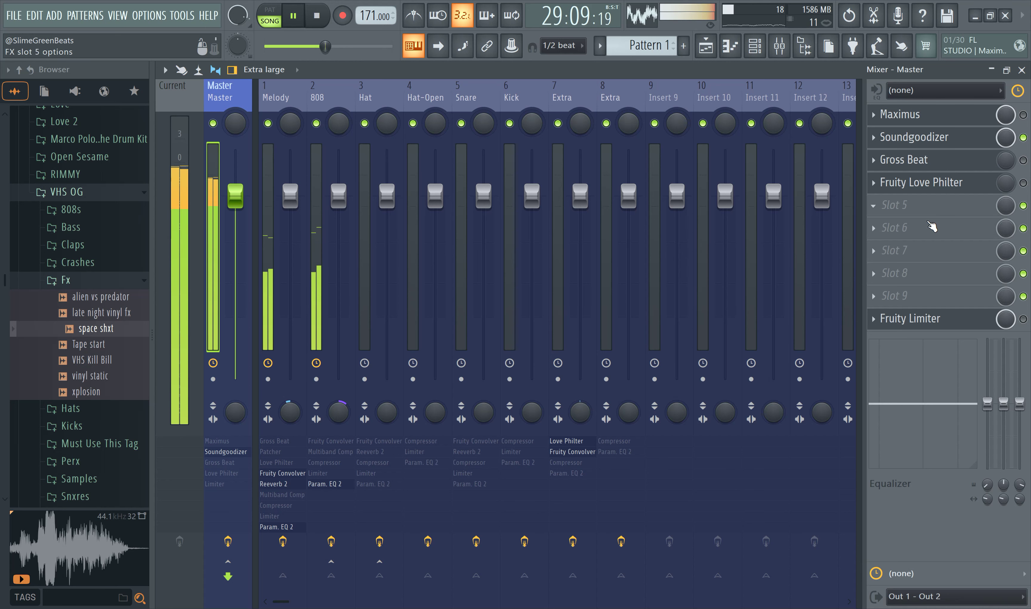
Step: Enable the Master's Fruity Limiter with its ceiling at about -7.2 dB, and turn Fruity Love Philter back on
left_click(957, 326)
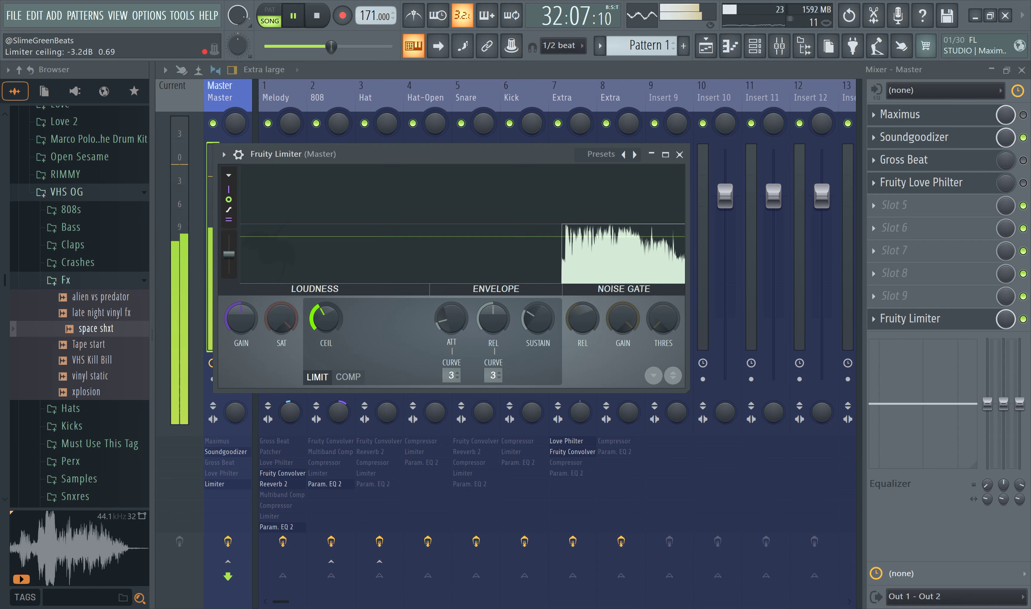
left_click_drag(326, 320, 327, 321)
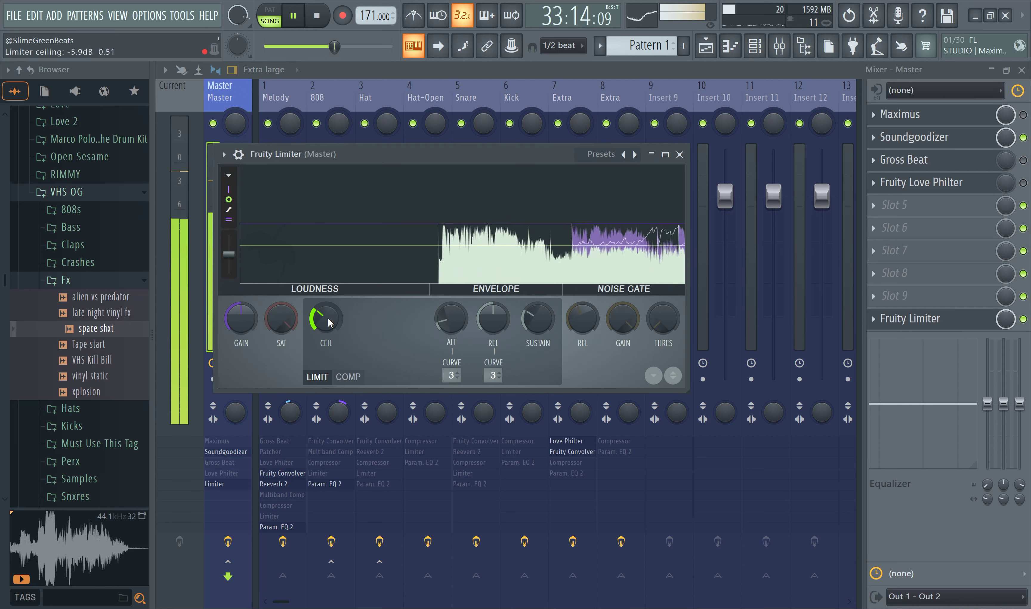
left_click_drag(328, 318, 329, 322)
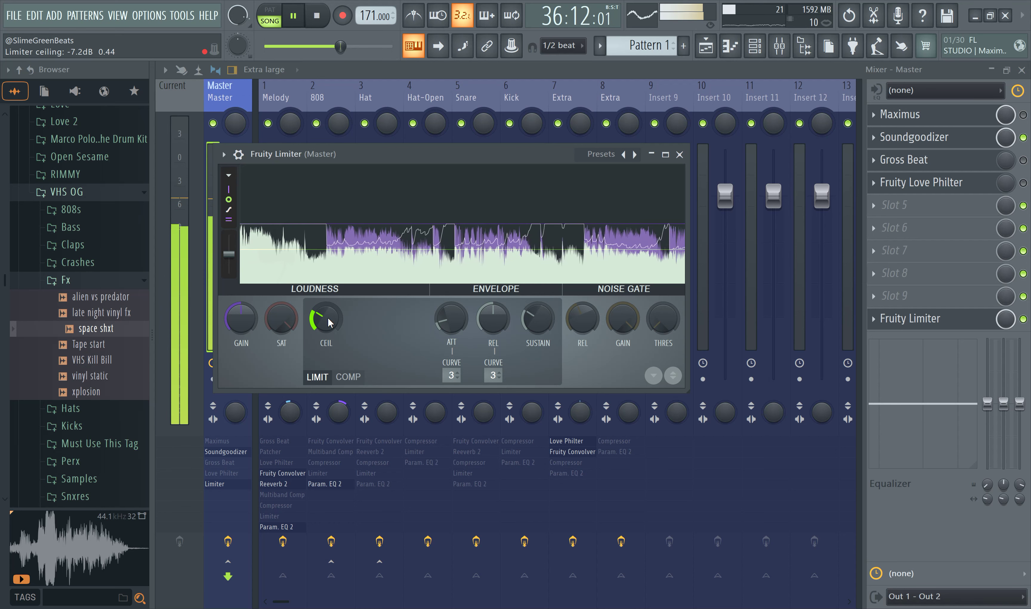
left_click(1028, 183)
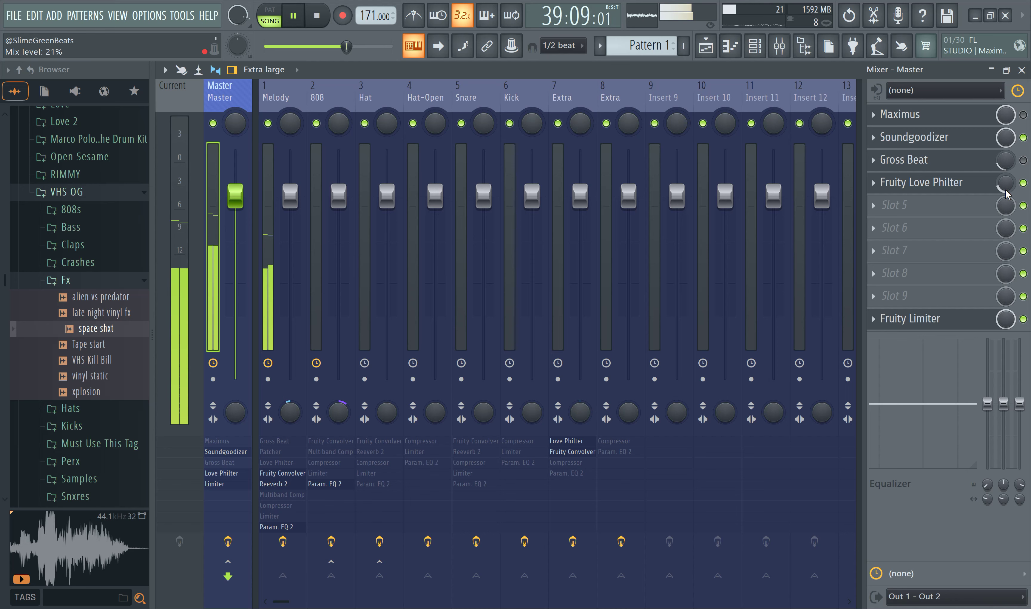
Step: Enable Patcher on the Melody mixer track and turn its 1K Reverb main knob fully up
left_click(705, 45)
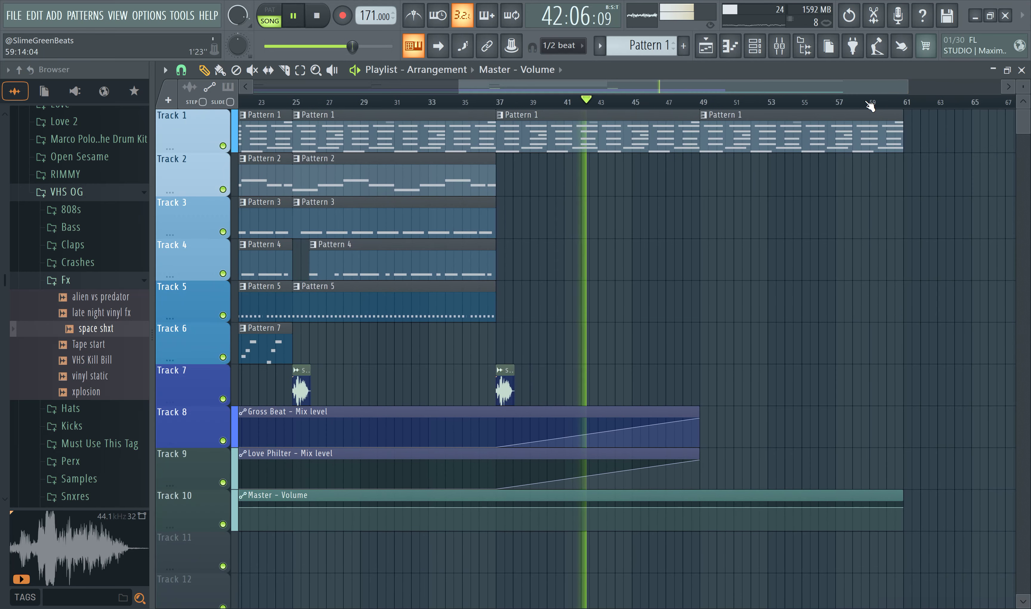
left_click(780, 46)
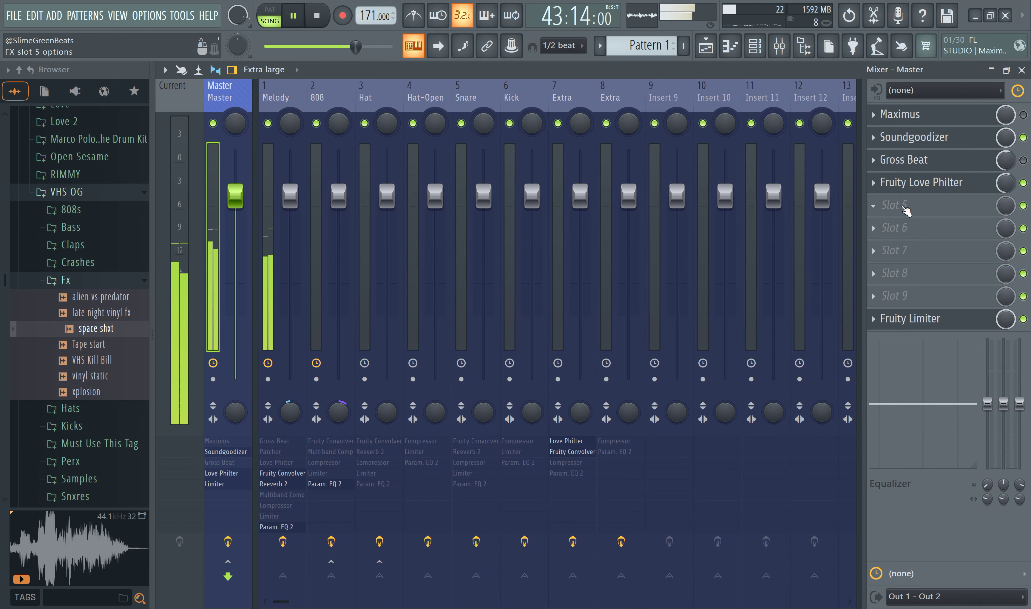
left_click(267, 221)
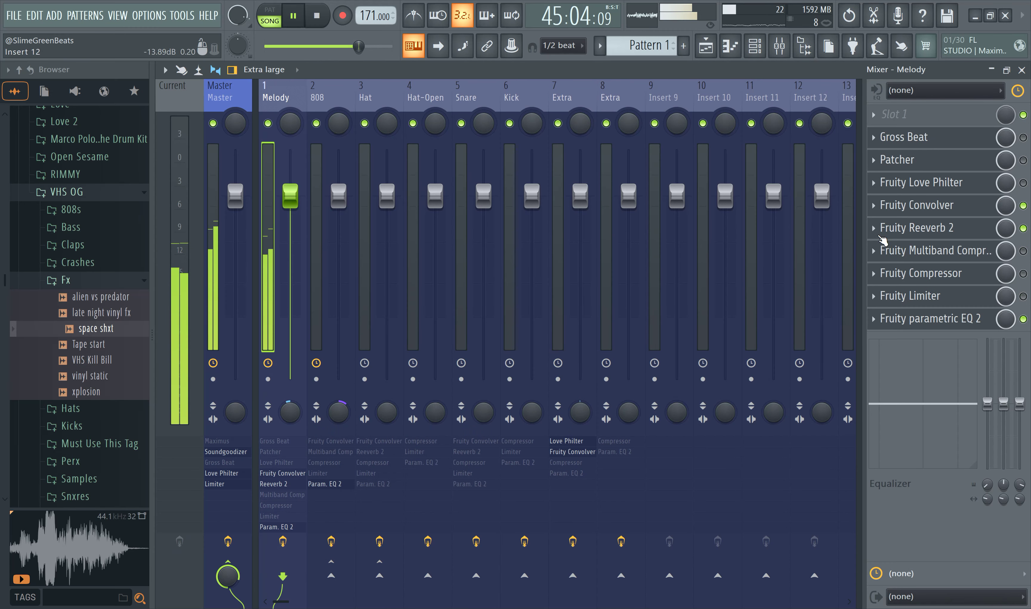
left_click(955, 167)
left_click_drag(409, 384, 430, 293)
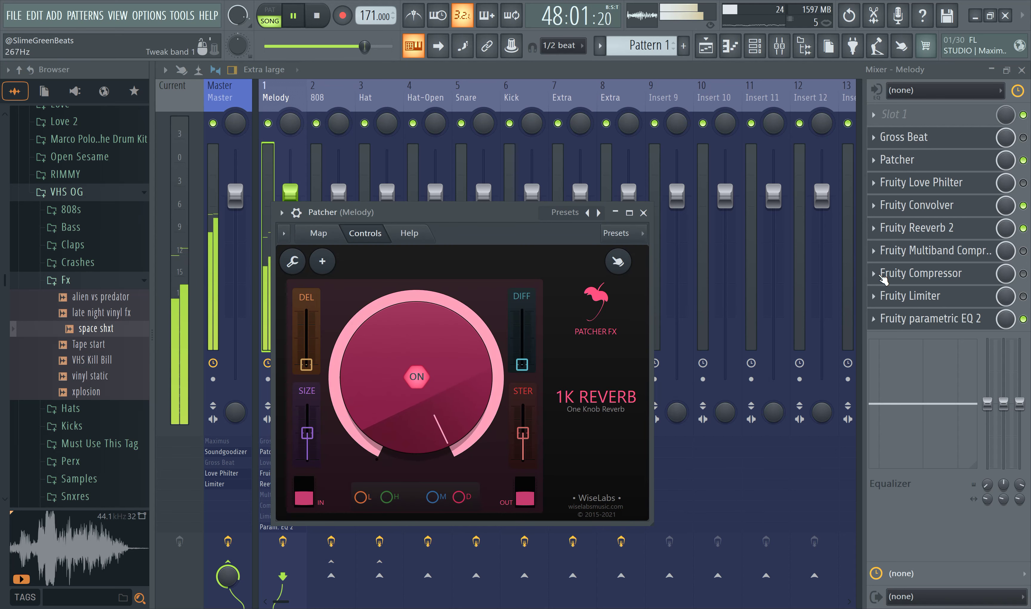
Step: Create an automation clip for the Melody's Patcher mix level, at minimum until bar 49 and rising to full by bar 61
right_click(1004, 167)
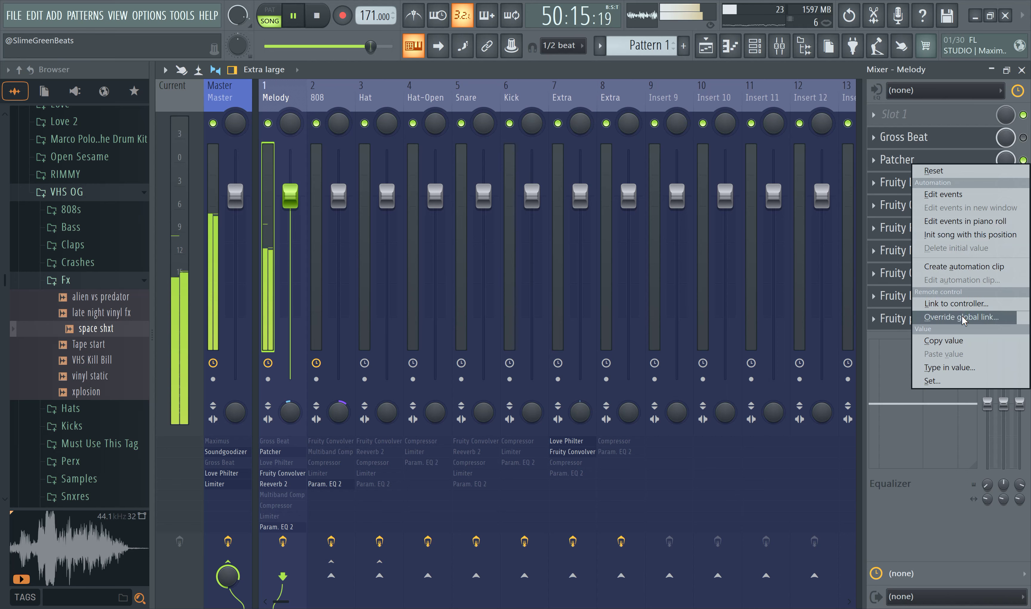
left_click(955, 268)
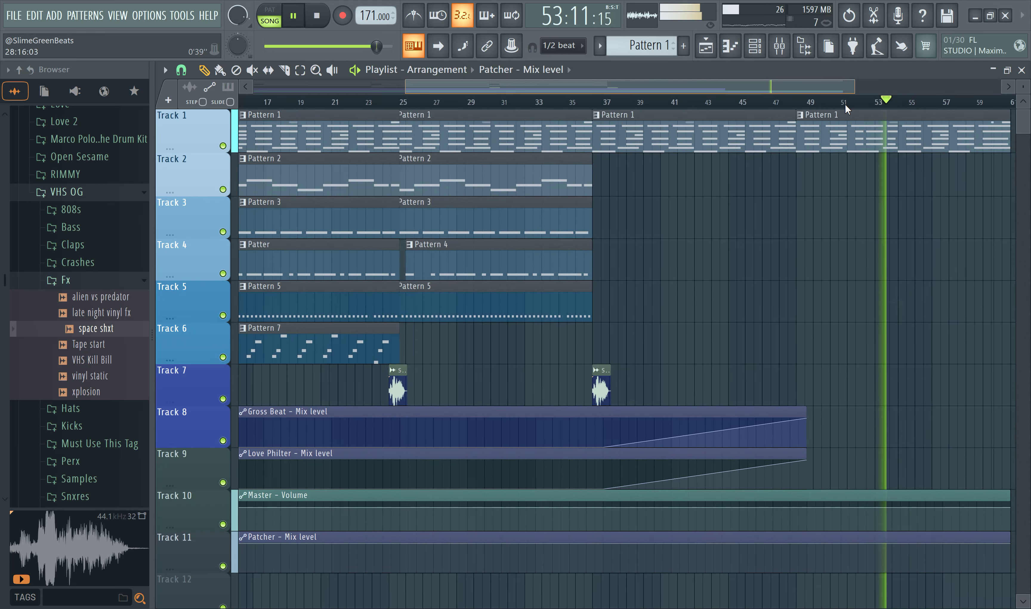
right_click(774, 569)
left_click_drag(553, 87, 85, 158)
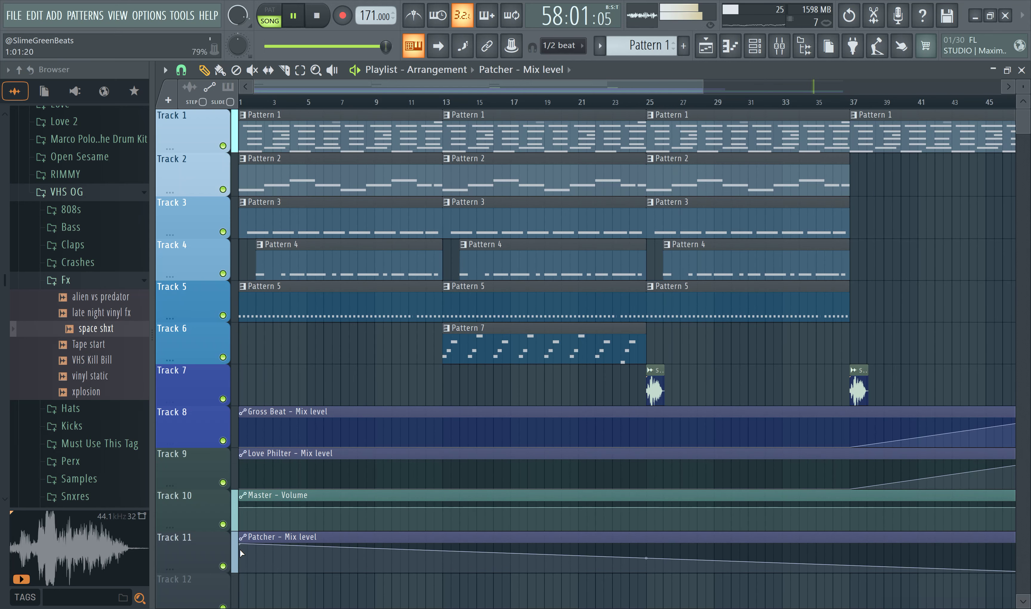
left_click_drag(244, 546, 232, 585)
left_click_drag(468, 88, 706, 125)
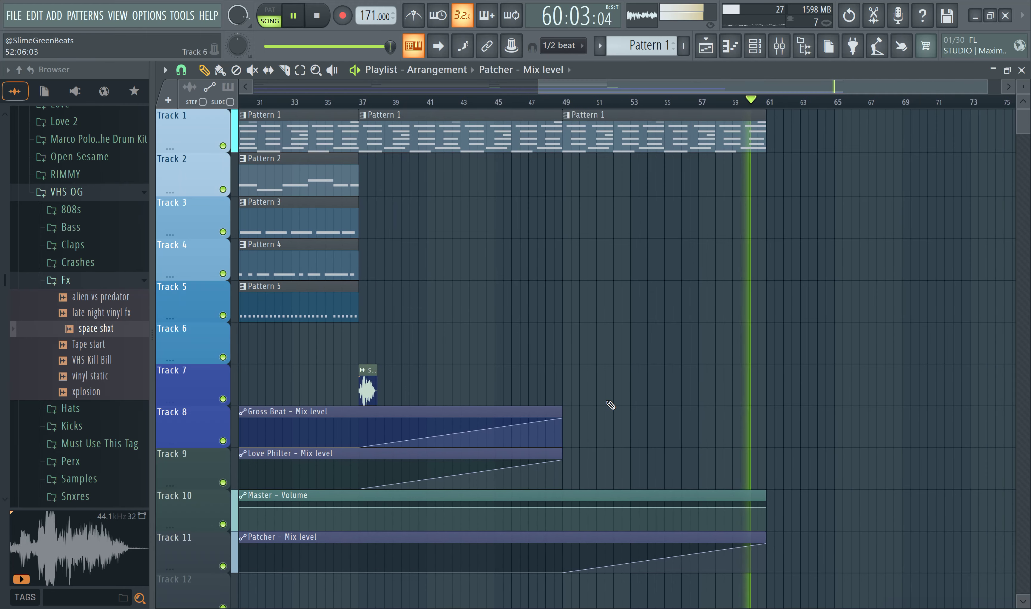
Step: Add a point at bar 49 in the Master volume automation and give it the end point's copied value of 80%
right_click(763, 510)
left_click(798, 567)
left_click(566, 509)
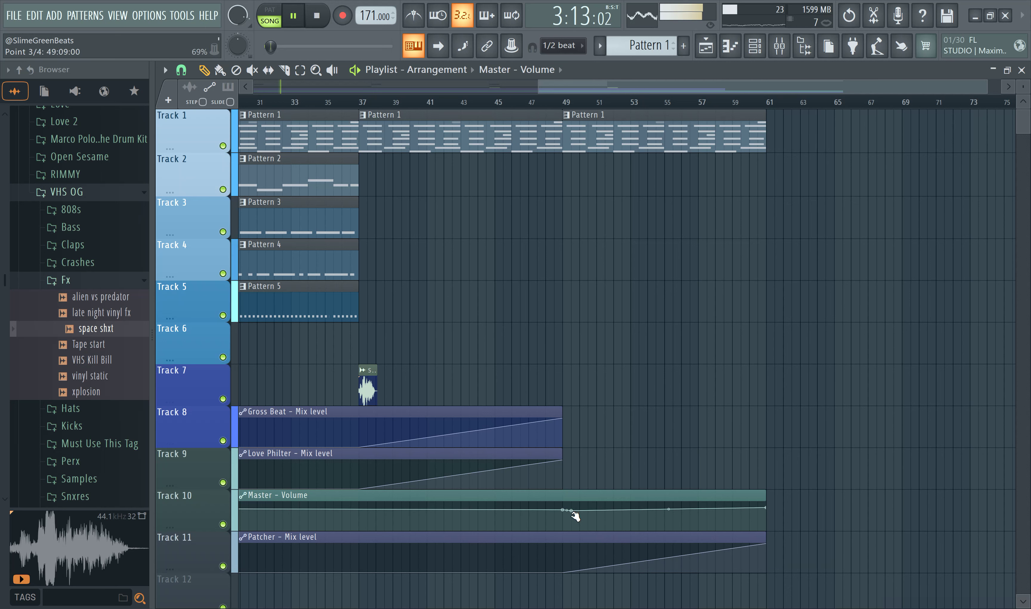
key("ctrl+z")
key("ctrl+z")
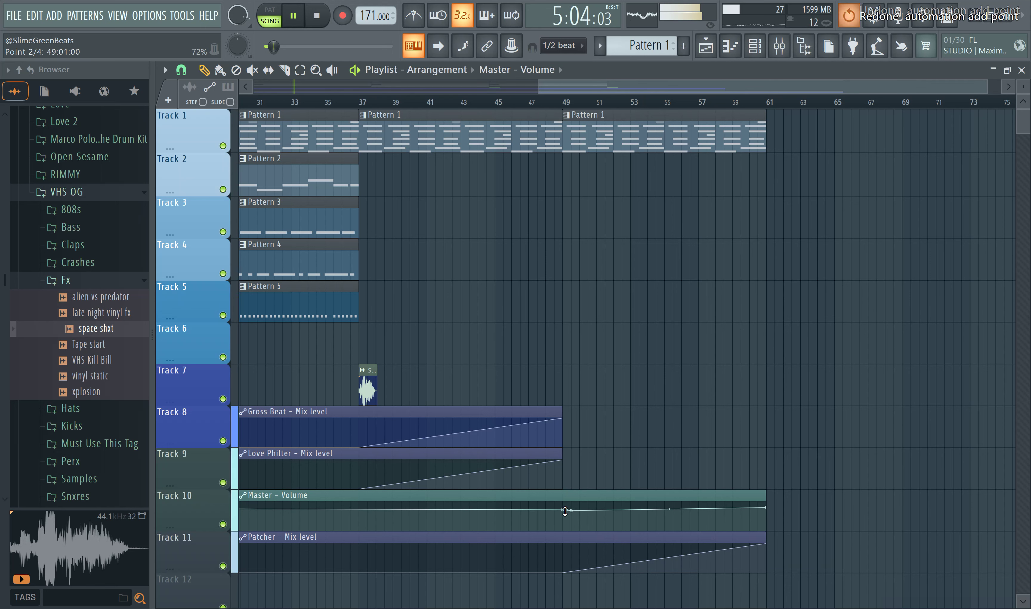
key("ctrl+z")
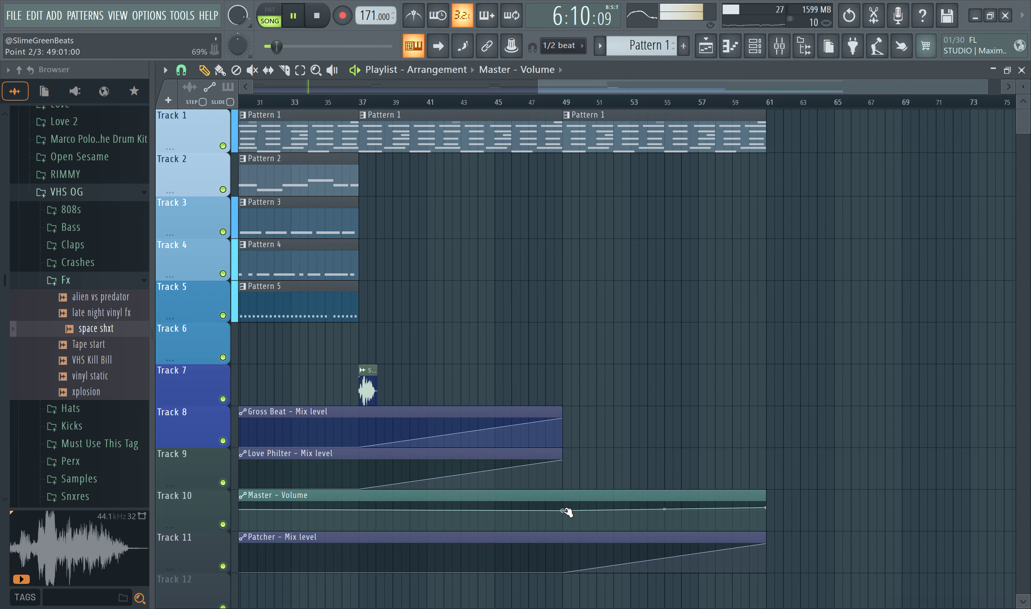
right_click(562, 513)
left_click(623, 579)
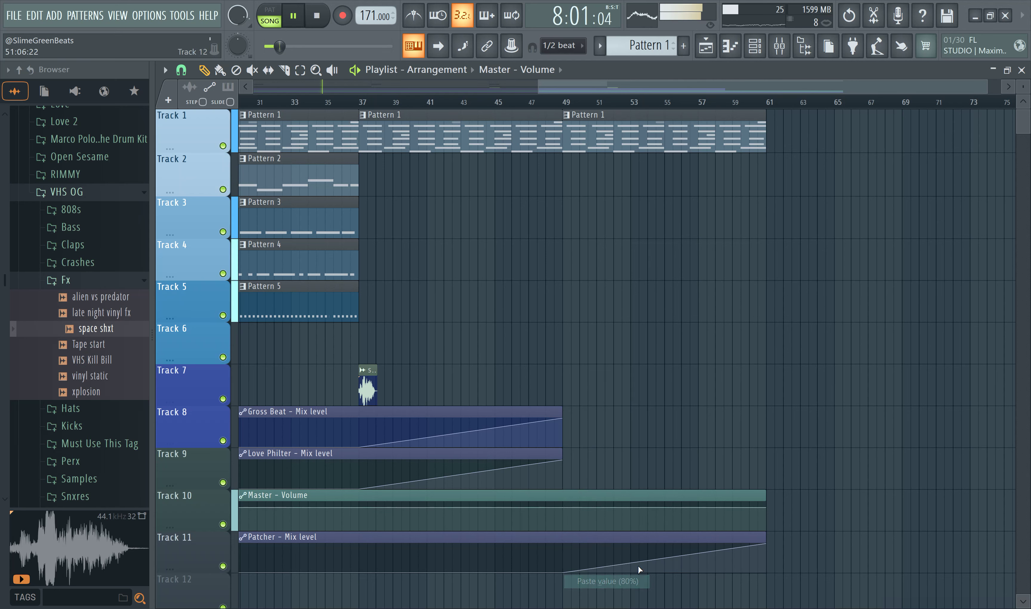
Step: Fade the Master volume automation along a curve from bar 49 down to minimum at bar 61, and return to the mixer
left_click_drag(768, 509, 768, 528)
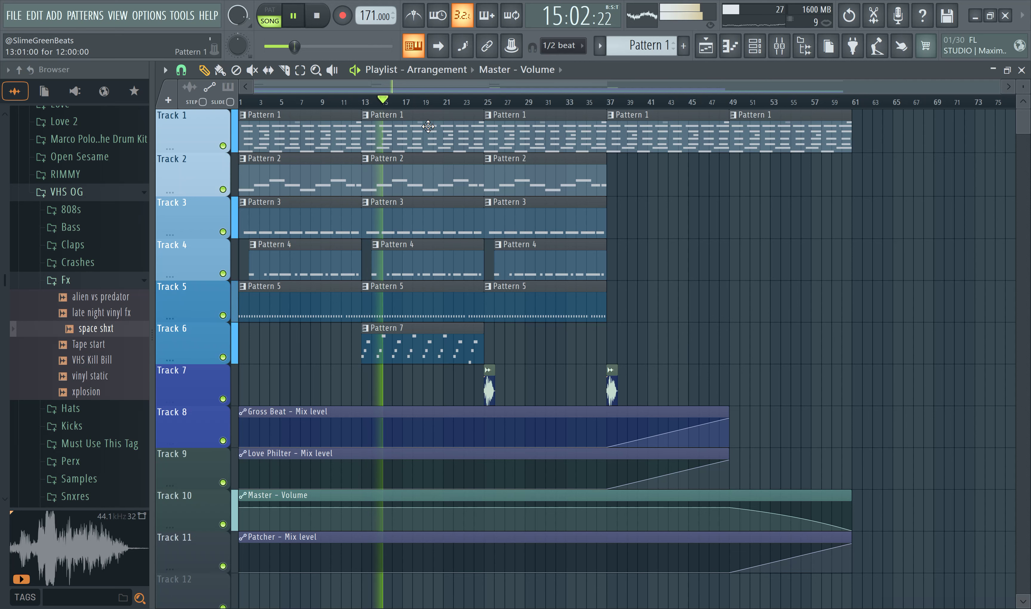
left_click_drag(998, 89, 872, 100)
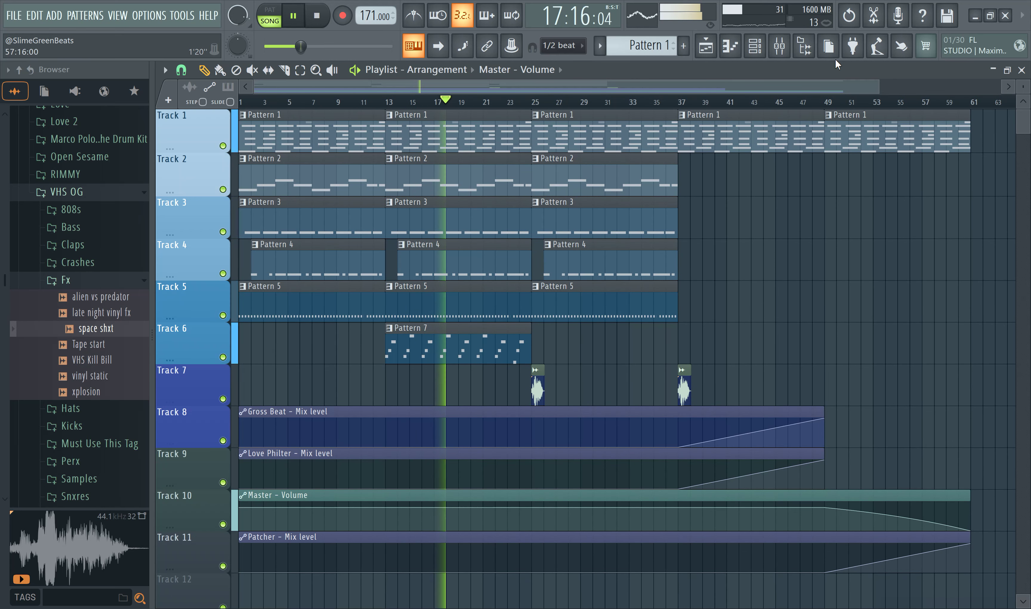
left_click(779, 45)
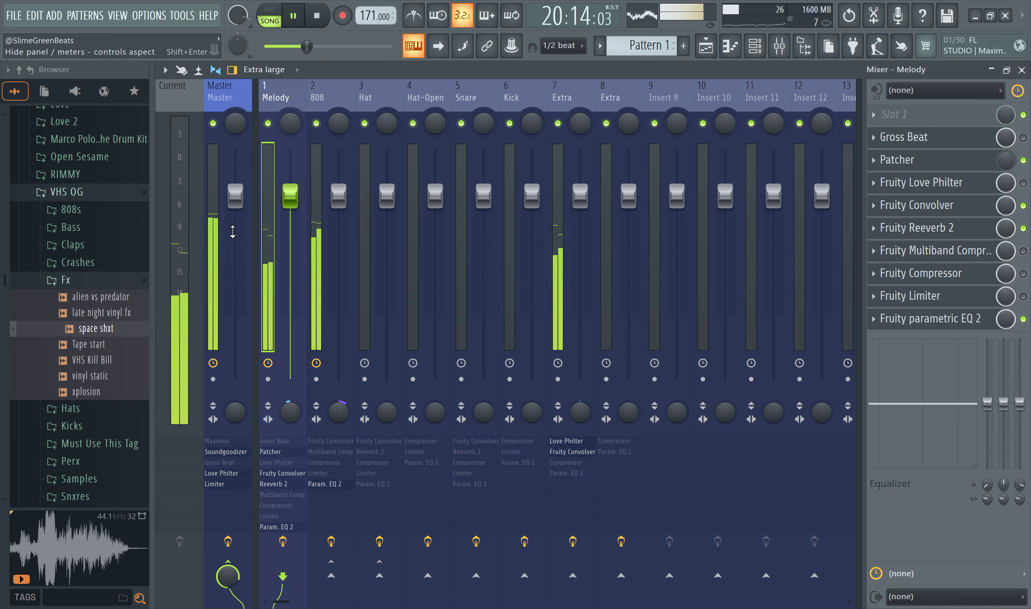
Step: Select the Master mixer track and turn off its Fruity Limiter
left_click(217, 234)
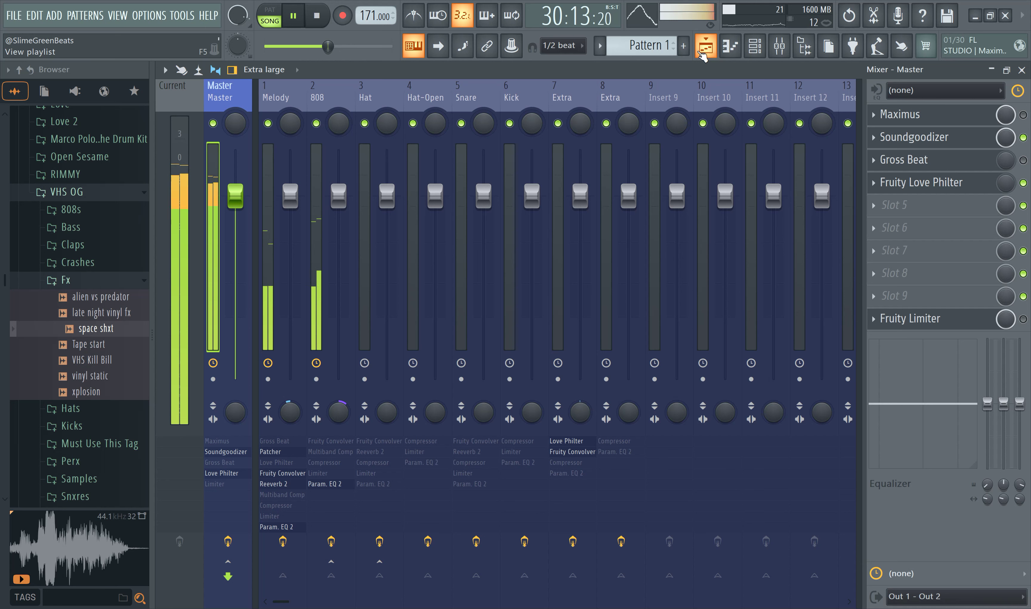
Step: Show all channels in the channel rack, route Ach Ja Hat 1 to mixer track 3, and return to the mixer
left_click(756, 48)
left_click(416, 73)
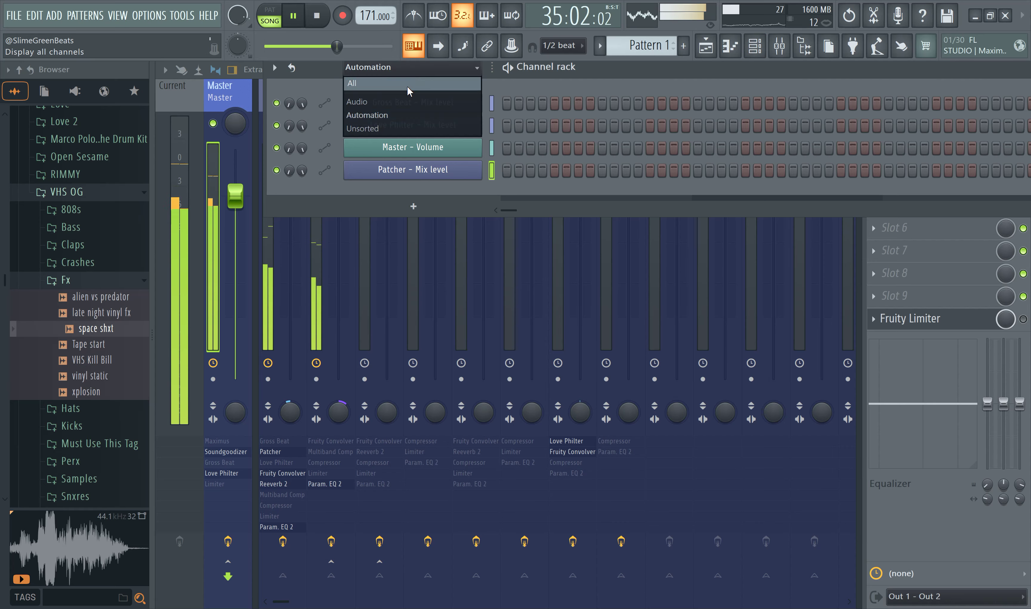
left_click(407, 86)
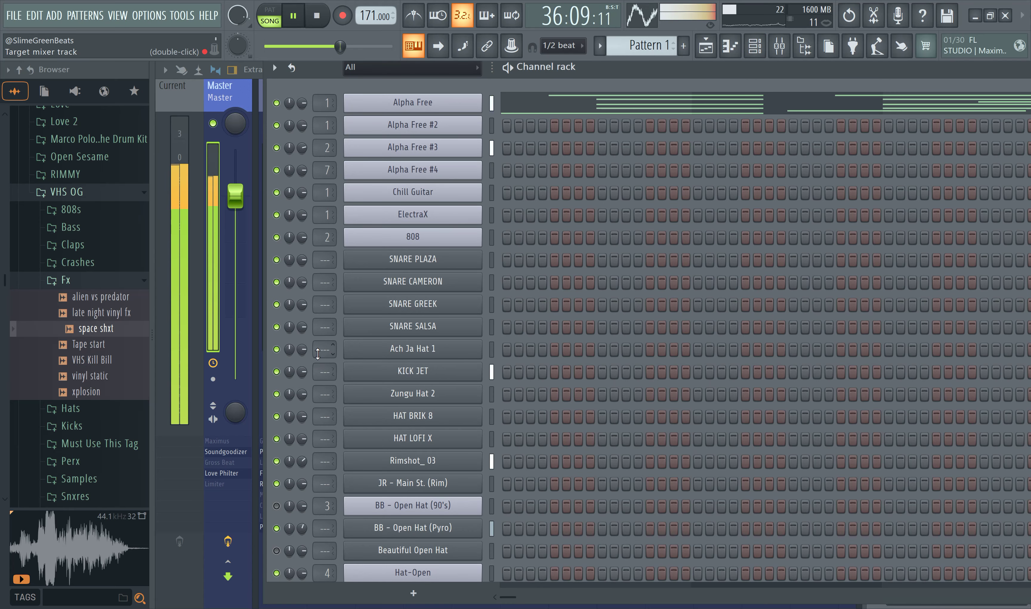
left_click_drag(317, 353, 317, 340)
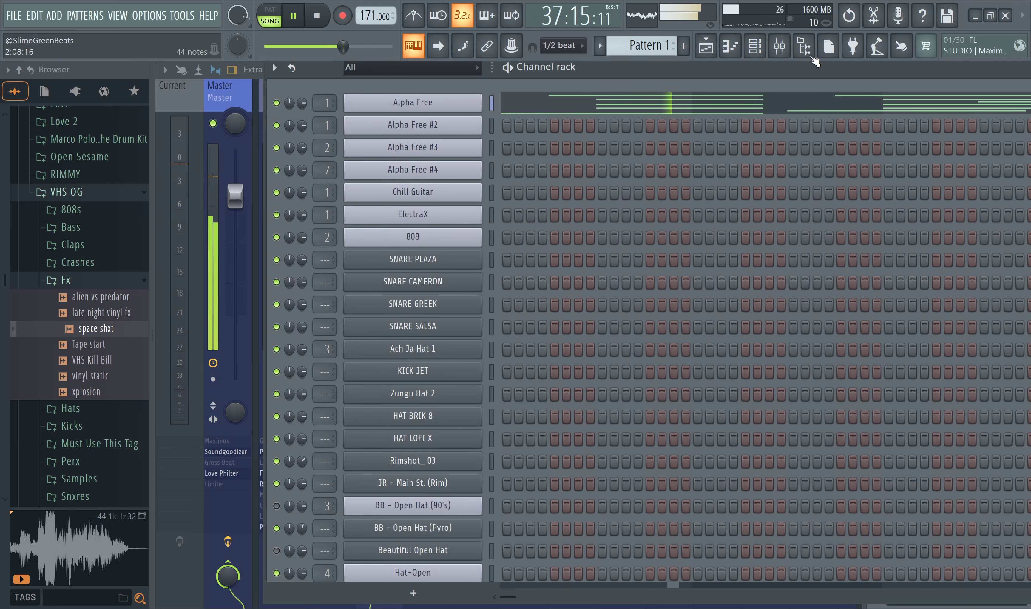
left_click(780, 48)
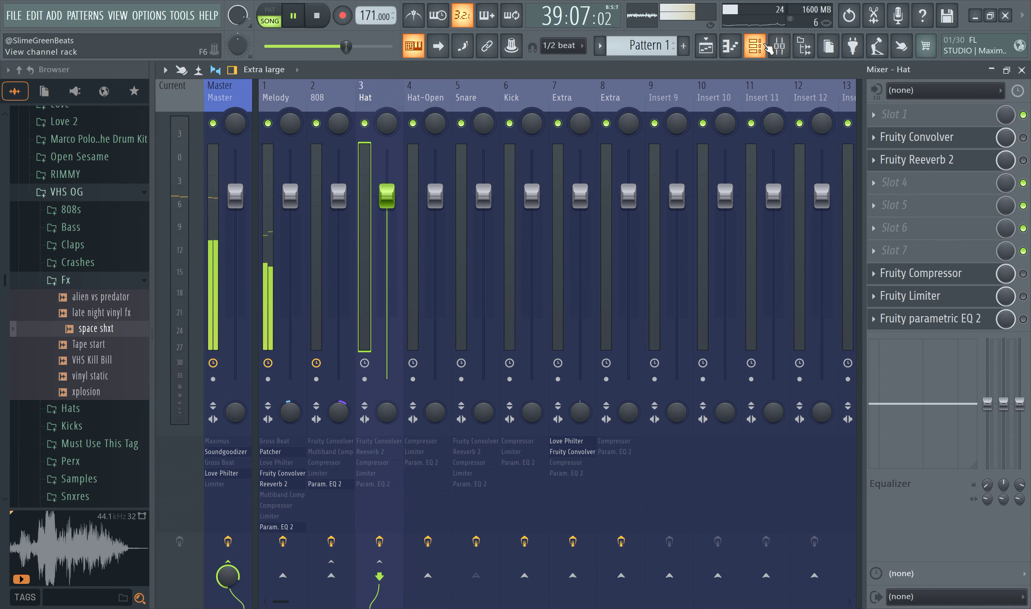
Step: Open the playlist and the channel settings of the space shxt clip at bar 37 on Track 7
left_click(705, 46)
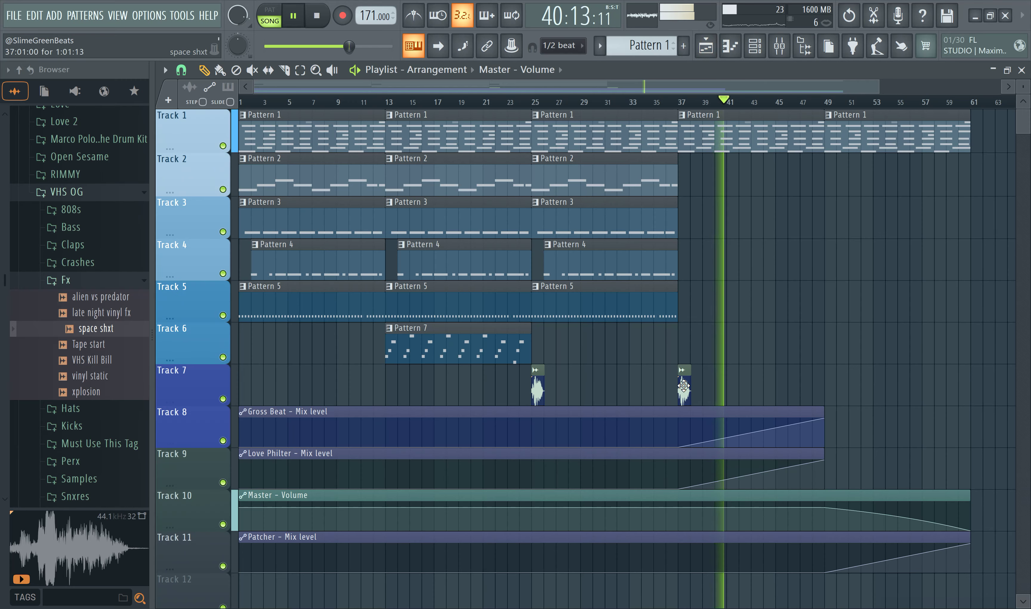
double_click(683, 385)
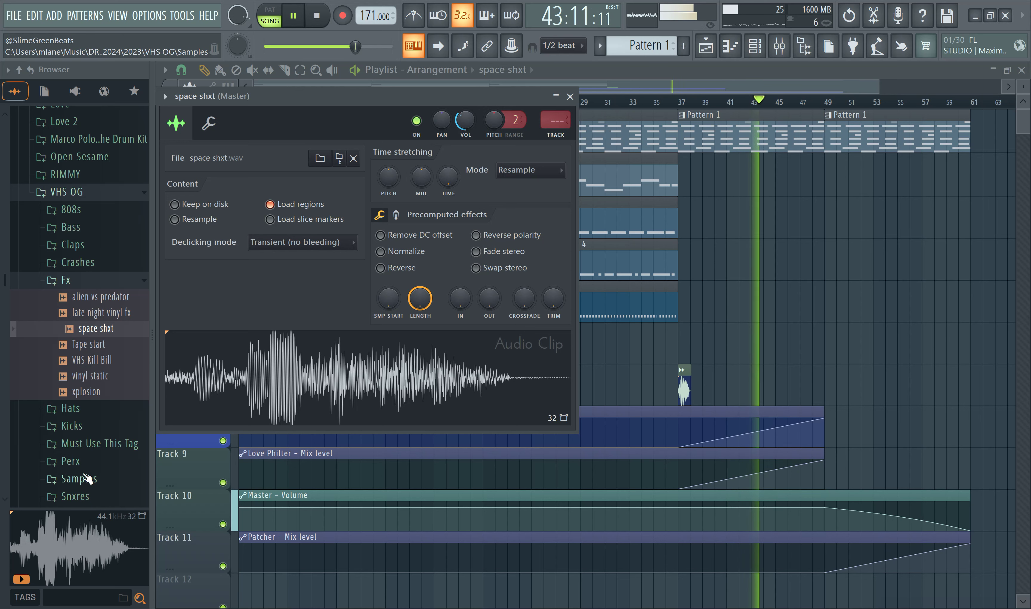
Step: Collapse the Tane folder in the browser, expand the VHS OG kit's Xtra folder and preview the remember me sample
scroll(93, 471, "down", 4)
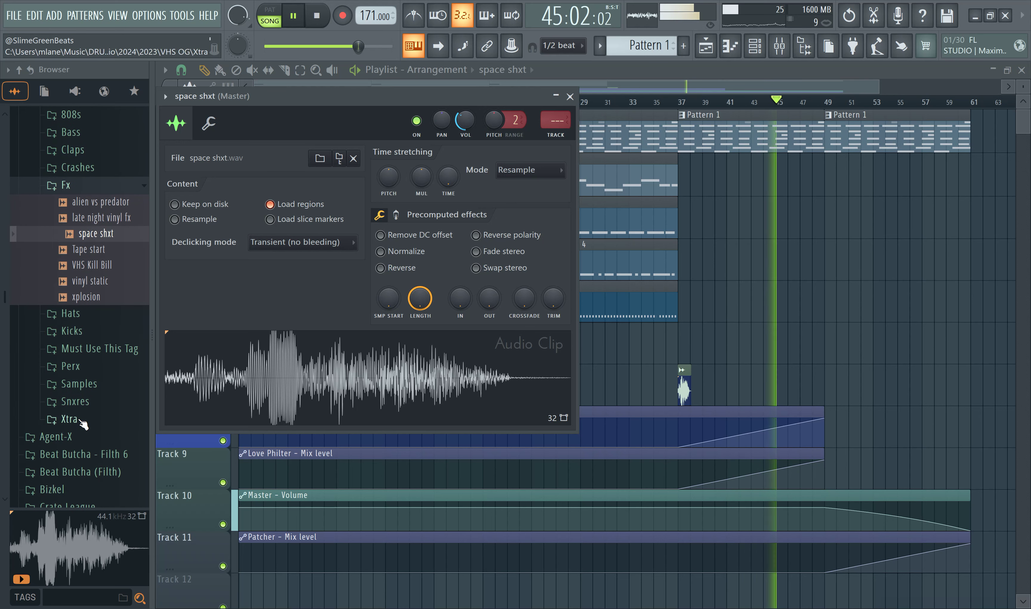
scroll(89, 418, "down", 1)
scroll(83, 409, "down", 8)
scroll(70, 392, "up", 4)
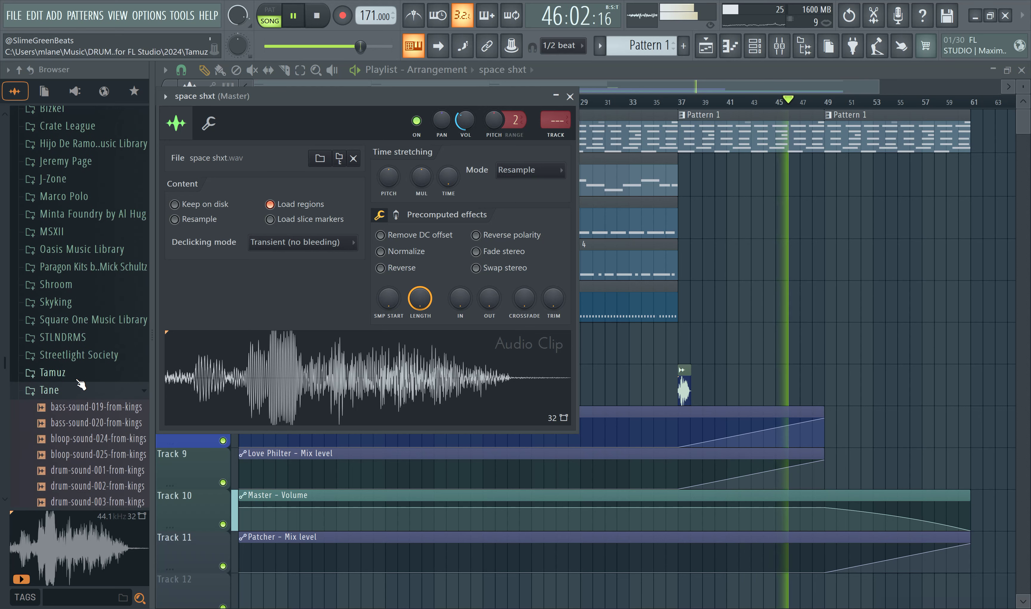
left_click(72, 398)
scroll(81, 368, "up", 10)
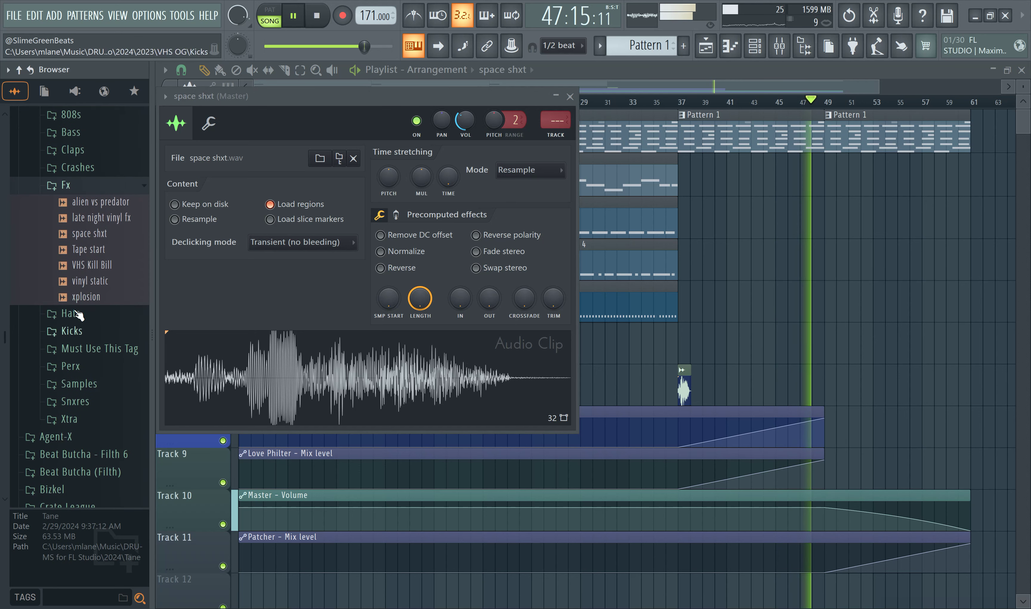
scroll(82, 320, "down", 3)
left_click(69, 418)
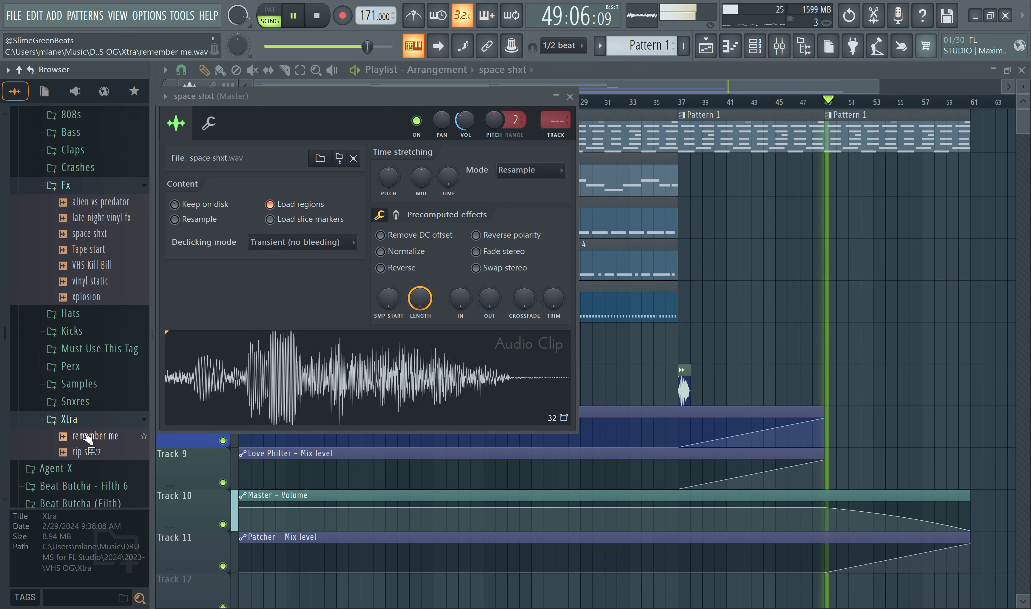
left_click(88, 435)
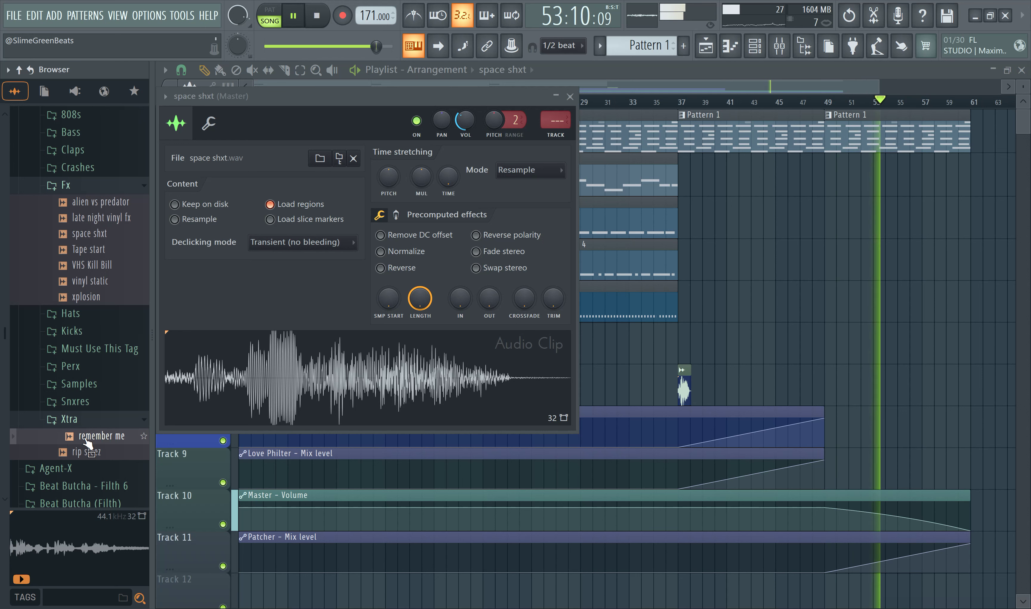
Step: Try the remember me sample at bar 49 on Track 7 and delete the clip again
left_click_drag(86, 442, 822, 390)
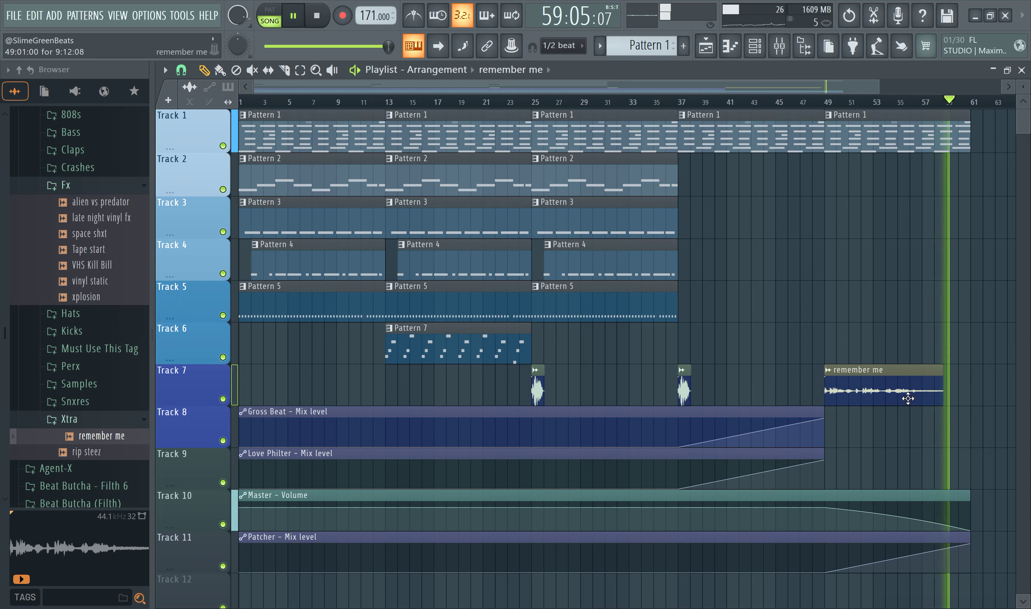
right_click(889, 373)
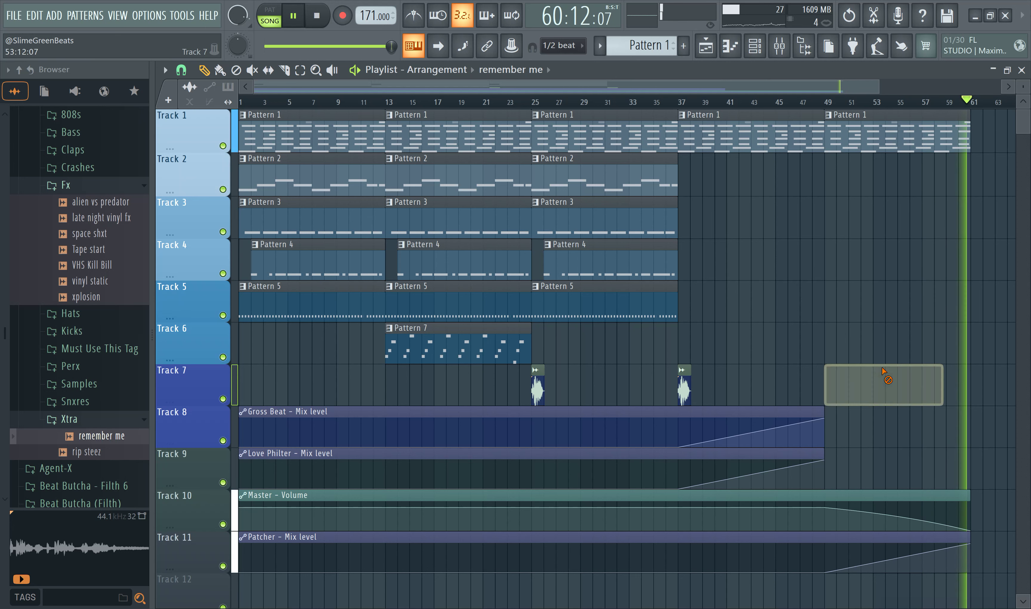